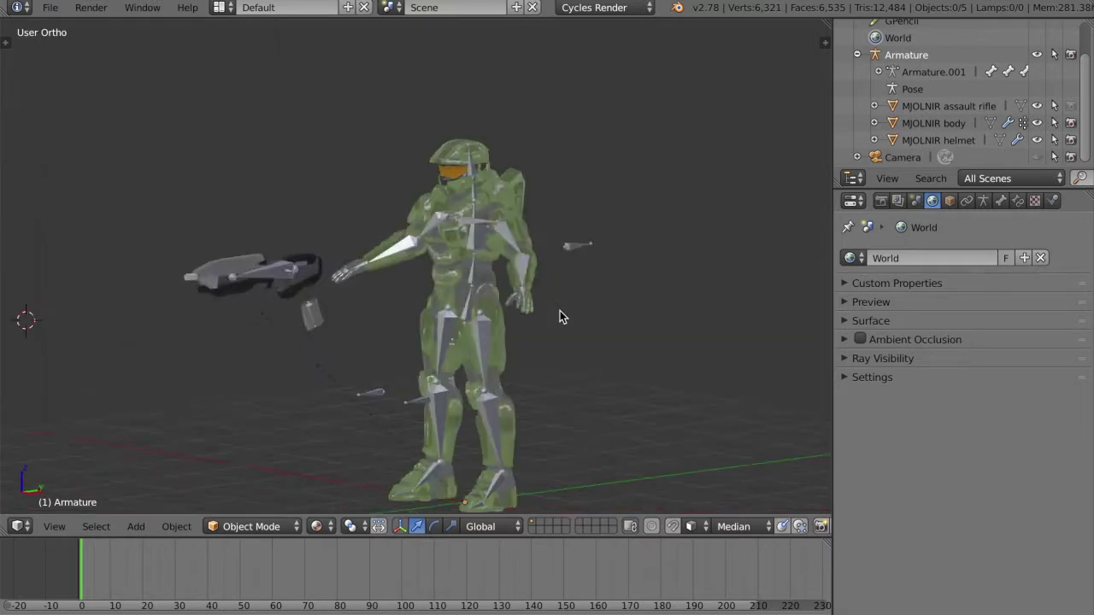
# Step: Select the armature of the armored character and switch it to Pose Mode
pyautogui.press('KP_4')
pyautogui.press('KP_4')
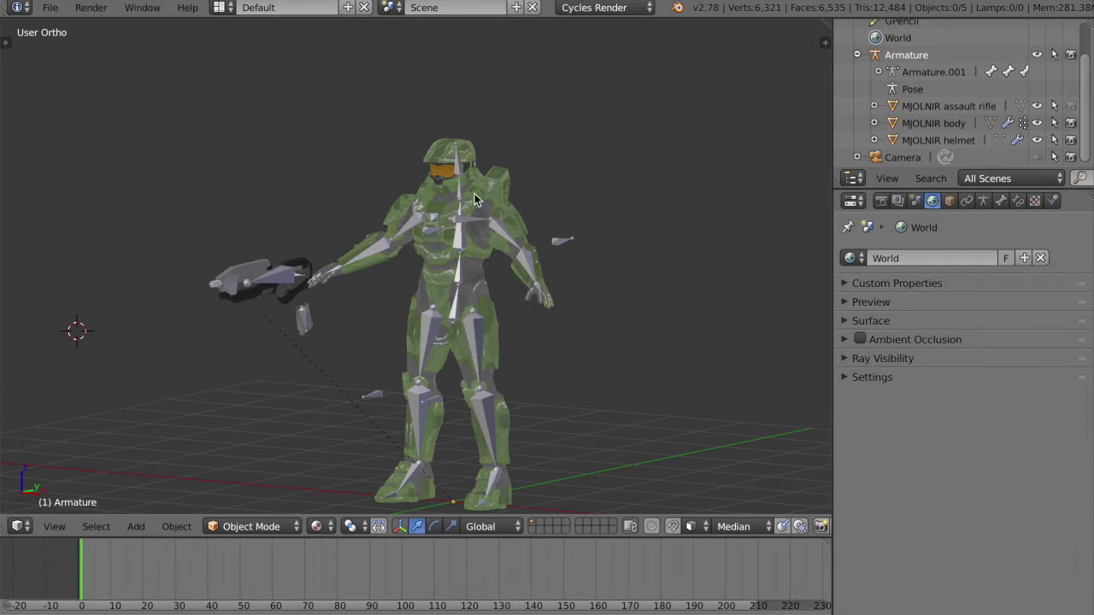
pyautogui.press('KP_1')
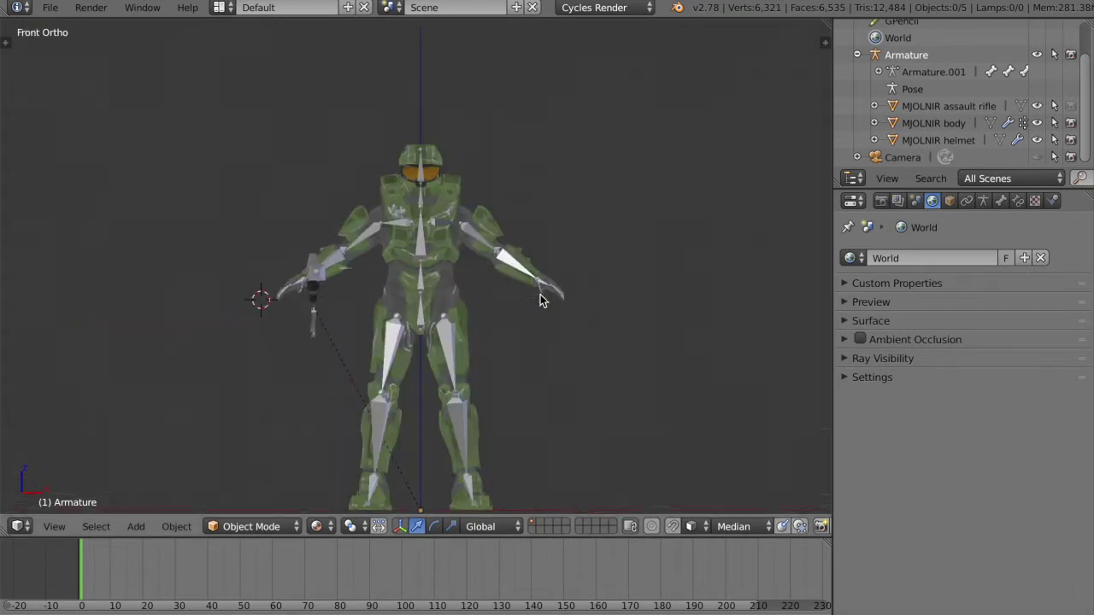
pyautogui.rightClick(464, 344)
pyautogui.rightClick(450, 348)
pyautogui.press('Tab')
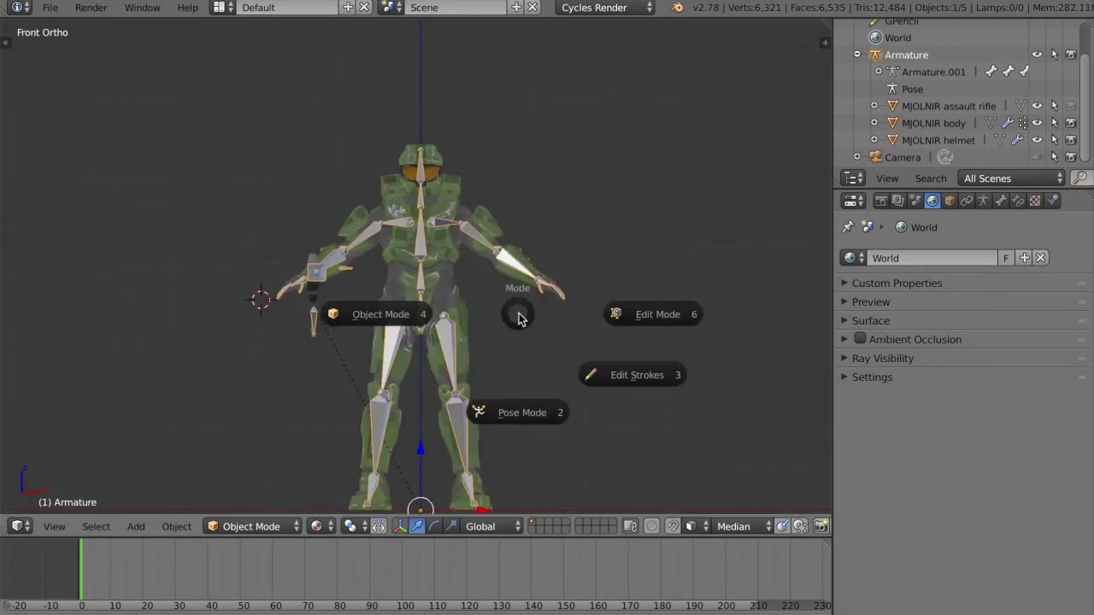
pyautogui.click(530, 423)
# Step: Try lifting the left foot forward and up by moving the FootIK.L bone
pyautogui.hscroll(10, 531, 418)
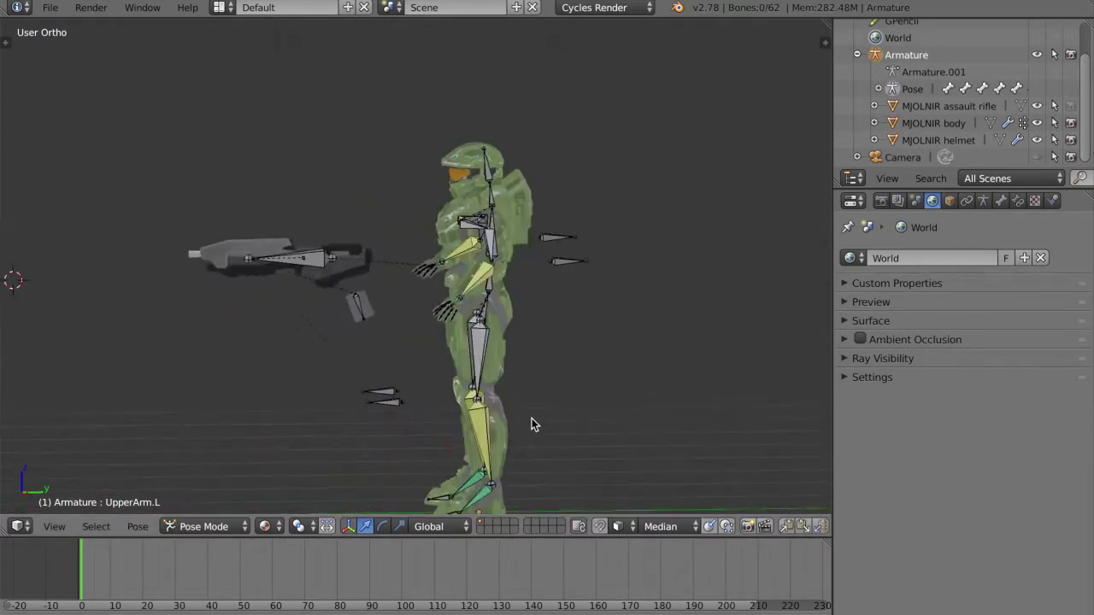
pyautogui.keyDown('shift'); pyautogui.scroll(-5, 532, 418); pyautogui.keyUp('shift')
pyautogui.rightClick(495, 377)
pyautogui.press('g')
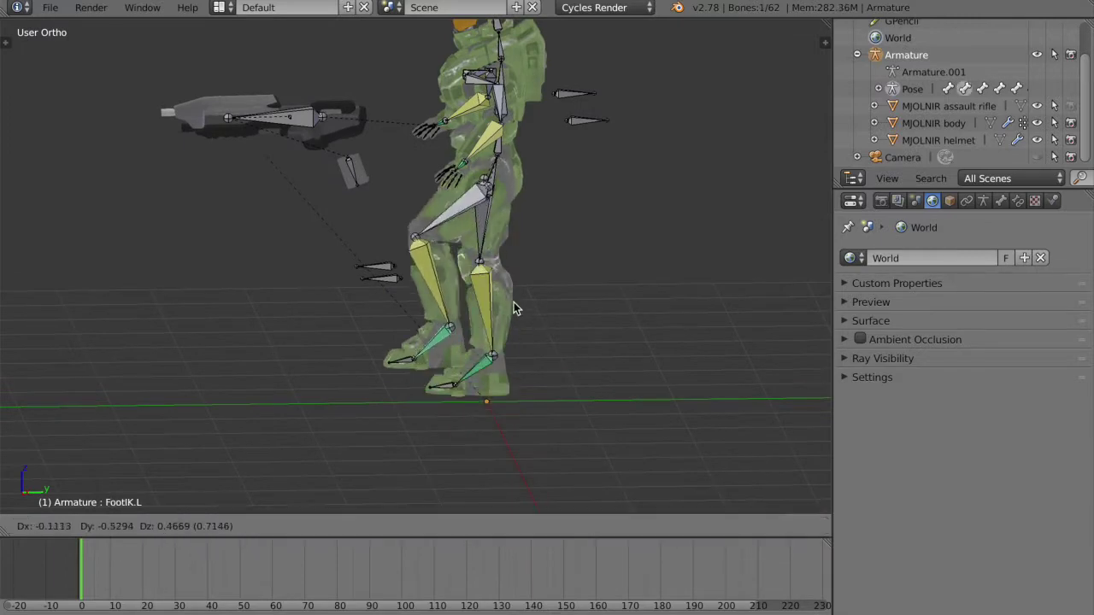
pyautogui.click(494, 283)
# Step: Inspect the raised left leg from several angles and undo the foot bone move
pyautogui.hscroll(-10, 495, 283)
pyautogui.hscroll(8, 495, 283)
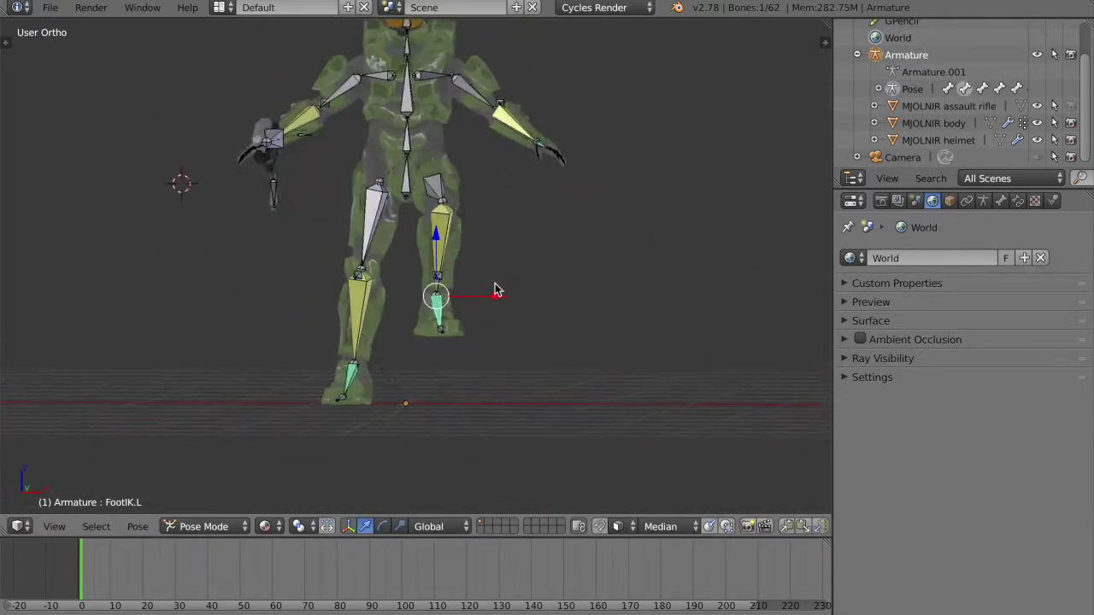
pyautogui.keyDown('shift'); pyautogui.scroll(6, 494, 283); pyautogui.keyUp('shift')
pyautogui.keyDown('ctrl'); pyautogui.scroll(6, 495, 283); pyautogui.keyUp('ctrl')
pyautogui.keyDown('shift'); pyautogui.scroll(-6, 495, 283); pyautogui.keyUp('shift')
pyautogui.hscroll(-8, 495, 283)
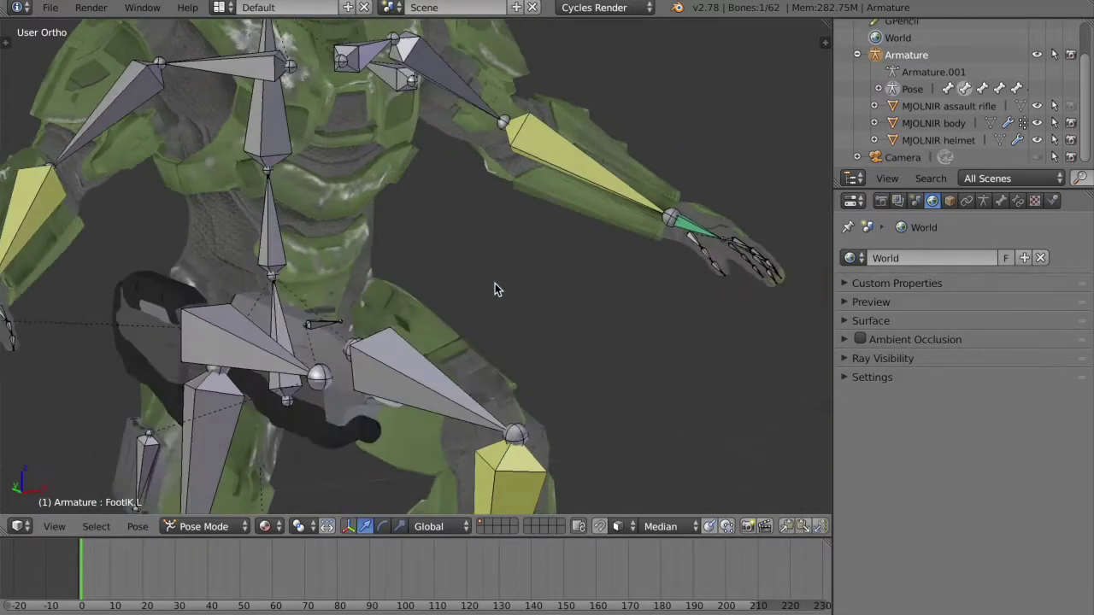
pyautogui.hscroll(10, 495, 283)
pyautogui.hotkey('ctrl', 'z')
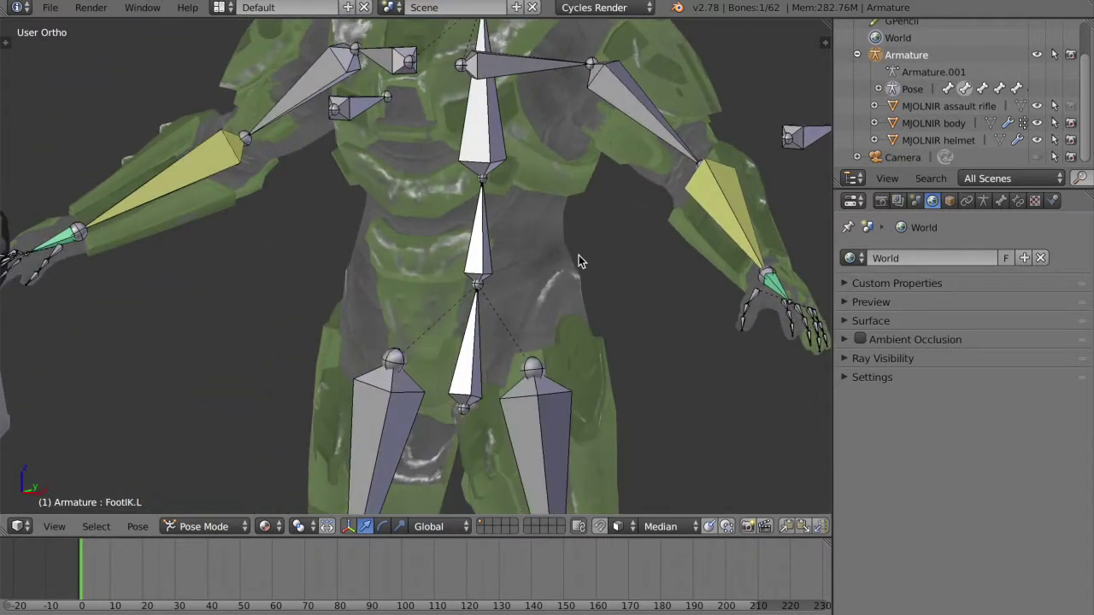
# Step: Examine the torso, arm and rifle bones of the character from the front and the side
pyautogui.scroll(5, 576, 258)
pyautogui.keyDown('ctrl'); pyautogui.scroll(-4, 496, 280); pyautogui.keyUp('ctrl')
pyautogui.moveTo(496, 285); pyautogui.dragTo(421, 172, button='middle')
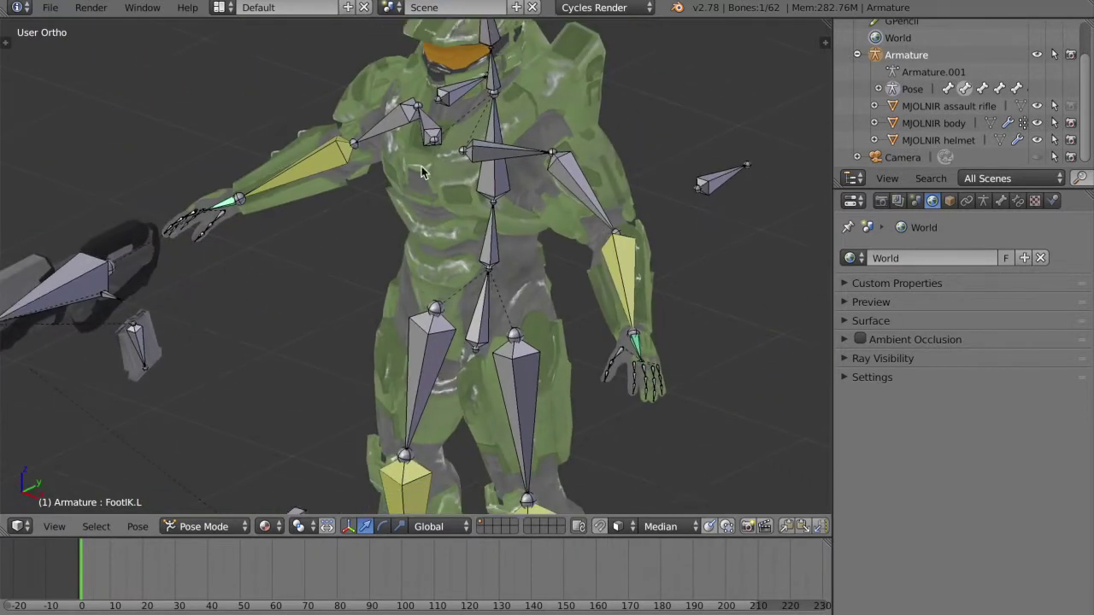
pyautogui.keyDown('shift'); pyautogui.scroll(-3, 489, 286); pyautogui.keyUp('shift')
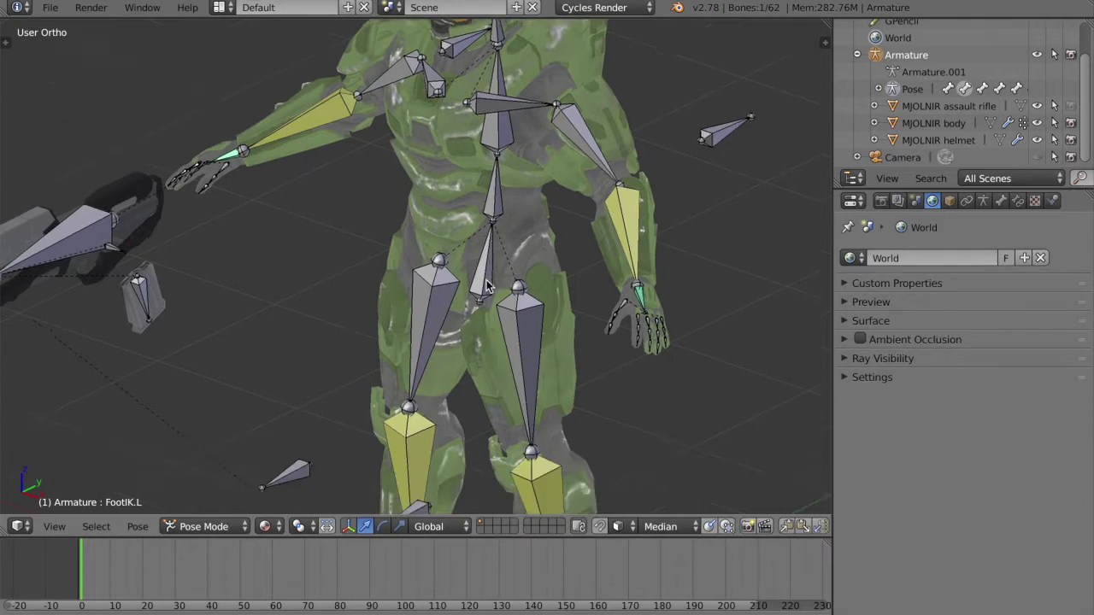
pyautogui.hscroll(-5, 489, 286)
pyautogui.keyDown('ctrl'); pyautogui.scroll(-4, 488, 286); pyautogui.keyUp('ctrl')
pyautogui.hscroll(8, 489, 286)
pyautogui.keyDown('shift'); pyautogui.scroll(5, 487, 280); pyautogui.keyUp('shift')
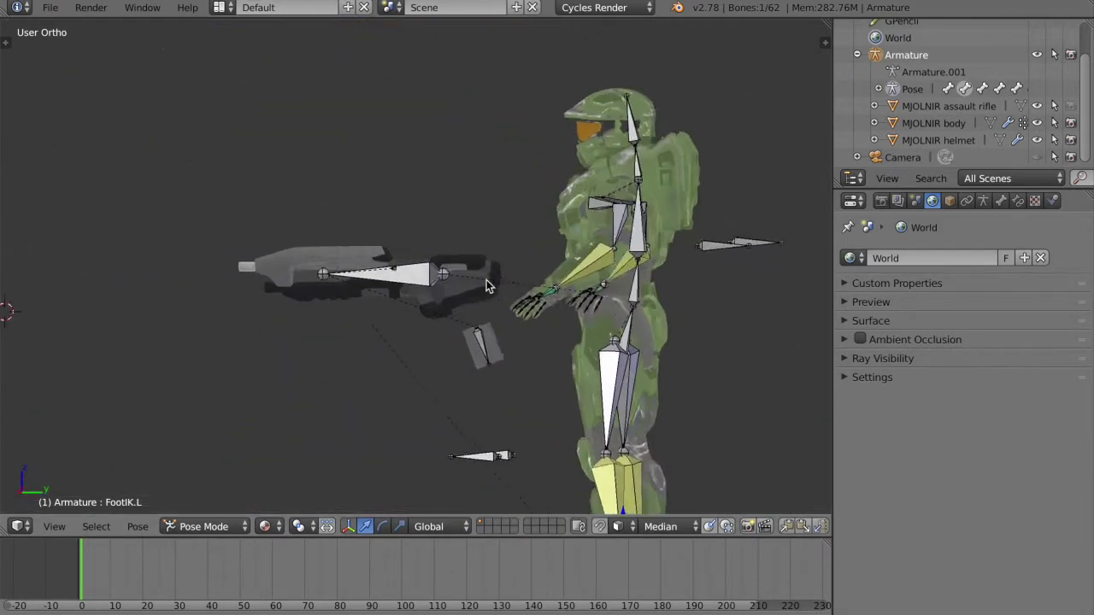
# Step: Try moving the Rifle bone upward to test the assault rifle, and undo the move
pyautogui.hscroll(-3, 486, 281)
pyautogui.rightClick(381, 258)
pyautogui.hscroll(-5, 399, 289)
pyautogui.press('g')
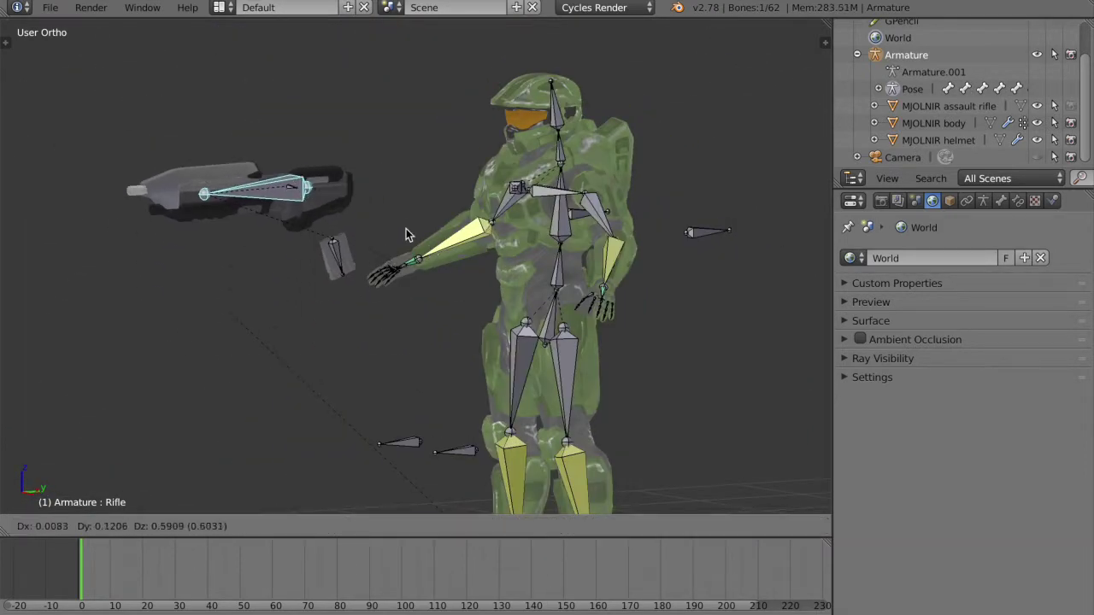
pyautogui.click(414, 301)
pyautogui.hotkey('ctrl', 'z')
# Step: Try moving the rifle's magazine bone, Rifle.001, and cancel the move
pyautogui.rightClick(324, 332)
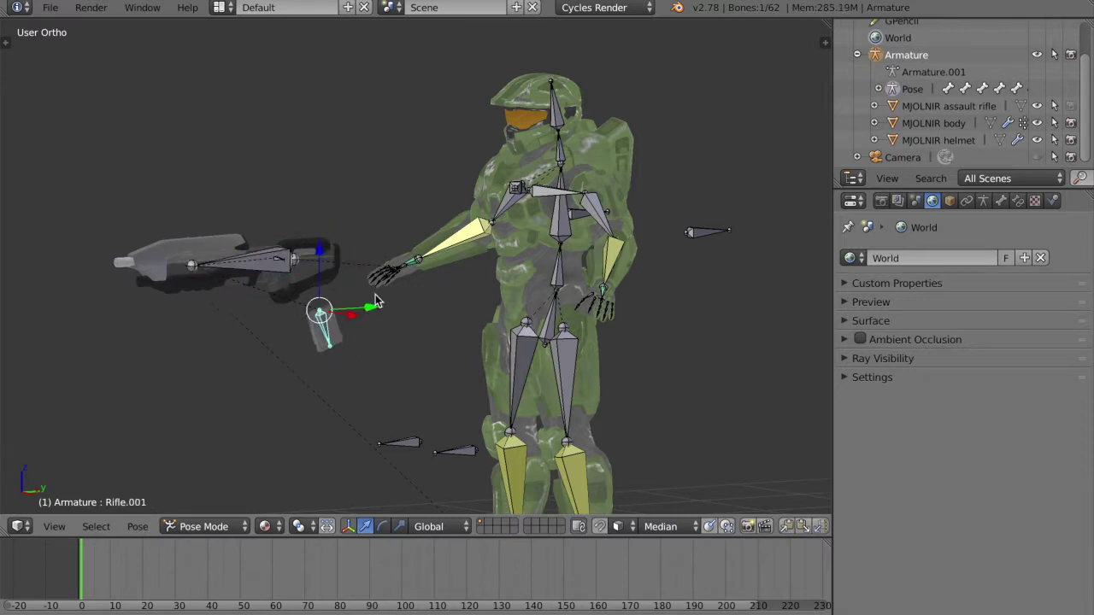
pyautogui.press('g')
pyautogui.rightClick(278, 252)
# Step: Try moving the rifle's Reload thingy bone along the X axis, undo it and deselect all bones
pyautogui.rightClick(279, 262)
pyautogui.press('KP_4')
pyautogui.press('KP_4')
pyautogui.press('KP_4')
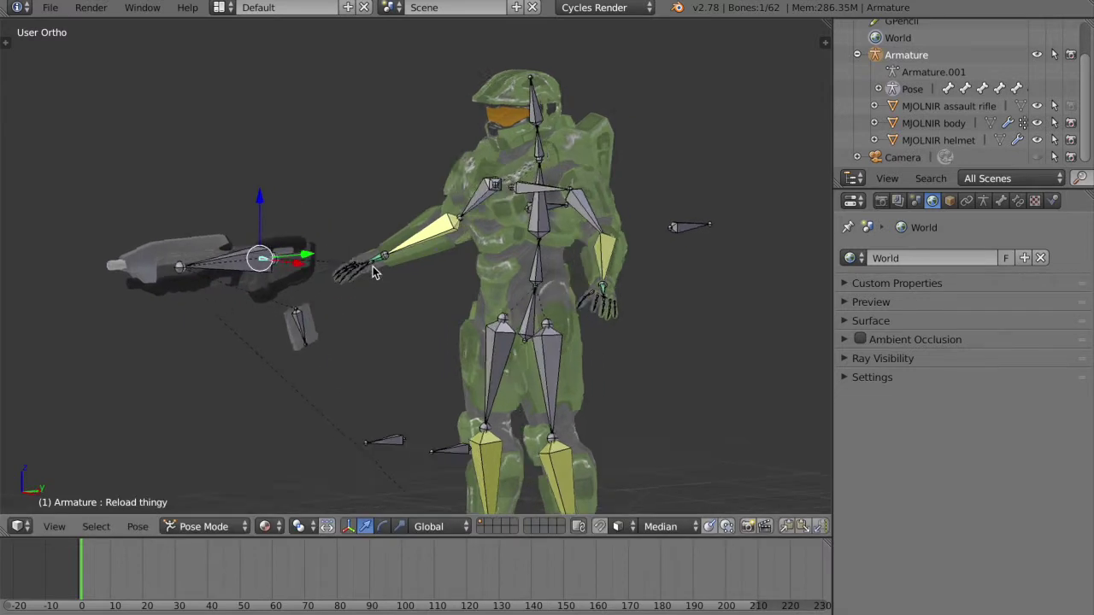
pyautogui.press('g')
pyautogui.press('x')
pyautogui.click(397, 282)
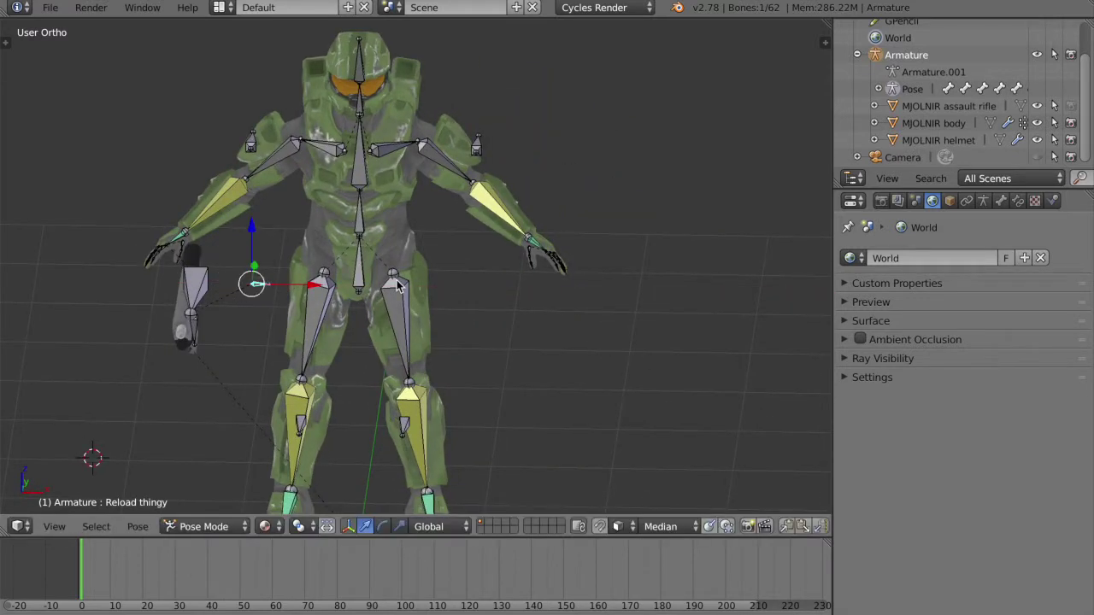
pyautogui.hotkey('ctrl', 'z')
pyautogui.press('a')
# Step: Examine the whole rig around the character, including the detached knee and elbow bones, from several angles
pyautogui.press('KP_6')
pyautogui.press('KP_6')
pyautogui.press('KP_6')
pyautogui.press('KP_6')
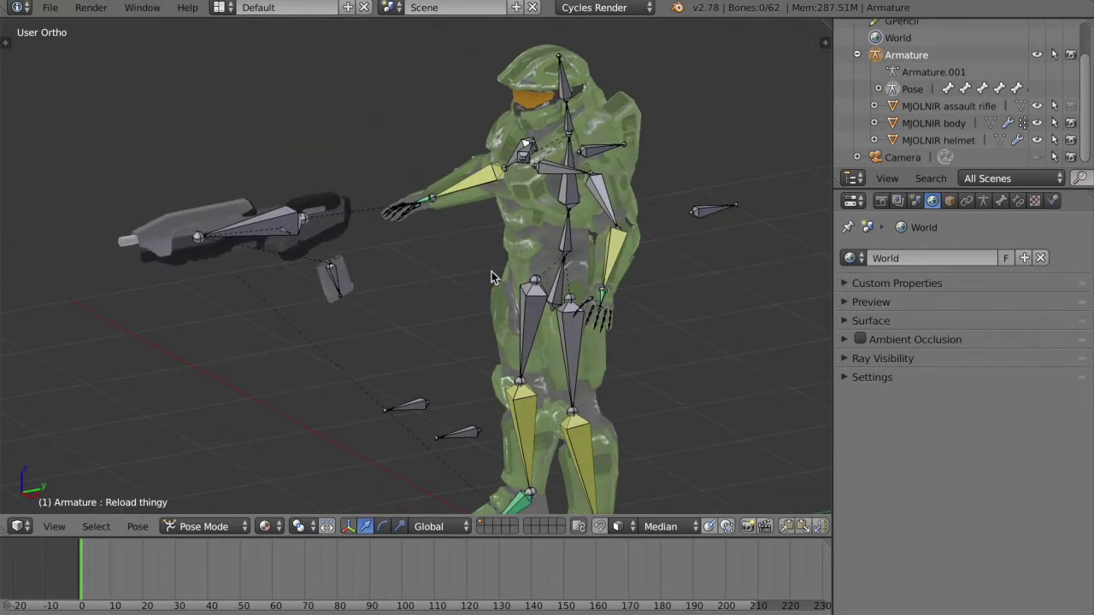
pyautogui.moveTo(492, 276); pyautogui.dragTo(635, 182, button='middle')
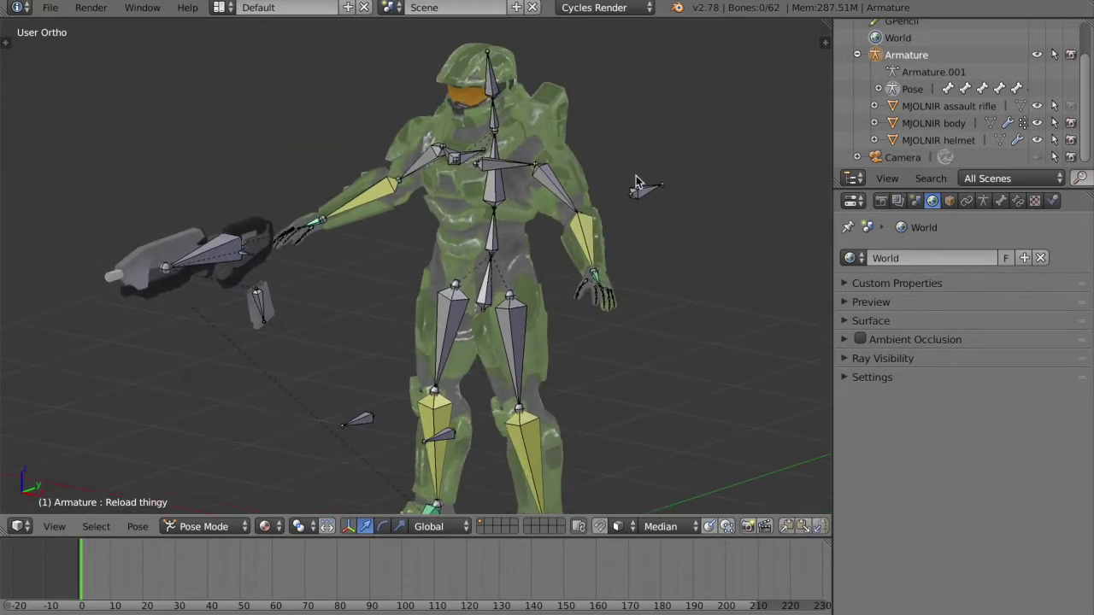
pyautogui.scroll(3, 639, 220)
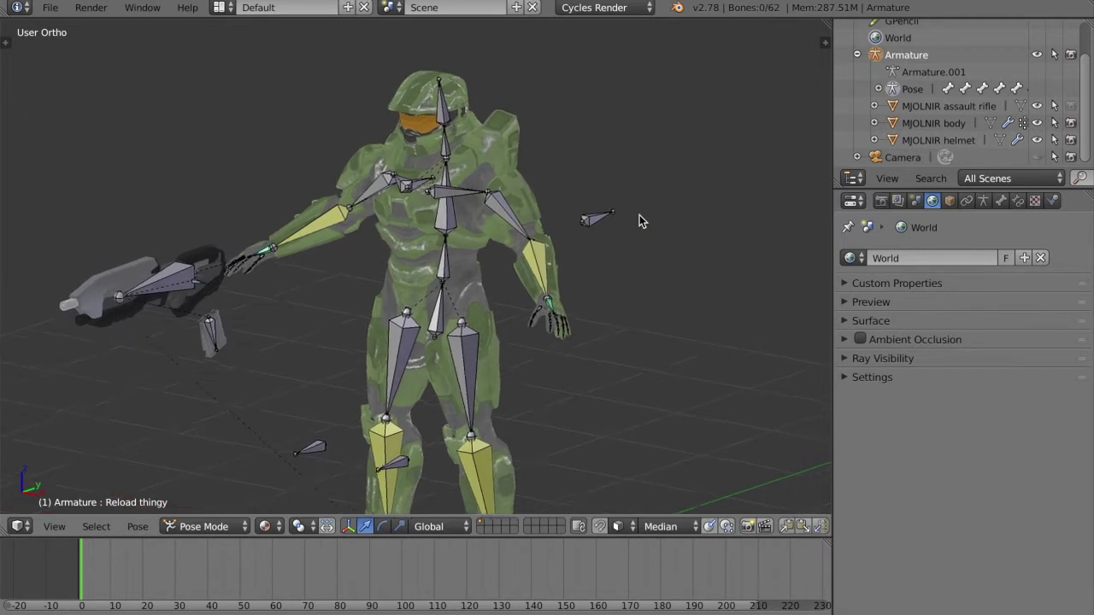
pyautogui.moveTo(639, 221); pyautogui.dragTo(662, 224, button='middle')
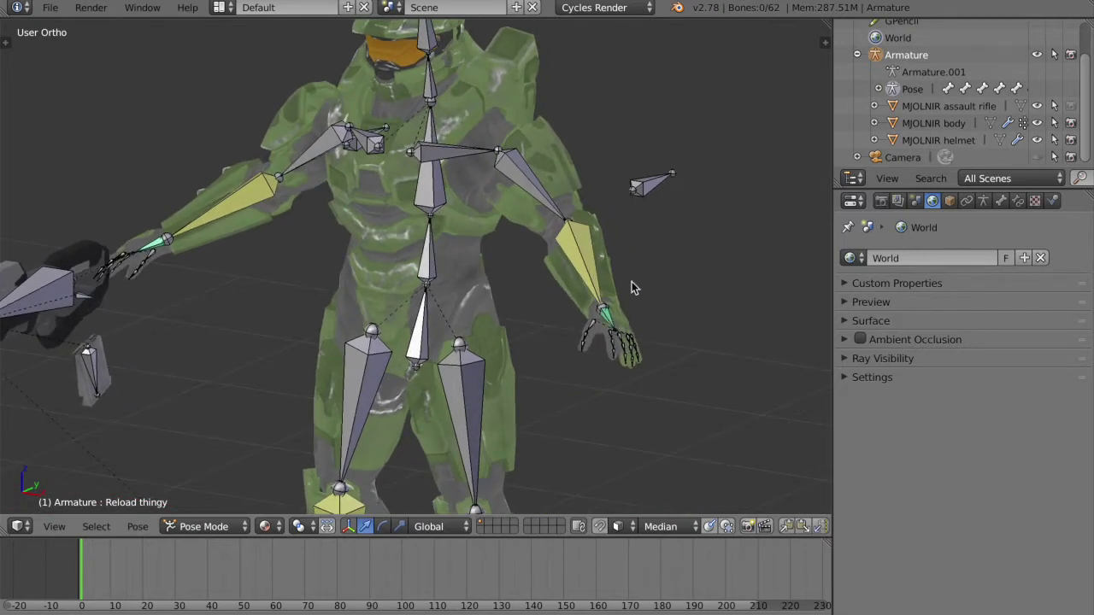
pyautogui.click(223, 527)
pyautogui.keyDown('shift'); pyautogui.scroll(-9, 629, 339); pyautogui.keyUp('shift')
pyautogui.keyDown('ctrl'); pyautogui.scroll(-2, 629, 339); pyautogui.keyUp('ctrl')
pyautogui.keyDown('shift'); pyautogui.scroll(10, 510, 413); pyautogui.keyUp('shift')
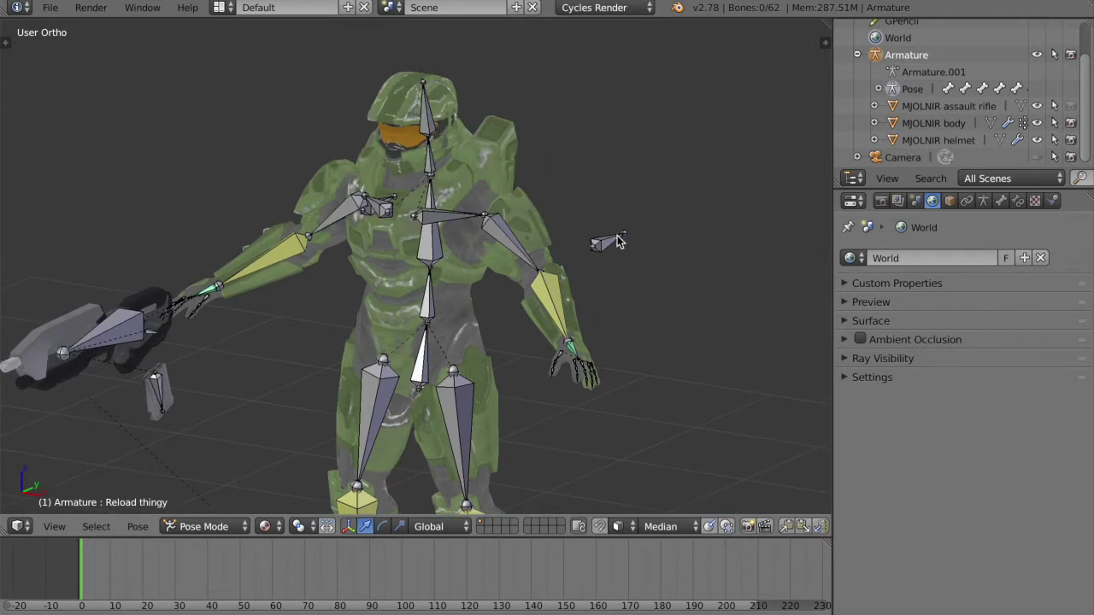
pyautogui.keyDown('ctrl'); pyautogui.scroll(-5, 488, 453); pyautogui.keyUp('ctrl')
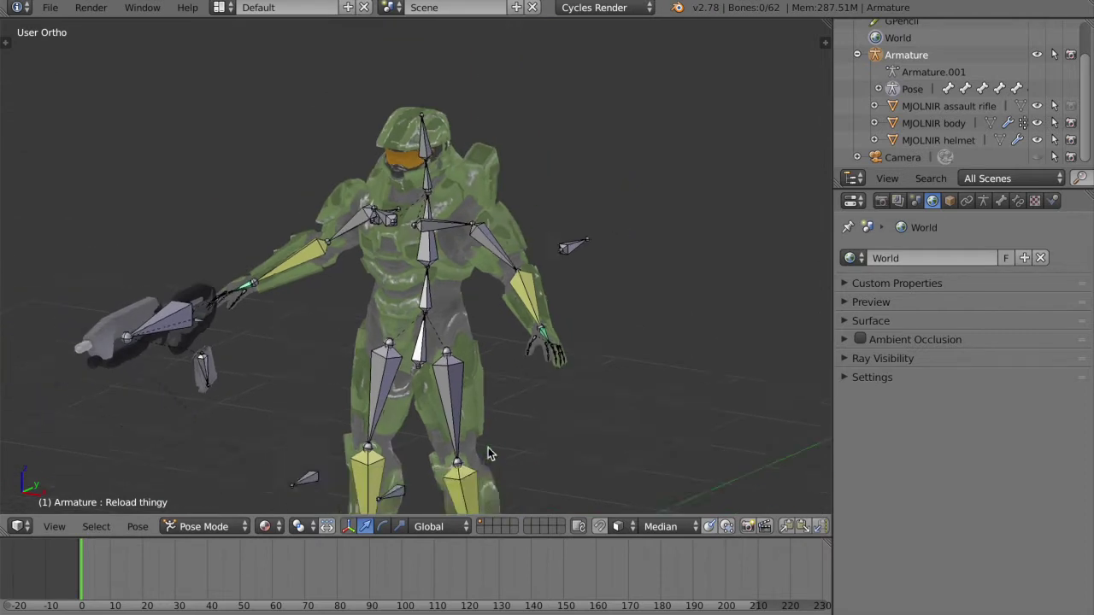
pyautogui.keyDown('shift'); pyautogui.scroll(-4, 488, 453); pyautogui.keyUp('shift')
pyautogui.hscroll(8, 488, 452)
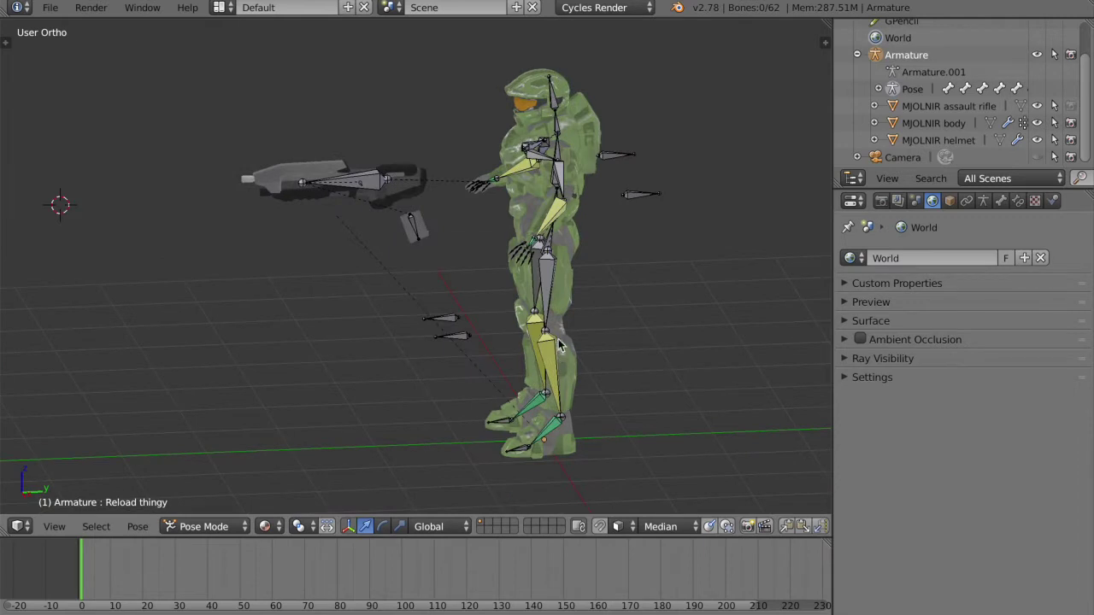
pyautogui.moveTo(563, 350); pyautogui.dragTo(549, 349, button='middle')
pyautogui.press('KP_1')
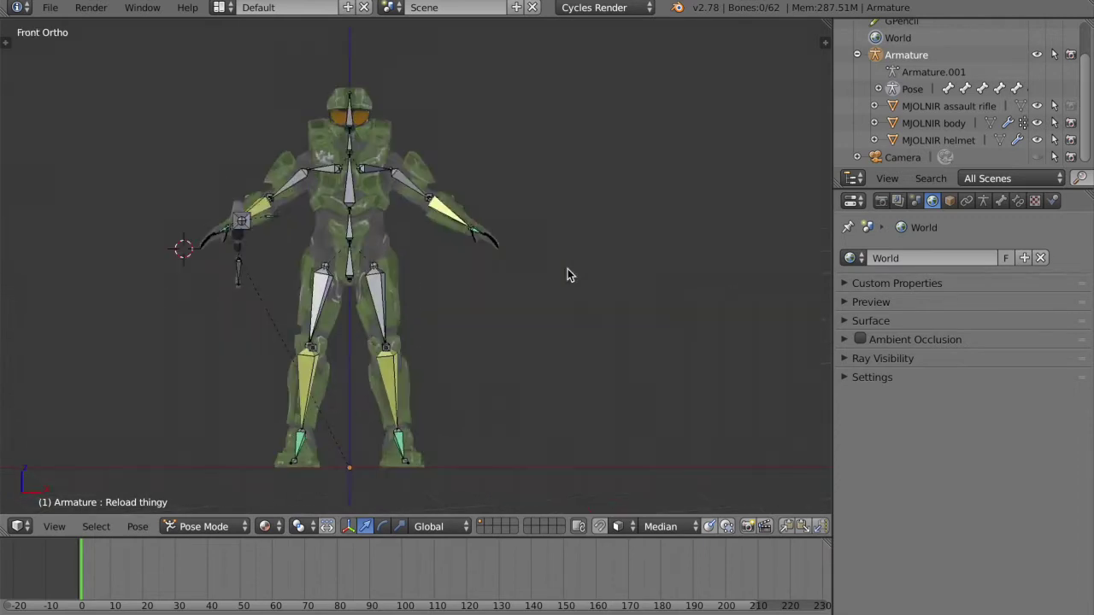
pyautogui.moveTo(567, 273); pyautogui.dragTo(466, 312, button='middle')
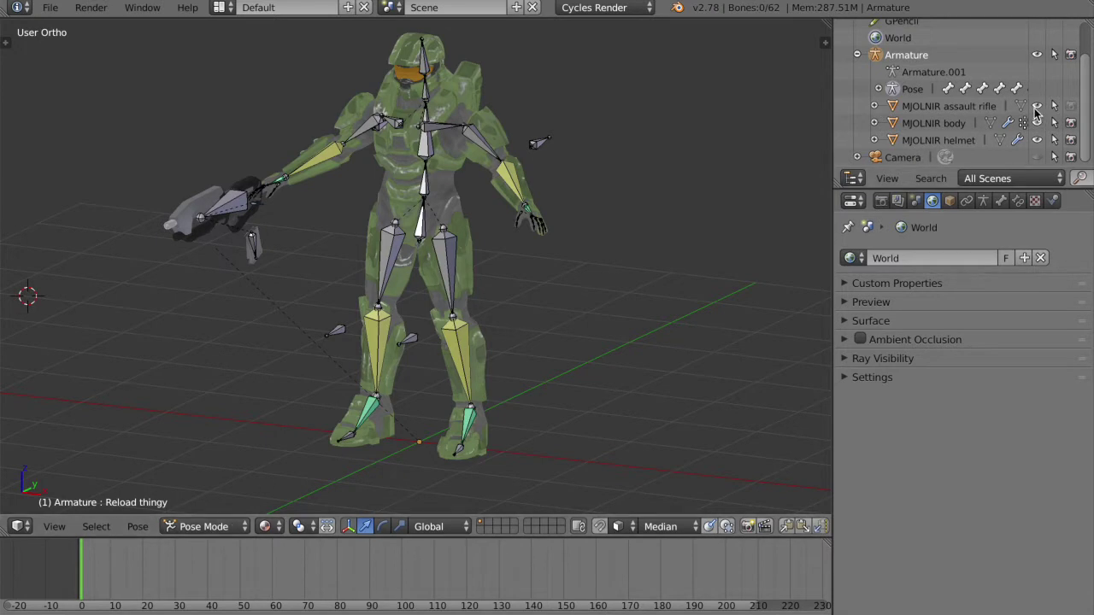
# Step: Open the MJOLNIR body mesh in Edit Mode and save over MJOLNIR-6_animating.blend
pyautogui.click(954, 127)
pyautogui.press('Tab')
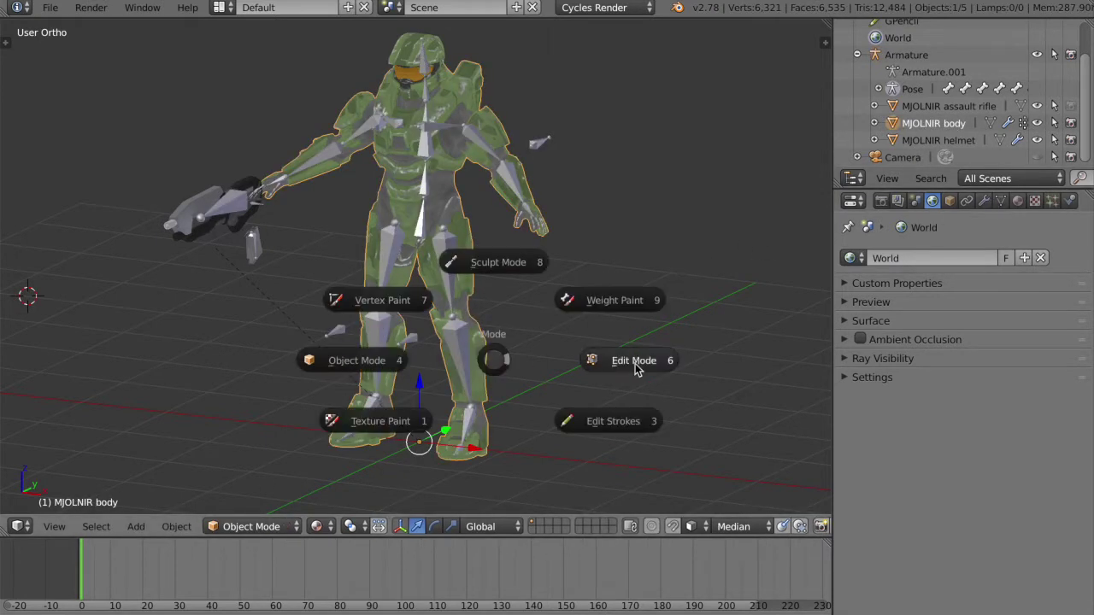
pyautogui.click(634, 361)
pyautogui.scroll(3, 635, 361)
pyautogui.hotkey('ctrl', 's')
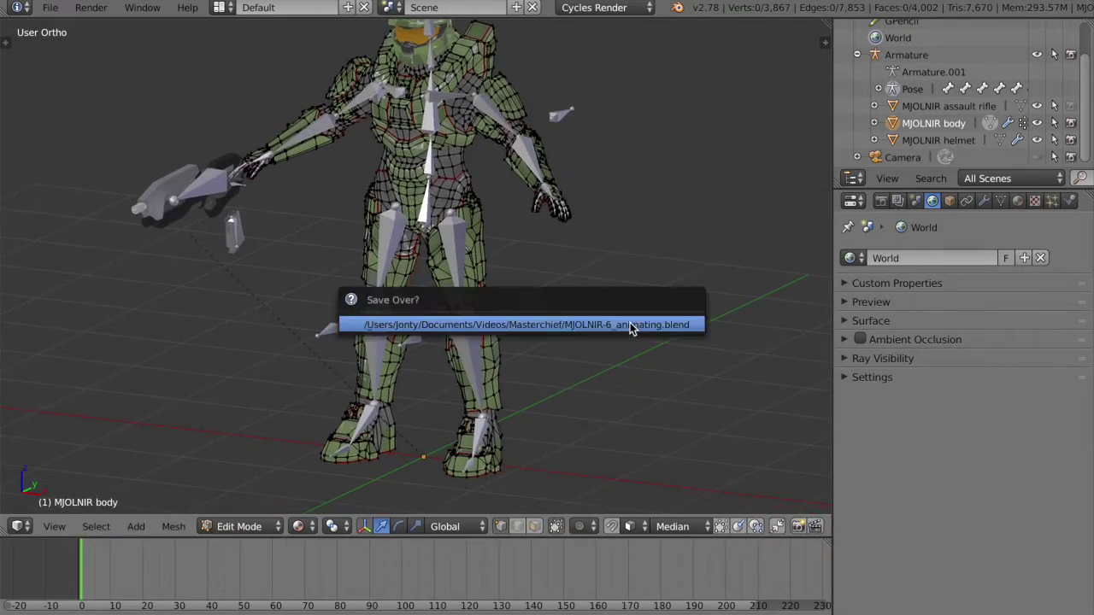
pyautogui.click(630, 324)
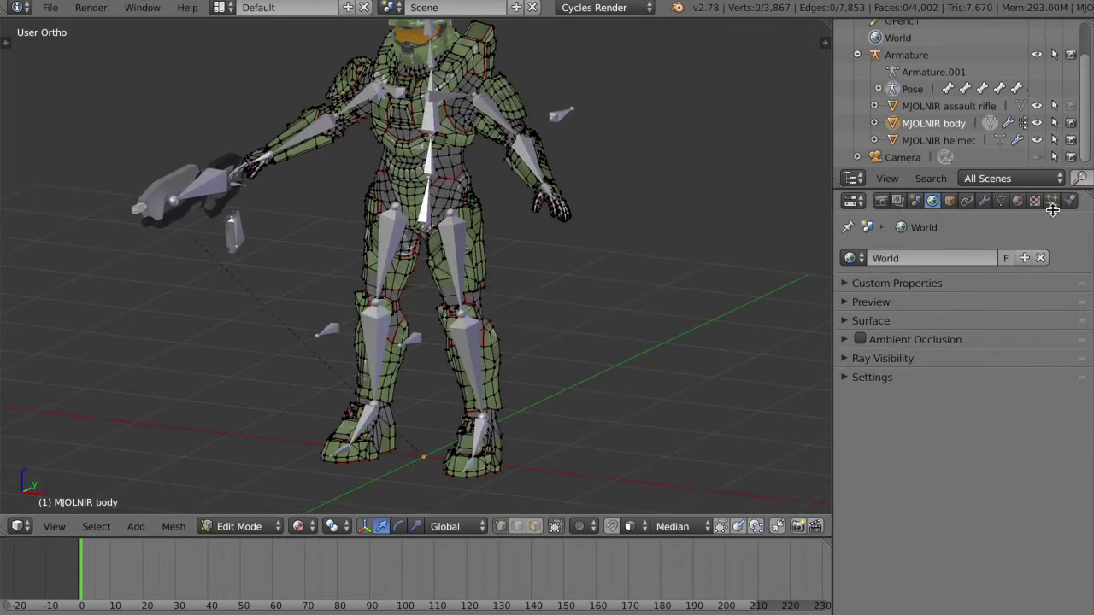
# Step: Select the body mesh vertices assigned to the Elbow.R vertex group to inspect them, and clear the selection
pyautogui.click(1003, 201)
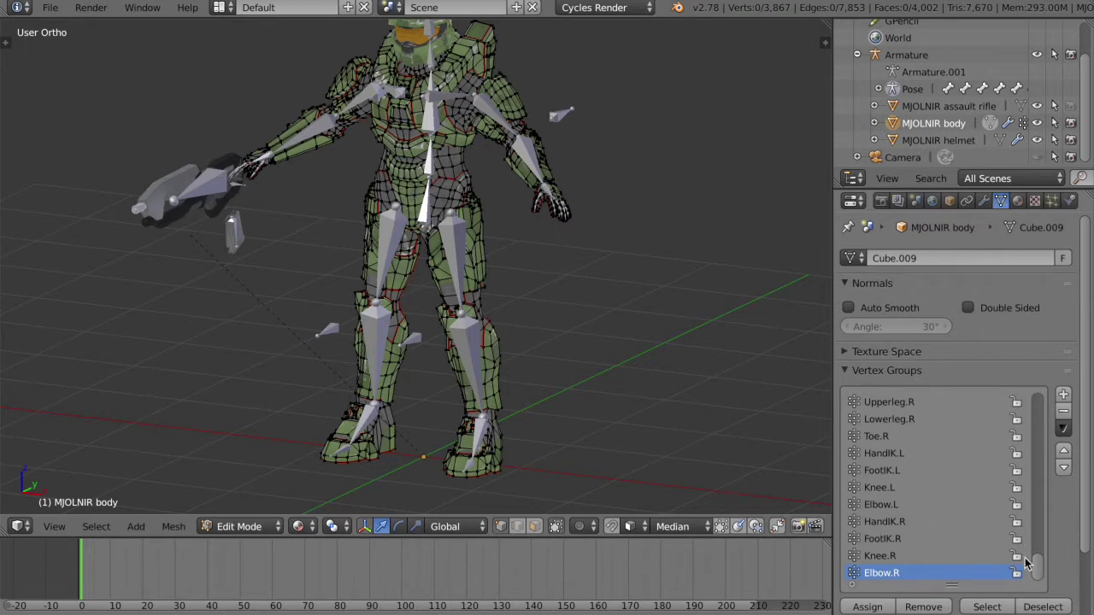
pyautogui.moveTo(1039, 567); pyautogui.dragTo(1050, 611)
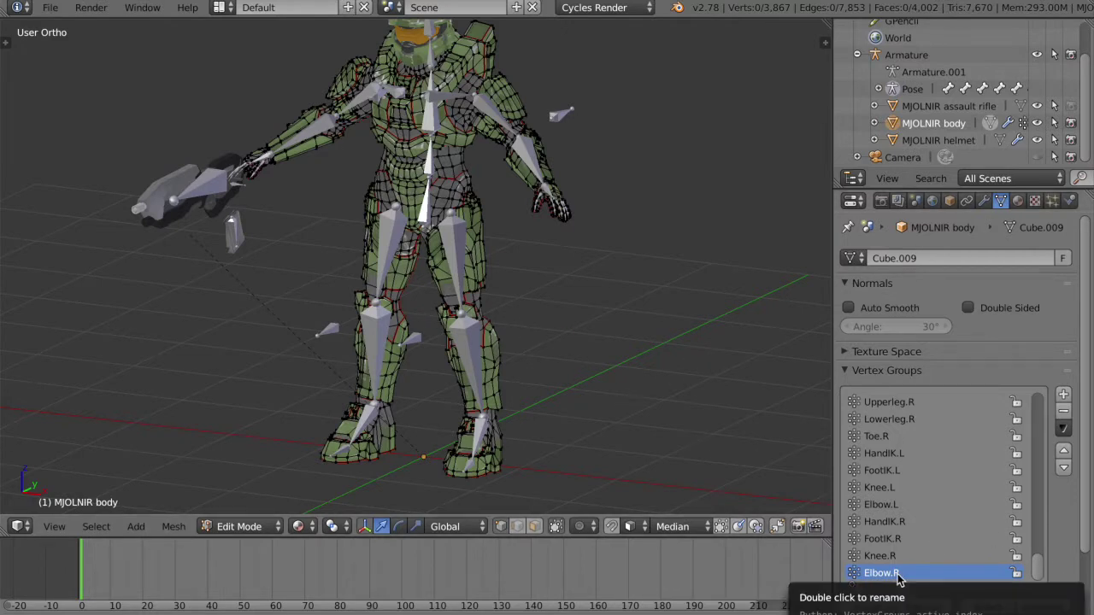
pyautogui.click(987, 607)
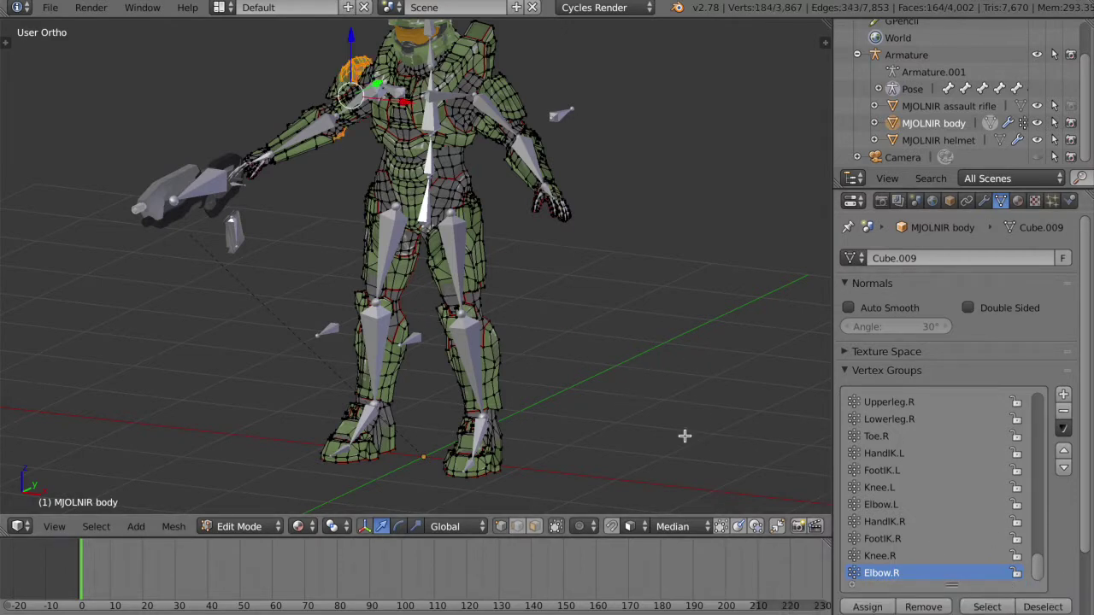
pyautogui.moveTo(686, 437); pyautogui.dragTo(140, 283, button='middle')
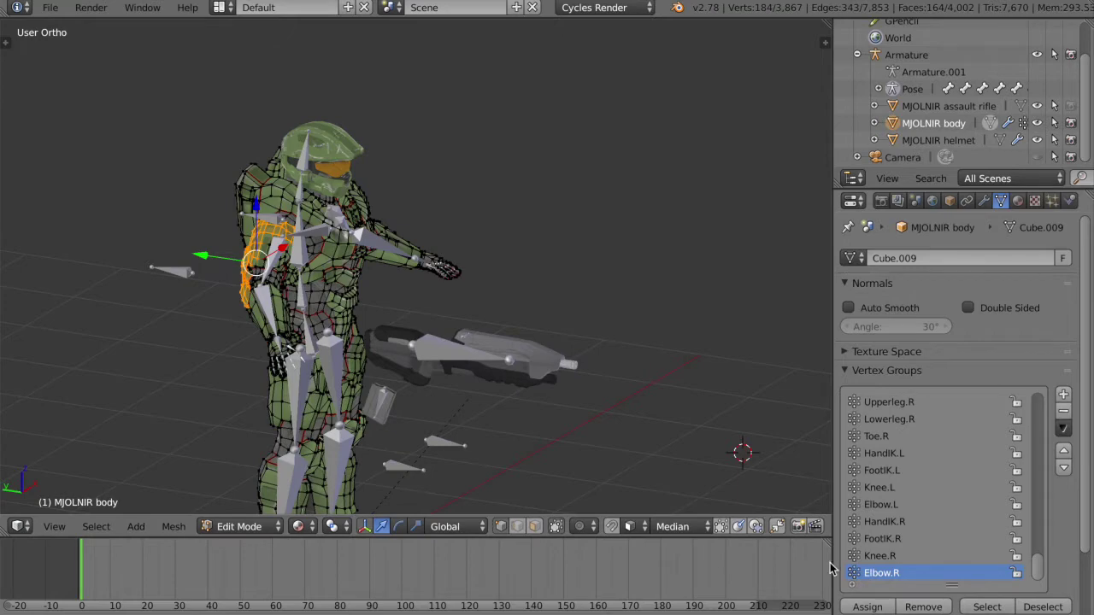
pyautogui.press('a')
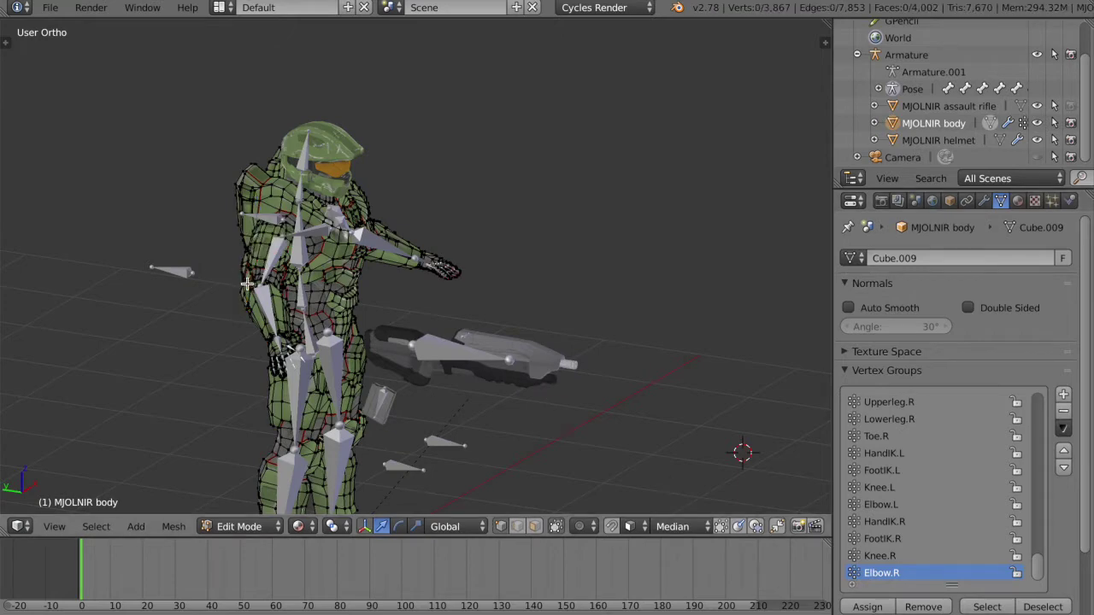
# Step: Select the body mesh vertices assigned to the Elbow.L vertex group, examine them from several angles, and clear the selection
pyautogui.press('KP_6')
pyautogui.press('KP_6')
pyautogui.press('KP_6')
pyautogui.press('KP_6')
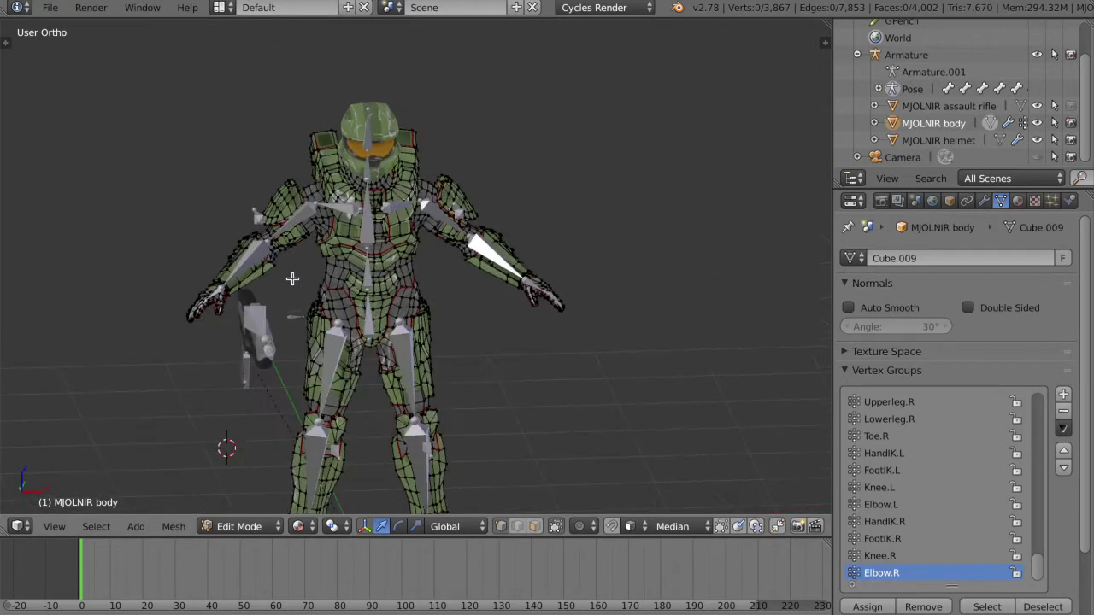
pyautogui.keyDown('shift'); pyautogui.moveTo(334, 350); pyautogui.dragTo(328, 310, button='middle'); pyautogui.keyUp('shift')
pyautogui.moveTo(328, 311); pyautogui.dragTo(297, 240, button='middle')
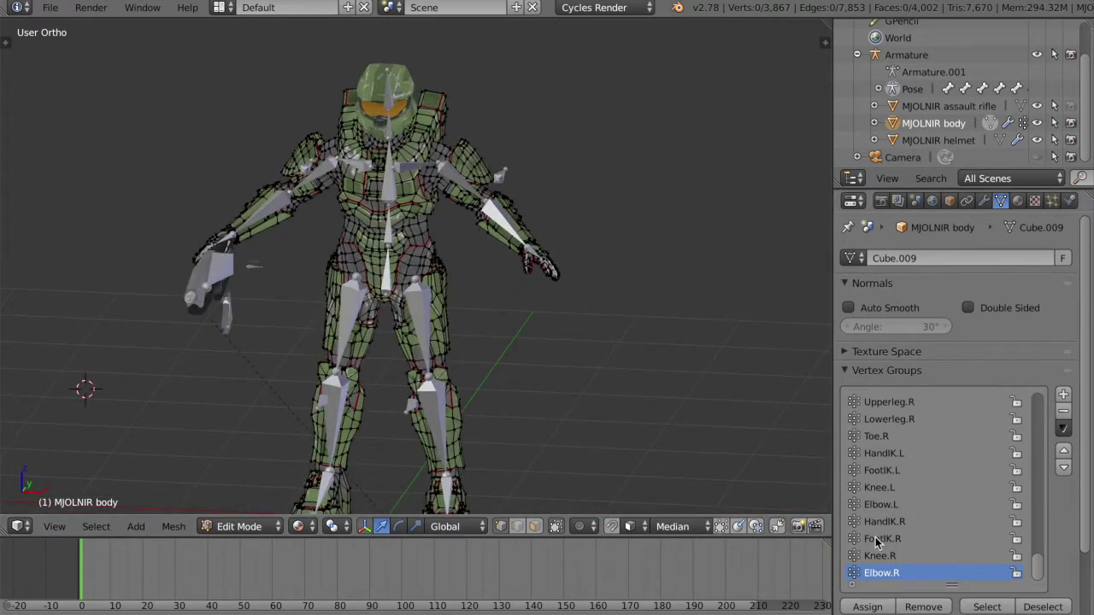
pyautogui.click(907, 505)
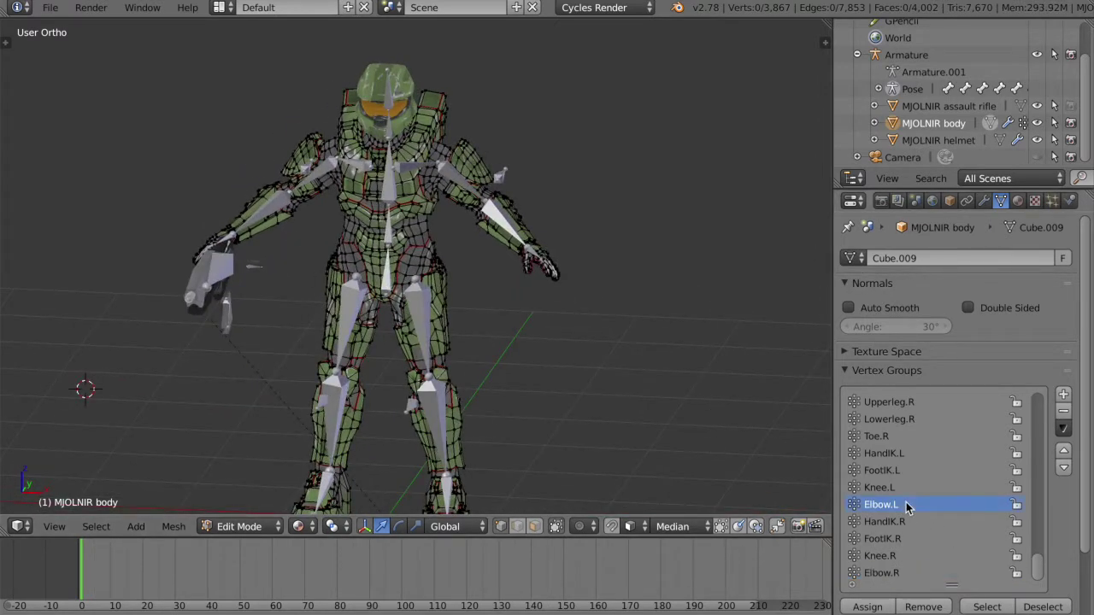
pyautogui.click(987, 607)
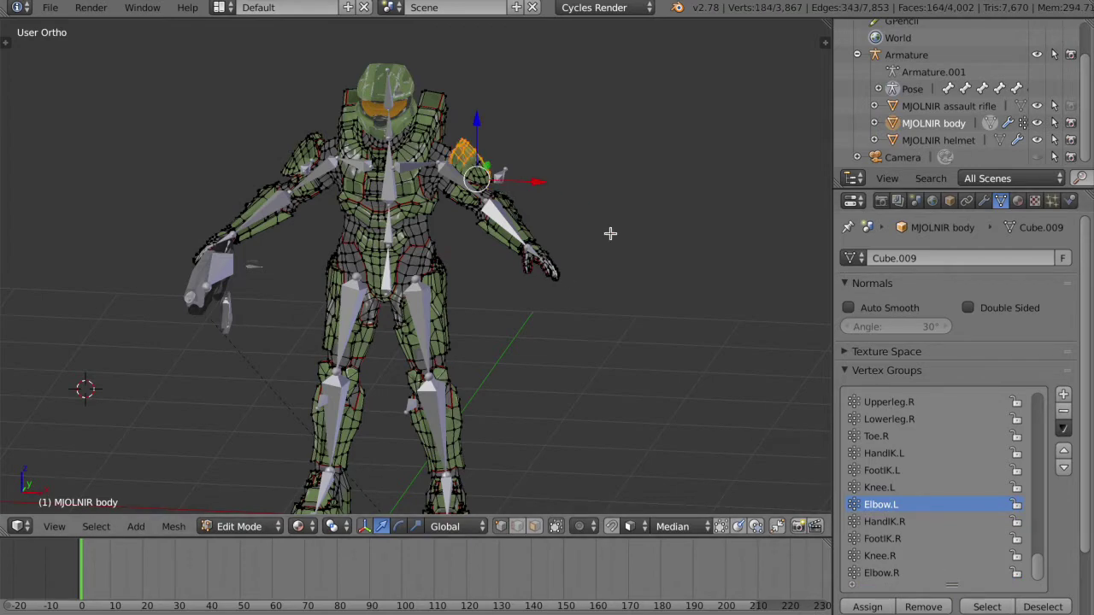
pyautogui.press('KP_6')
pyautogui.press('KP_6')
pyautogui.moveTo(609, 233); pyautogui.dragTo(664, 327, button='middle')
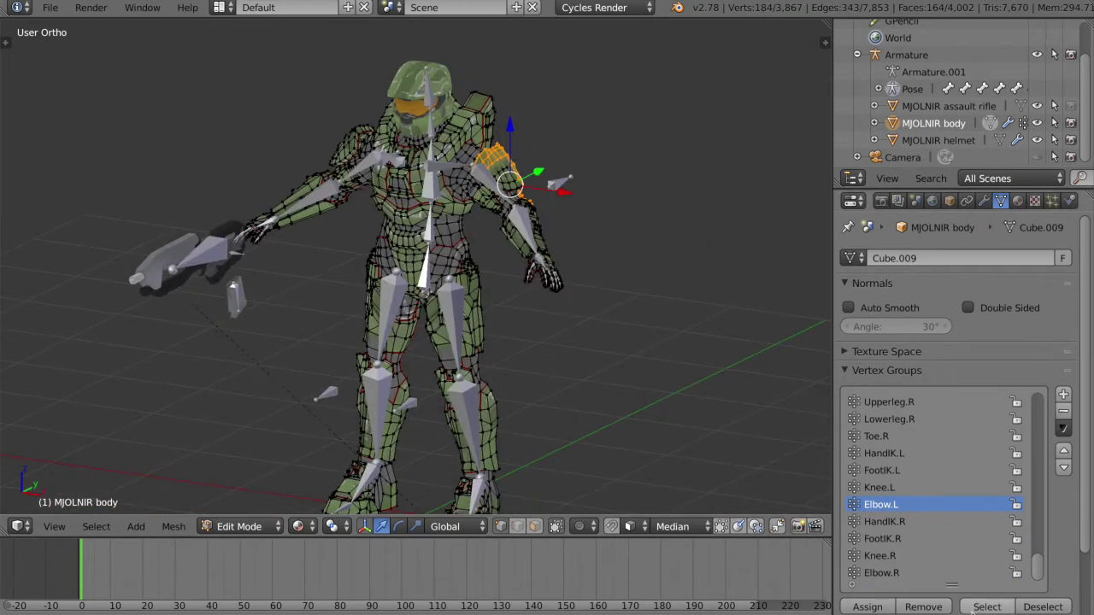
pyautogui.click(921, 607)
pyautogui.press('a')
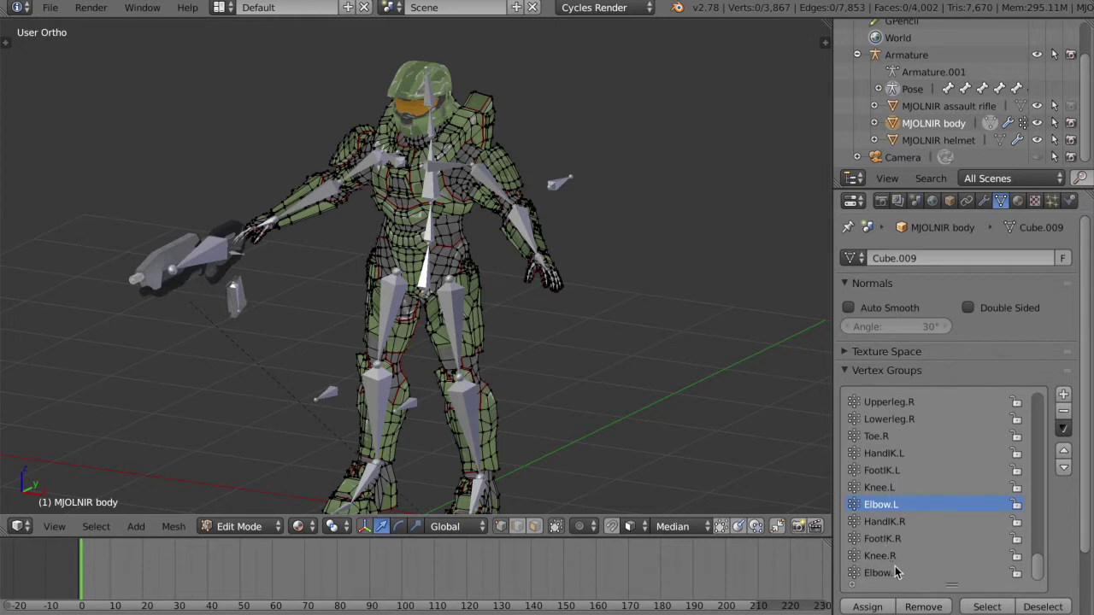
# Step: Select the body mesh vertices assigned to the HandIK.L vertex group and remove that group
pyautogui.click(897, 572)
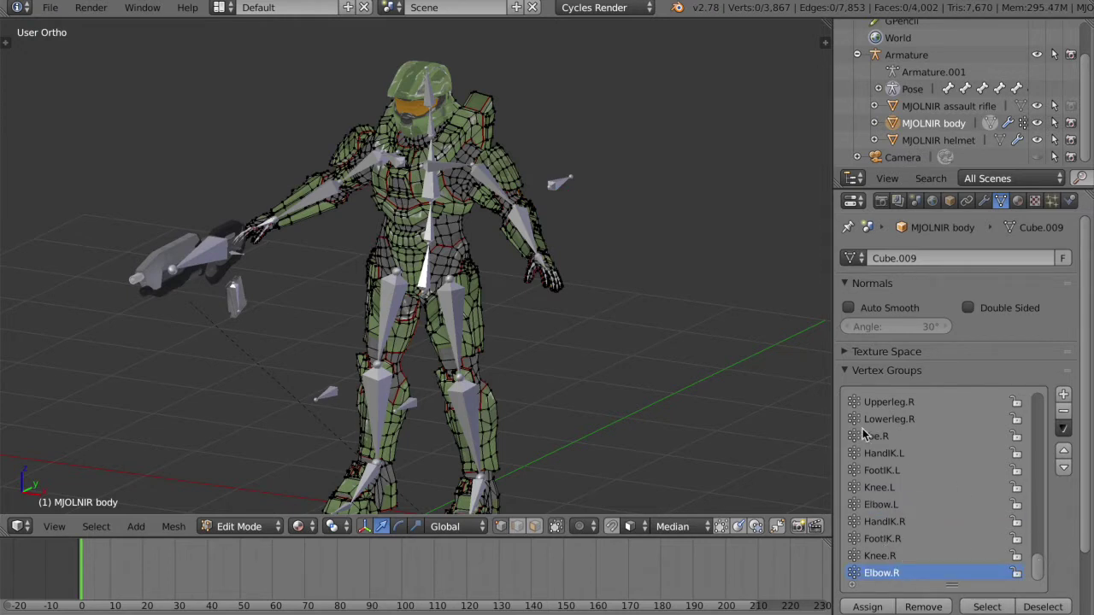
pyautogui.click(888, 454)
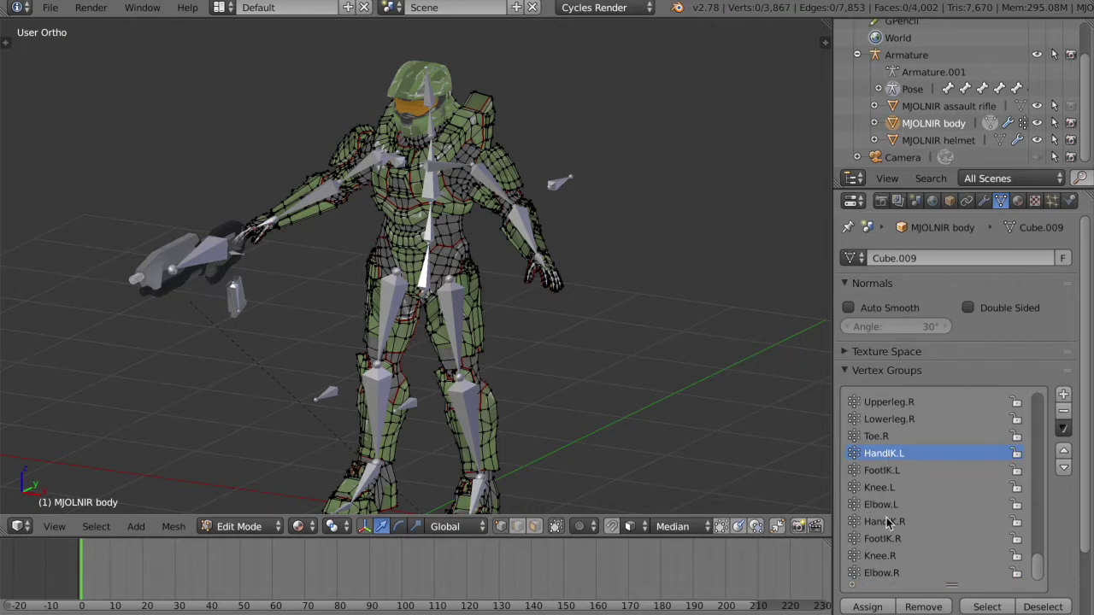
pyautogui.click(992, 606)
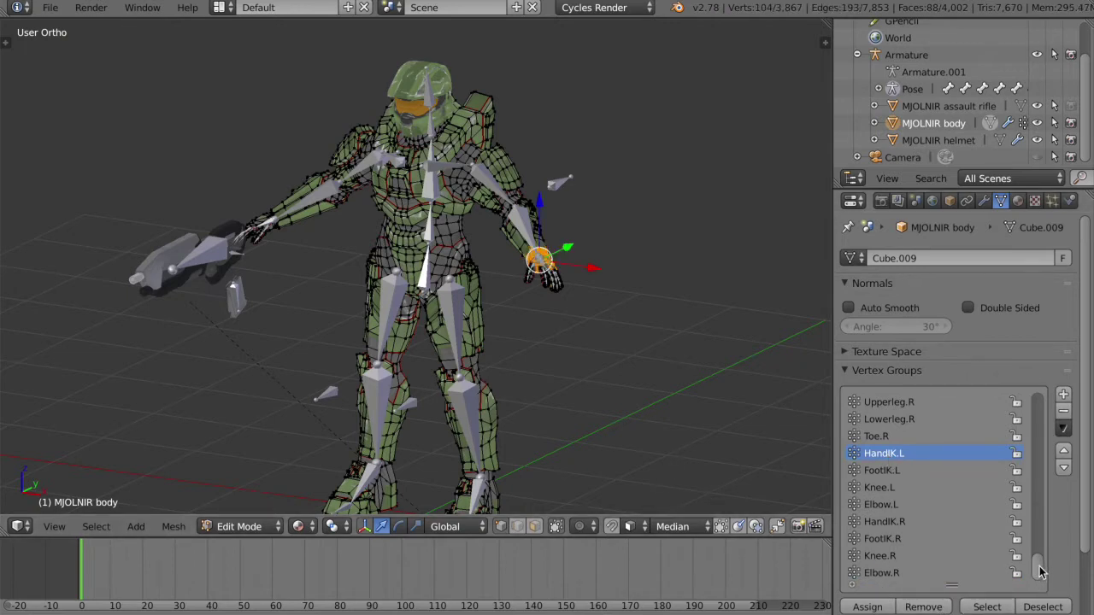
pyautogui.click(1063, 411)
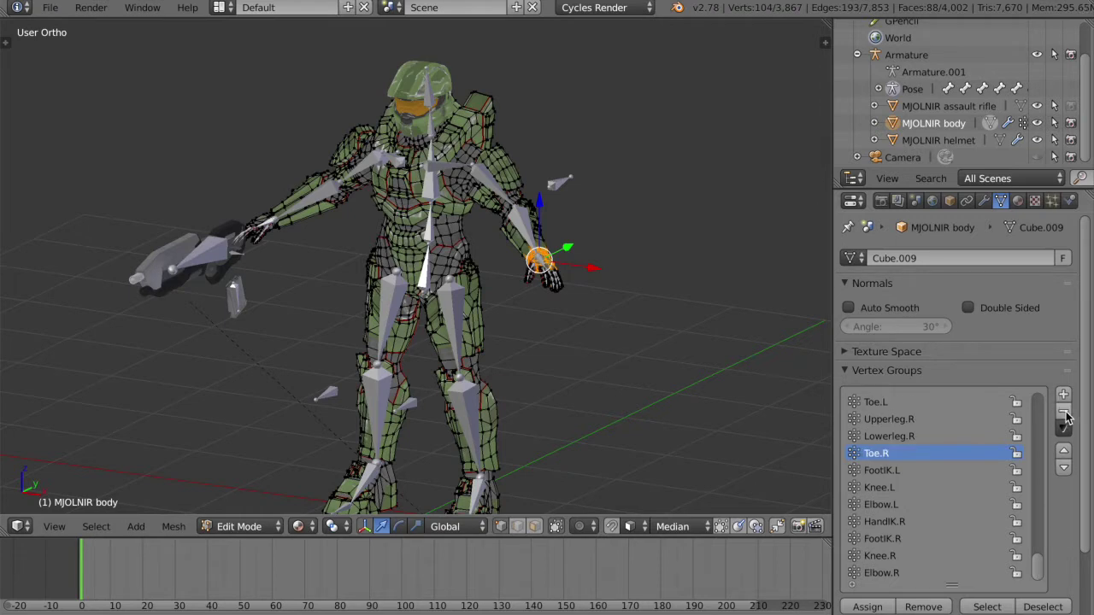
# Step: Remove the Elbow.R and HandIK.R vertex groups from the body mesh
pyautogui.click(934, 578)
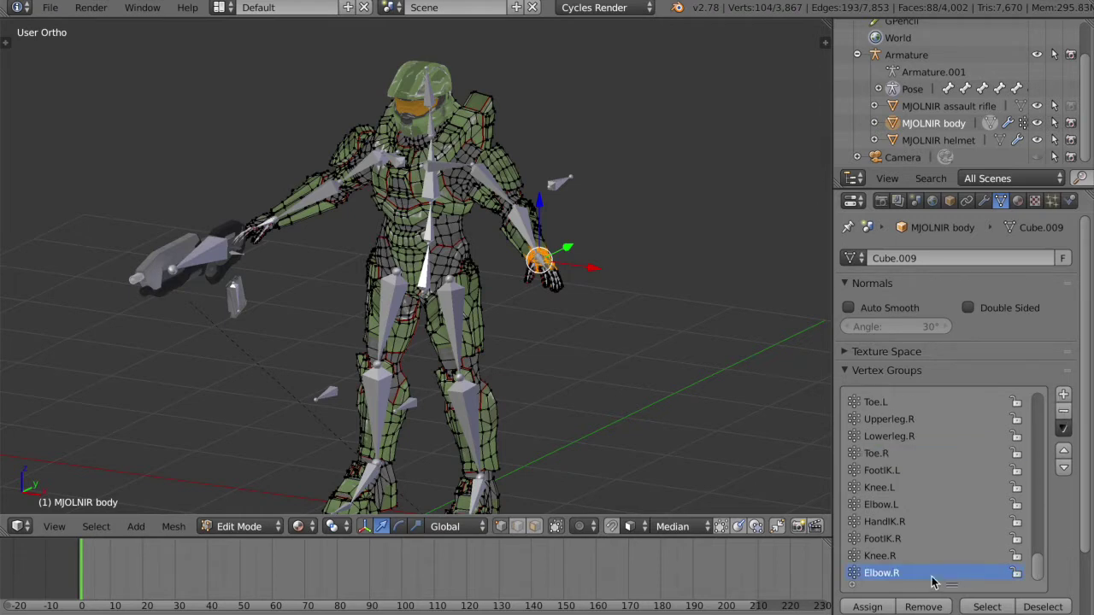
pyautogui.click(1064, 413)
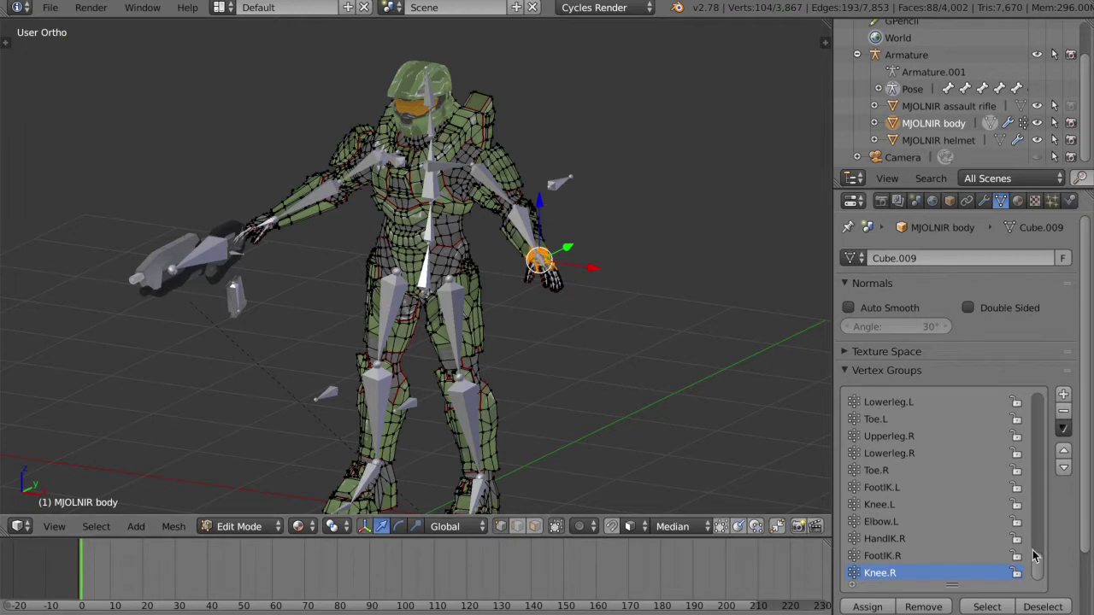
pyautogui.click(913, 558)
pyautogui.click(928, 541)
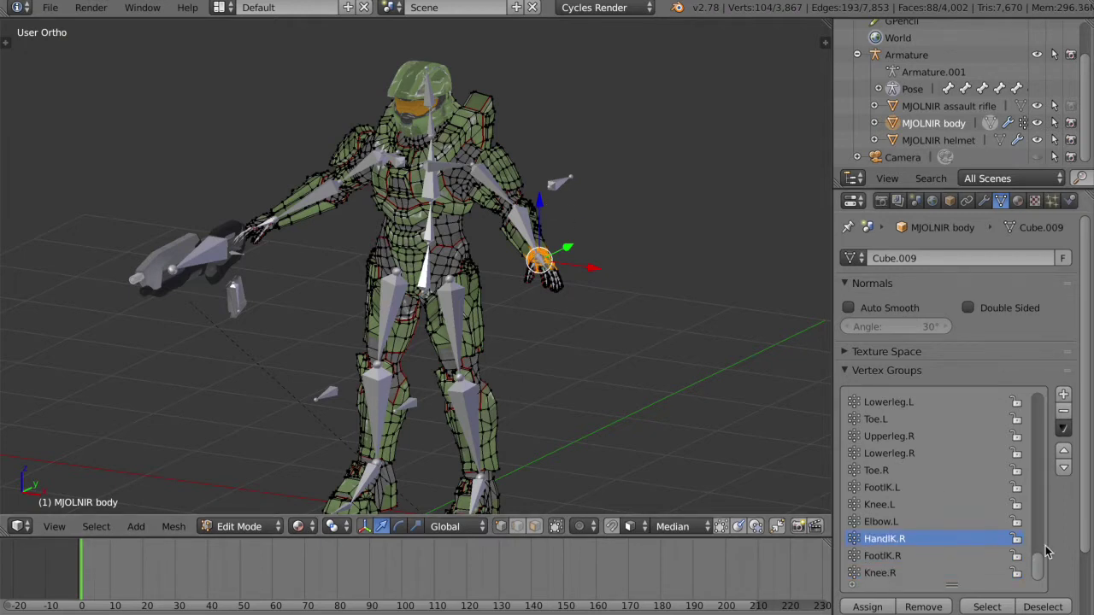
pyautogui.click(1063, 414)
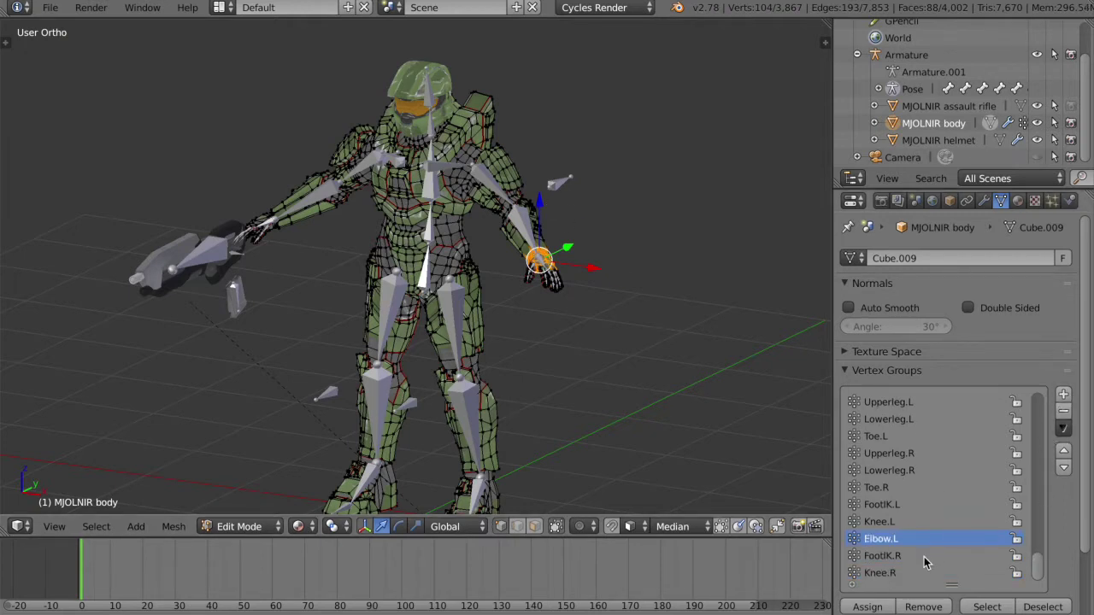
# Step: Remove the FootIK.R, Elbow.L, Knee.R, Knee.L and FootIK.L vertex groups from the body mesh
pyautogui.click(923, 557)
pyautogui.click(1063, 412)
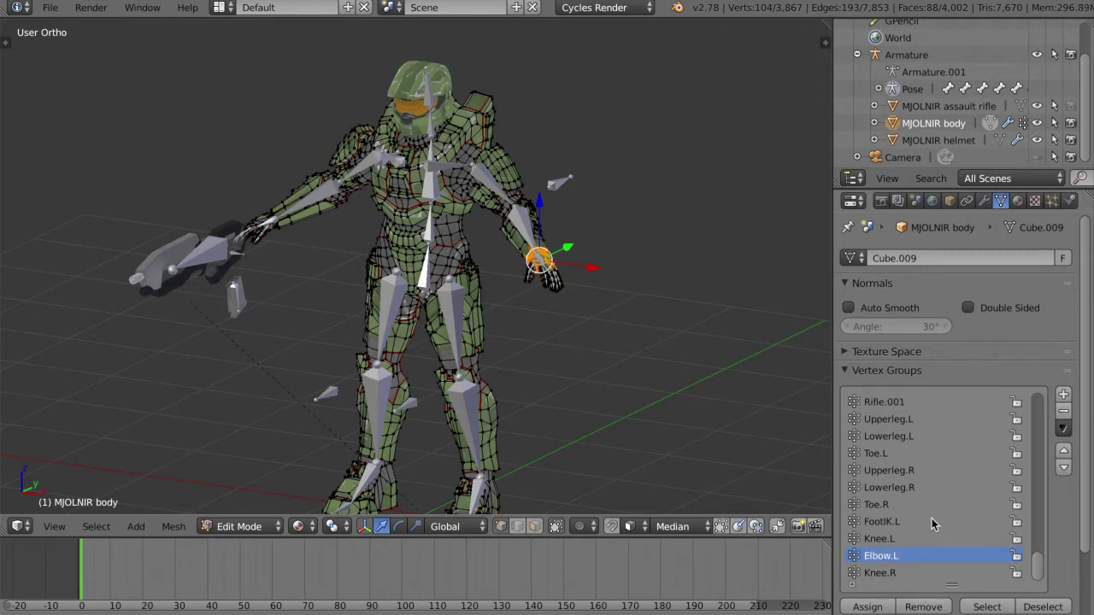
pyautogui.click(1063, 413)
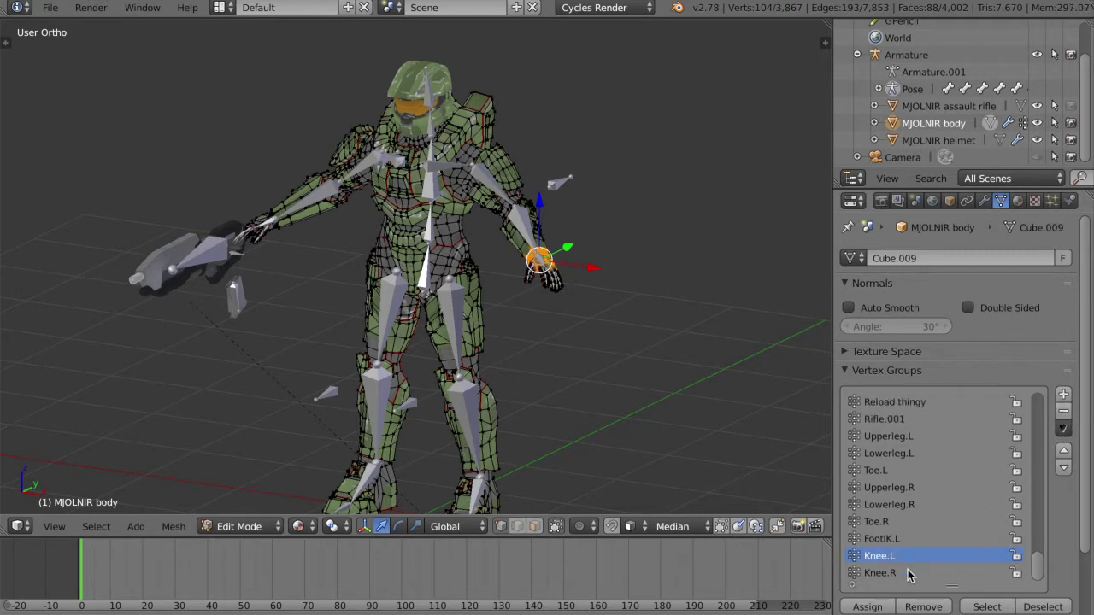
pyautogui.click(909, 574)
pyautogui.click(1063, 413)
pyautogui.click(1063, 413)
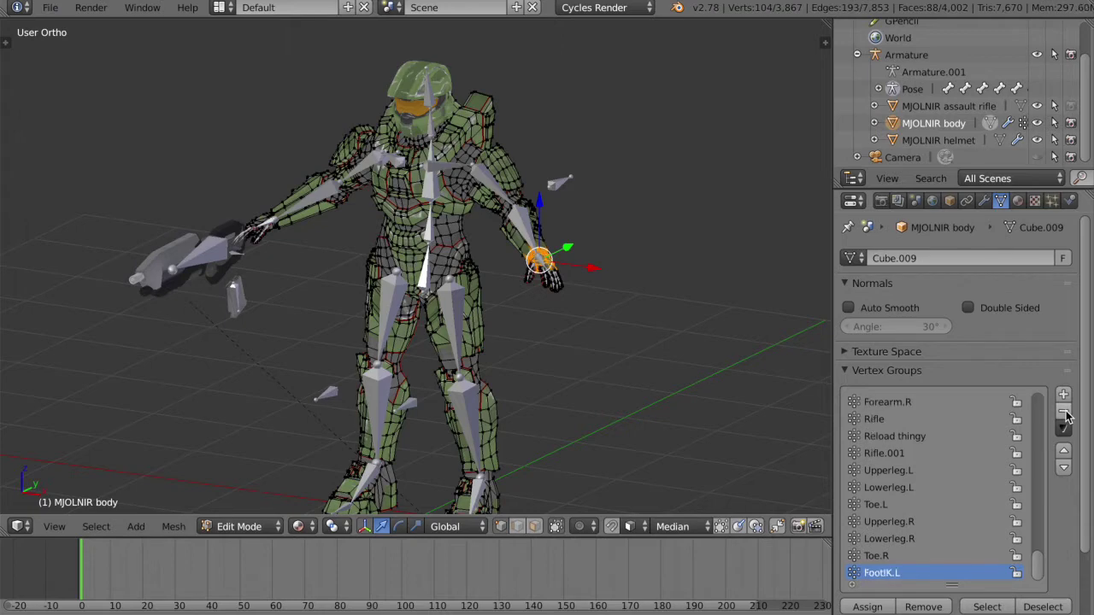
pyautogui.click(1063, 413)
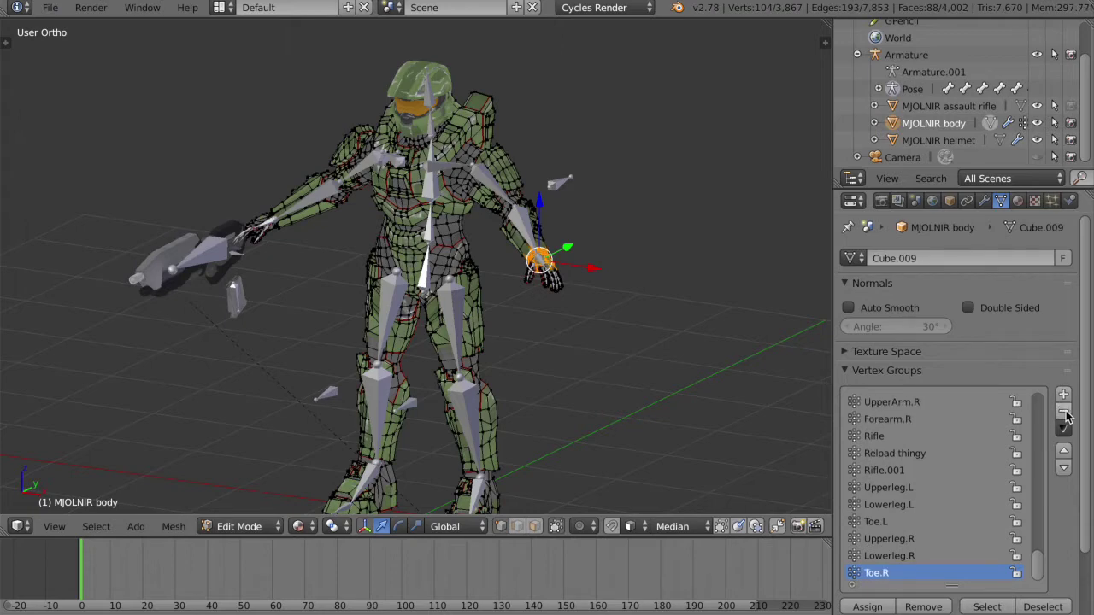
# Step: Clear the vertex selection on the body mesh and save over the existing file
pyautogui.hscroll(10, 558, 381)
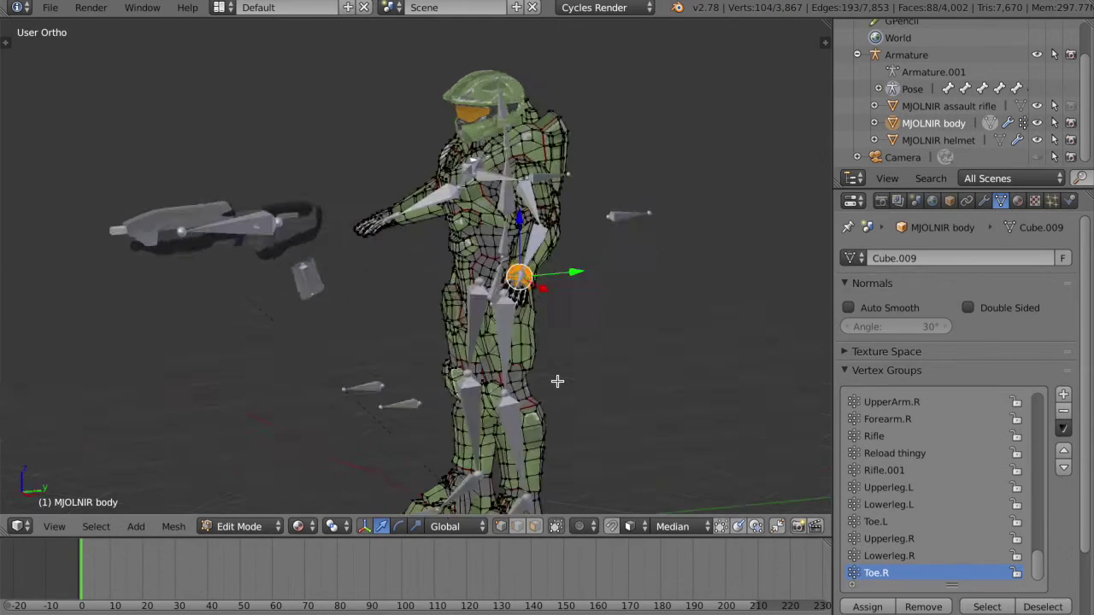
pyautogui.press('a')
pyautogui.hscroll(-5, 557, 381)
pyautogui.hotkey('ctrl', 's')
pyautogui.click(649, 325)
pyautogui.hscroll(-2, 648, 325)
pyautogui.press('KP_1')
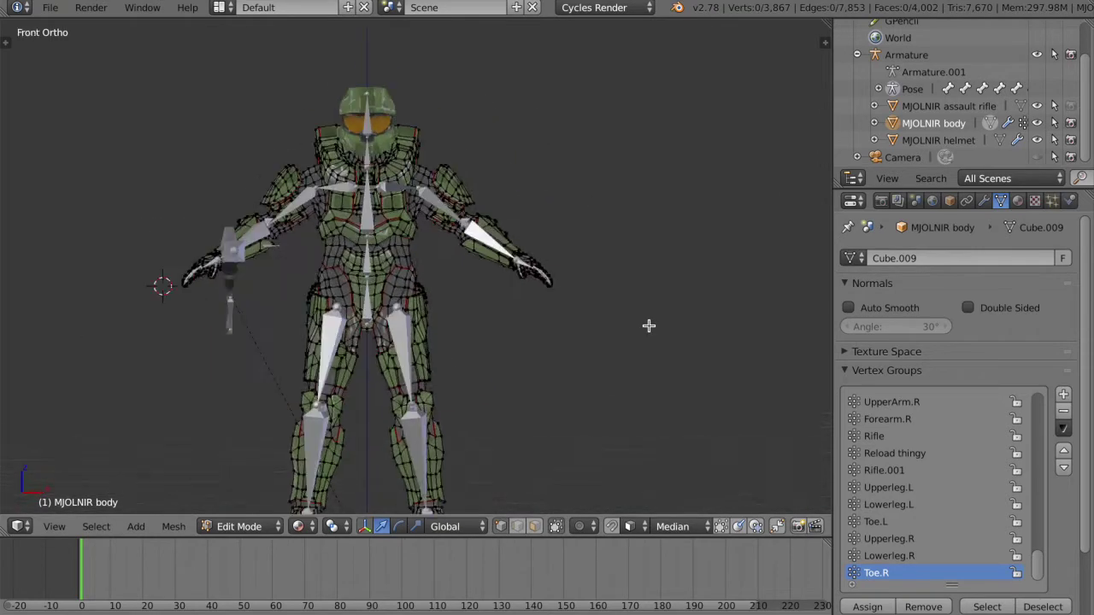
# Step: Leave Edit Mode on the body mesh, switch the armature to Pose Mode and deselect all bones
pyautogui.press('Tab')
pyautogui.click(454, 327)
pyautogui.moveTo(539, 335); pyautogui.dragTo(521, 342, button='middle')
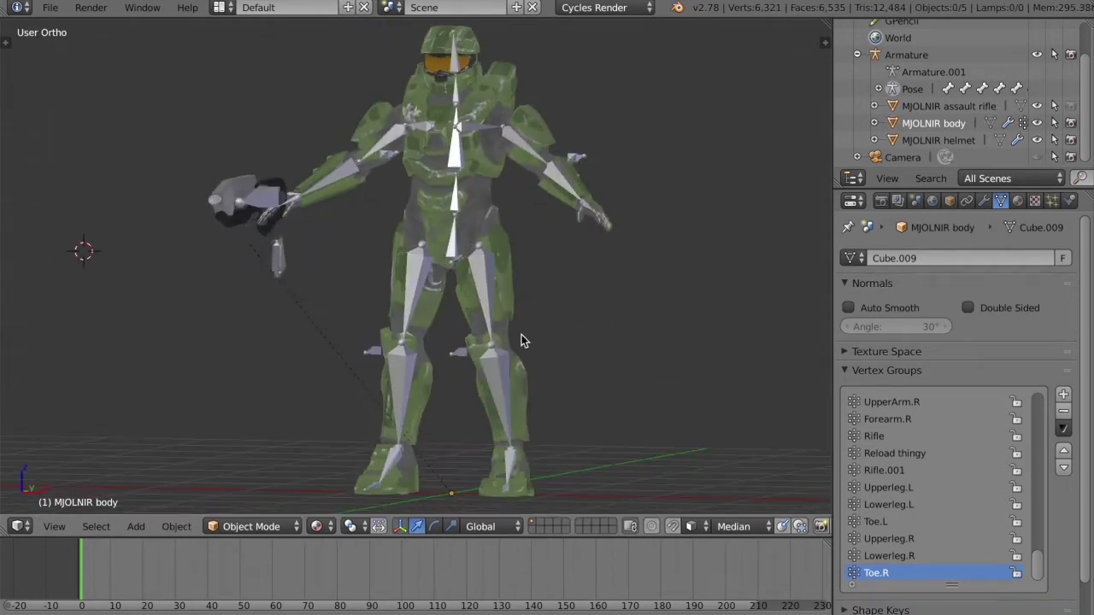
pyautogui.rightClick(510, 415)
pyautogui.hotkey('ctrl', 'Tab')
pyautogui.press('Tab')
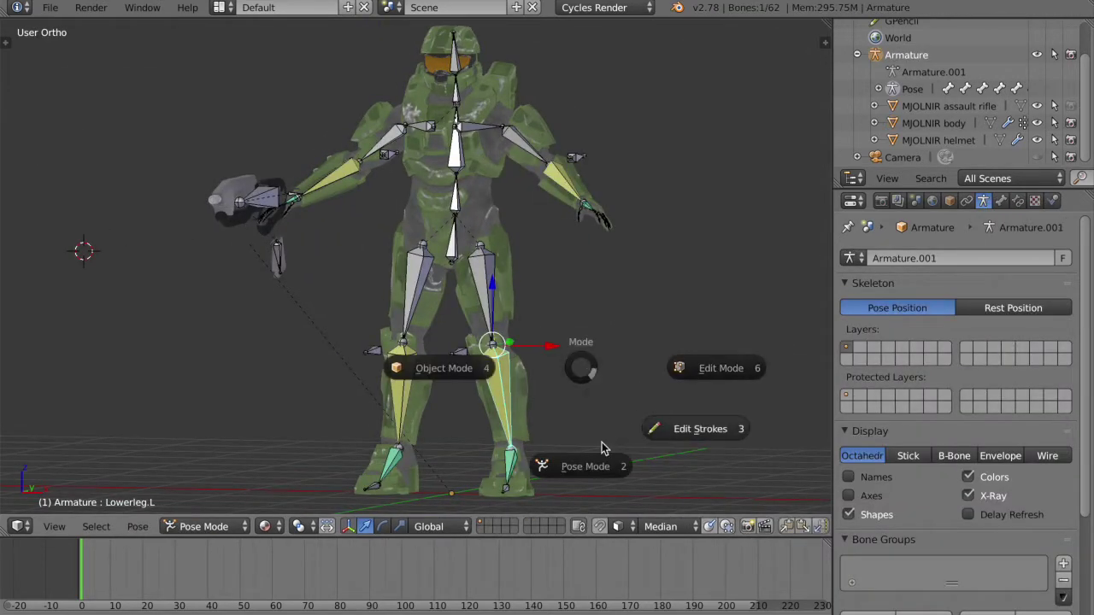
pyautogui.click(589, 454)
pyautogui.hscroll(5, 589, 452)
pyautogui.press('a')
# Step: Try raising the FootIK.L bone about 0.8 units in the side view to test the left knee's bend
pyautogui.moveTo(570, 367); pyautogui.dragTo(537, 420, button='middle')
pyautogui.rightClick(539, 427)
pyautogui.press('KP_3')
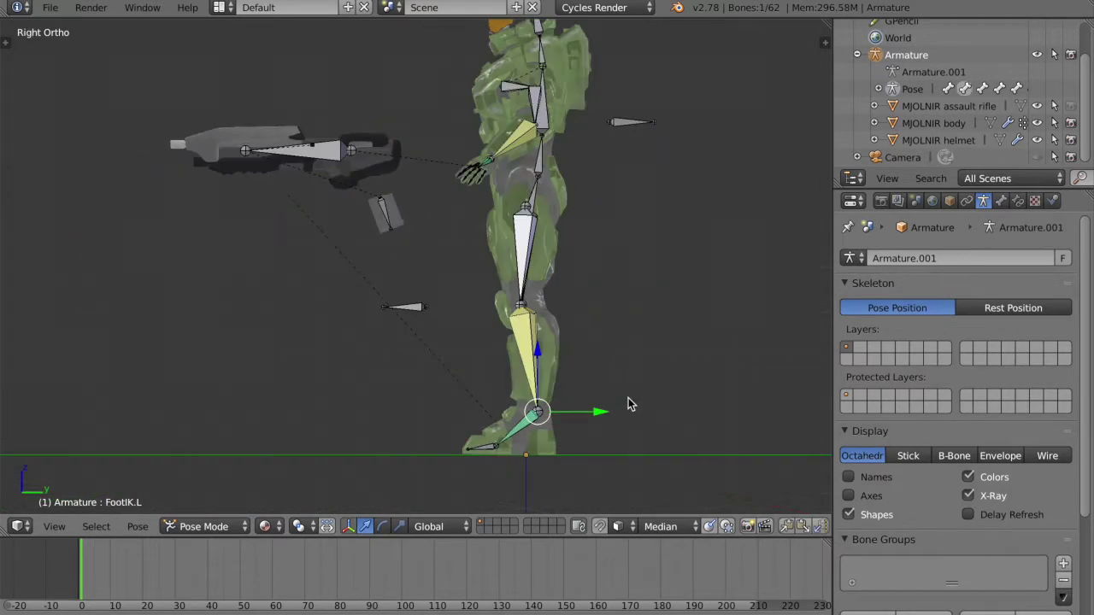
pyautogui.press('g')
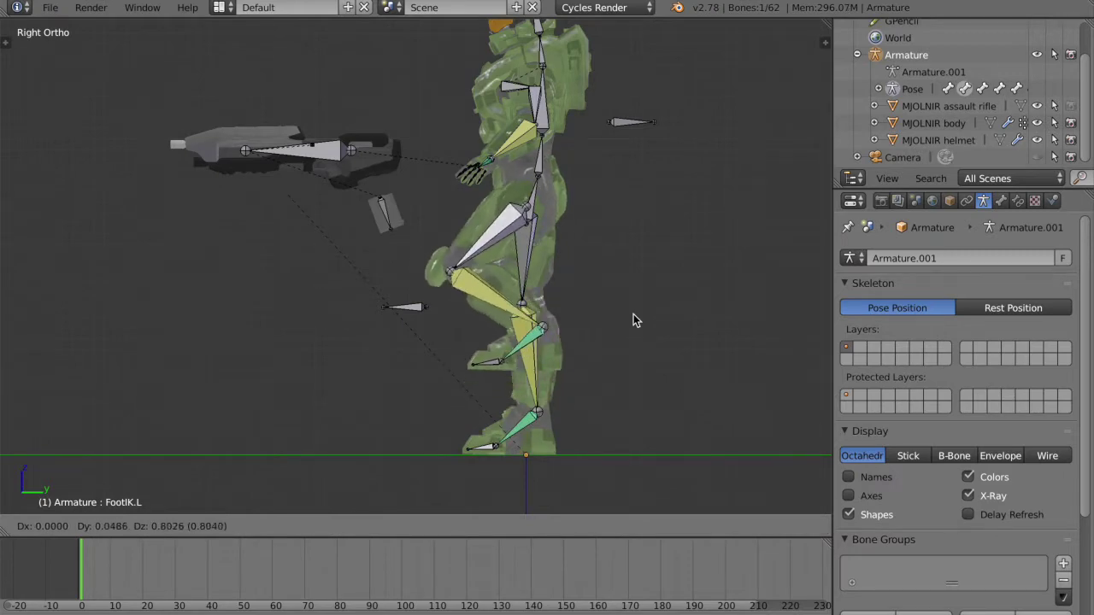
pyautogui.click(633, 315)
pyautogui.scroll(5, 633, 315)
pyautogui.moveTo(633, 320); pyautogui.dragTo(350, 320, button='middle')
pyautogui.press('KP_3')
pyautogui.scroll(-4, 632, 323)
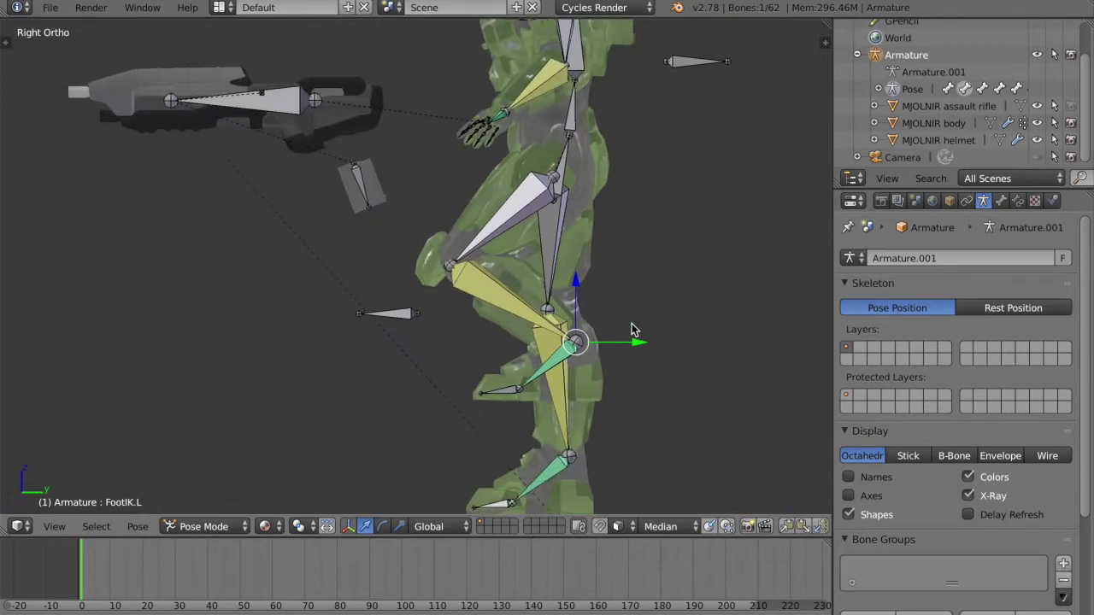
# Step: Try moving the raised FootIK.L bone again, and undo both foot moves
pyautogui.press('g')
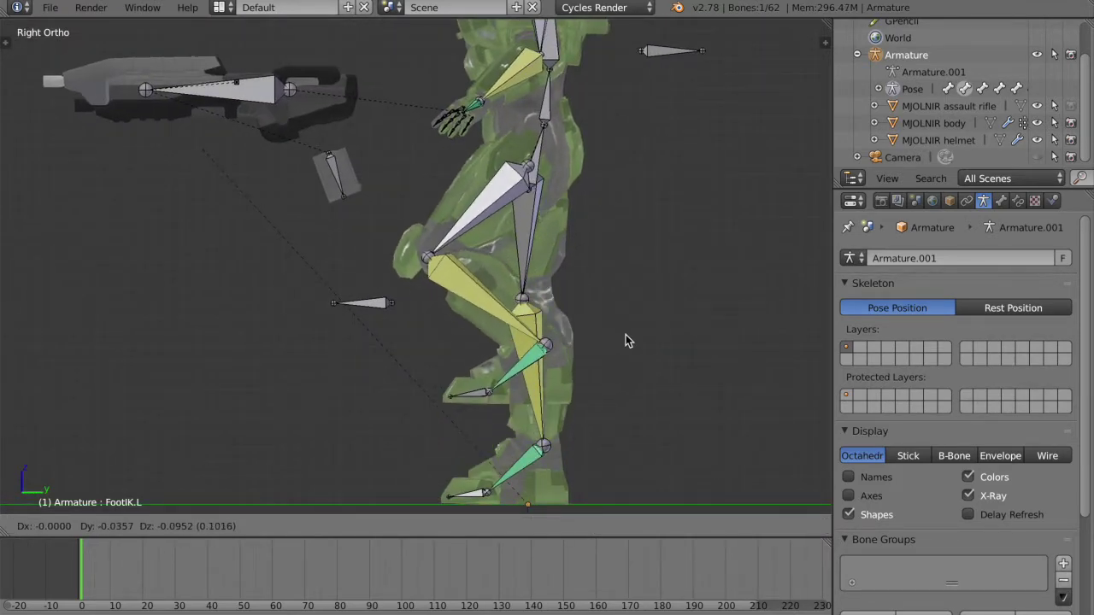
pyautogui.click(615, 429)
pyautogui.hotkey('ctrl', 'z')
pyautogui.moveTo(612, 429); pyautogui.dragTo(616, 429, button='middle')
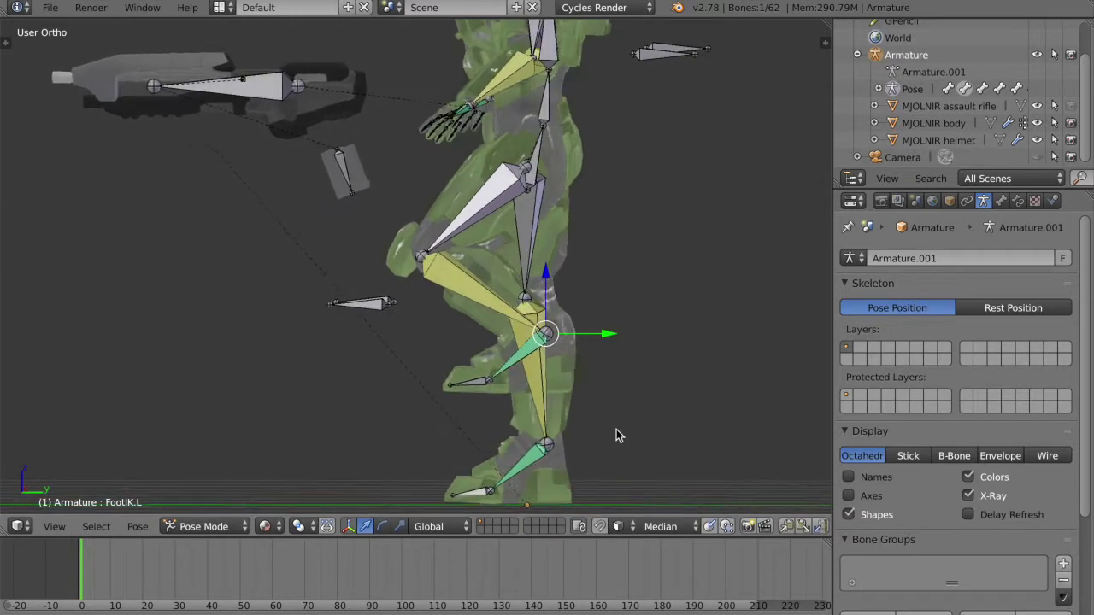
pyautogui.hotkey('ctrl', 'z')
# Step: Try raising the FootIK.L bone about 0.73 units, undo the move and deselect all bones
pyautogui.press('g')
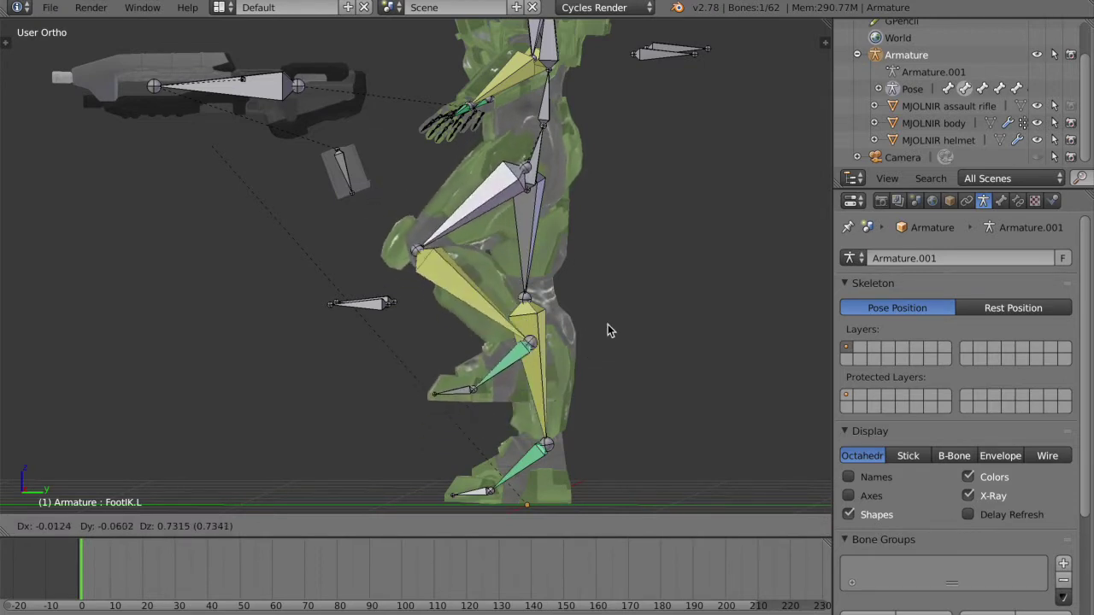
pyautogui.click(608, 324)
pyautogui.hotkey('ctrl', 'z')
pyautogui.press('KP_1')
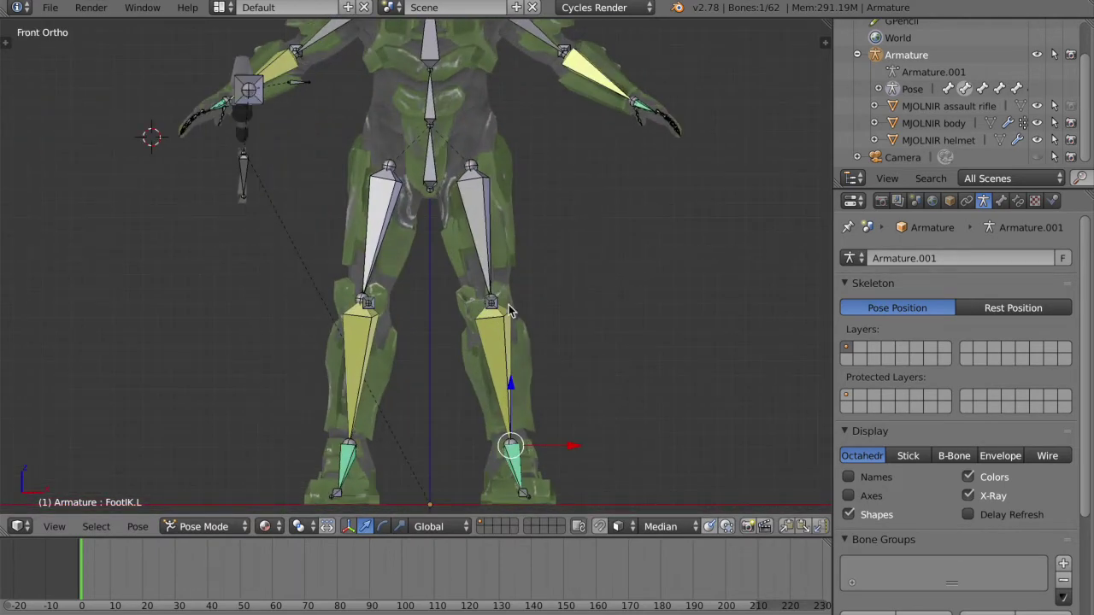
pyautogui.press('a')
# Step: Set the pole angle of the Lowerleg.L bone's IK constraint to about 81.6°
pyautogui.press('KP_8')
pyautogui.press('KP_8')
pyautogui.press('KP_8')
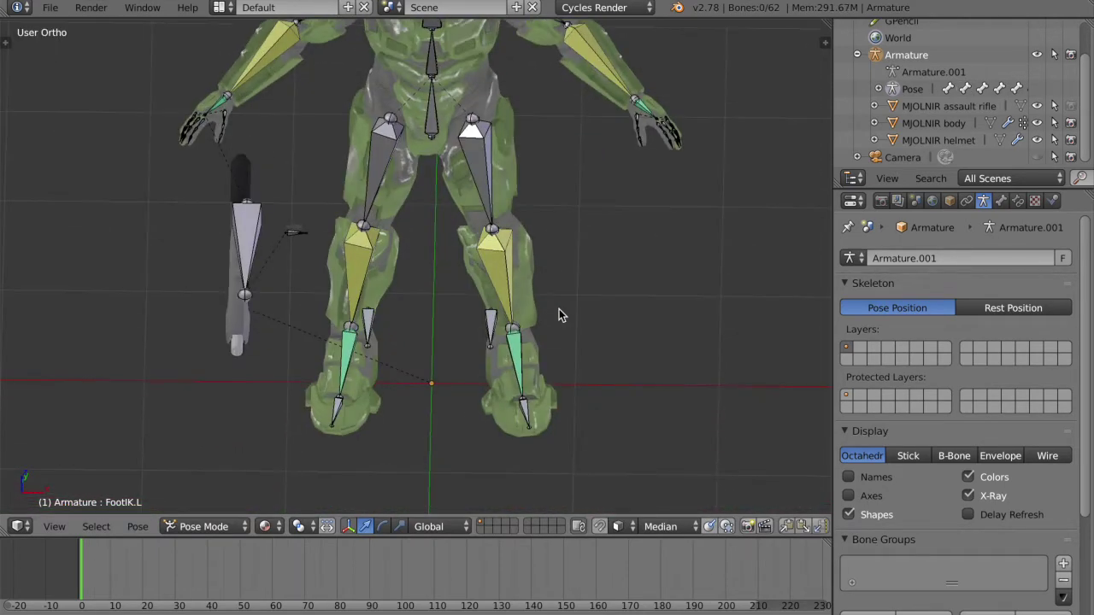
pyautogui.press('KP_1')
pyautogui.rightClick(496, 304)
pyautogui.rightClick(503, 346)
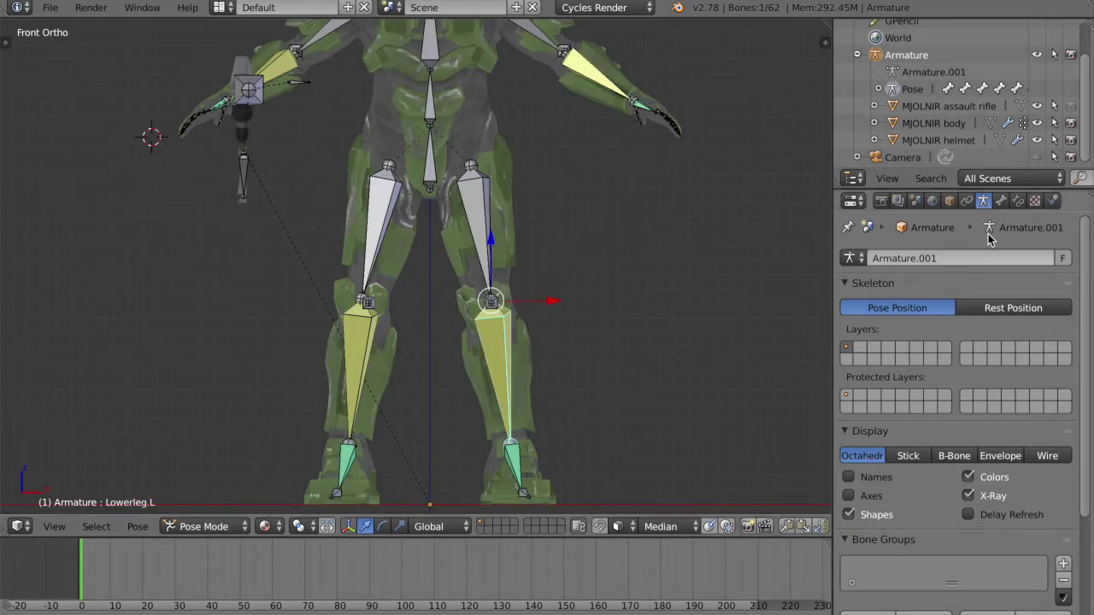
pyautogui.click(1017, 200)
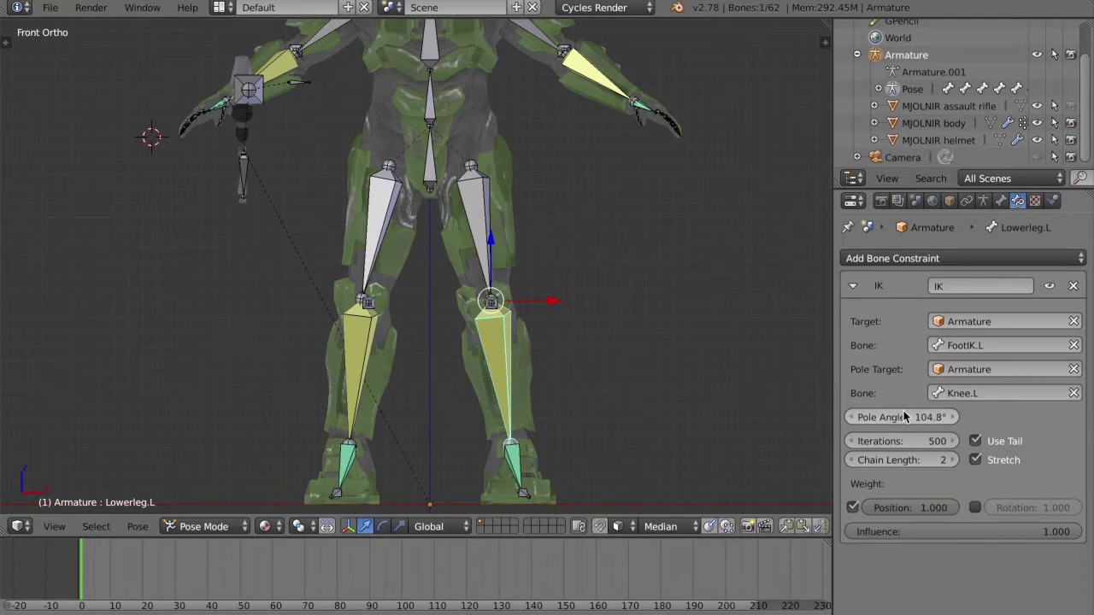
pyautogui.moveTo(459, 310); pyautogui.dragTo(492, 295, button='middle')
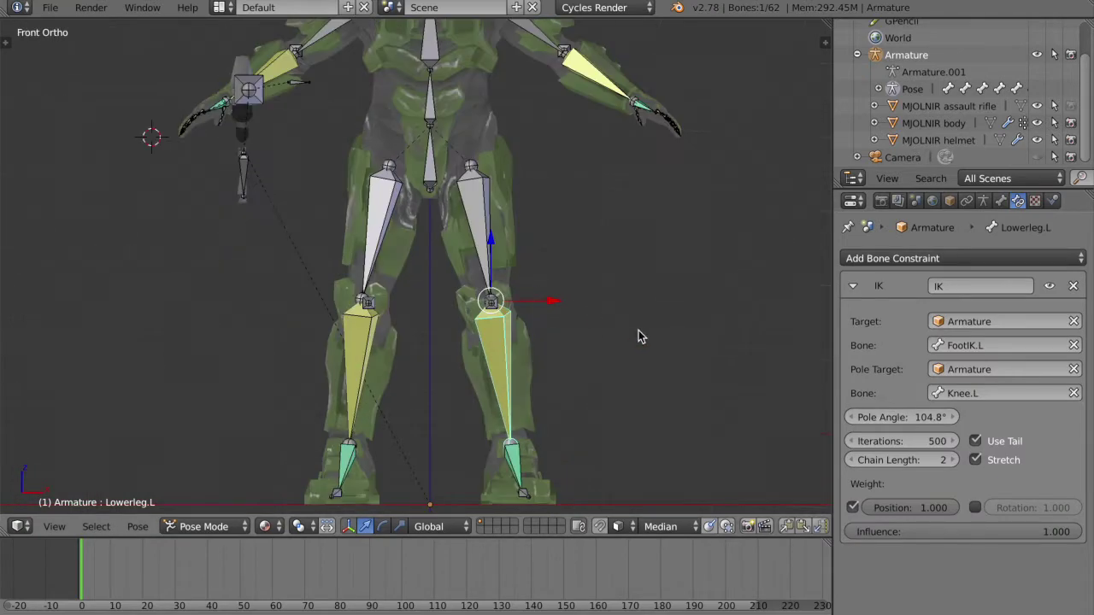
pyautogui.press('Return')
pyautogui.moveTo(883, 419); pyautogui.dragTo(853, 419)
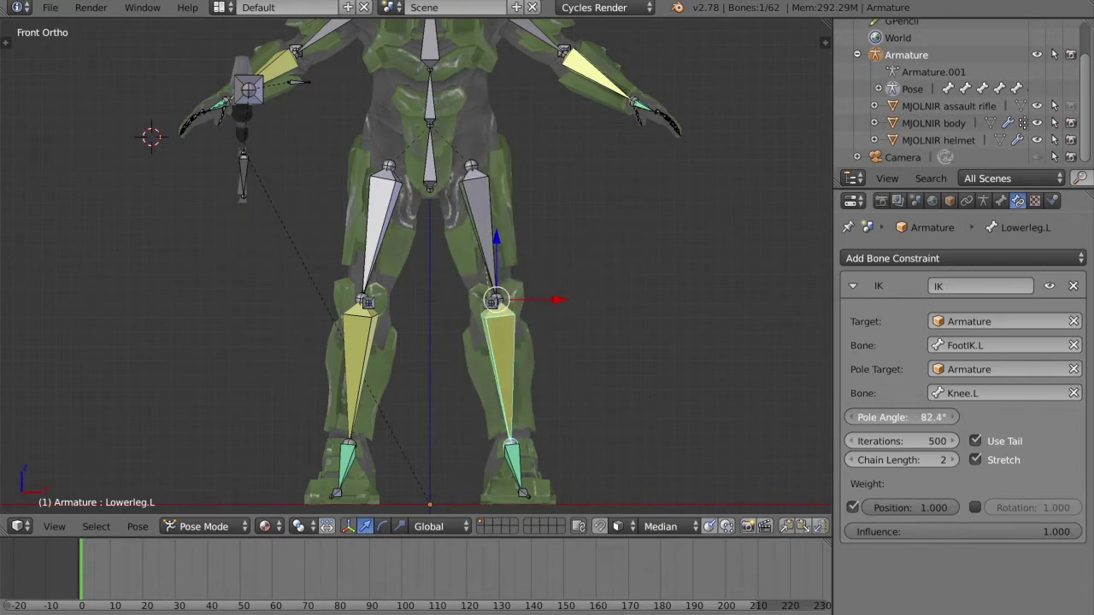
pyautogui.keyDown('shift'); pyautogui.scroll(10, 559, 300); pyautogui.keyUp('shift')
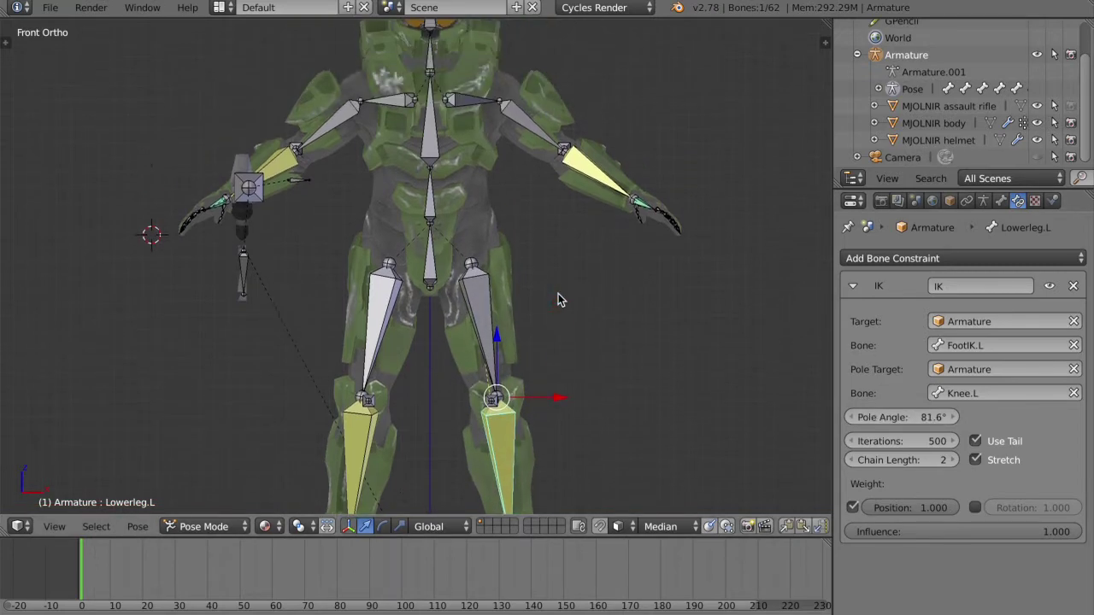
# Step: Try moving the HandIK.L bone upward in the front view to test the left arm's bend
pyautogui.hscroll(2, 559, 300)
pyautogui.hscroll(8, 559, 297)
pyautogui.keyDown('shift'); pyautogui.hscroll(4, 559, 297); pyautogui.keyUp('shift')
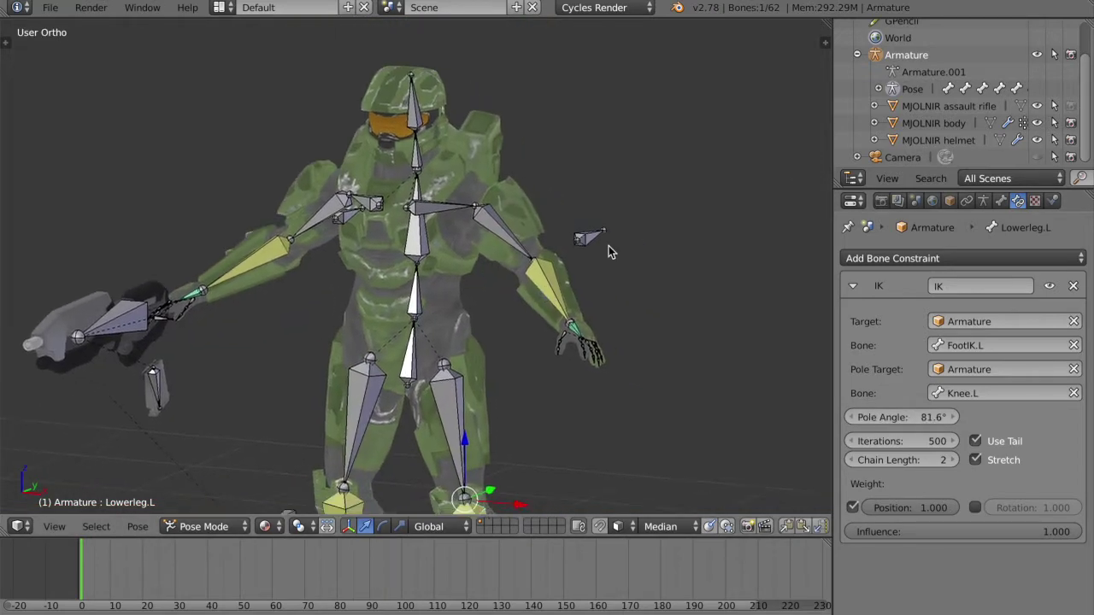
pyautogui.rightClick(573, 330)
pyautogui.press('KP_1')
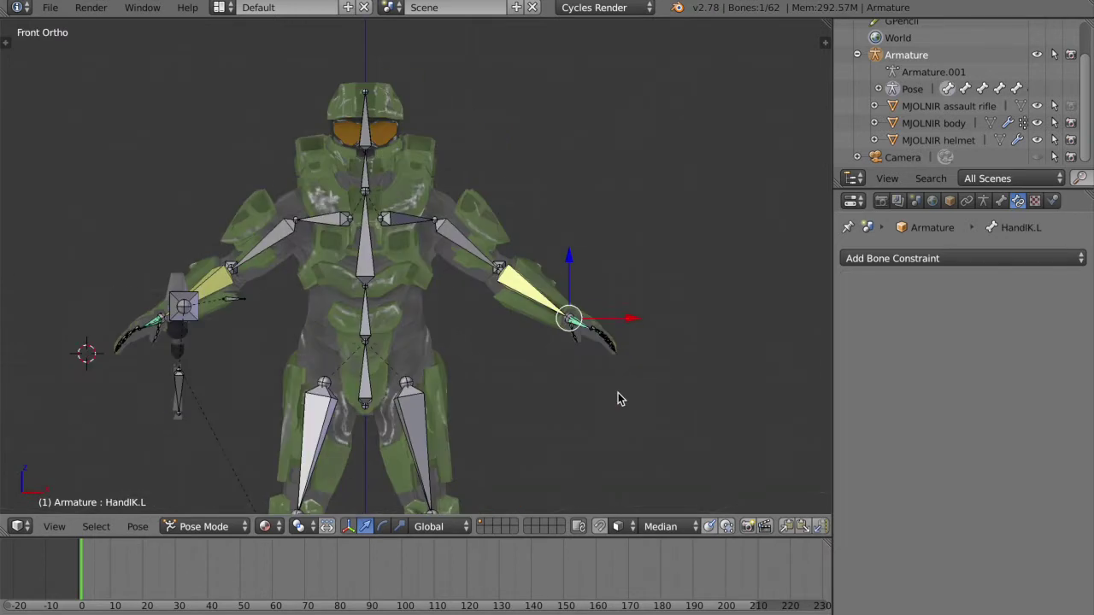
pyautogui.press('g')
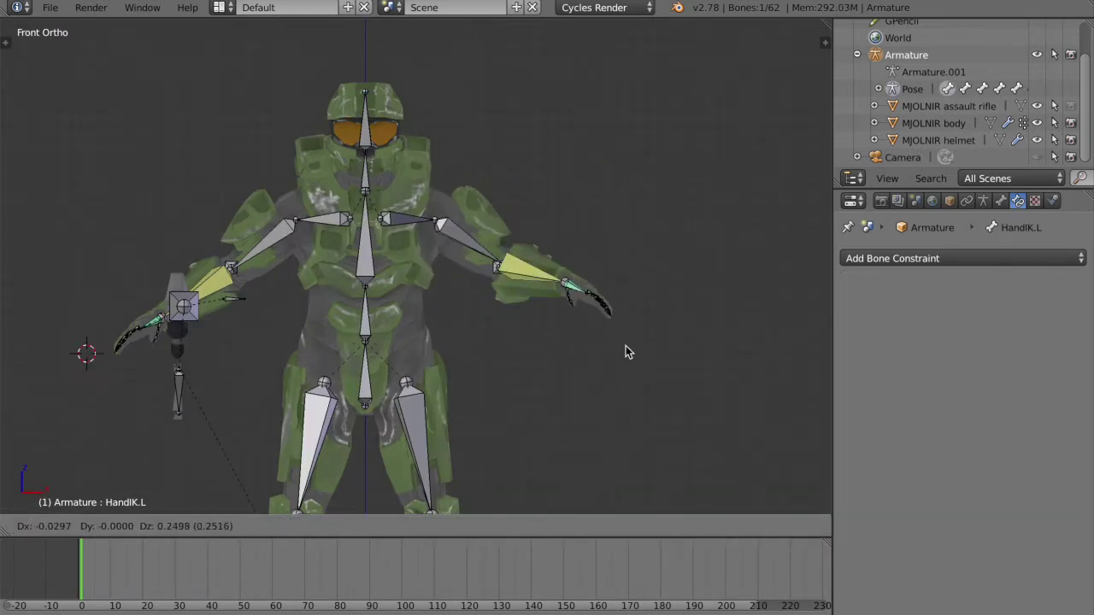
pyautogui.click(675, 275)
# Step: Examine the left arm, elbow and their control bones from the front and several angled views
pyautogui.hscroll(8, 675, 276)
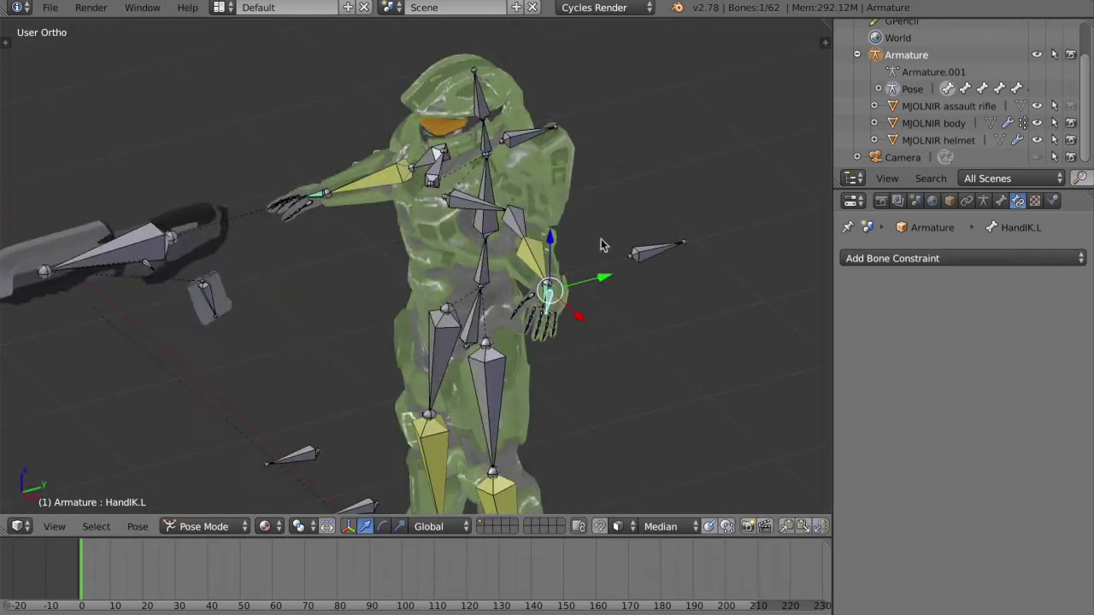
pyautogui.scroll(-5, 620, 132)
pyautogui.moveTo(620, 139); pyautogui.dragTo(564, 265, button='middle')
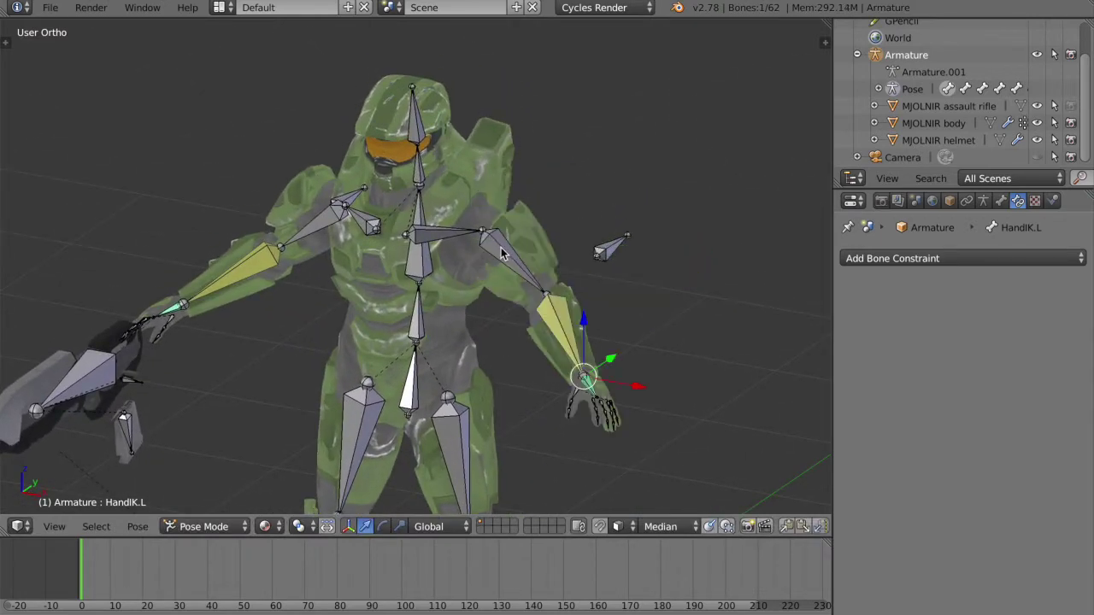
pyautogui.hscroll(-3, 501, 252)
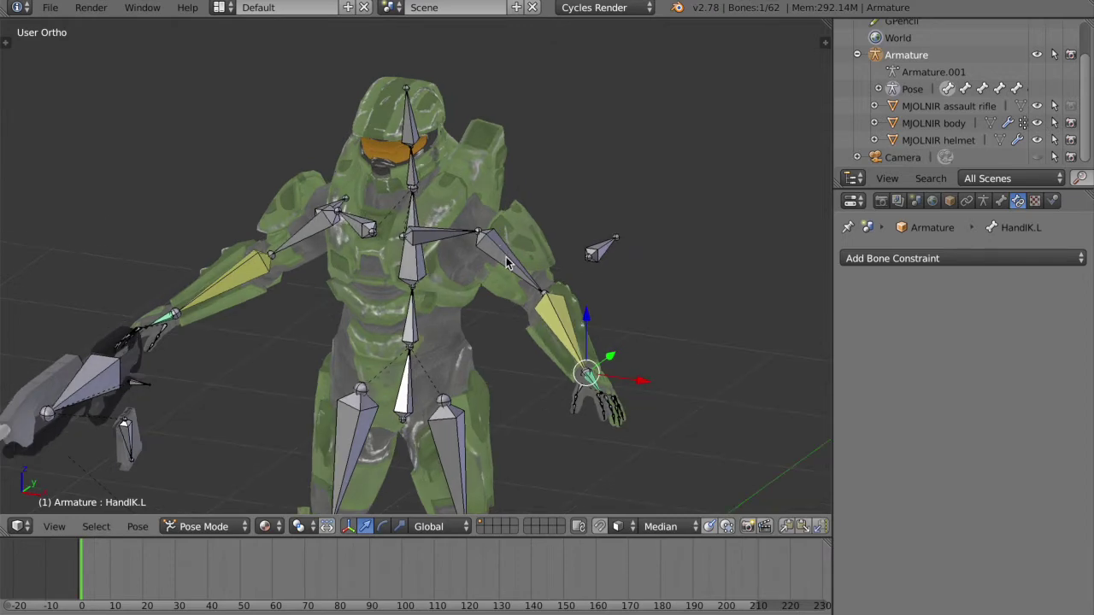
pyautogui.press('KP_3')
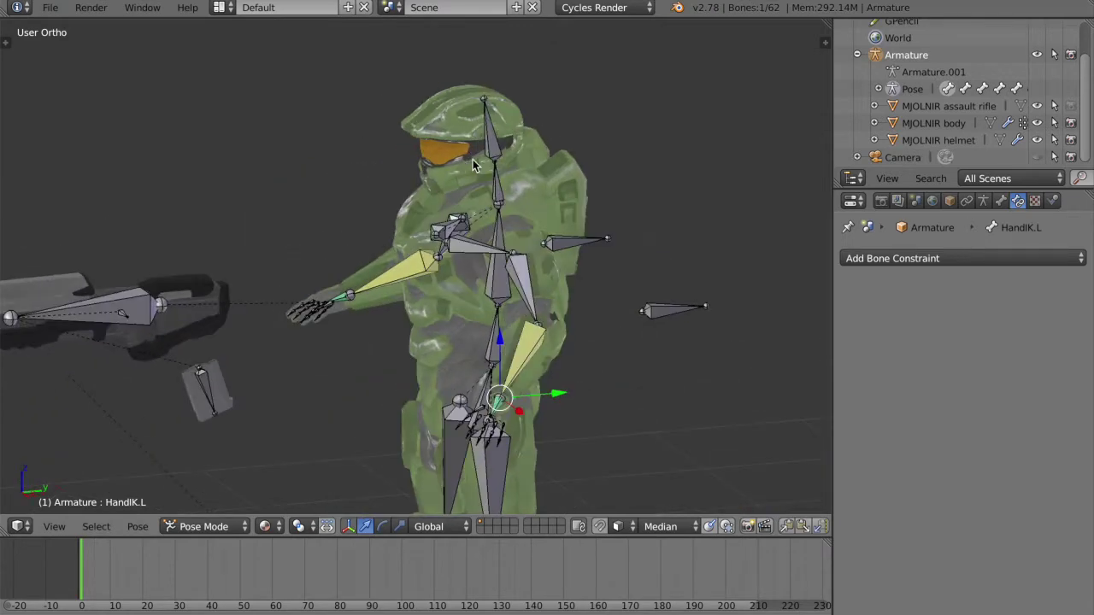
pyautogui.press('KP_1')
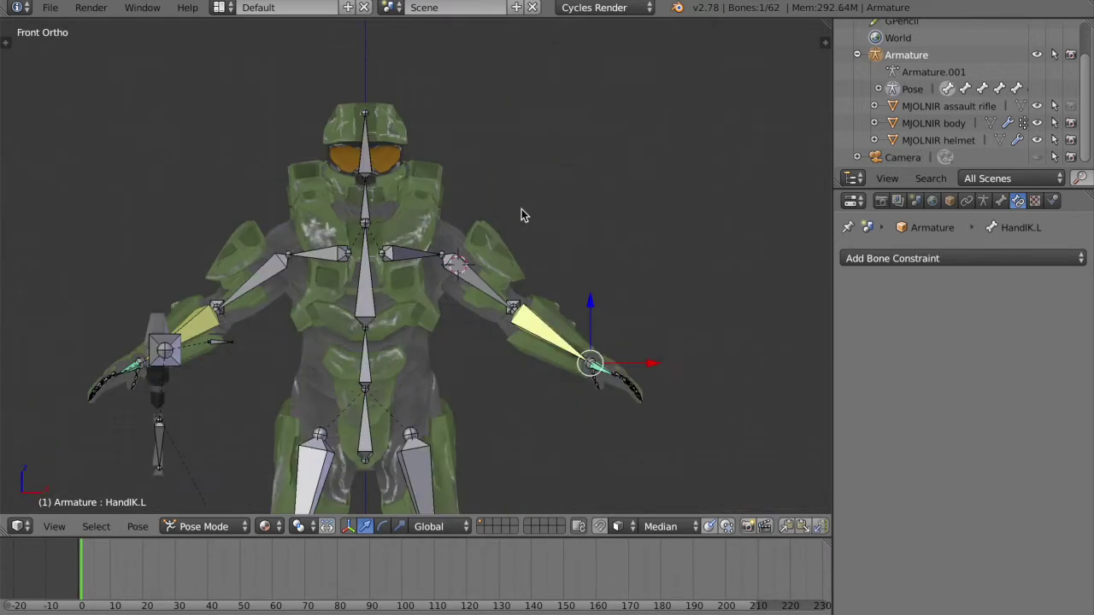
pyautogui.moveTo(521, 208); pyautogui.dragTo(463, 219, button='middle')
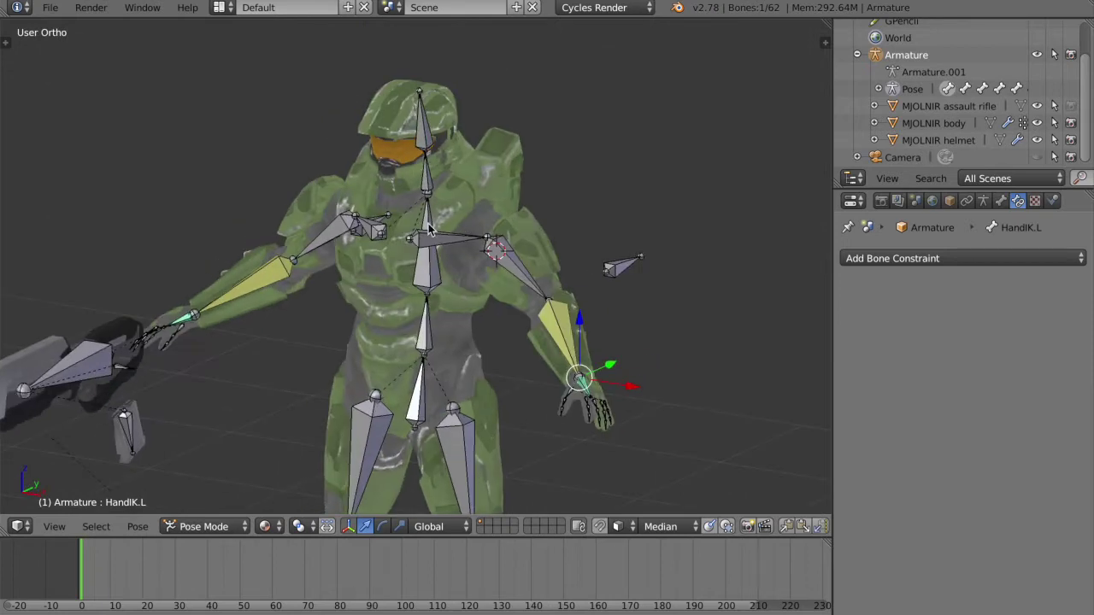
pyautogui.press('KP_1')
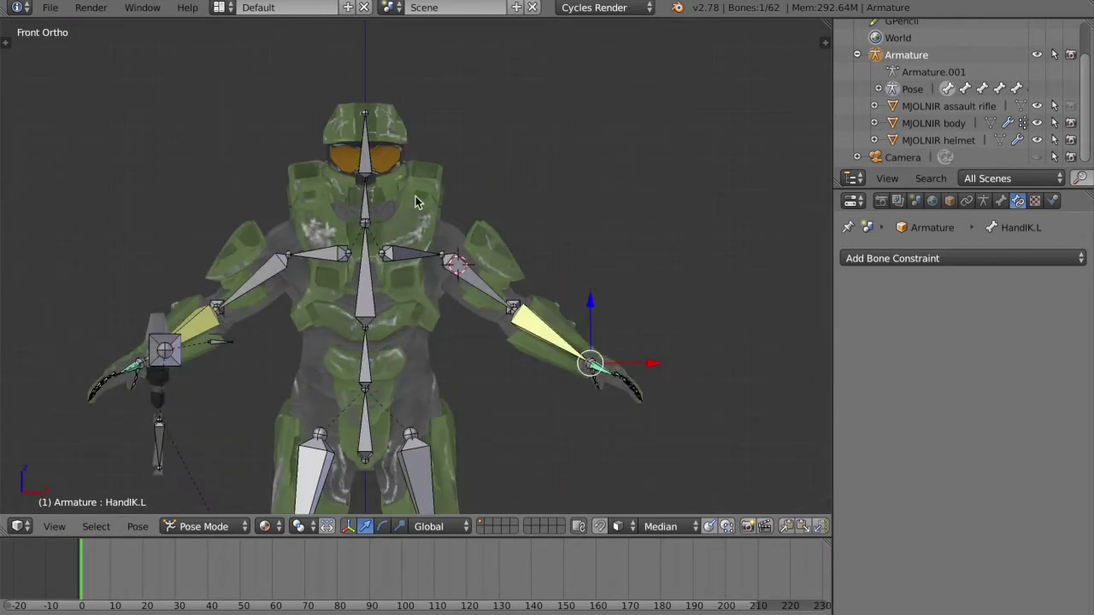
pyautogui.moveTo(567, 282); pyautogui.dragTo(466, 294, button='middle')
pyautogui.press('KP_1')
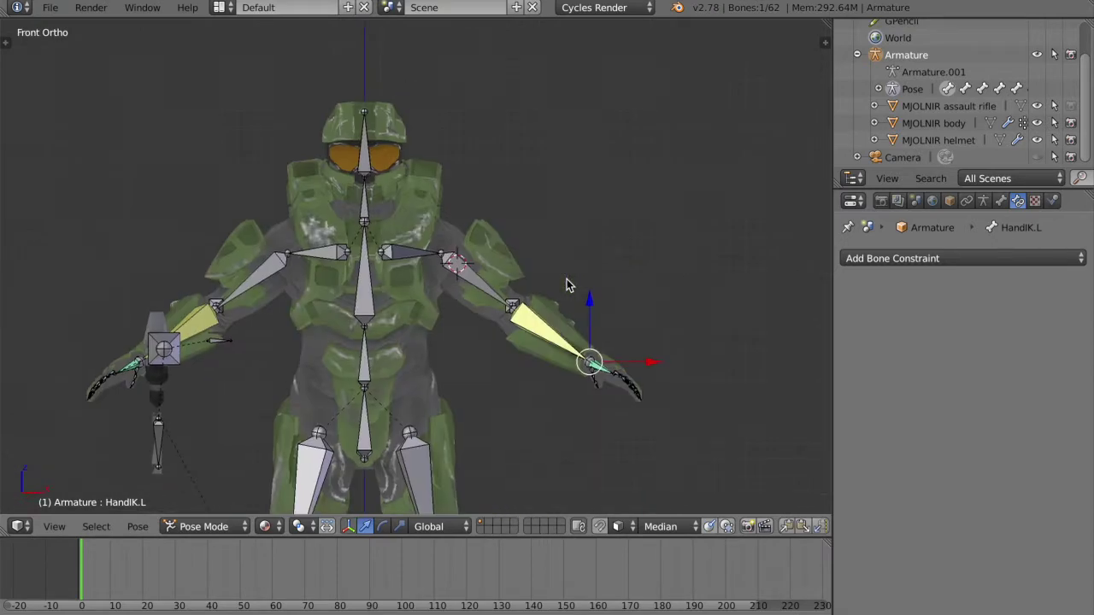
# Step: Try raising the HandIK.L bone again in the front view, and undo the move
pyautogui.keyDown('shift'); pyautogui.moveTo(567, 284); pyautogui.dragTo(561, 250, button='middle'); pyautogui.keyUp('shift')
pyautogui.press('g')
pyautogui.click(615, 273)
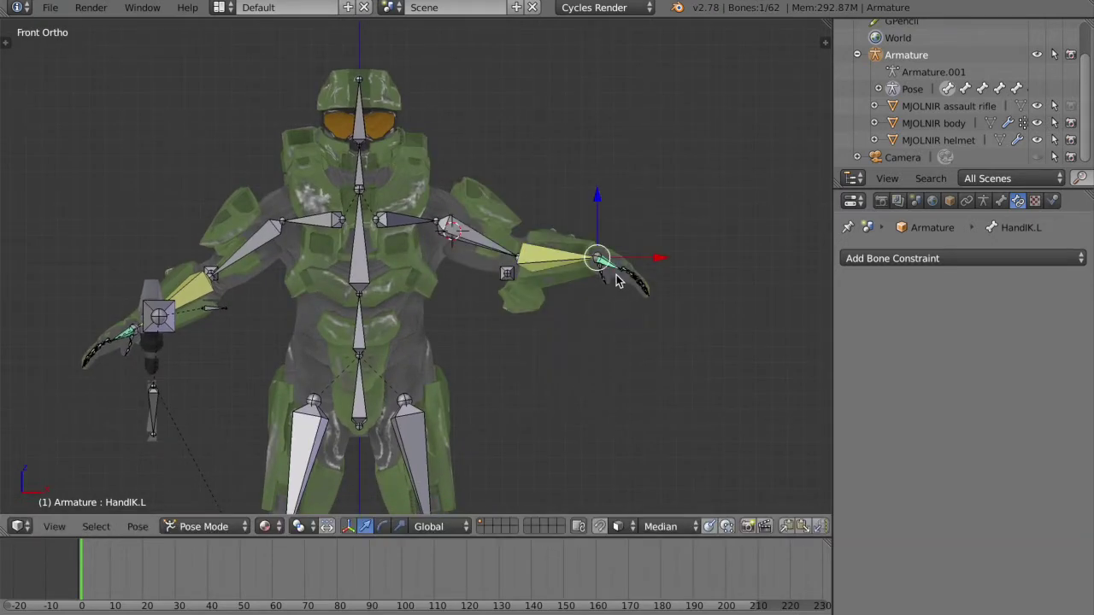
pyautogui.hotkey('ctrl', 'z')
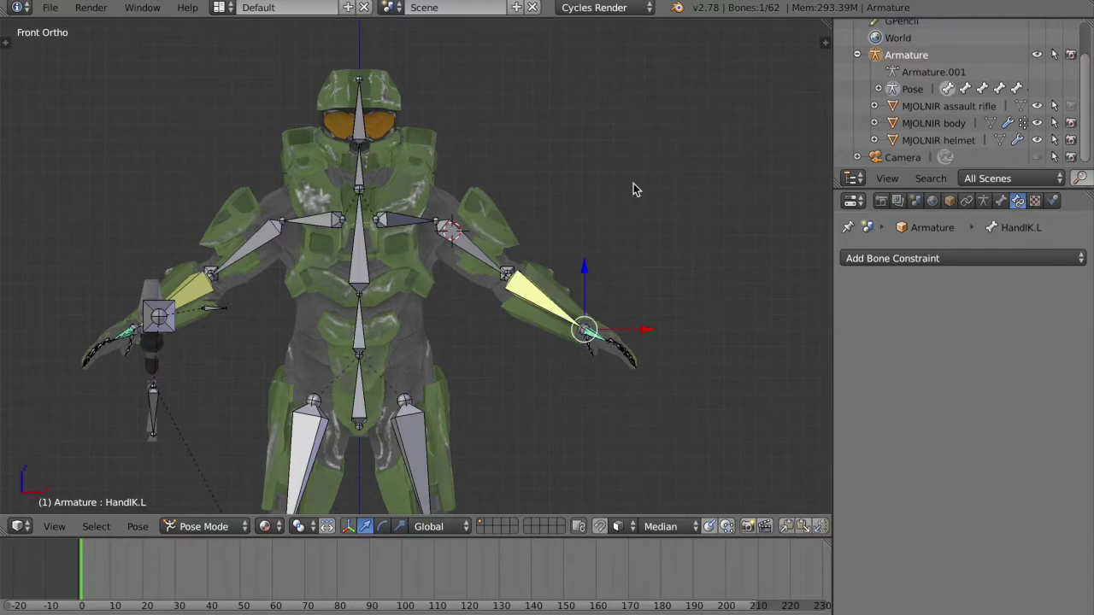
# Step: Deselect all bones and save the file over the existing version
pyautogui.press('a')
pyautogui.moveTo(630, 245); pyautogui.dragTo(513, 394, button='middle')
pyautogui.hotkey('ctrl', 's')
pyautogui.click(596, 396)
pyautogui.press('KP_1')
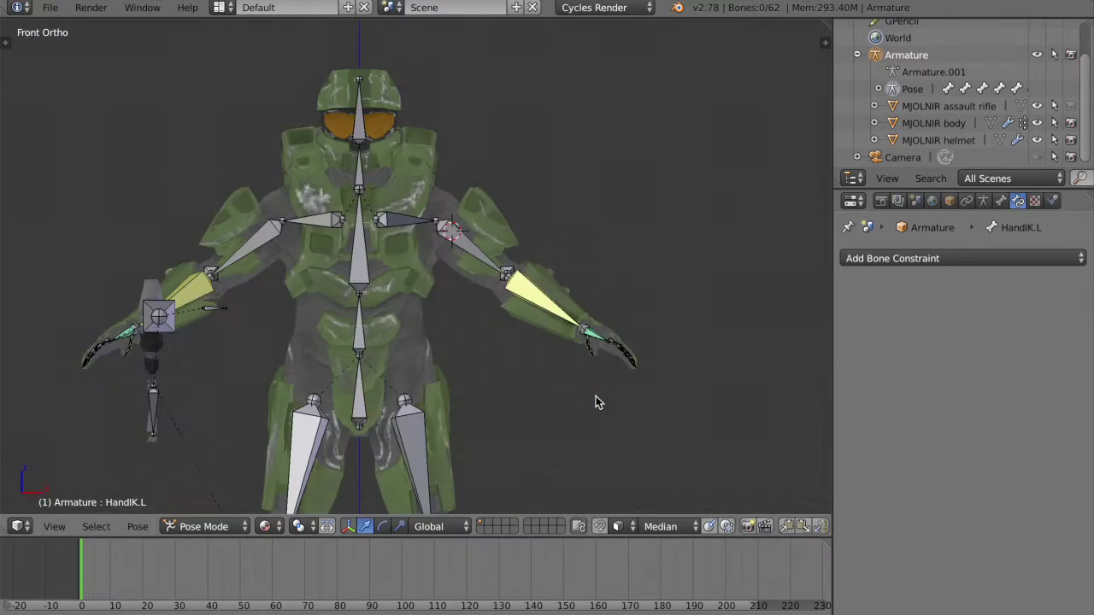
# Step: Try rotating the Clavicle.L bone around the global Z axis to test the shoulder's deformation, and undo the rotation
pyautogui.keyDown('shift'); pyautogui.scroll(-3, 596, 395); pyautogui.keyUp('shift')
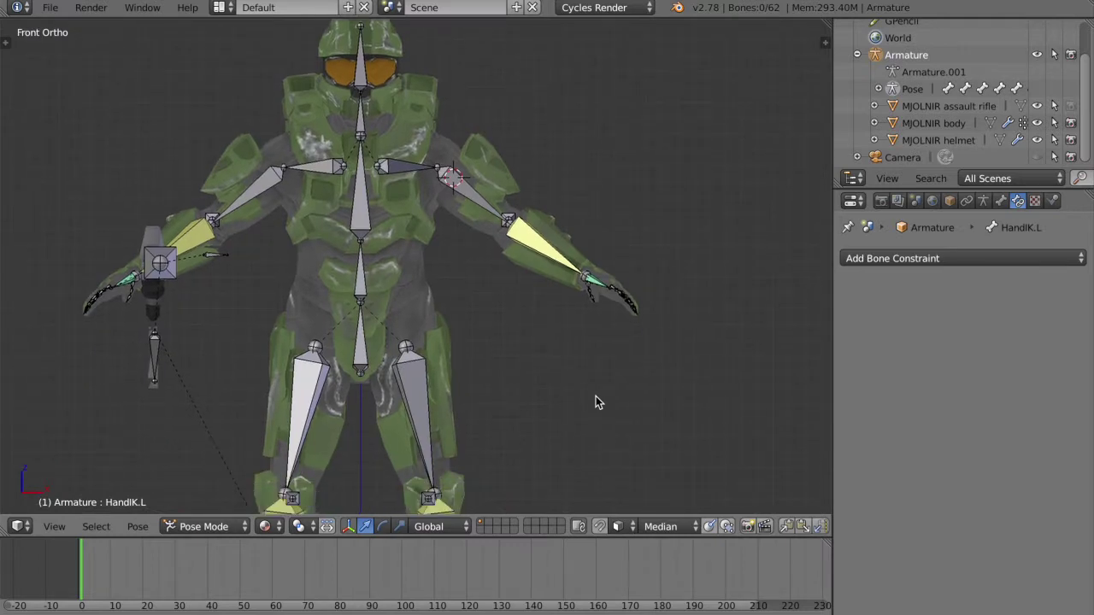
pyautogui.hscroll(10, 595, 396)
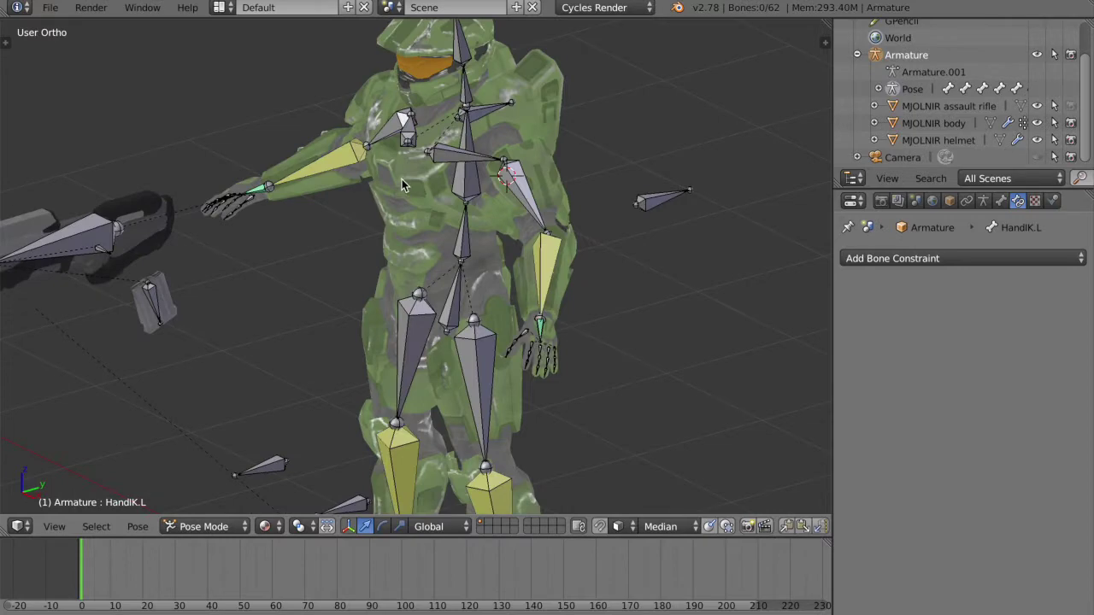
pyautogui.press('KP_1')
pyautogui.keyDown('ctrl'); pyautogui.scroll(5, 494, 230); pyautogui.keyUp('ctrl')
pyautogui.scroll(5, 494, 230)
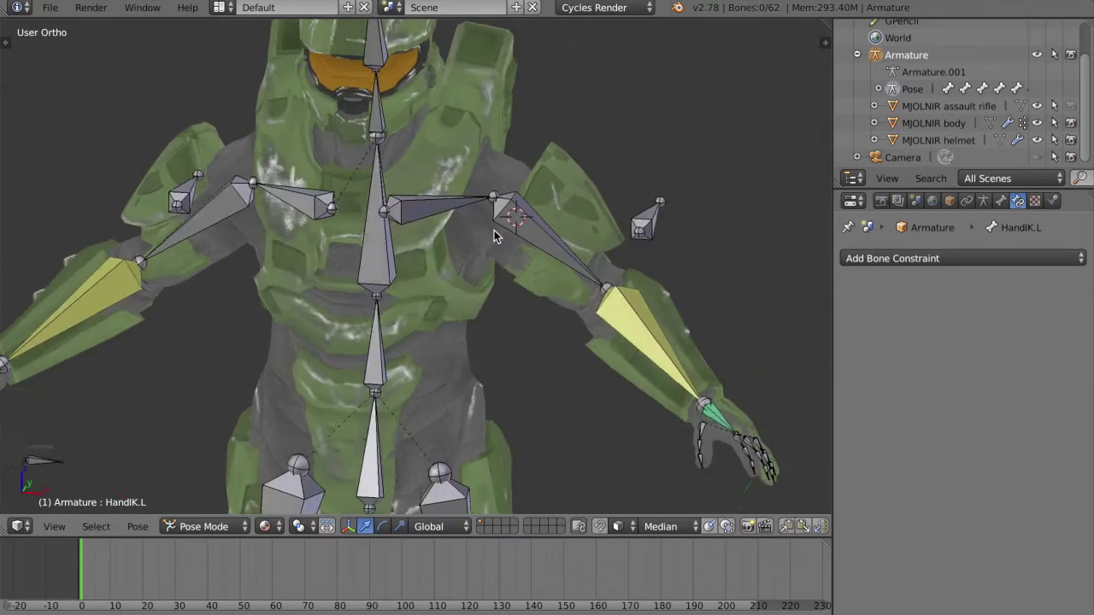
pyautogui.scroll(3, 494, 230)
pyautogui.keyDown('shift'); pyautogui.scroll(2, 494, 230); pyautogui.keyUp('shift')
pyautogui.rightClick(437, 226)
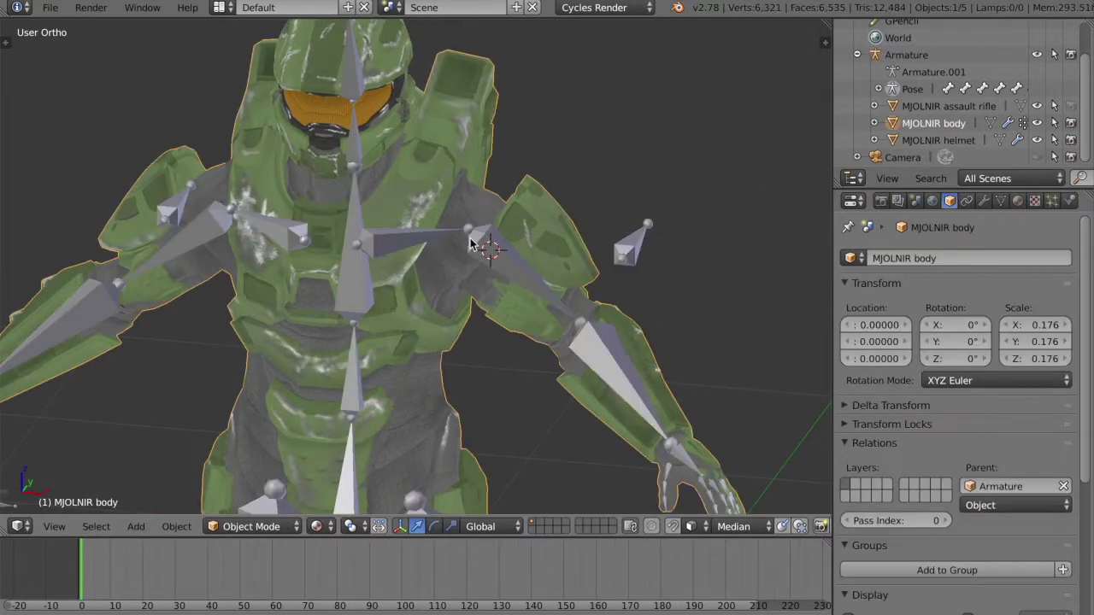
pyautogui.rightClick(424, 237)
pyautogui.press('r')
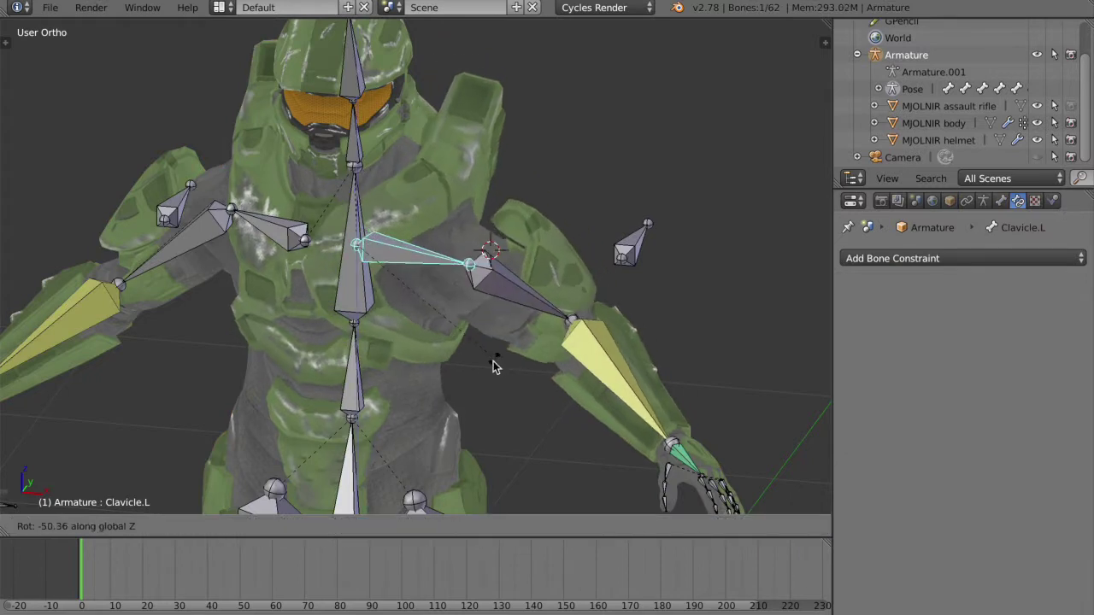
pyautogui.click(507, 350)
pyautogui.hotkey('ctrl', 'z')
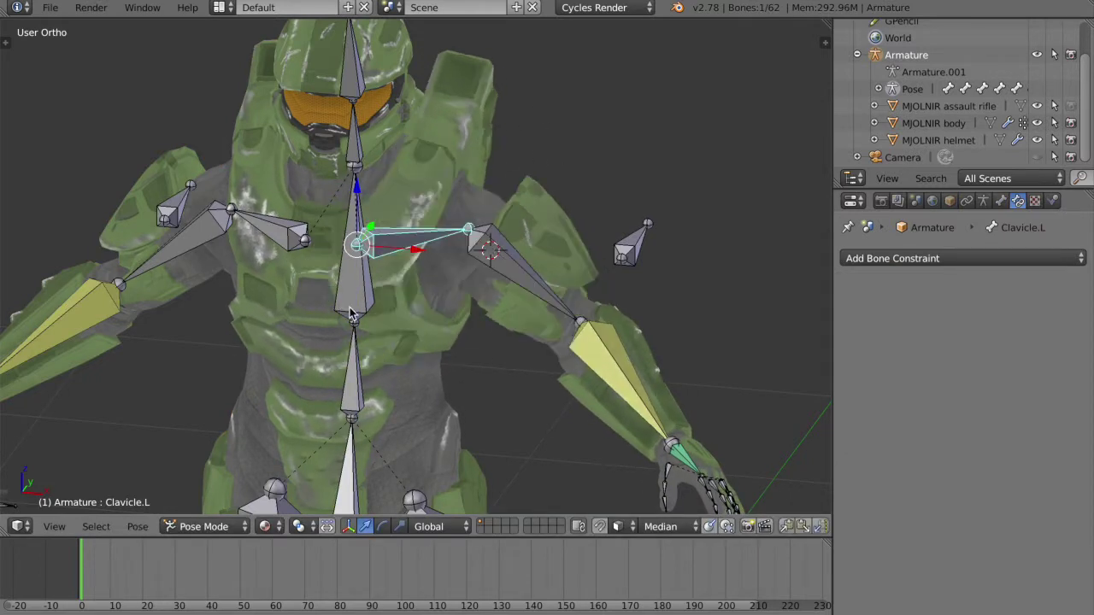
# Step: Try rotating the Ribs bone about -17° around the global X axis, and clear its rotation
pyautogui.rightClick(364, 287)
pyautogui.hscroll(4, 510, 289)
pyautogui.press('r')
pyautogui.press('x')
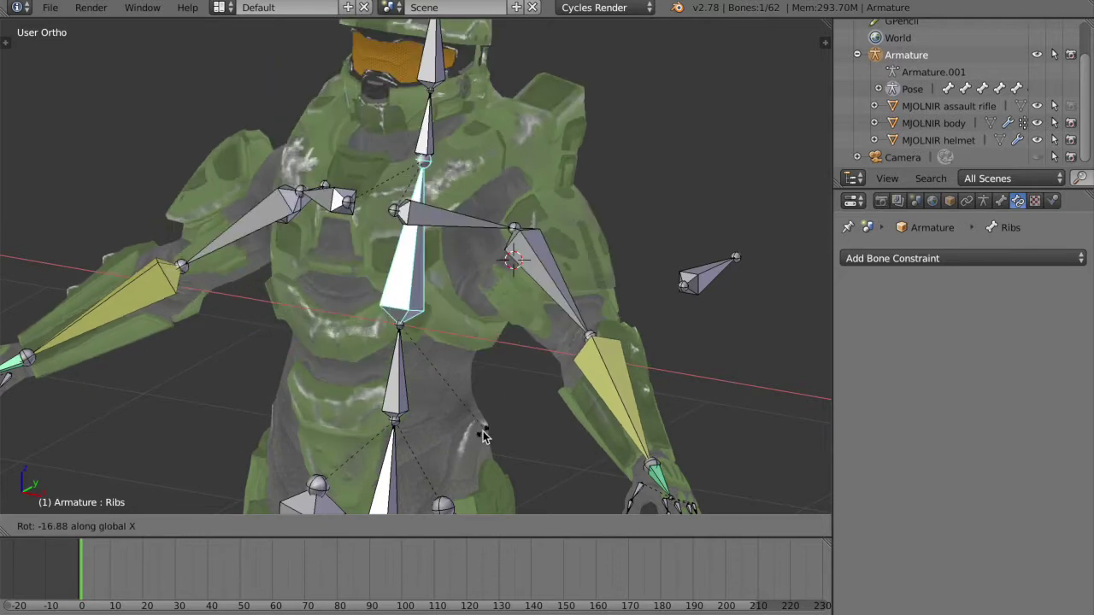
pyautogui.click(484, 434)
pyautogui.hotkey('alt', 'r')
pyautogui.press('a')
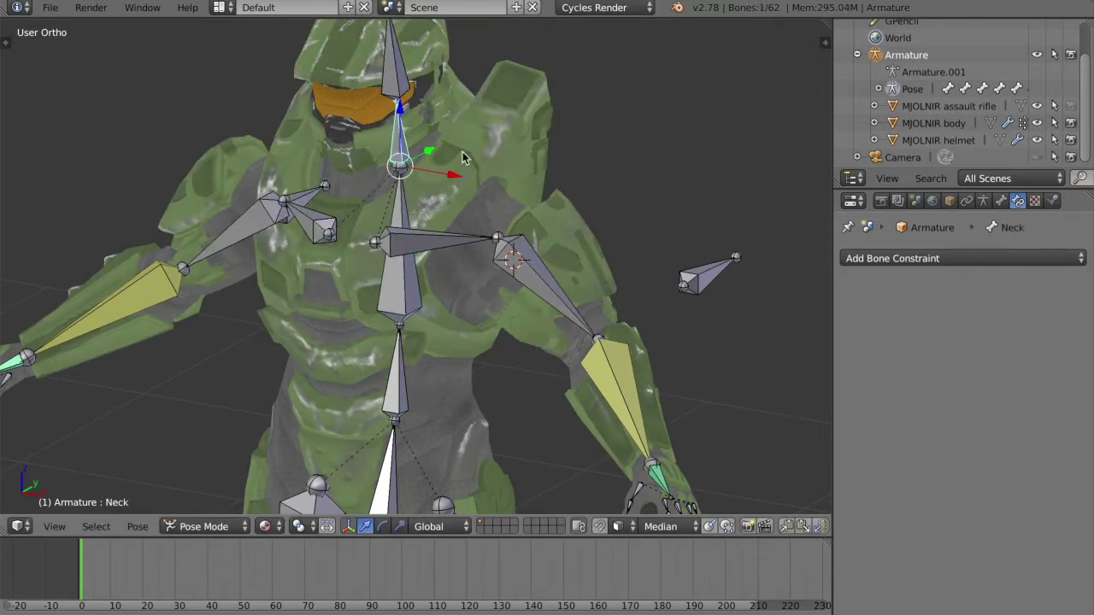
# Step: Try rotating the Neck bone around the global X axis, cancel the rotation and deselect it
pyautogui.keyDown('shift'); pyautogui.scroll(3, 522, 158); pyautogui.keyUp('shift')
pyautogui.press('r')
pyautogui.press('x')
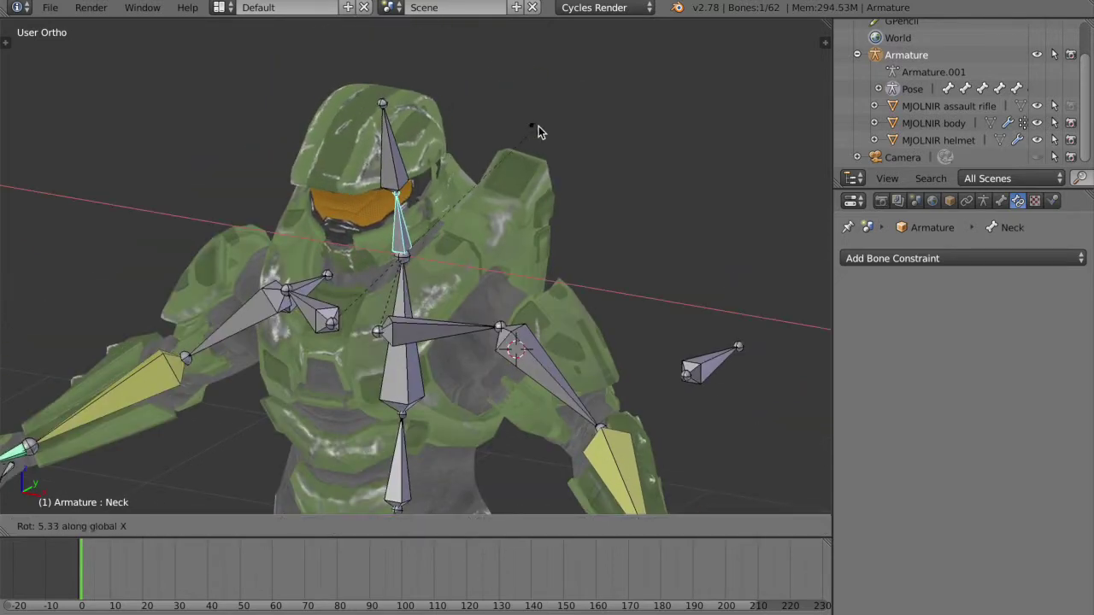
pyautogui.press('Escape')
pyautogui.press('a')
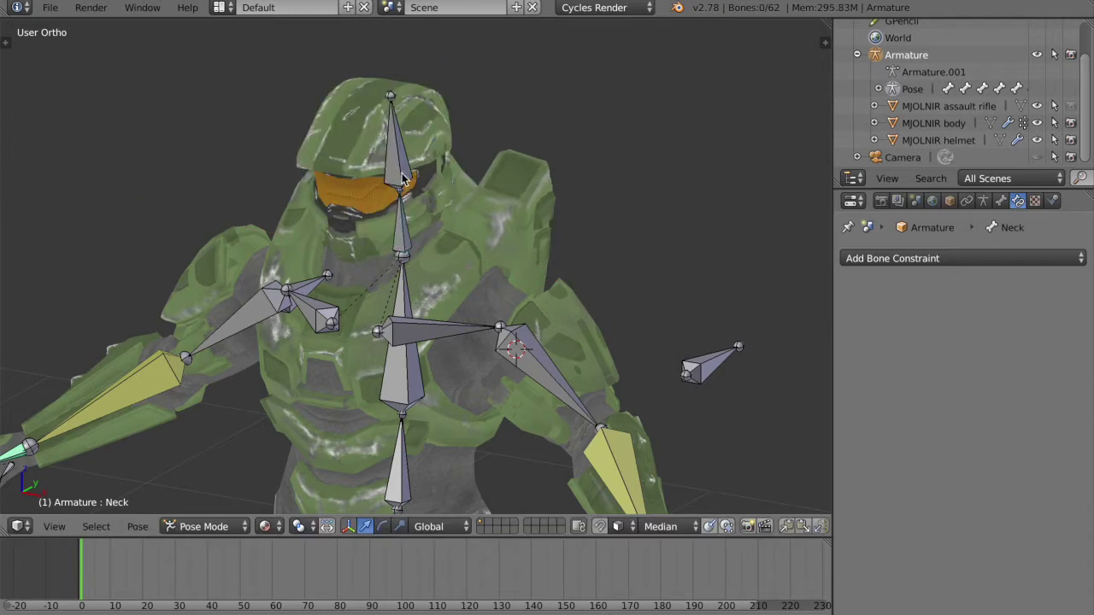
# Step: Try rotating the Head bone around the global X axis, and undo the rotation
pyautogui.press('r')
pyautogui.press('x')
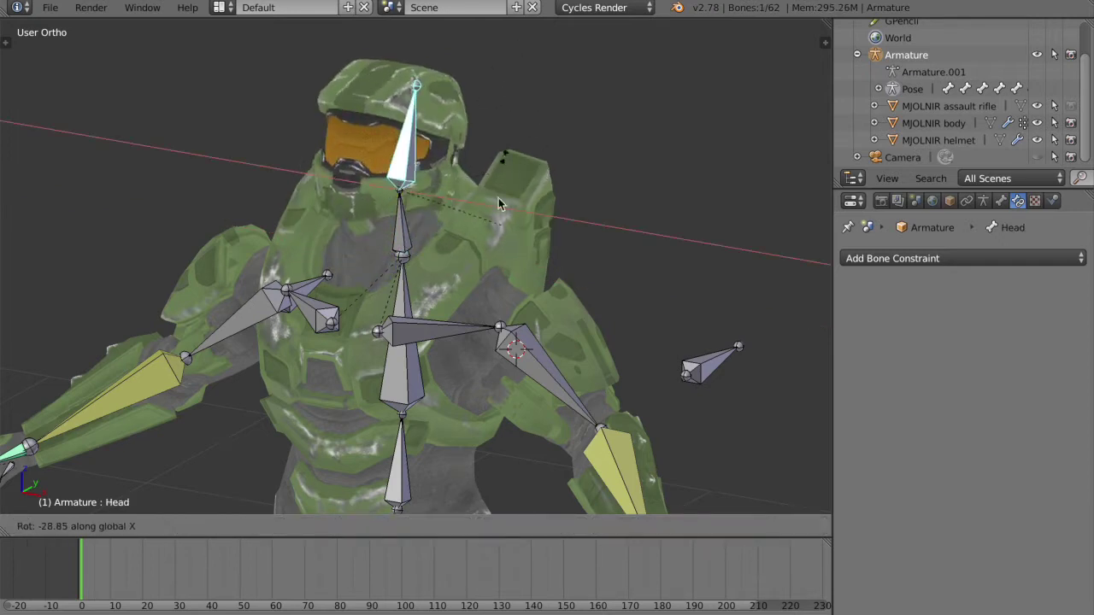
pyautogui.click(493, 230)
pyautogui.hotkey('ctrl', 'z')
pyautogui.scroll(-5, 492, 230)
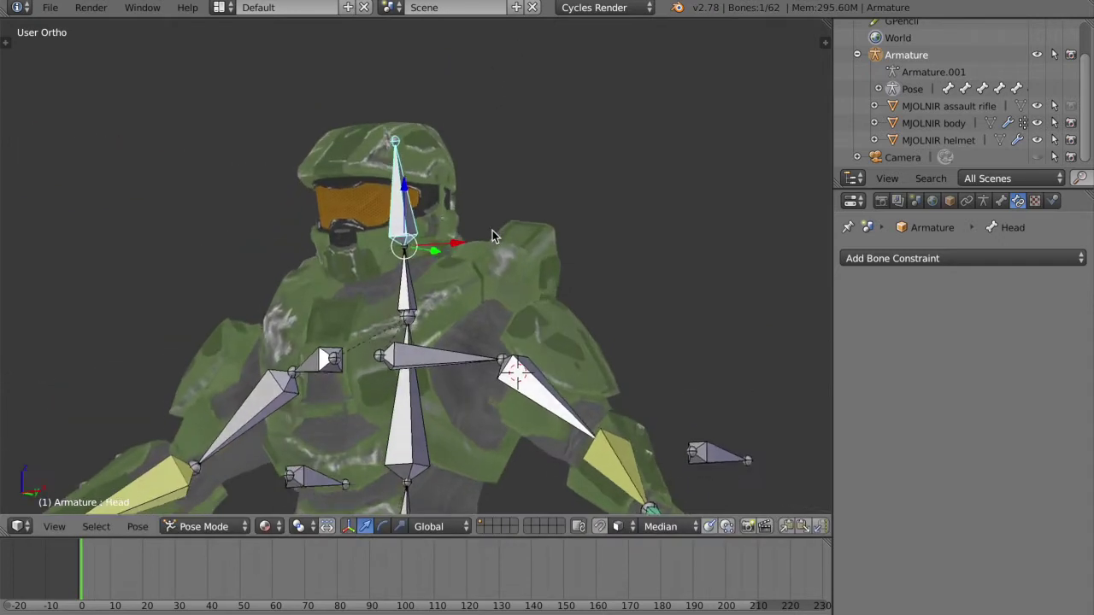
# Step: Try tilting the Head bone twice around the global X axis, first about -31°, and clear its rotation
pyautogui.press('r')
pyautogui.press('x')
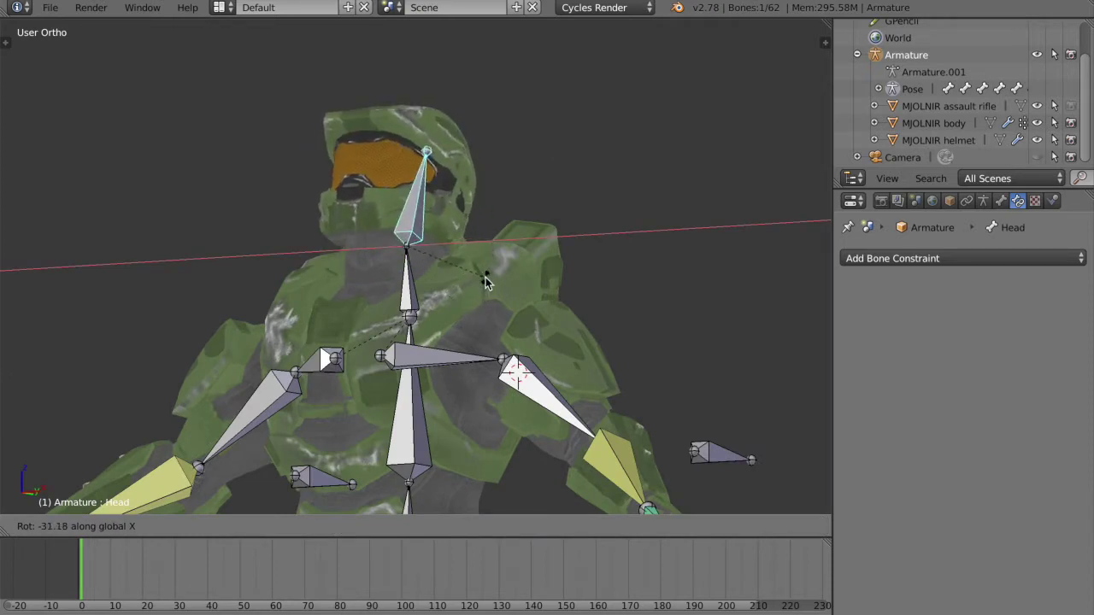
pyautogui.click(485, 277)
pyautogui.press('r')
pyautogui.press('x')
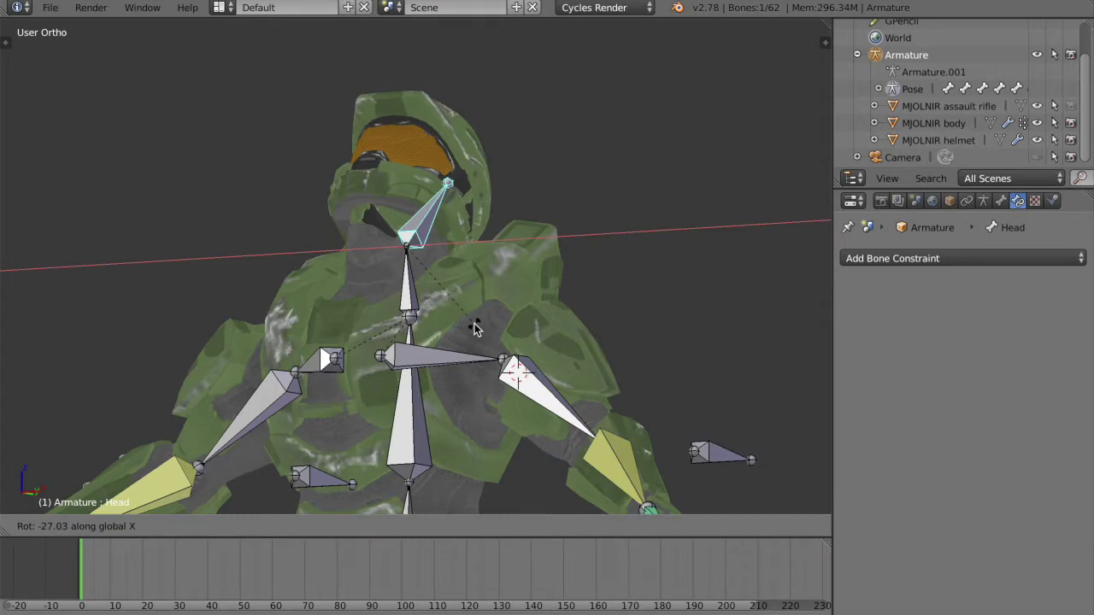
pyautogui.click(533, 239)
pyautogui.moveTo(540, 294); pyautogui.dragTo(597, 364, button='middle')
pyautogui.hotkey('alt', 'r')
pyautogui.press('KP_1')
pyautogui.press('a')
pyautogui.keyDown('shift'); pyautogui.moveTo(587, 415); pyautogui.dragTo(603, 394, button='middle'); pyautogui.keyUp('shift')
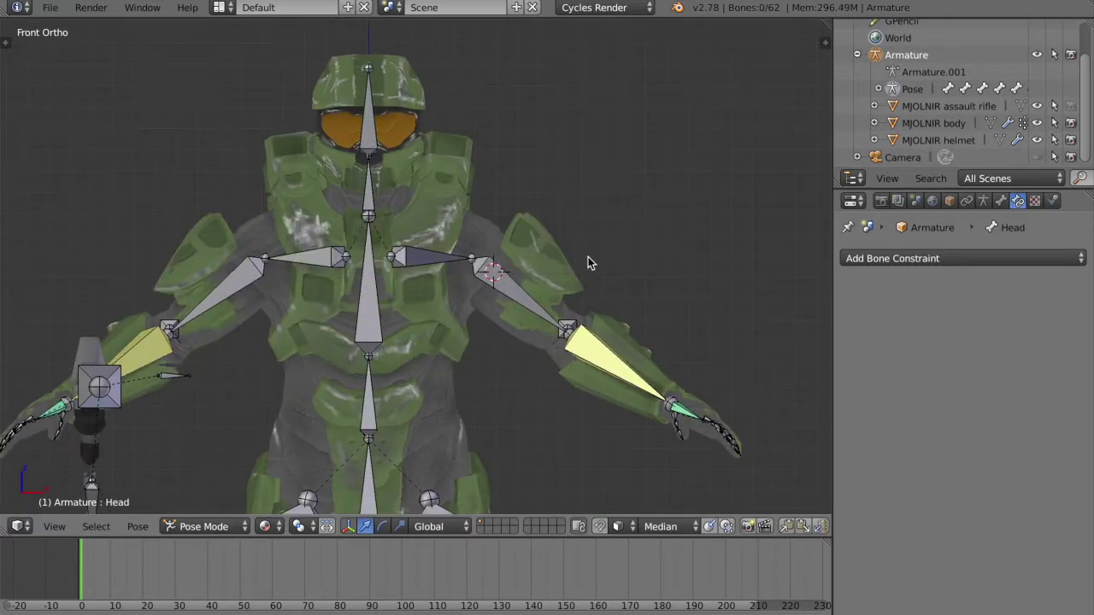
# Step: Leave Pose Mode and enter Weight Paint mode on the MJOLNIR body mesh in the front view
pyautogui.click(236, 527)
pyautogui.click(207, 507)
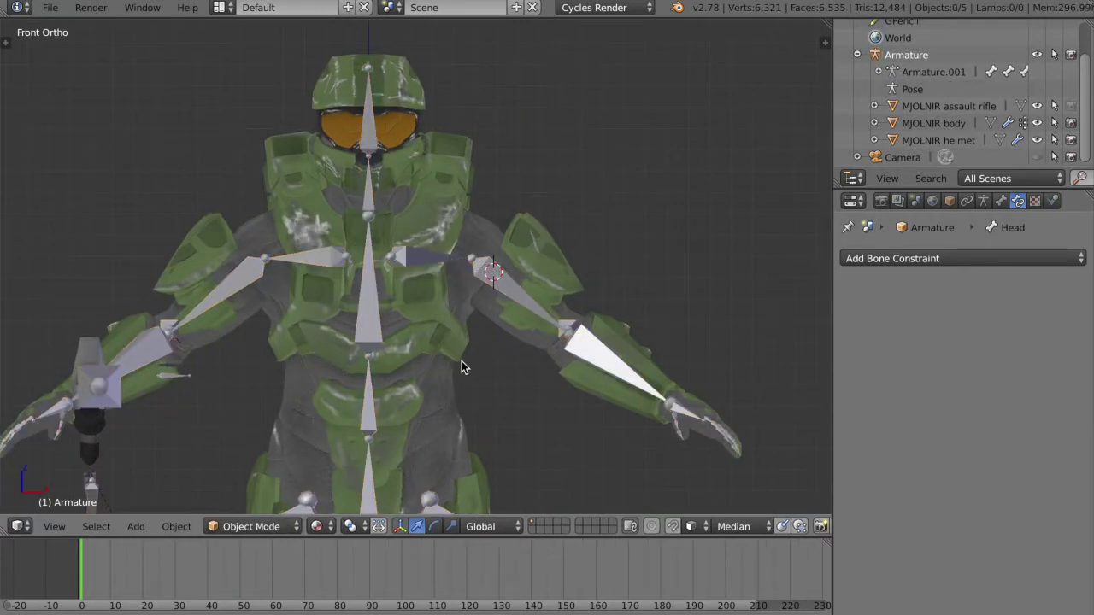
pyautogui.moveTo(462, 360); pyautogui.dragTo(478, 343, button='middle')
pyautogui.rightClick(470, 222)
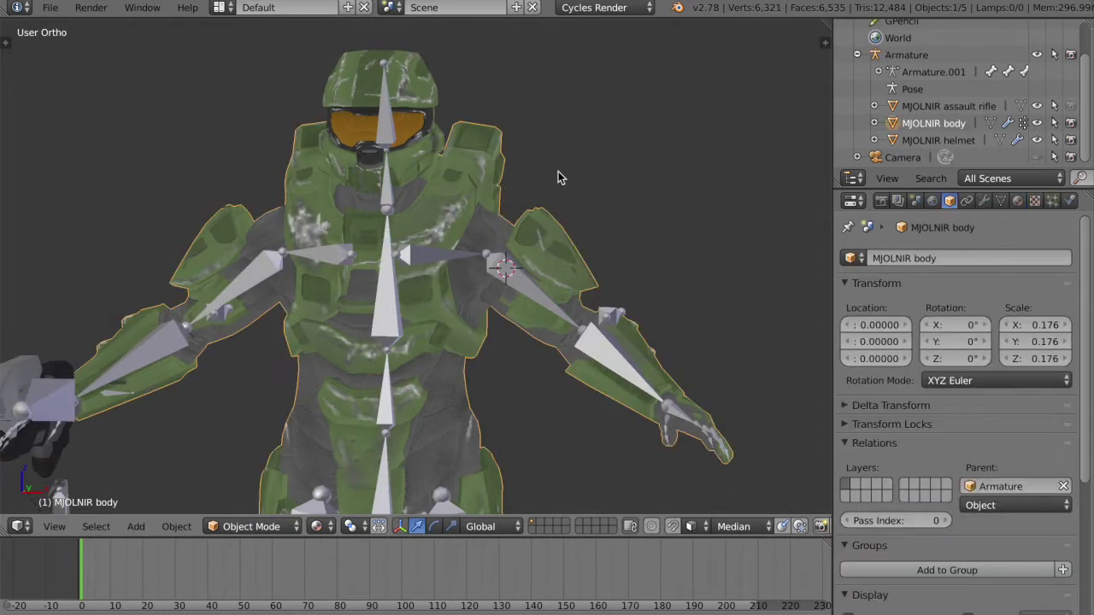
pyautogui.press('KP_1')
pyautogui.click(265, 528)
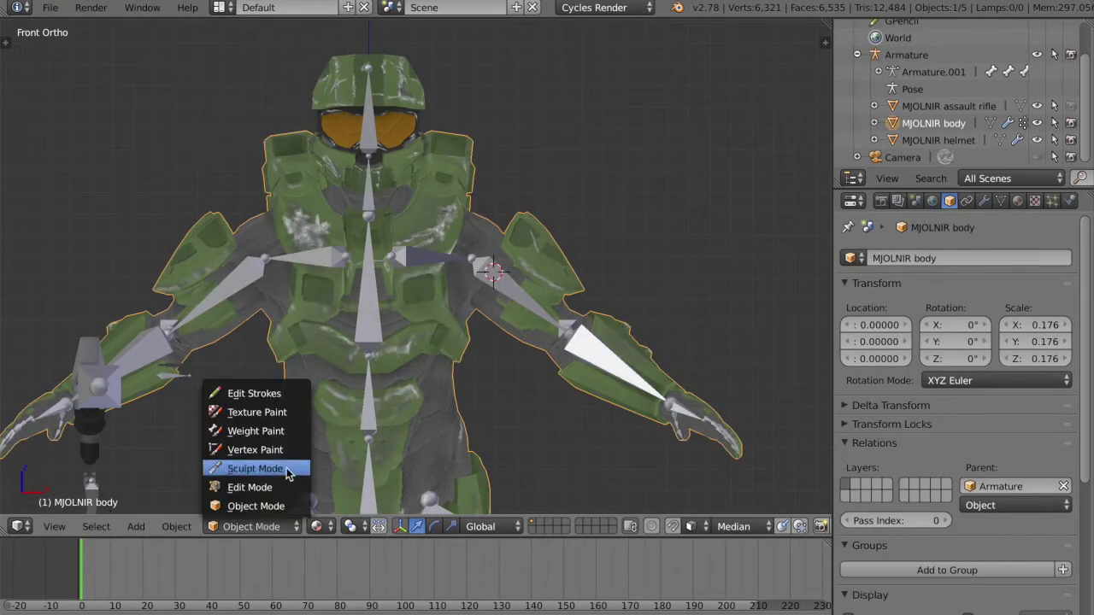
pyautogui.click(275, 430)
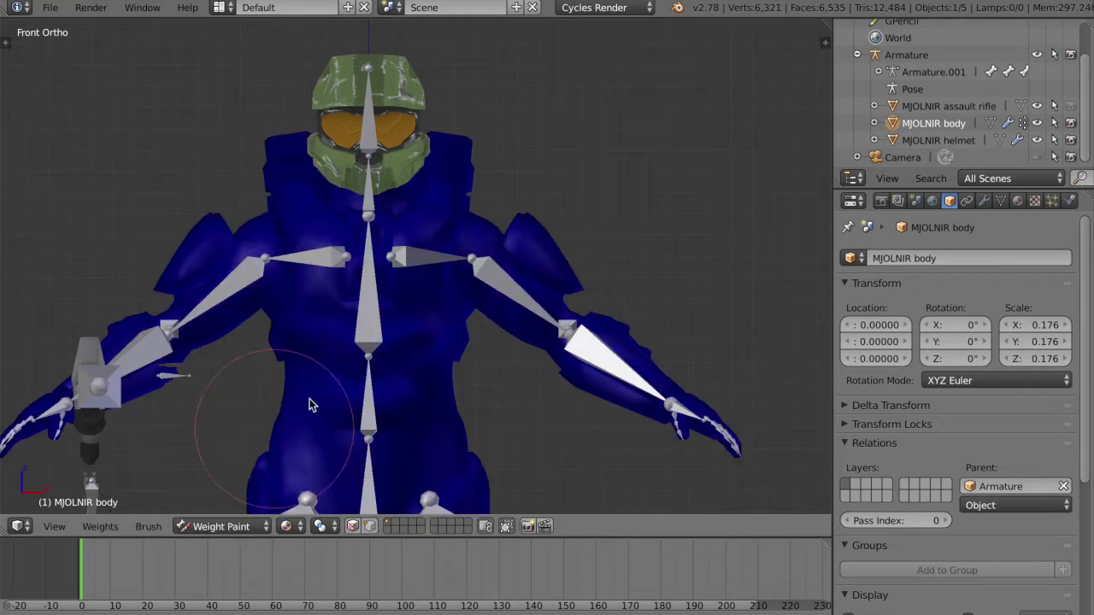
# Step: Set the weight paint brush to Subtract
pyautogui.press('t')
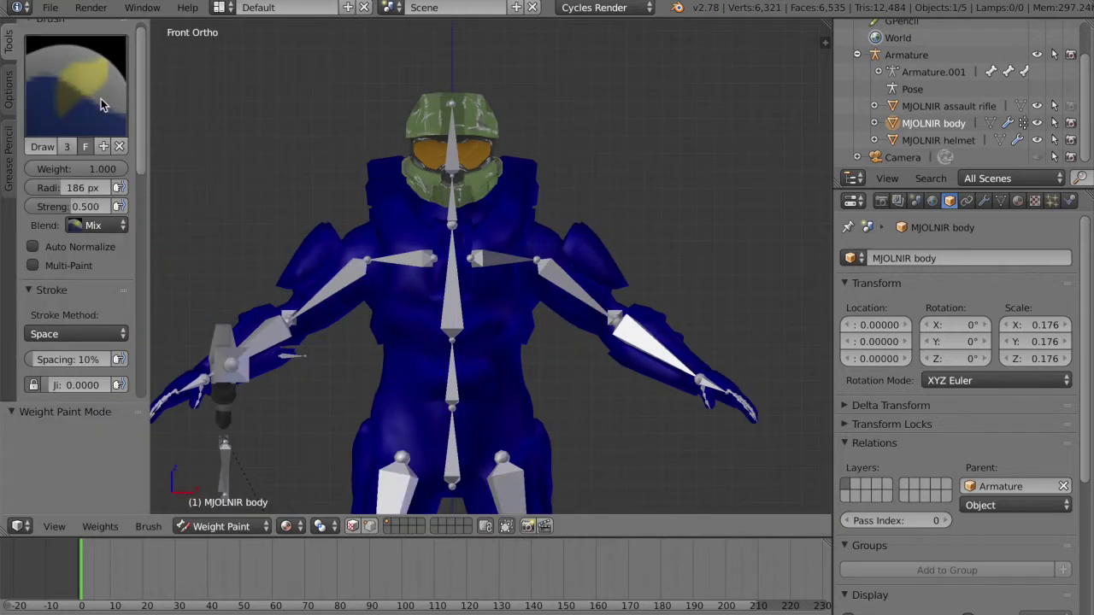
pyautogui.click(101, 98)
pyautogui.scroll(2, 76, 74)
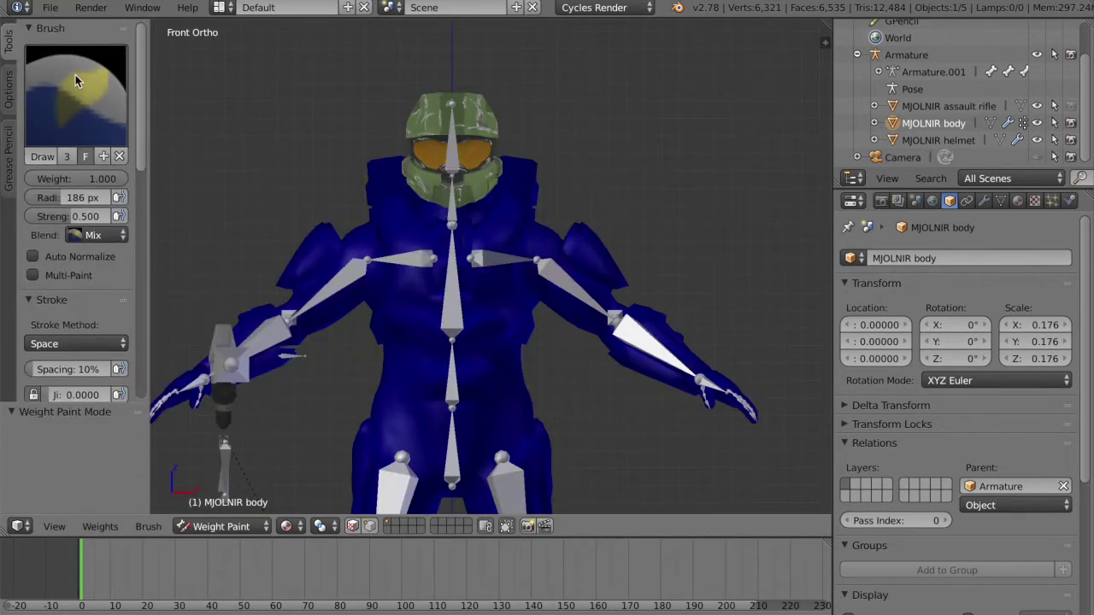
pyautogui.click(100, 94)
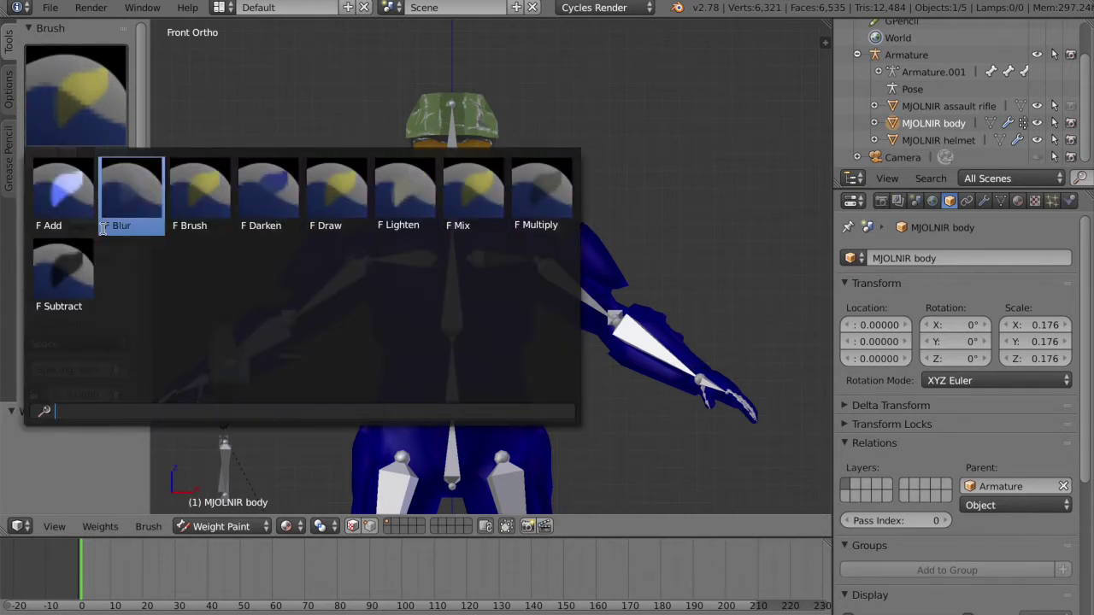
pyautogui.click(78, 299)
pyautogui.keyDown('shift'); pyautogui.moveTo(476, 210); pyautogui.dragTo(433, 211, button='middle'); pyautogui.keyUp('shift')
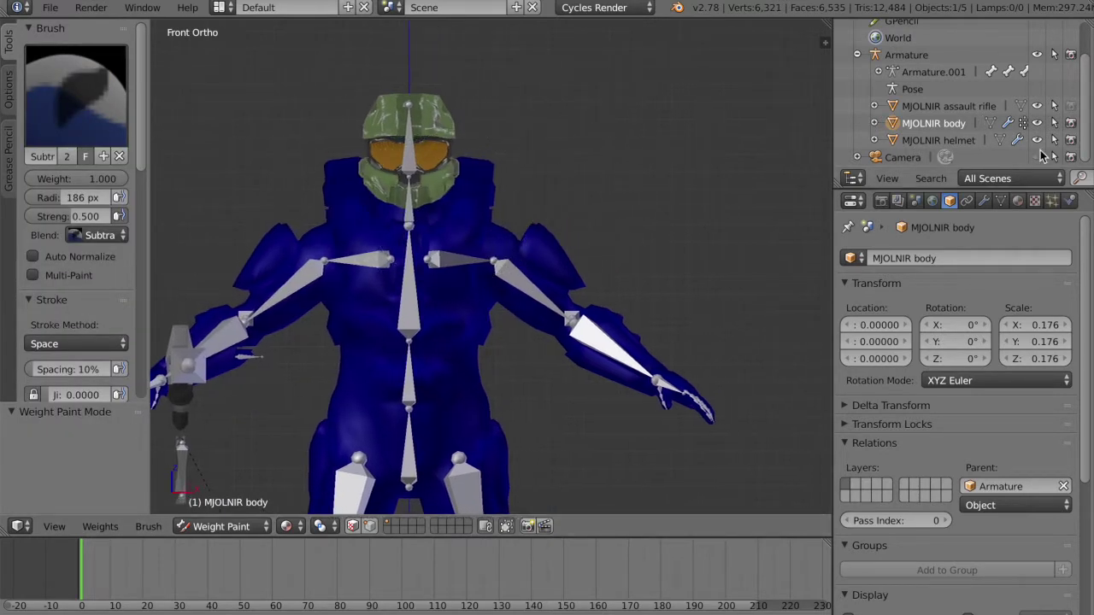
# Step: Bring up the body mesh's vertex groups and view the Forearm.R group's weights on the arm
pyautogui.click(1001, 201)
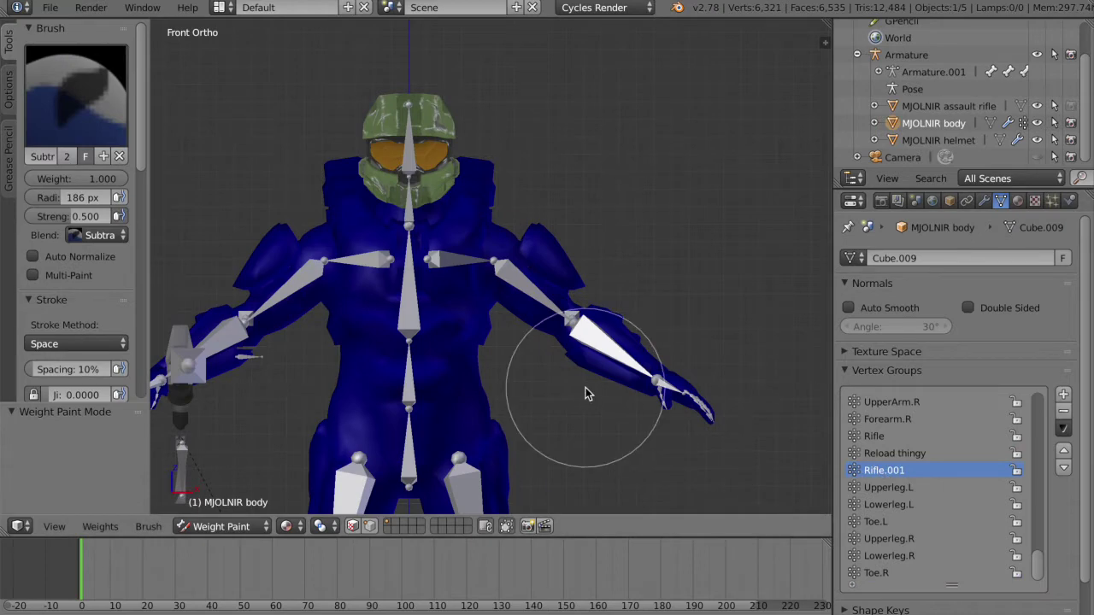
pyautogui.hscroll(10, 586, 388)
pyautogui.hscroll(-3, 586, 387)
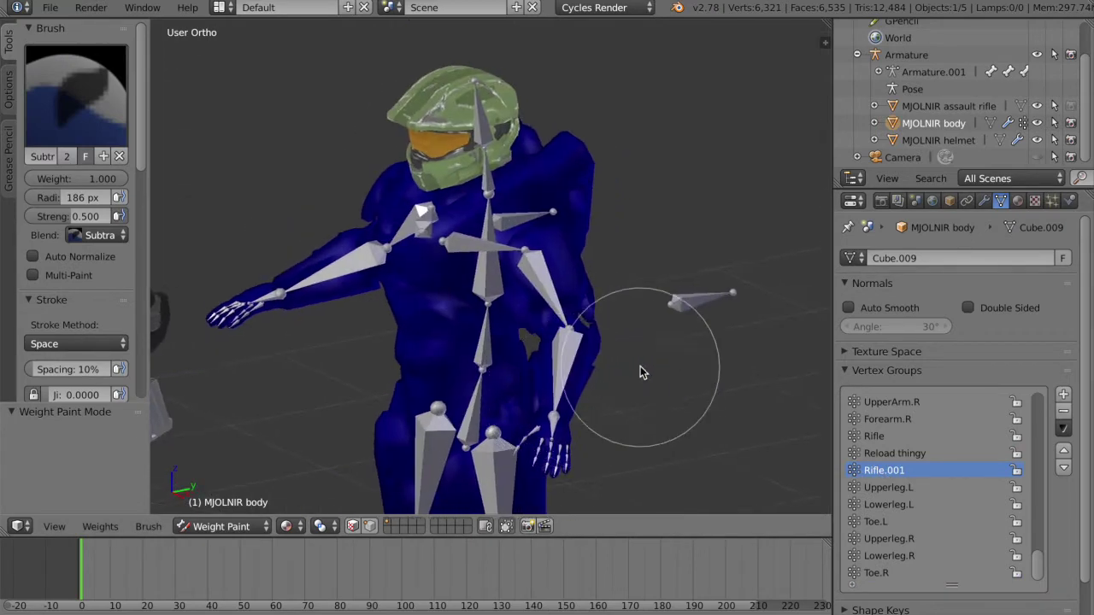
pyautogui.hscroll(-6, 640, 366)
pyautogui.keyDown('shift'); pyautogui.hscroll(-5, 640, 366); pyautogui.keyUp('shift')
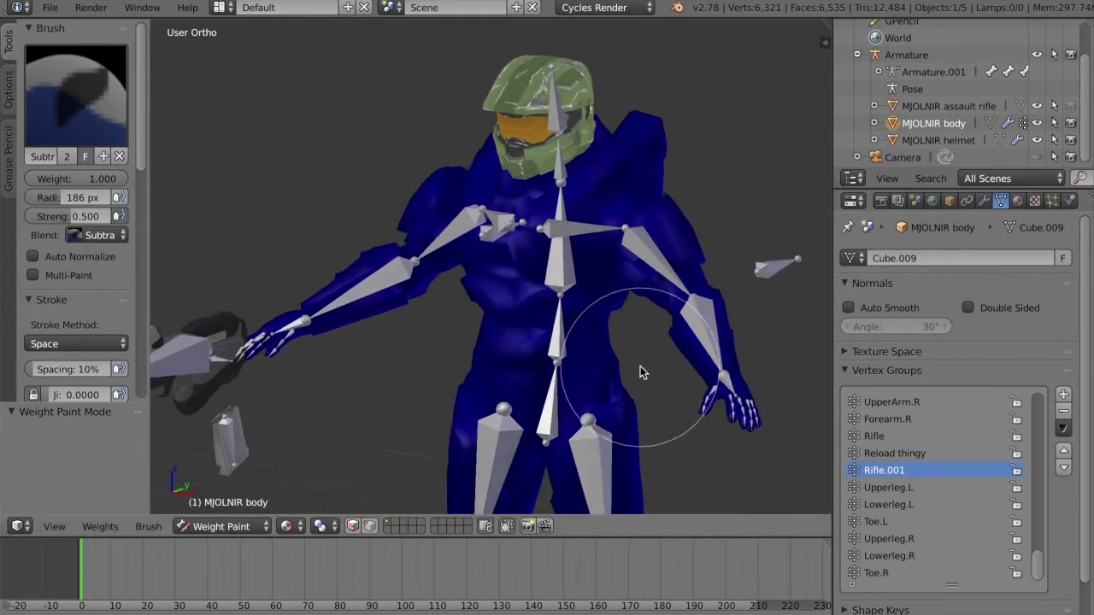
pyautogui.click(889, 419)
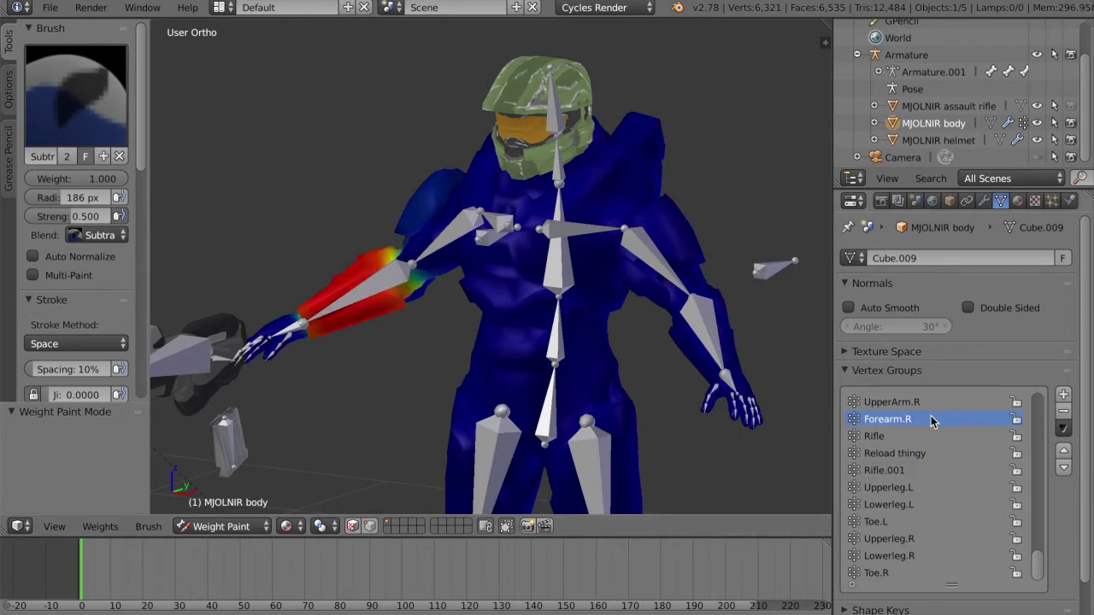
pyautogui.hscroll(-5, 625, 341)
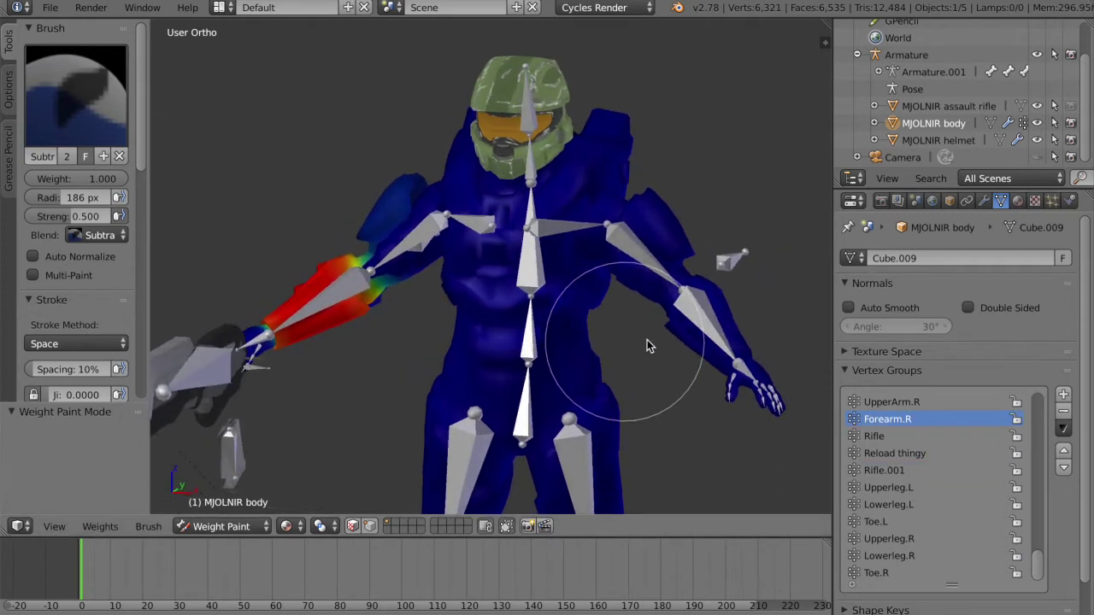
# Step: Make UpperArm.R the active vertex group and examine its weights across the shoulder and upper back
pyautogui.click(932, 403)
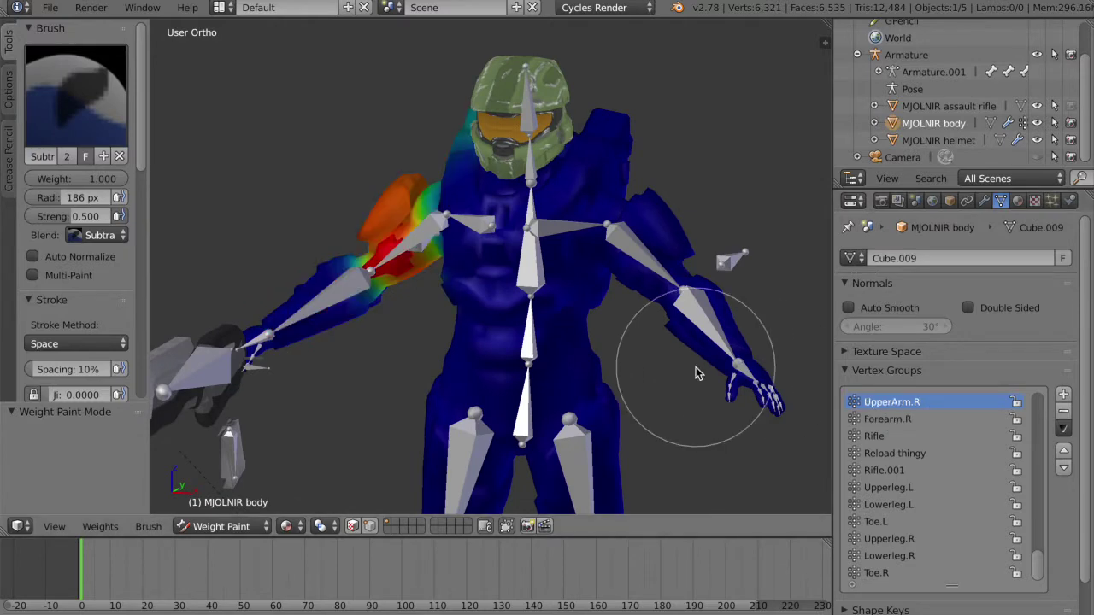
pyautogui.press('KP_6')
pyautogui.press('KP_6')
pyautogui.press('KP_6')
pyautogui.press('KP_6')
pyautogui.press('KP_6')
pyautogui.press('KP_6')
pyautogui.press('KP_6')
pyautogui.press('KP_6')
pyautogui.press('KP_6')
pyautogui.press('KP_6')
pyautogui.press('KP_6')
pyautogui.press('KP_6')
pyautogui.scroll(4, 588, 338)
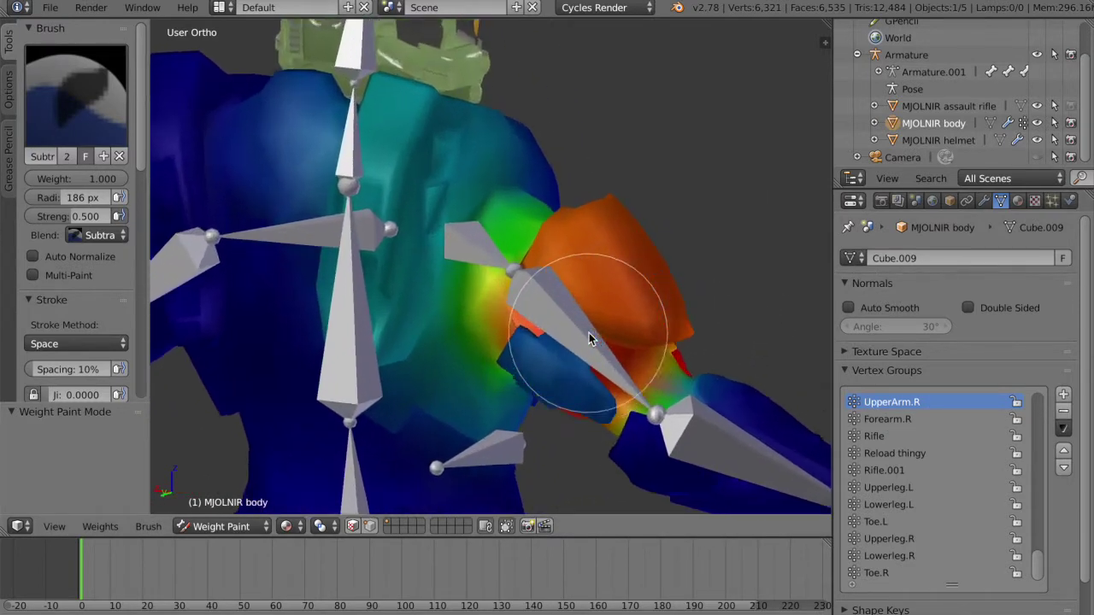
pyautogui.scroll(-2, 588, 338)
pyautogui.press('KP_4')
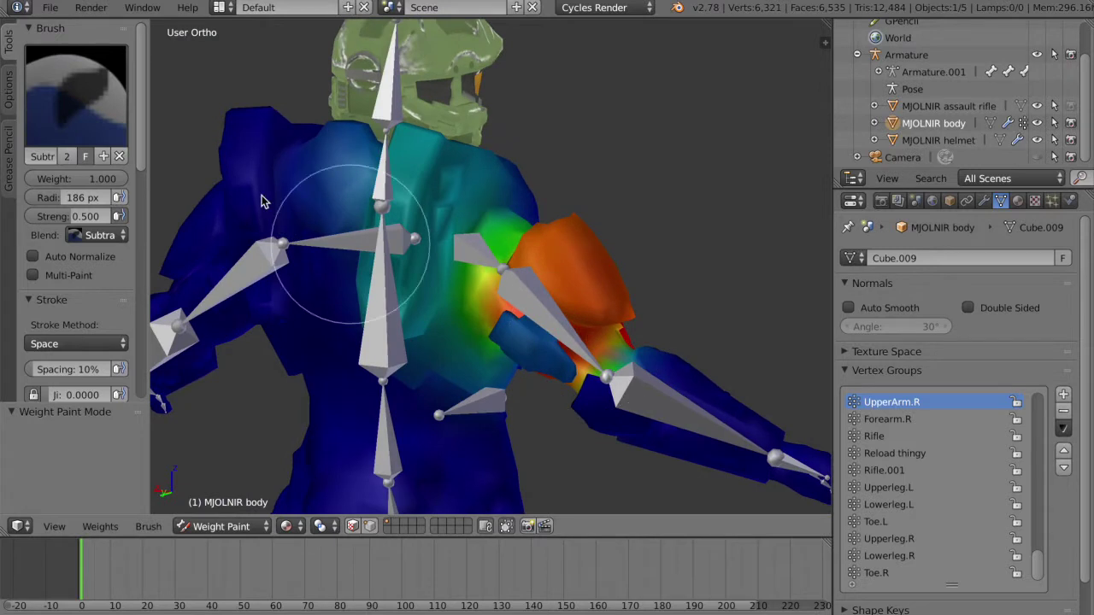
# Step: Try subtracting UpperArm.R weight from the upper back armor with a brush stroke, and undo the stroke
pyautogui.scroll(3, 424, 312)
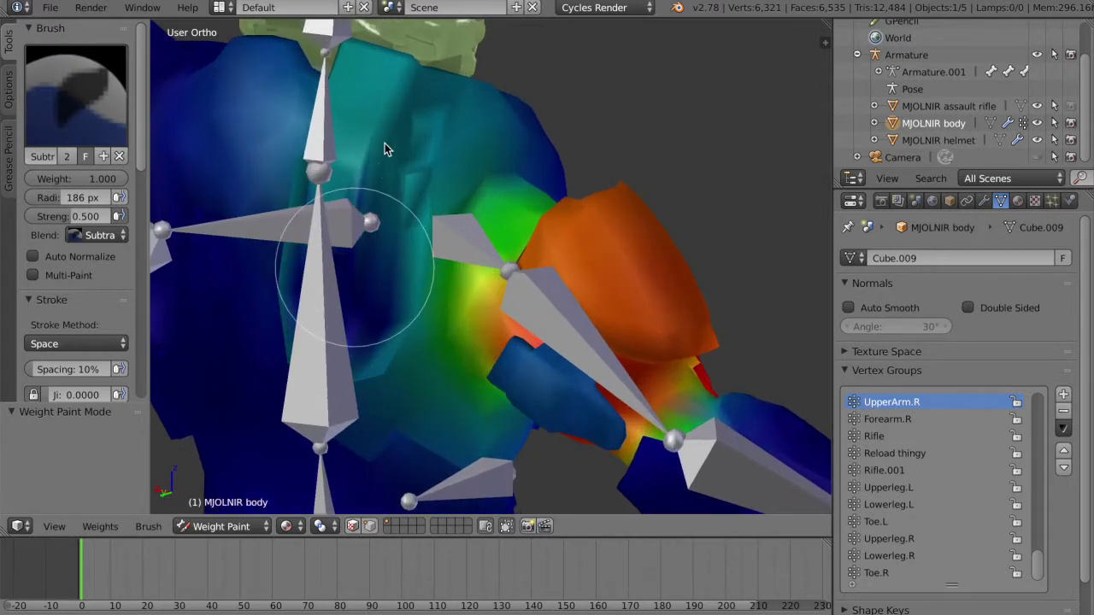
pyautogui.moveTo(345, 101)
pyautogui.mouseDown()
pyautogui.moveTo(346, 85)
pyautogui.moveTo(242, 183)
pyautogui.moveTo(241, 68)
pyautogui.mouseUp()
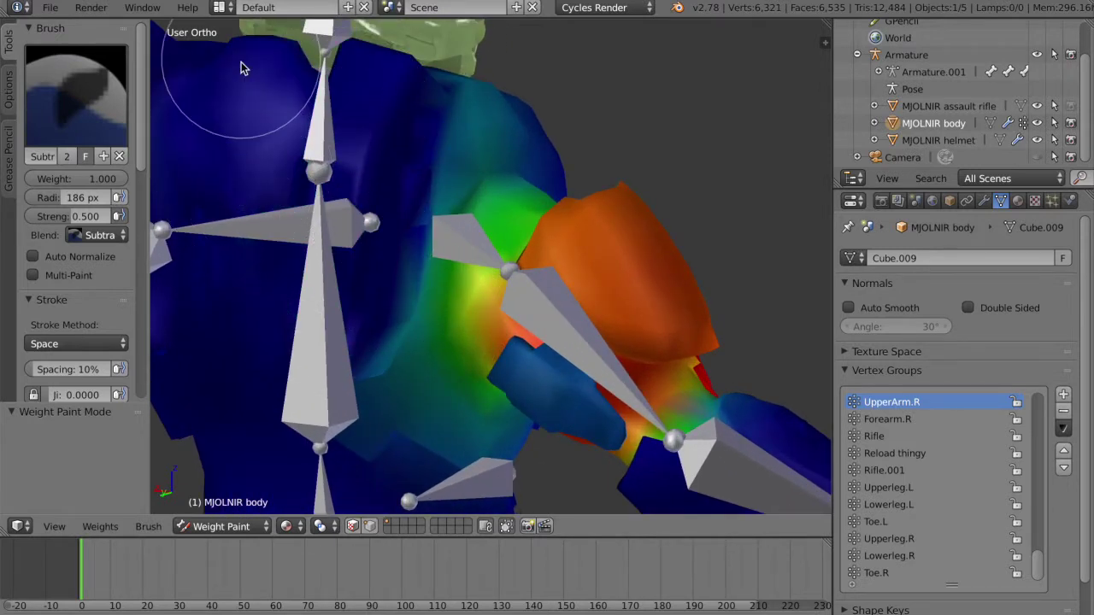
pyautogui.scroll(-3, 547, 393)
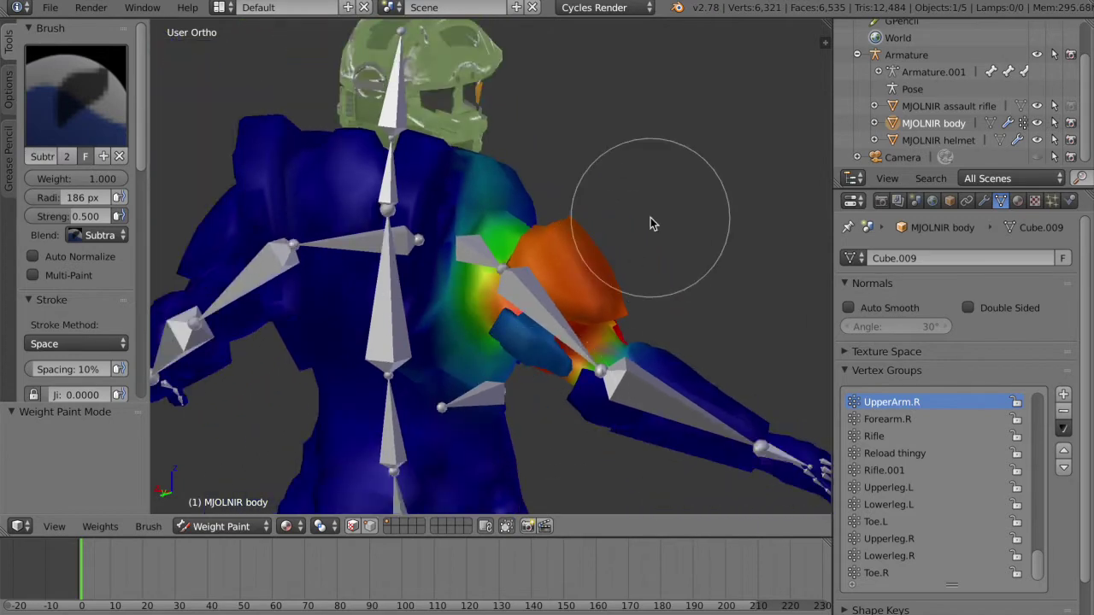
pyautogui.hotkey('ctrl', 'z')
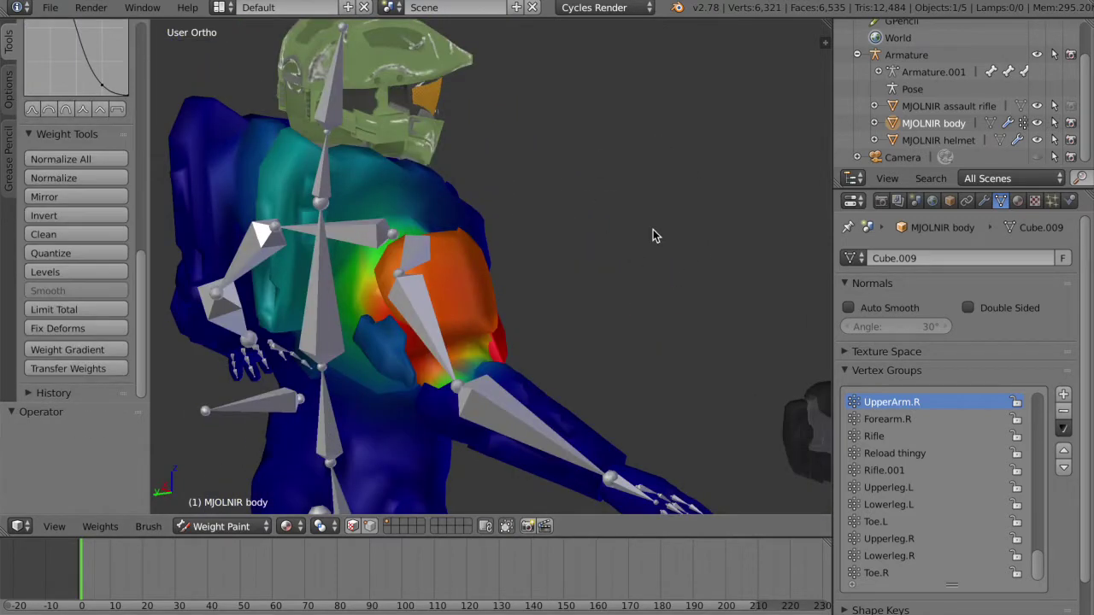
# Step: Pick the Subtract brush again and examine the UpperArm.R weights around the back and shoulder
pyautogui.moveTo(652, 229); pyautogui.dragTo(756, 229, button='middle')
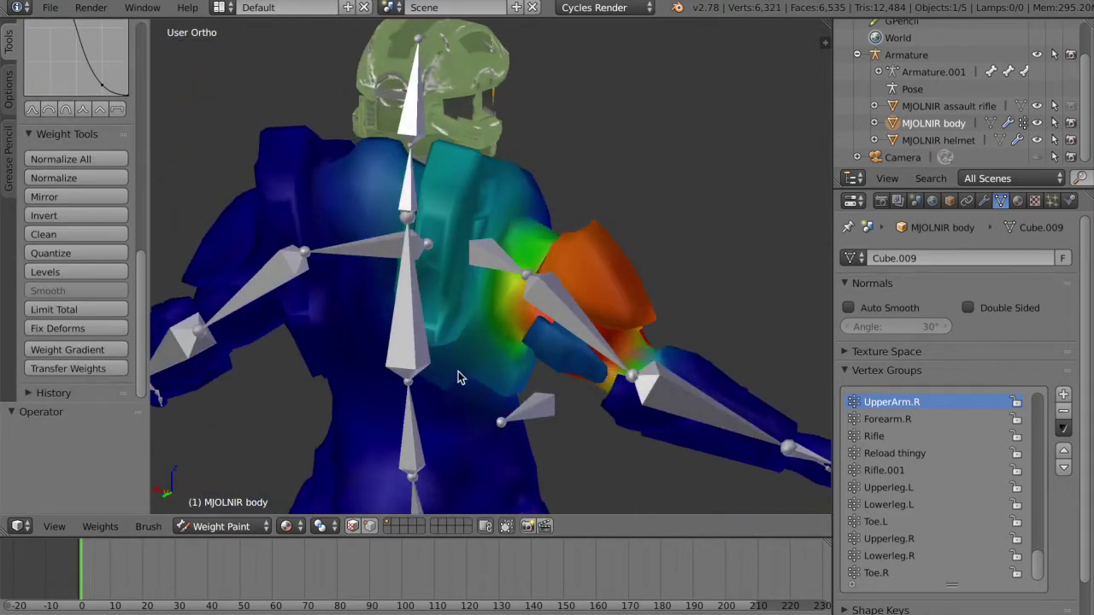
pyautogui.moveTo(471, 280); pyautogui.dragTo(451, 280, button='middle')
pyautogui.scroll(10, 95, 110)
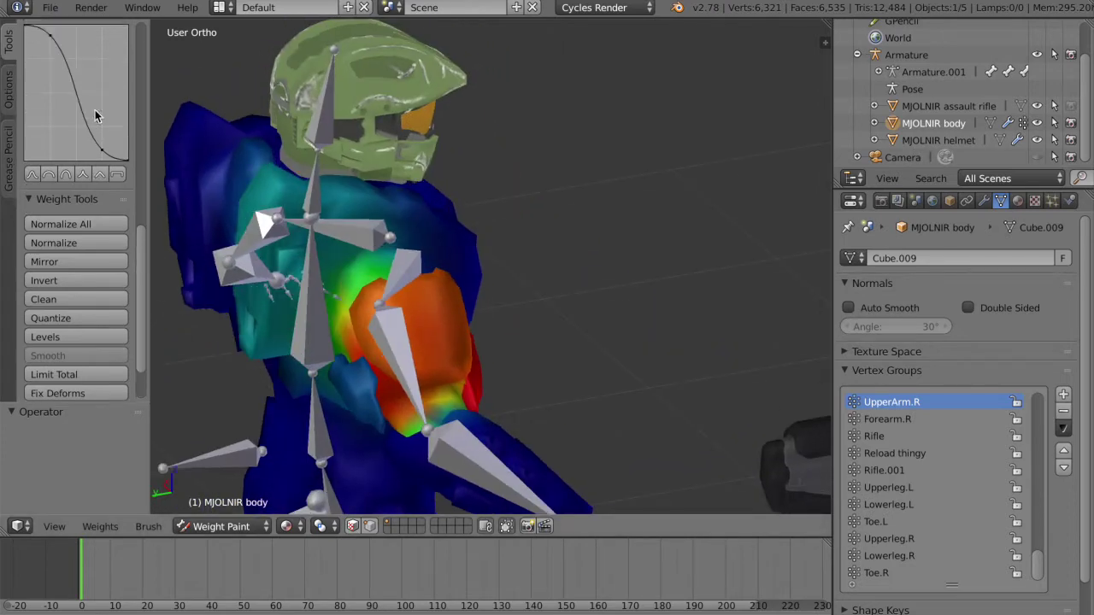
pyautogui.scroll(2, 94, 107)
pyautogui.click(81, 104)
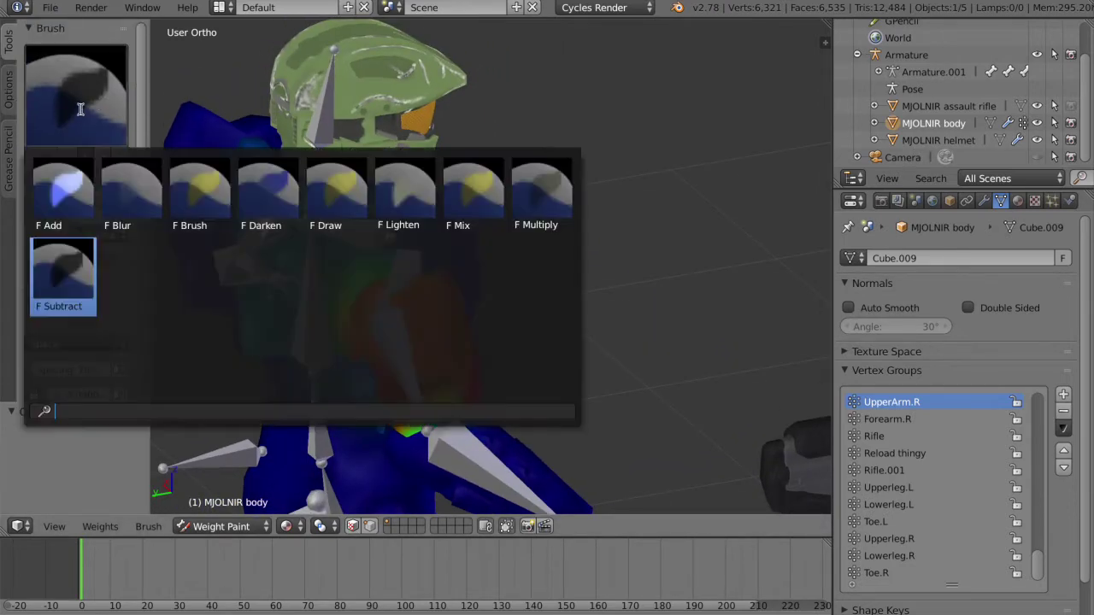
pyautogui.click(64, 272)
pyautogui.moveTo(328, 280); pyautogui.dragTo(332, 279, button='middle')
pyautogui.scroll(4, 329, 278)
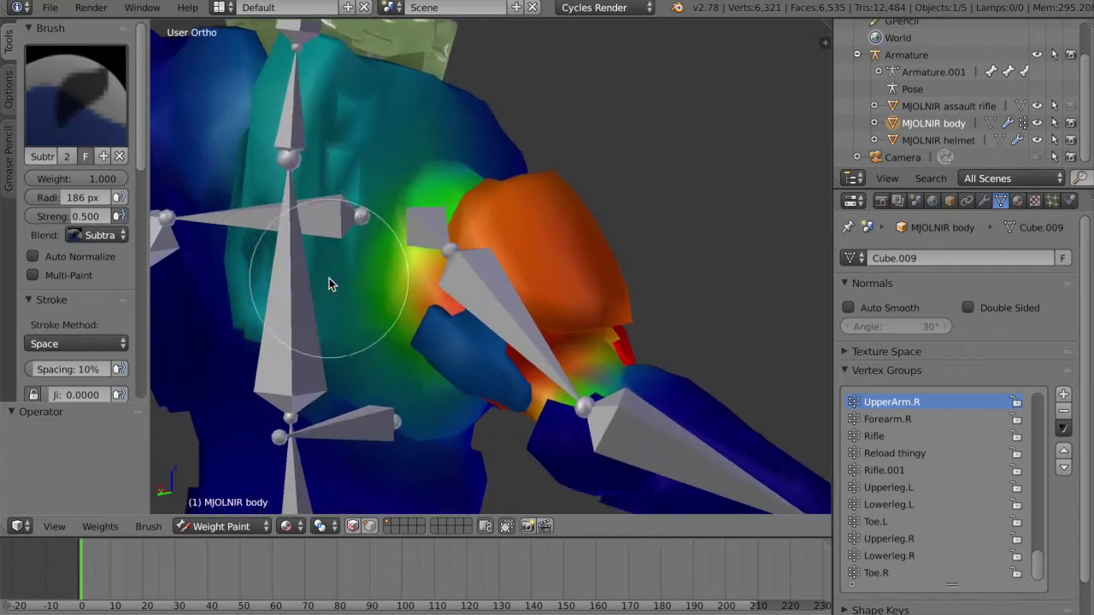
# Step: Switch the body mesh to Edit Mode and select all vertices assigned to the UpperArm.R vertex group
pyautogui.click(246, 527)
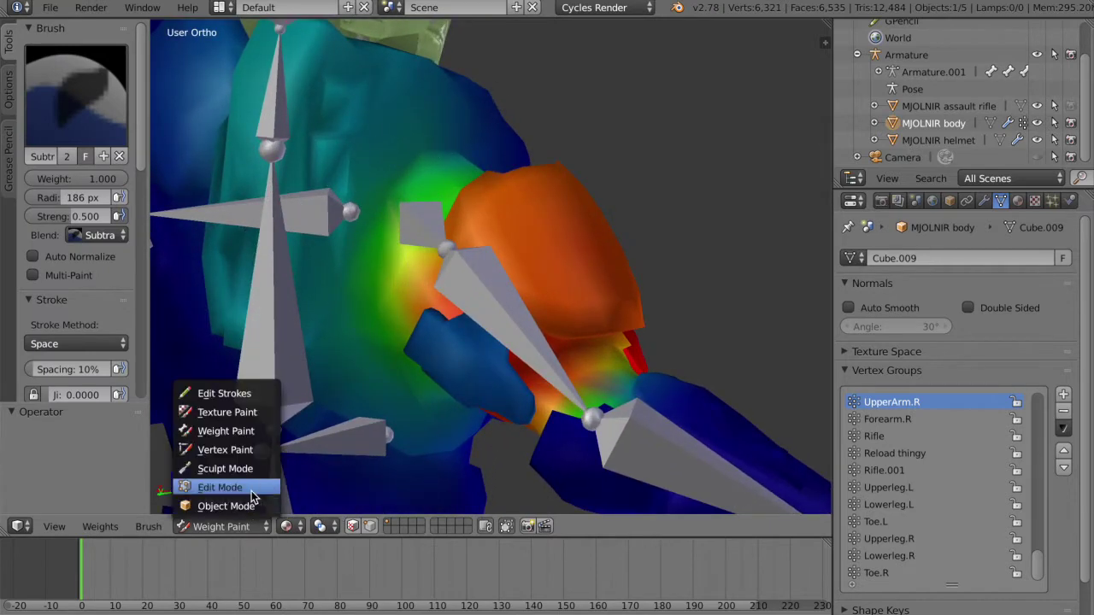
pyautogui.click(252, 490)
pyautogui.moveTo(350, 426); pyautogui.dragTo(349, 427, button='middle')
pyautogui.scroll(1, 479, 320)
pyautogui.moveTo(511, 302); pyautogui.dragTo(467, 352, button='middle')
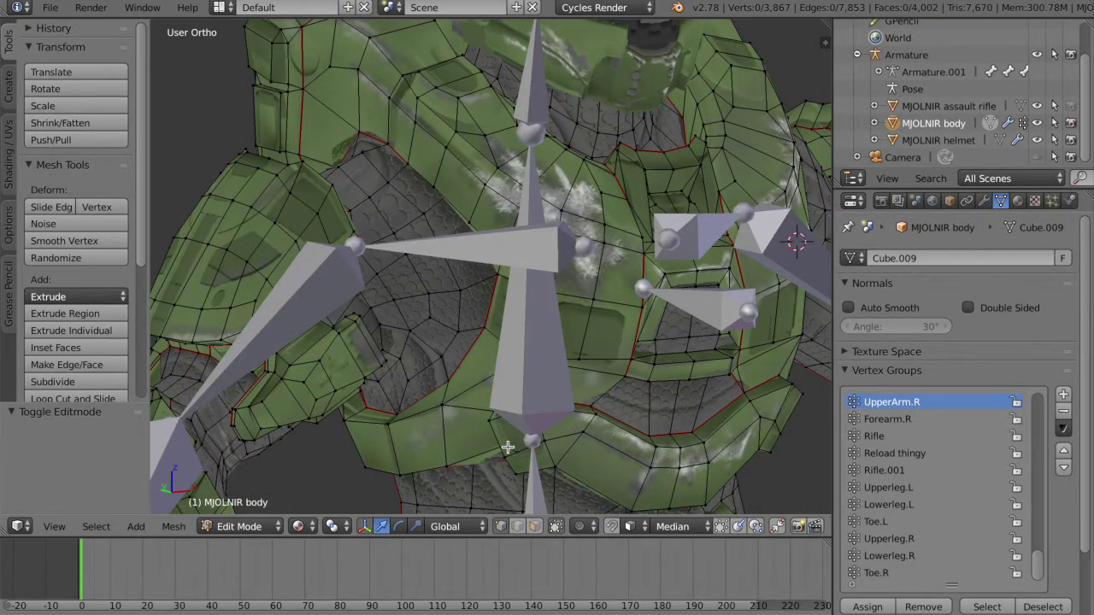
pyautogui.moveTo(546, 352); pyautogui.dragTo(386, 118, button='middle')
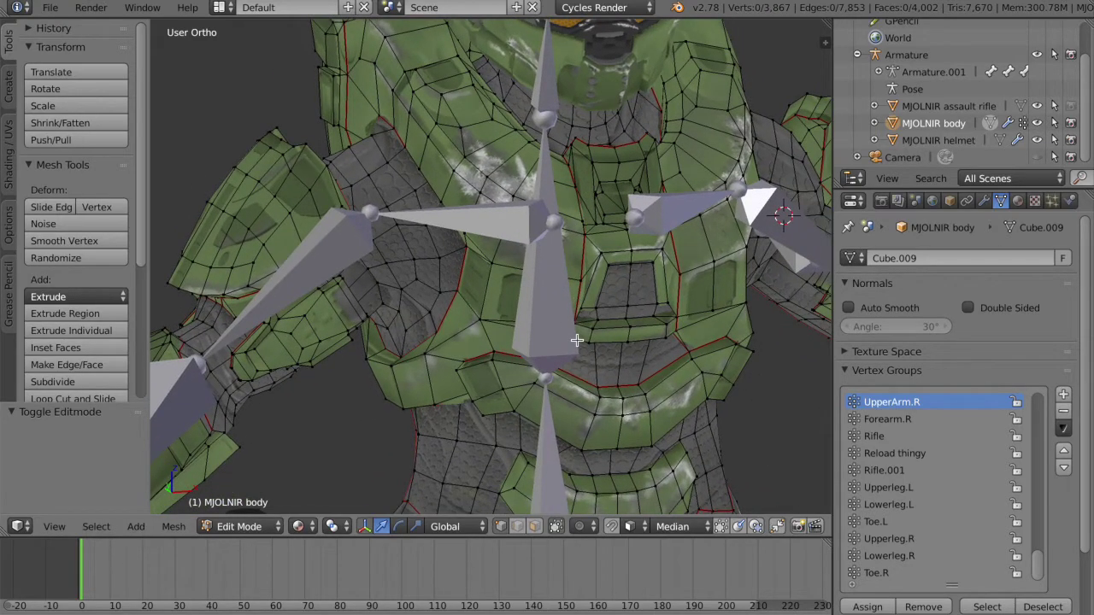
pyautogui.moveTo(577, 340); pyautogui.dragTo(615, 361, button='middle')
pyautogui.scroll(5, 614, 361)
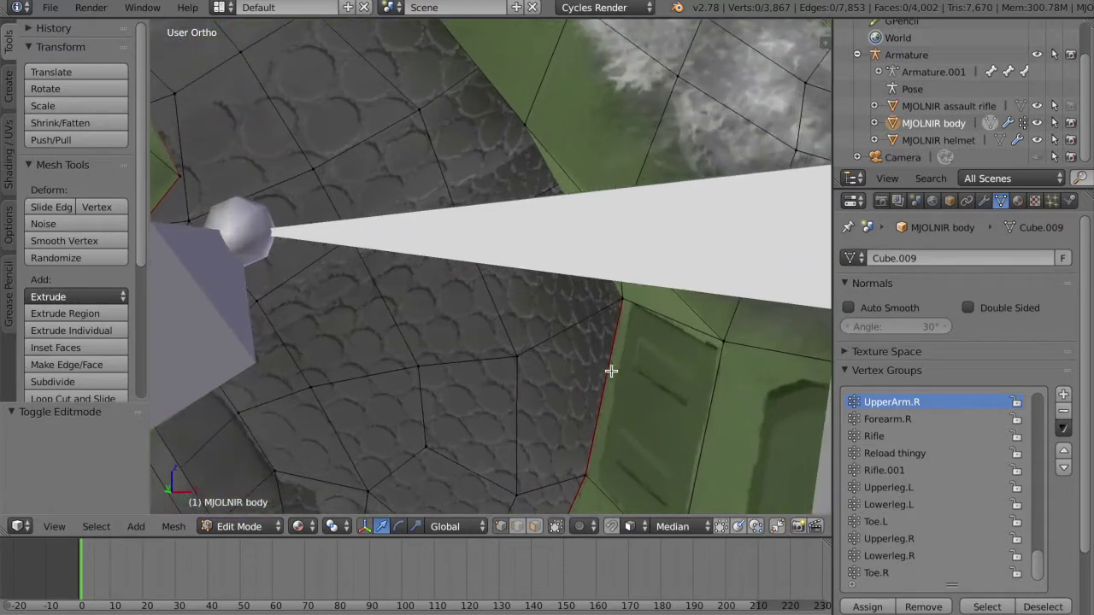
pyautogui.scroll(-3, 620, 318)
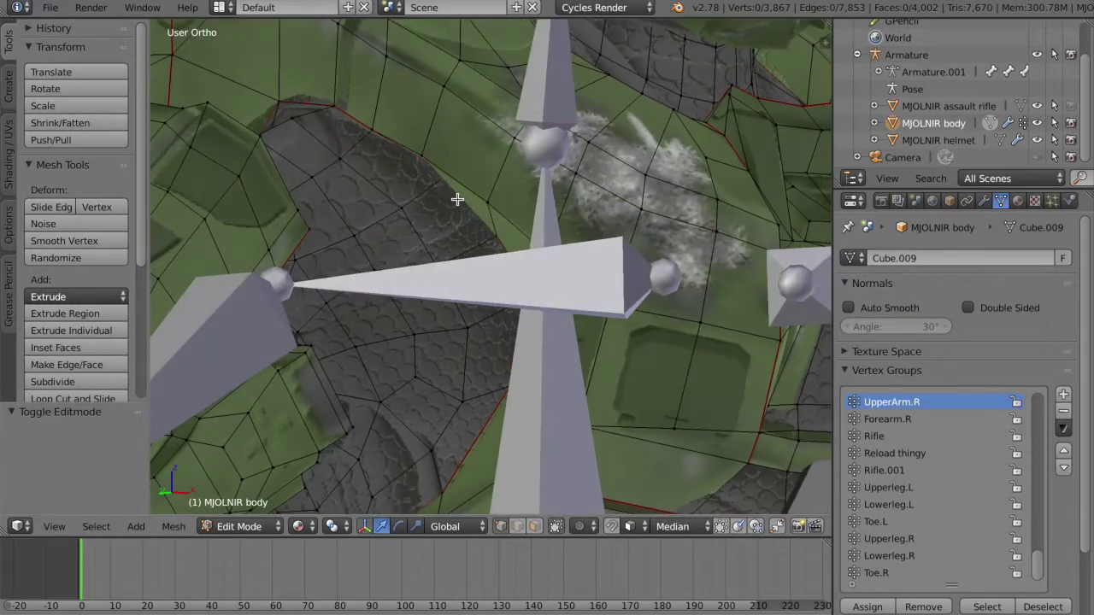
pyautogui.scroll(2, 456, 198)
pyautogui.scroll(-3, 552, 308)
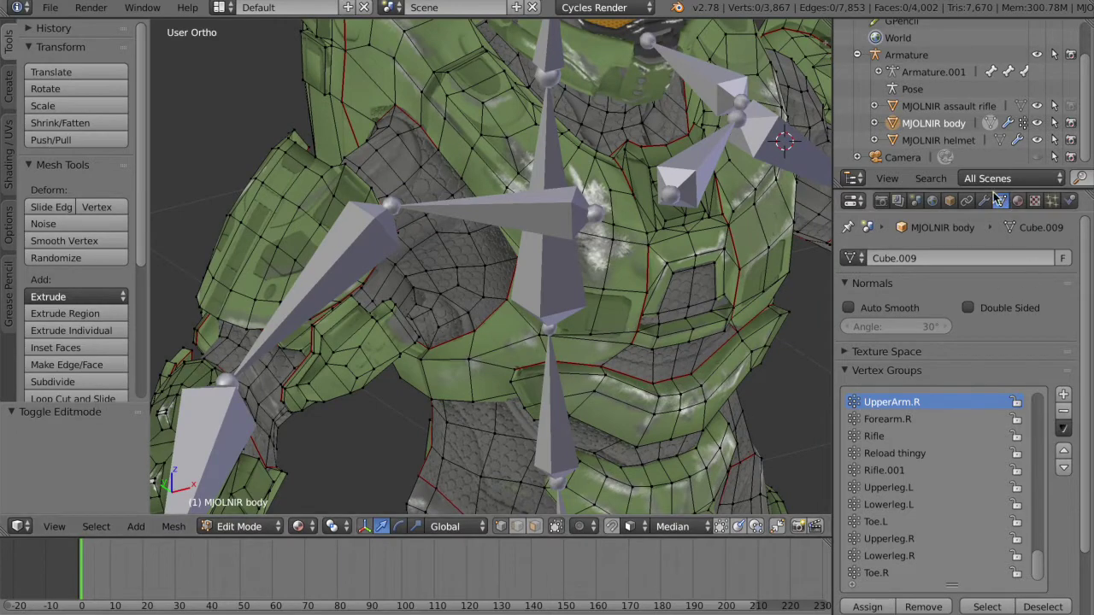
pyautogui.moveTo(689, 385)
pyautogui.mouseDown(button='middle')
pyautogui.moveTo(627, 384)
pyautogui.moveTo(675, 386)
pyautogui.mouseUp(button='middle')
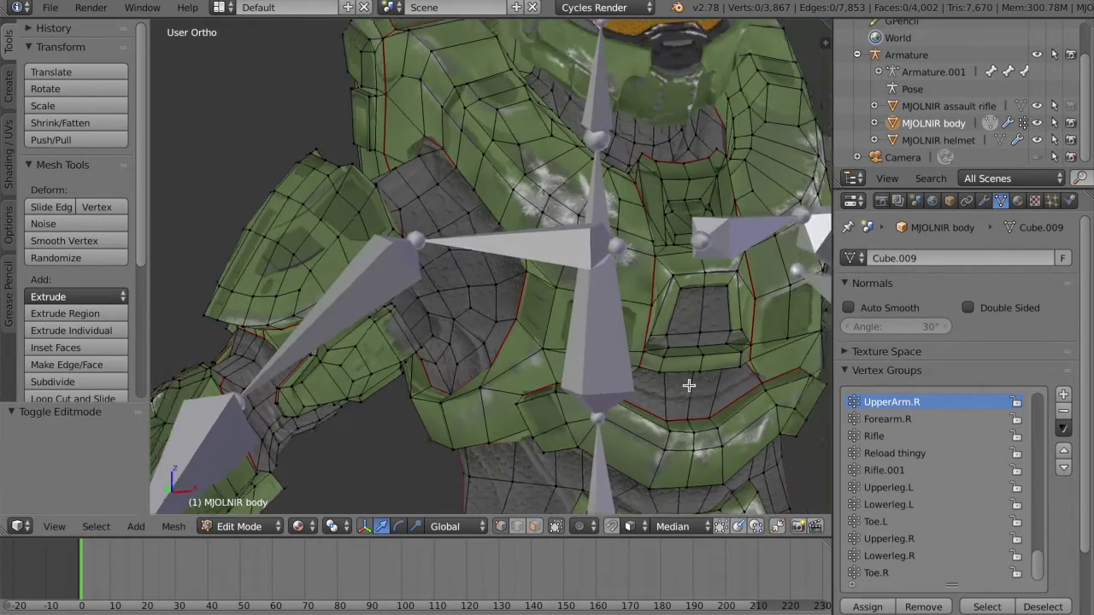
pyautogui.scroll(2, 689, 385)
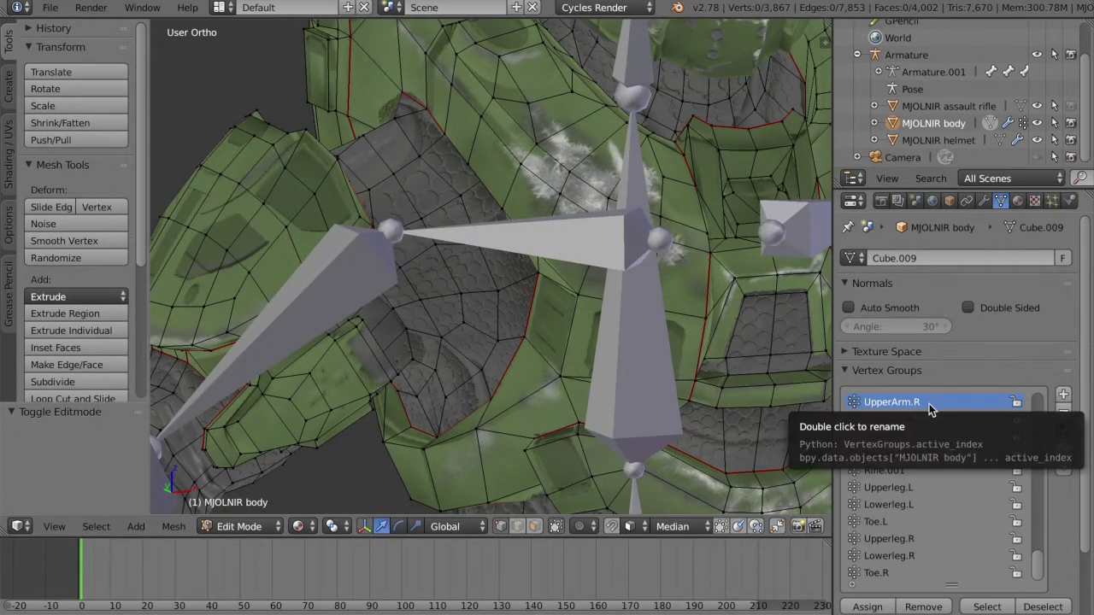
pyautogui.click(1002, 608)
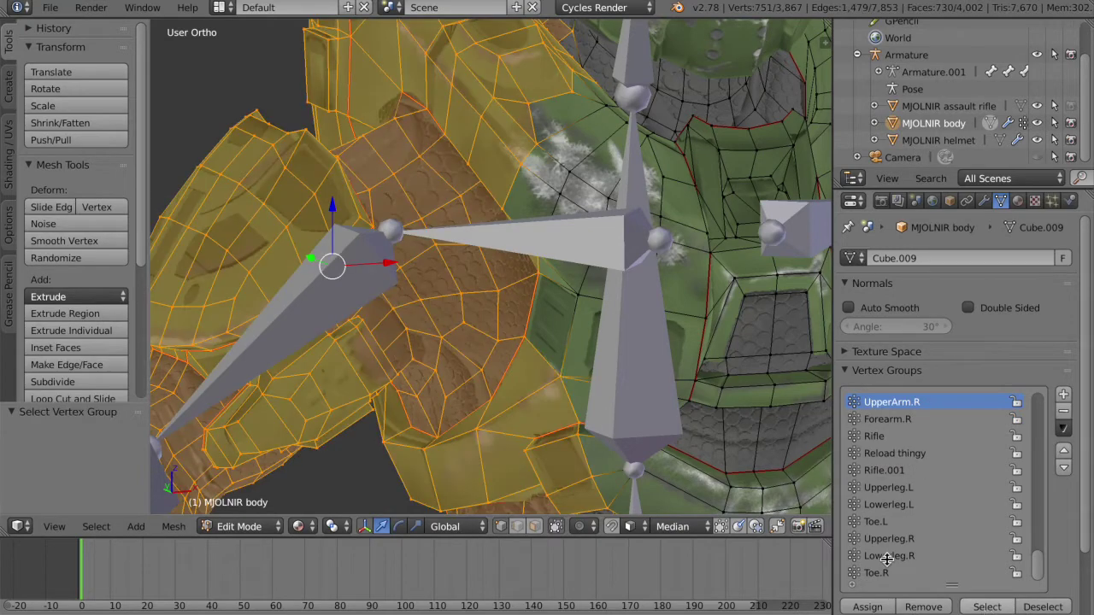
# Step: Circle-deselect the strip of gray undersuit vertices around the right shoulder joint, separating the arm selection from the torso selection
pyautogui.moveTo(545, 370); pyautogui.dragTo(574, 369, button='middle')
pyautogui.scroll(-3, 556, 371)
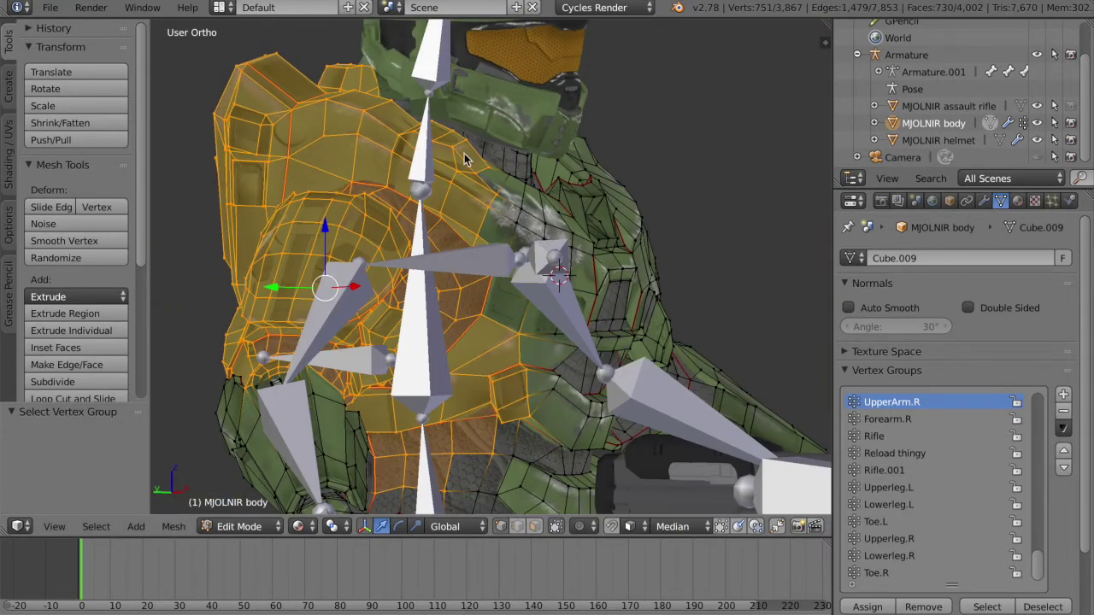
pyautogui.moveTo(464, 154); pyautogui.dragTo(366, 241, button='middle')
pyautogui.scroll(-3, 465, 167)
pyautogui.scroll(2, 366, 241)
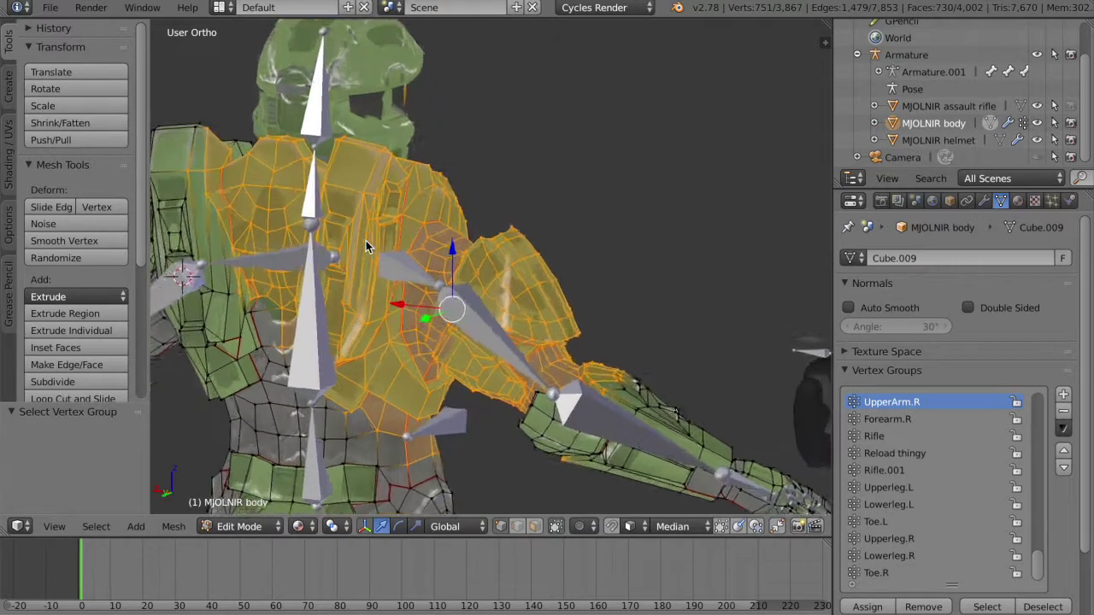
pyautogui.scroll(6, 366, 240)
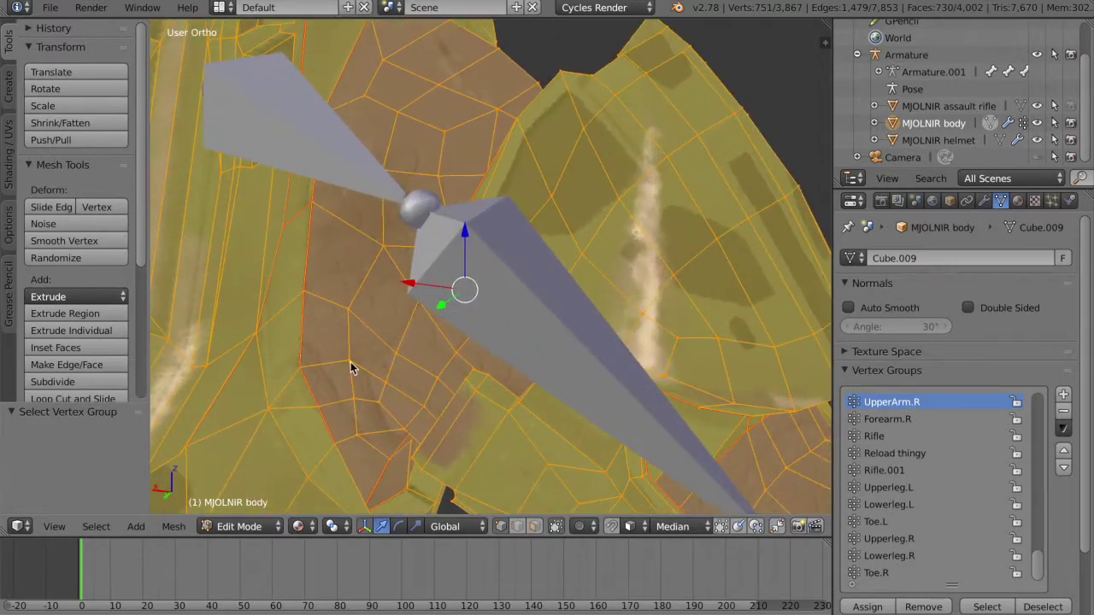
pyautogui.press('c')
pyautogui.moveTo(350, 350); pyautogui.dragTo(382, 192, button='middle')
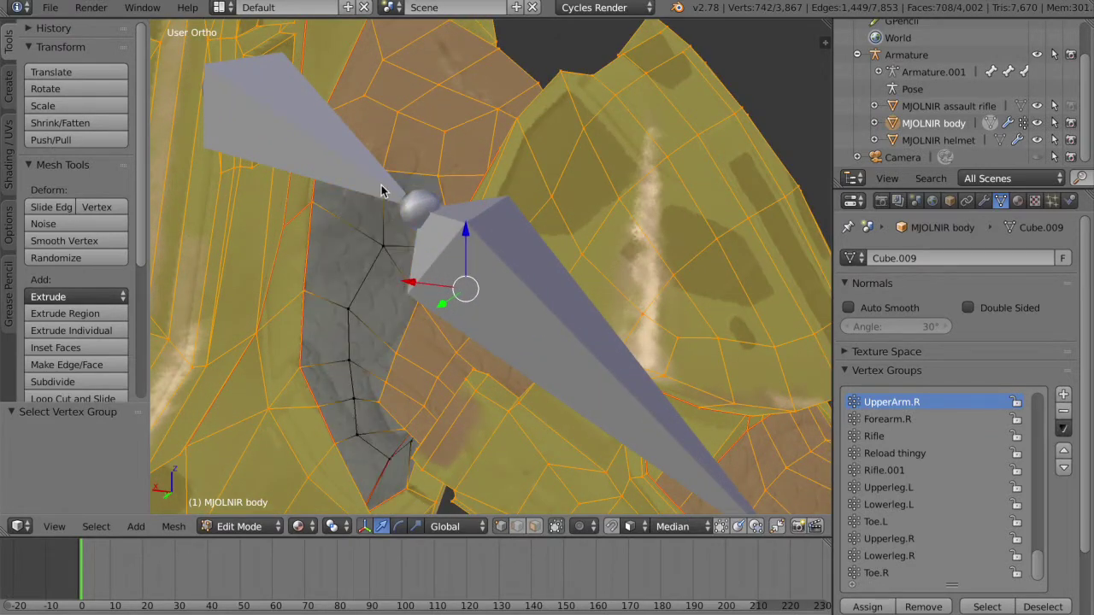
pyautogui.moveTo(381, 148)
pyautogui.mouseDown(button='middle')
pyautogui.moveTo(371, 81)
pyautogui.moveTo(471, 78)
pyautogui.moveTo(415, 176)
pyautogui.moveTo(443, 182)
pyautogui.mouseUp(button='middle')
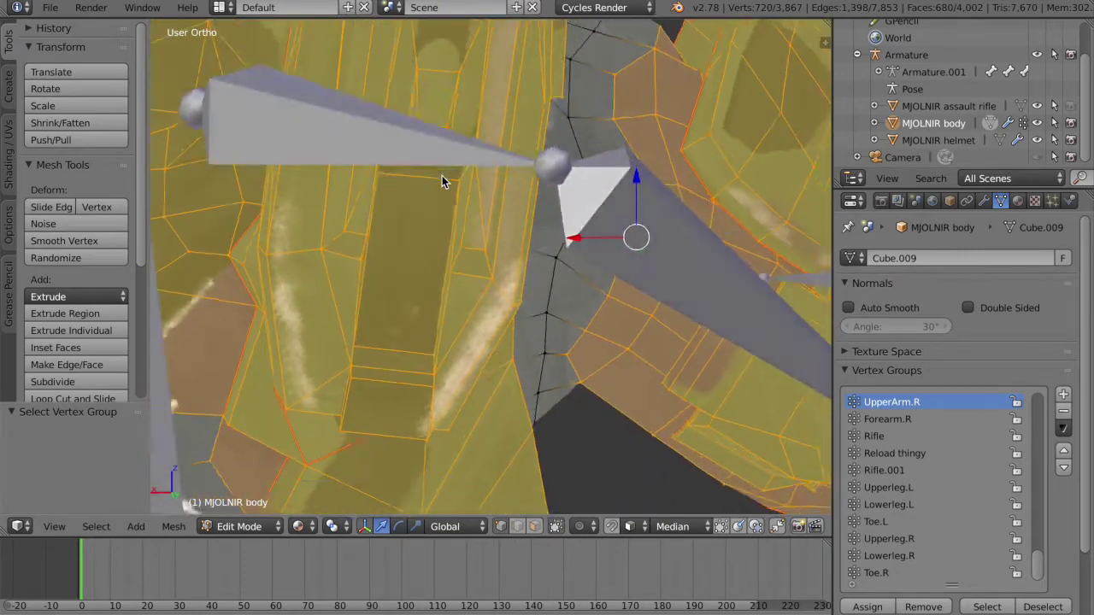
pyautogui.press('KP_1')
pyautogui.scroll(-4, 568, 218)
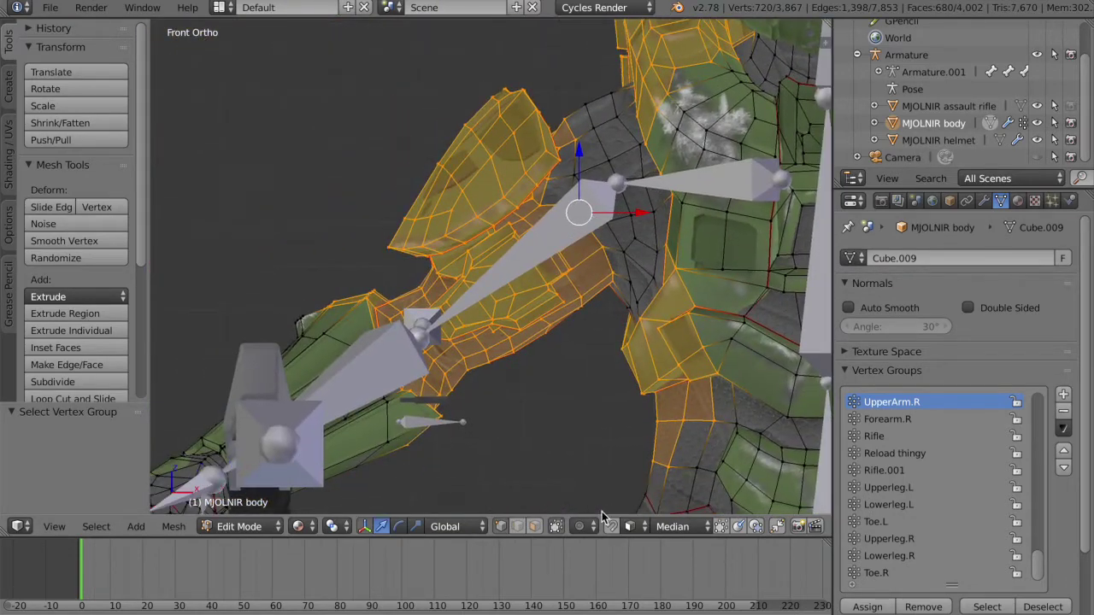
# Step: Include hidden vertices in the selection, box-deselect the entire right arm, and limit selection to visible geometry again
pyautogui.click(557, 527)
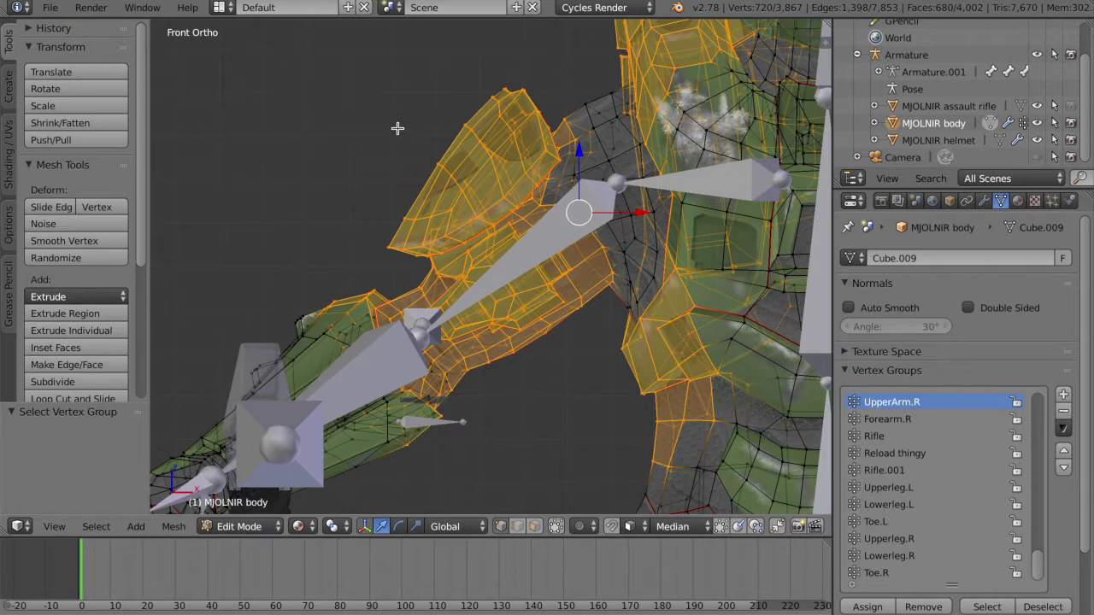
pyautogui.moveTo(345, 65); pyautogui.dragTo(608, 323)
pyautogui.moveTo(314, 134); pyautogui.dragTo(591, 292)
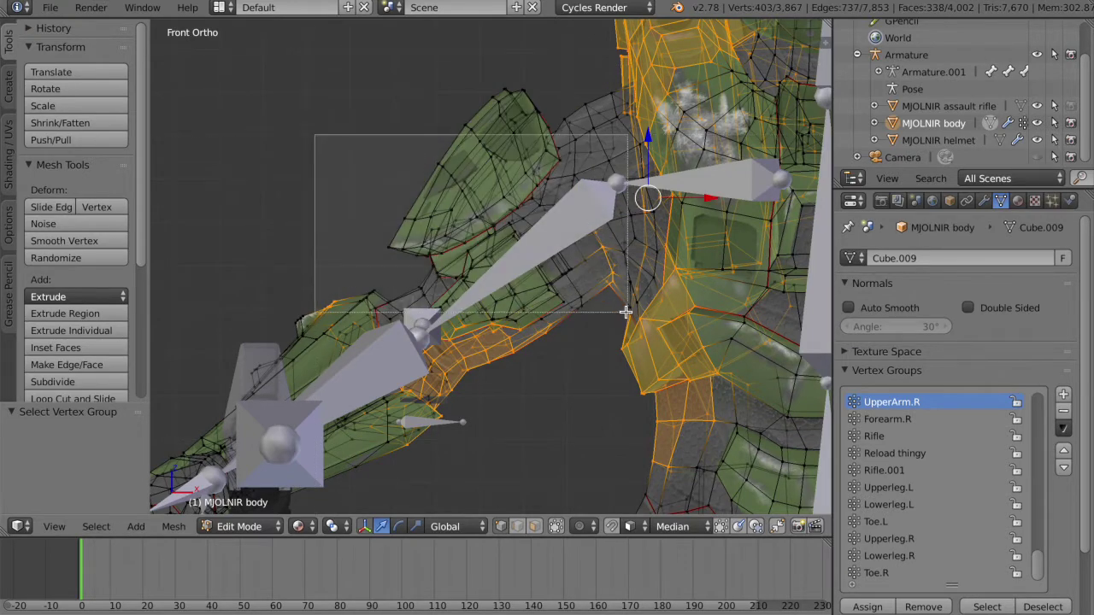
pyautogui.moveTo(615, 309); pyautogui.dragTo(617, 309, button='middle')
pyautogui.press('b')
pyautogui.moveTo(259, 192); pyautogui.dragTo(588, 493, button='middle')
pyautogui.moveTo(720, 399); pyautogui.dragTo(623, 552, button='middle')
pyautogui.click(556, 526)
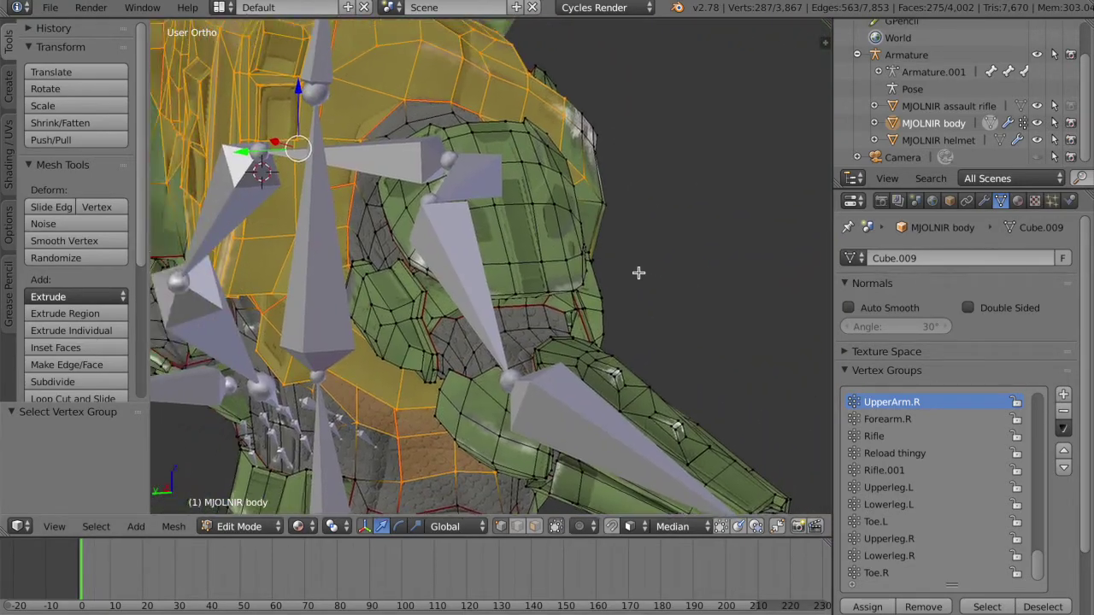
# Step: Remove the remaining selected torso and back armor vertices from UpperArm.R and deselect everything
pyautogui.moveTo(638, 273); pyautogui.dragTo(639, 273, button='middle')
pyautogui.scroll(5, 638, 272)
pyautogui.scroll(-8, 639, 272)
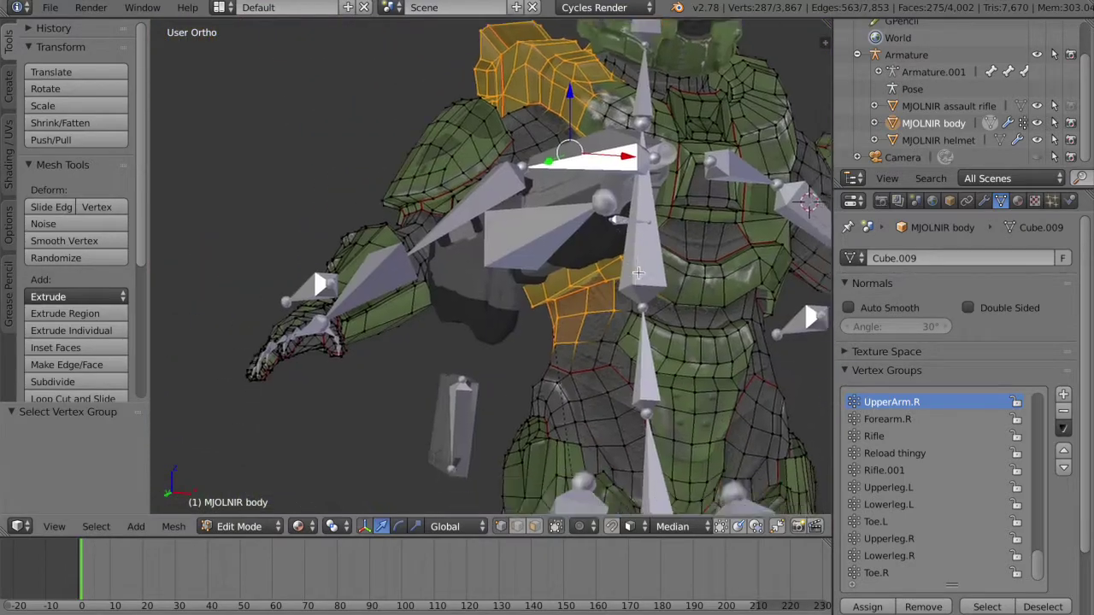
pyautogui.scroll(7, 639, 273)
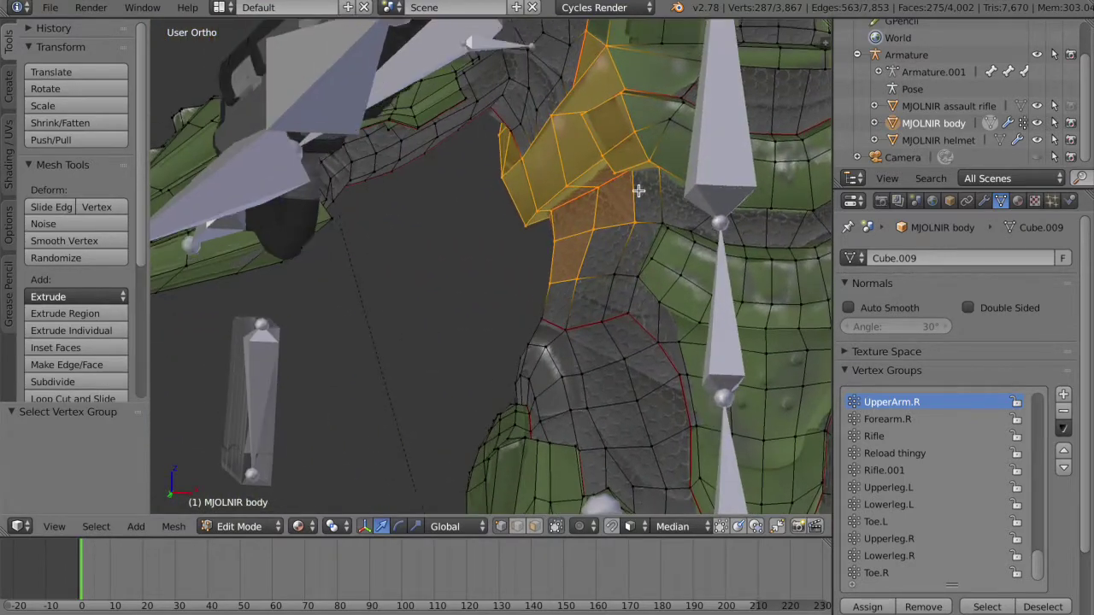
pyautogui.moveTo(639, 190); pyautogui.dragTo(571, 316, button='middle')
pyautogui.keyDown('shift'); pyautogui.moveTo(570, 316); pyautogui.dragTo(548, 452, button='middle'); pyautogui.keyUp('shift')
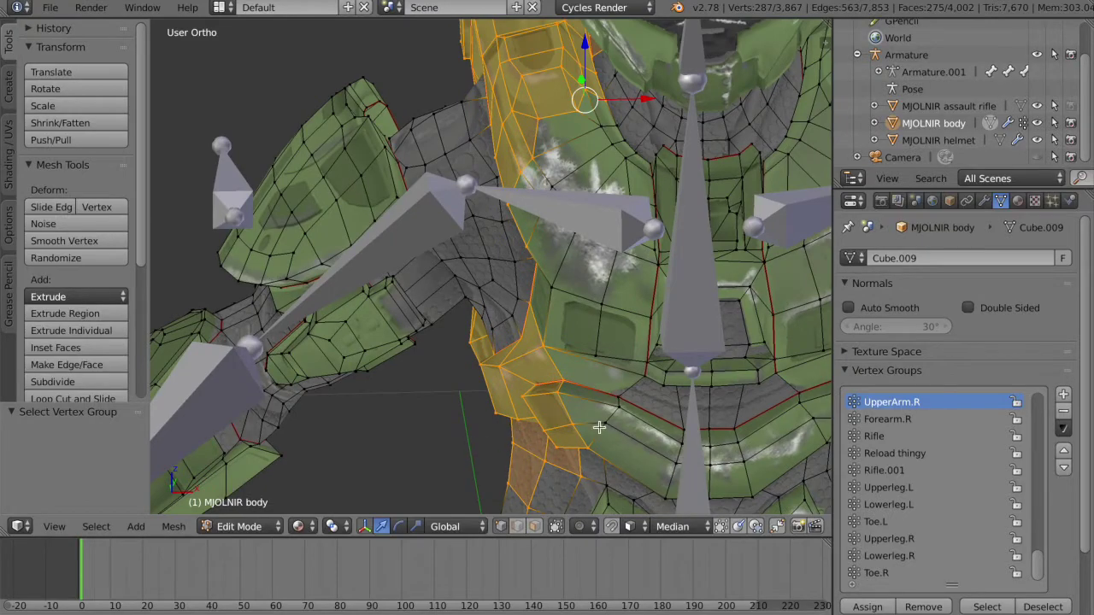
pyautogui.keyDown('shift'); pyautogui.moveTo(599, 427); pyautogui.dragTo(453, 372, button='middle'); pyautogui.keyUp('shift')
pyautogui.scroll(-4, 599, 427)
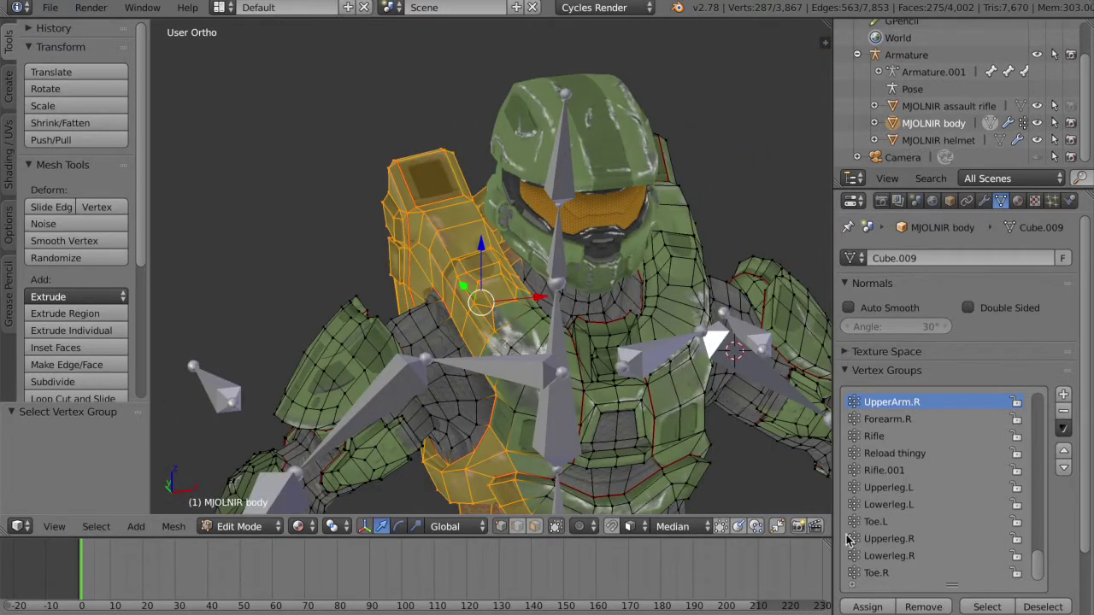
pyautogui.keyDown('shift'); pyautogui.moveTo(467, 414); pyautogui.dragTo(507, 294, button='middle'); pyautogui.keyUp('shift')
pyautogui.press('a')
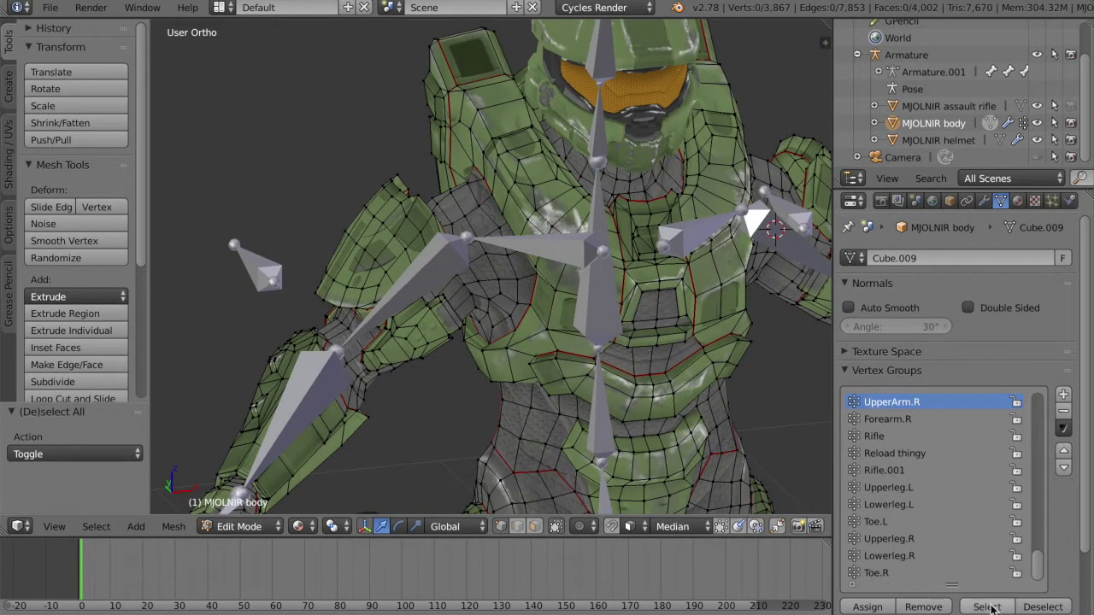
# Step: Check which vertices belong to UpperArm.R, deselect them, and return the body mesh to Object Mode
pyautogui.click(987, 607)
pyautogui.moveTo(608, 387); pyautogui.dragTo(362, 333, button='middle')
pyautogui.press('a')
pyautogui.press('Tab')
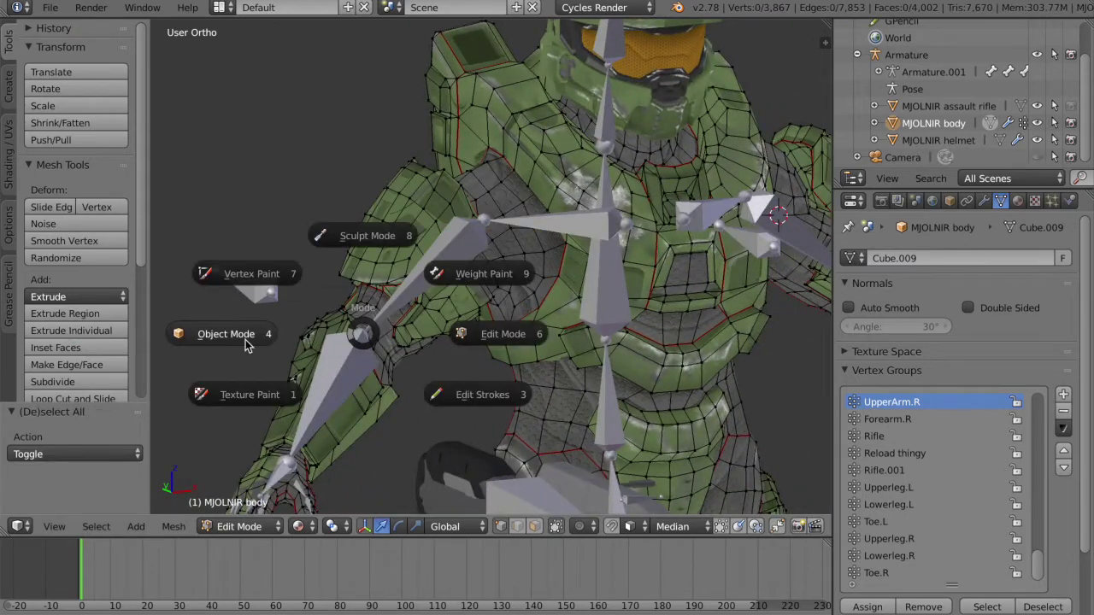
pyautogui.click(247, 344)
# Step: Test the right arm's deformation by moving HandIK.R in the armature's Pose Mode, and undo the move
pyautogui.keyDown('shift'); pyautogui.moveTo(419, 360); pyautogui.dragTo(469, 300, button='middle'); pyautogui.keyUp('shift')
pyautogui.rightClick(324, 421)
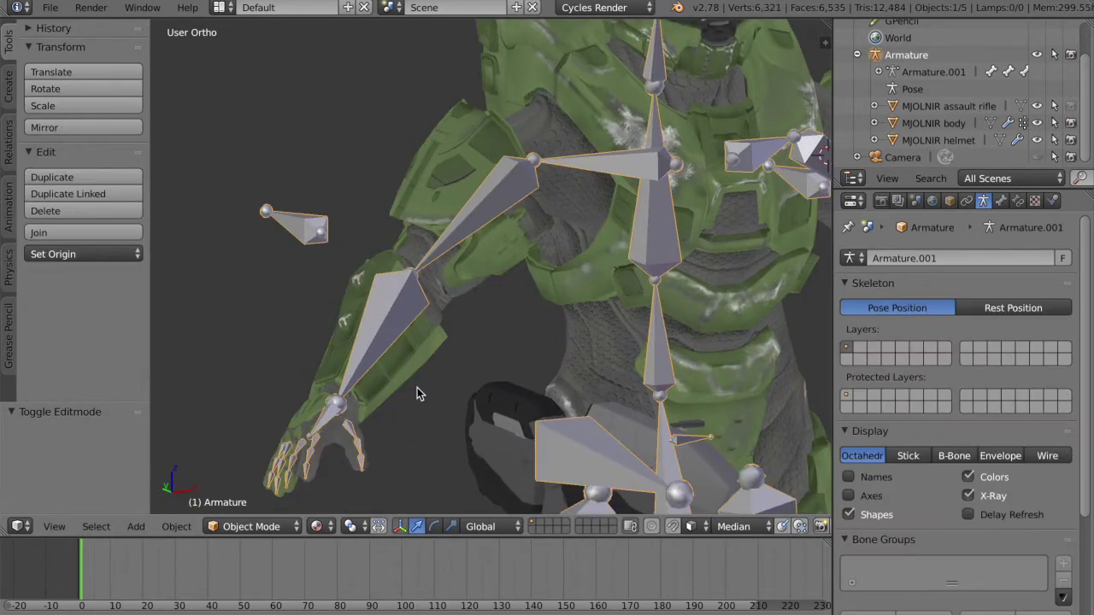
pyautogui.press('Tab')
pyautogui.click(433, 466)
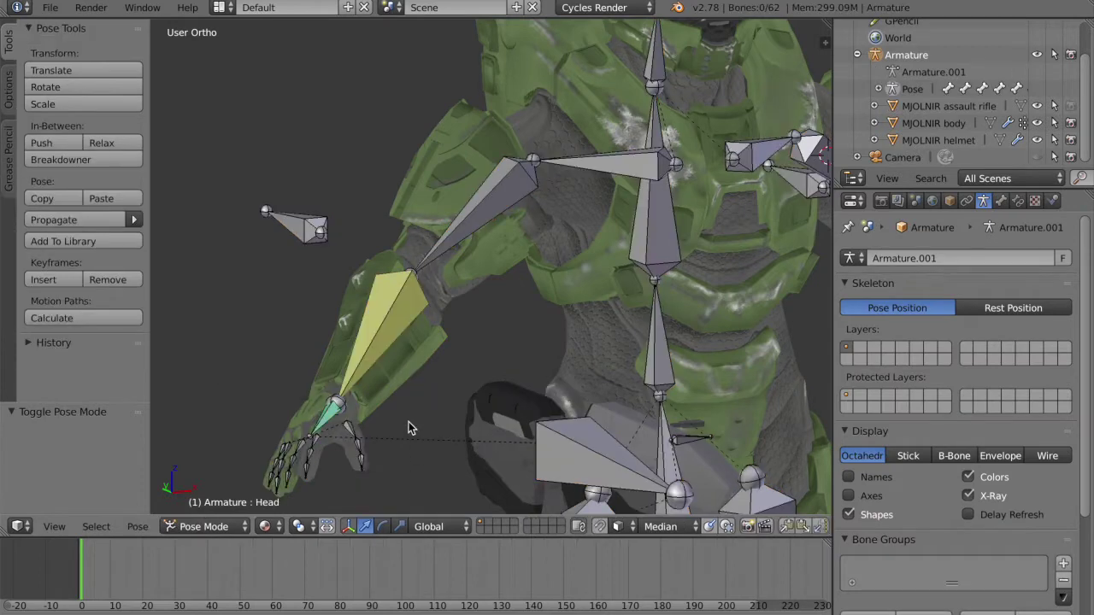
pyautogui.press('a')
pyautogui.rightClick(357, 402)
pyautogui.press('g')
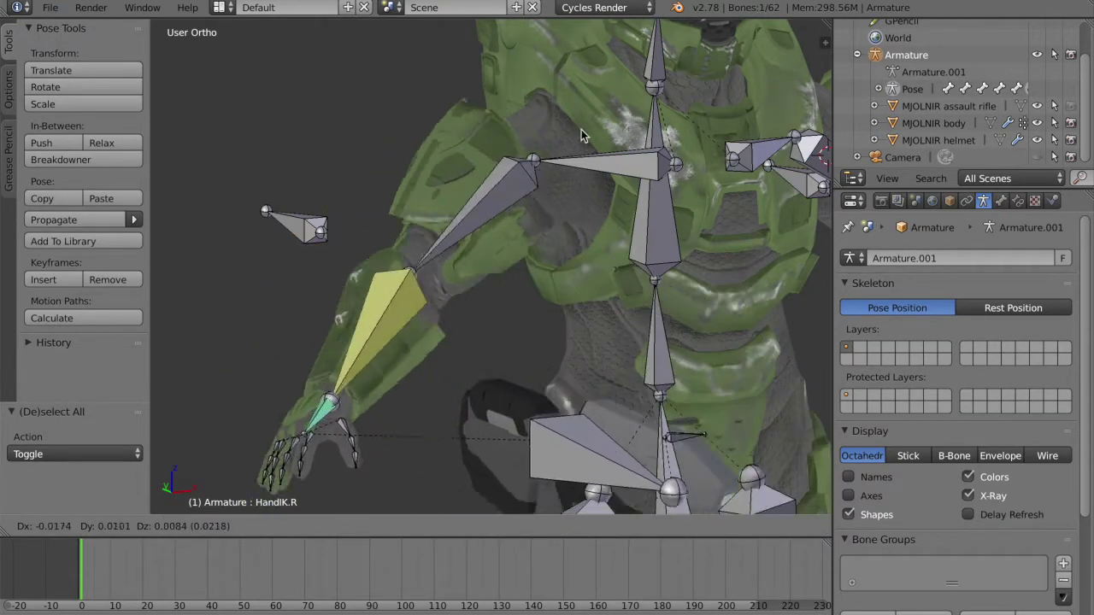
pyautogui.click(628, 360)
pyautogui.hotkey('ctrl', 'z')
# Step: Switch the body mesh to Edit Mode and select the whole linked armor plate beneath the right elbow
pyautogui.moveTo(616, 259); pyautogui.dragTo(683, 291, button='middle')
pyautogui.scroll(2, 701, 261)
pyautogui.rightClick(685, 289)
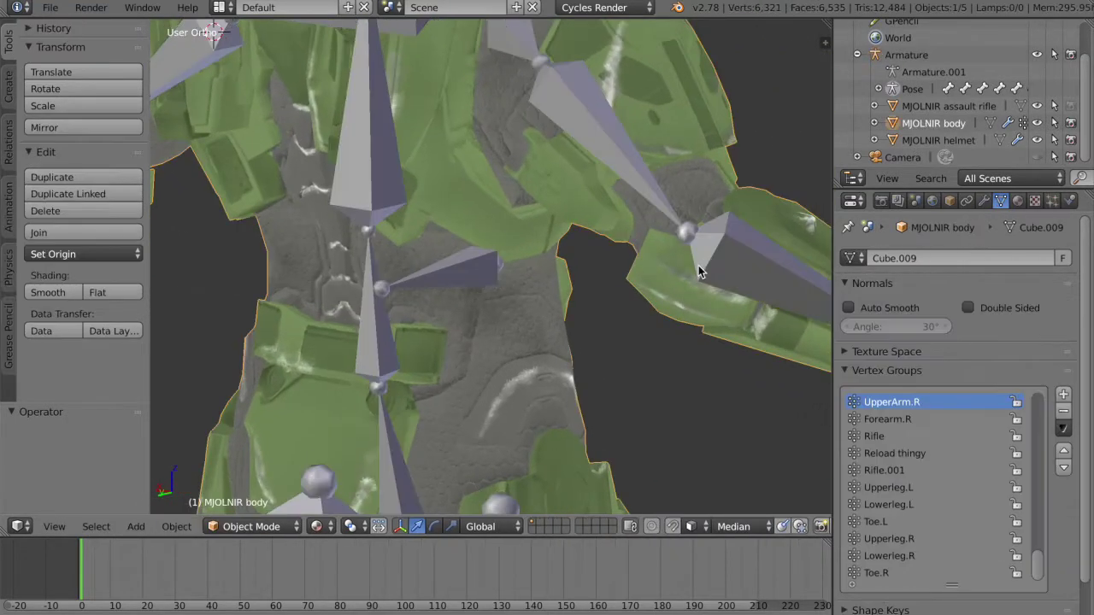
pyautogui.moveTo(730, 250); pyautogui.dragTo(598, 290, button='middle')
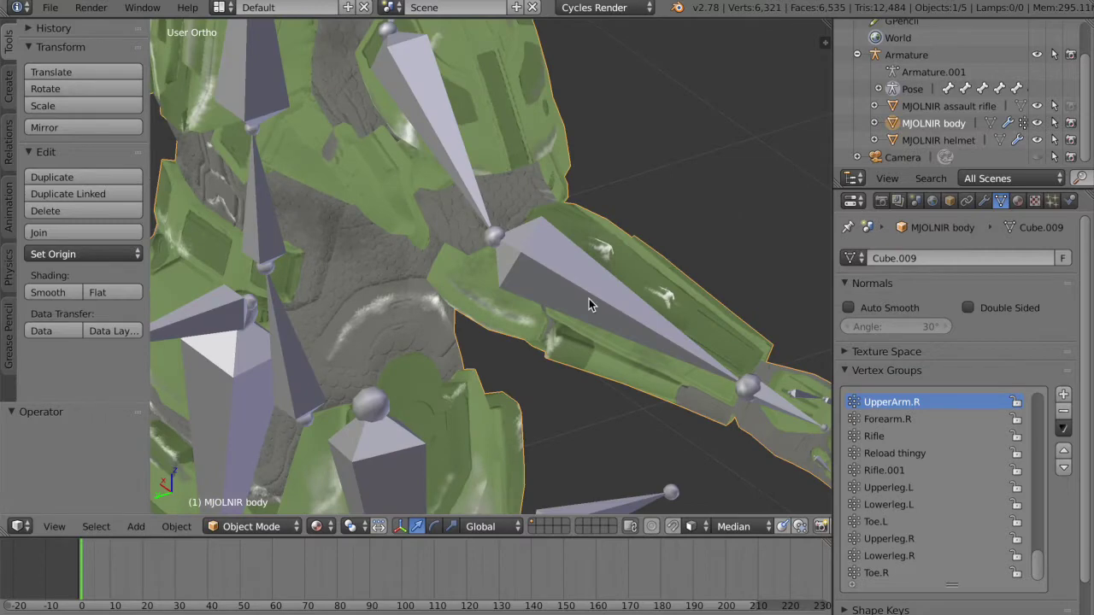
pyautogui.press('Tab')
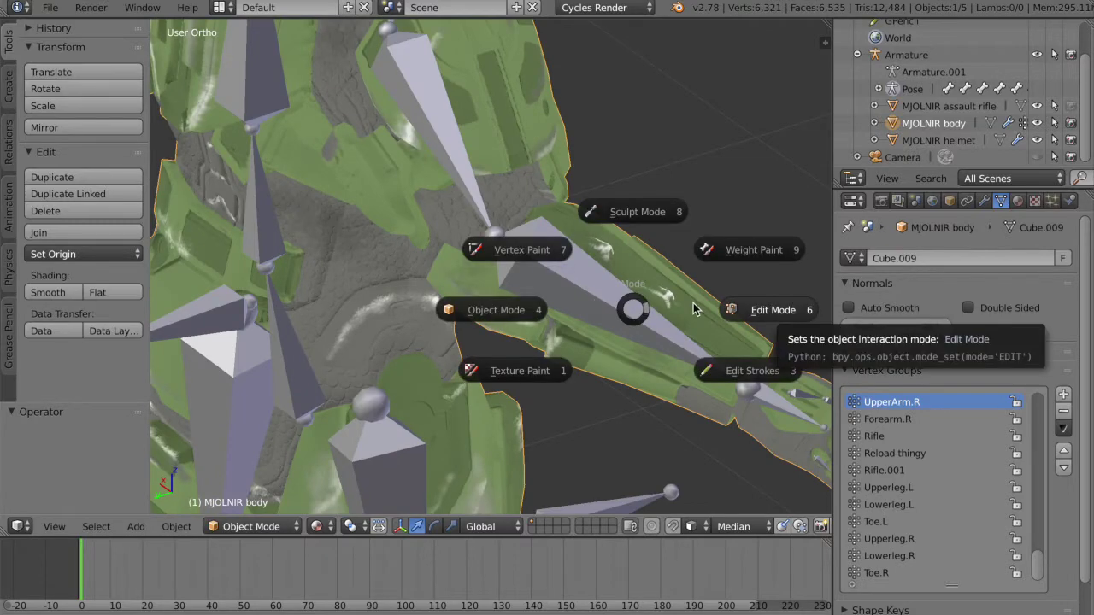
pyautogui.click(783, 313)
pyautogui.keyDown('shift'); pyautogui.moveTo(686, 247); pyautogui.dragTo(653, 308, button='middle'); pyautogui.keyUp('shift')
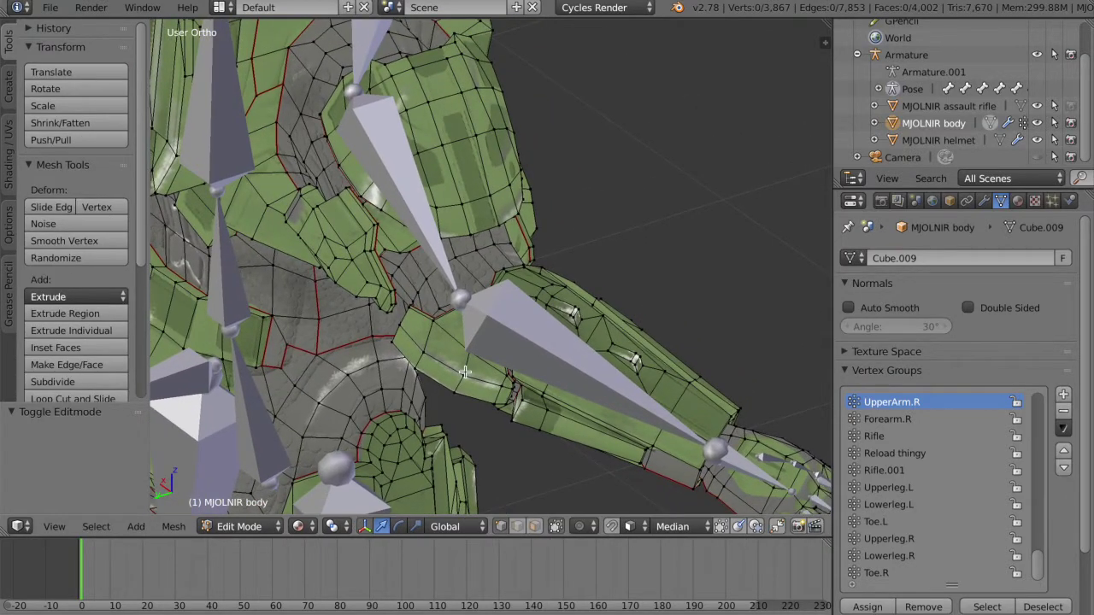
pyautogui.press('l')
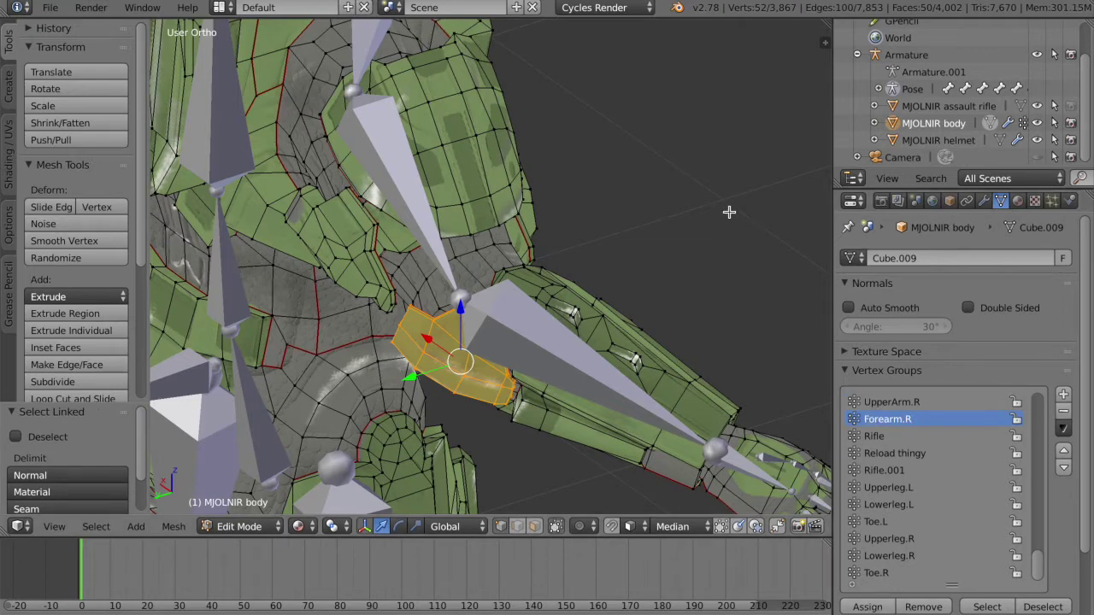
# Step: Check the Forearm.R group's vertices, reselect only the elbow armor plate, and assign it to Forearm.R
pyautogui.press('a')
pyautogui.click(989, 606)
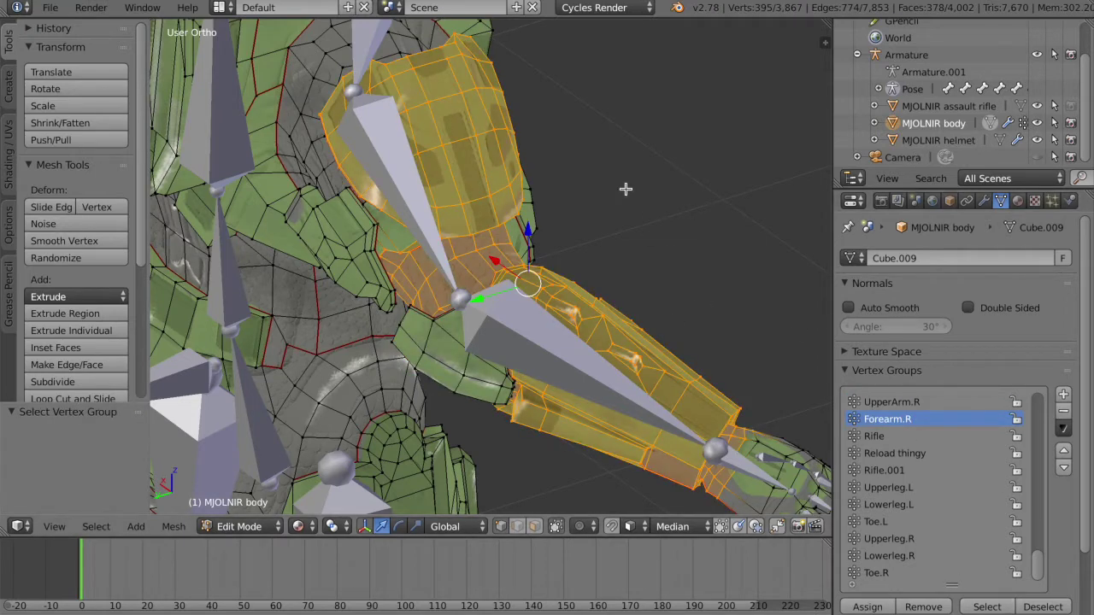
pyautogui.press('a')
pyautogui.press('l')
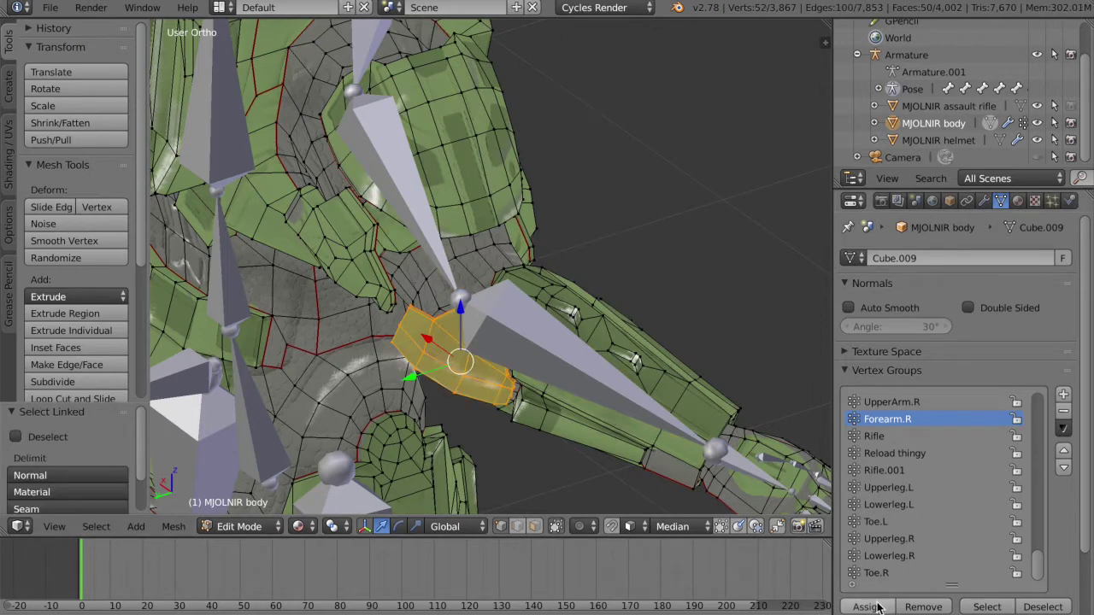
pyautogui.click(877, 607)
# Step: Save over MJOLNIR-6_animating.blend and return the body mesh to Object Mode
pyautogui.hotkey('ctrl', 's')
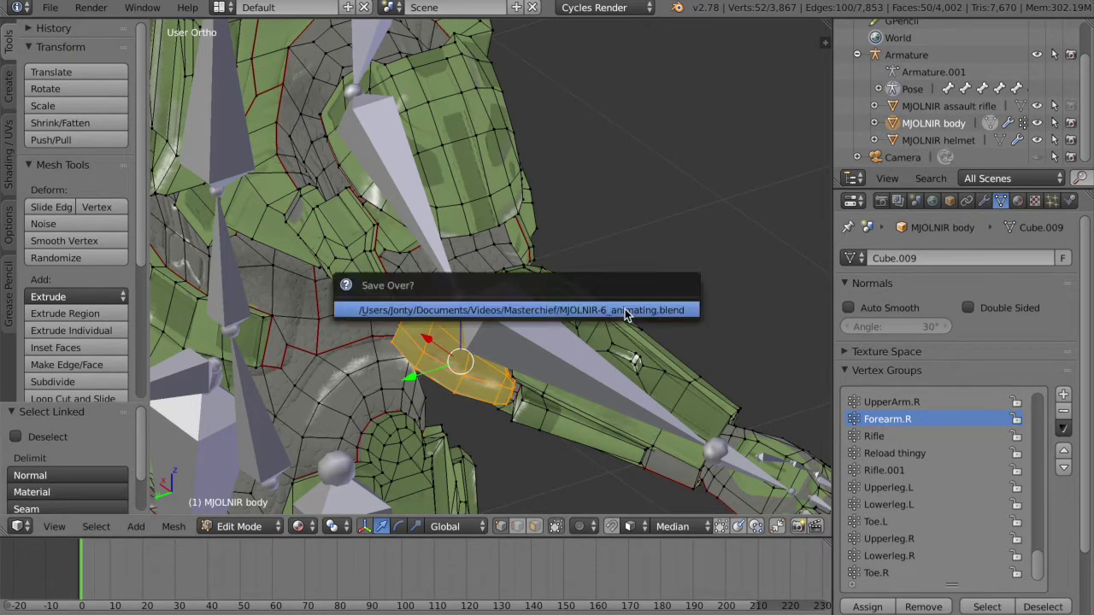
pyautogui.click(629, 310)
pyautogui.press('Tab')
pyautogui.click(483, 314)
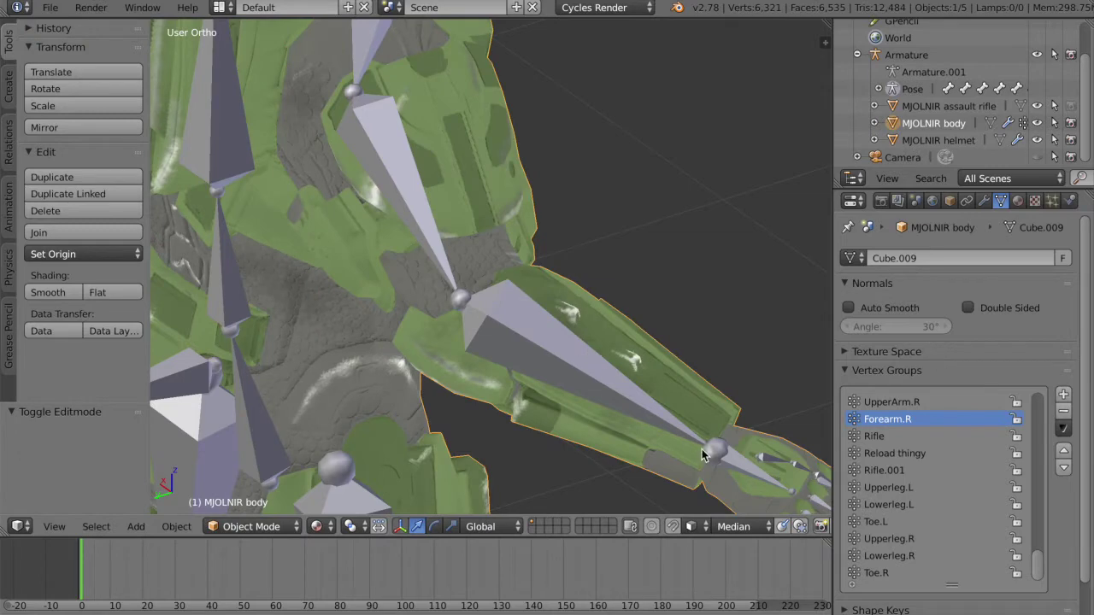
# Step: Switch the armature to Pose Mode and try posing the right hand to test the elbow armor
pyautogui.rightClick(748, 468)
pyautogui.hotkey('ctrl', 'Tab')
pyautogui.keyDown('shift'); pyautogui.moveTo(820, 415); pyautogui.dragTo(719, 407, button='middle'); pyautogui.keyUp('shift')
pyautogui.press('r')
pyautogui.click(664, 210)
pyautogui.scroll(-2, 664, 212)
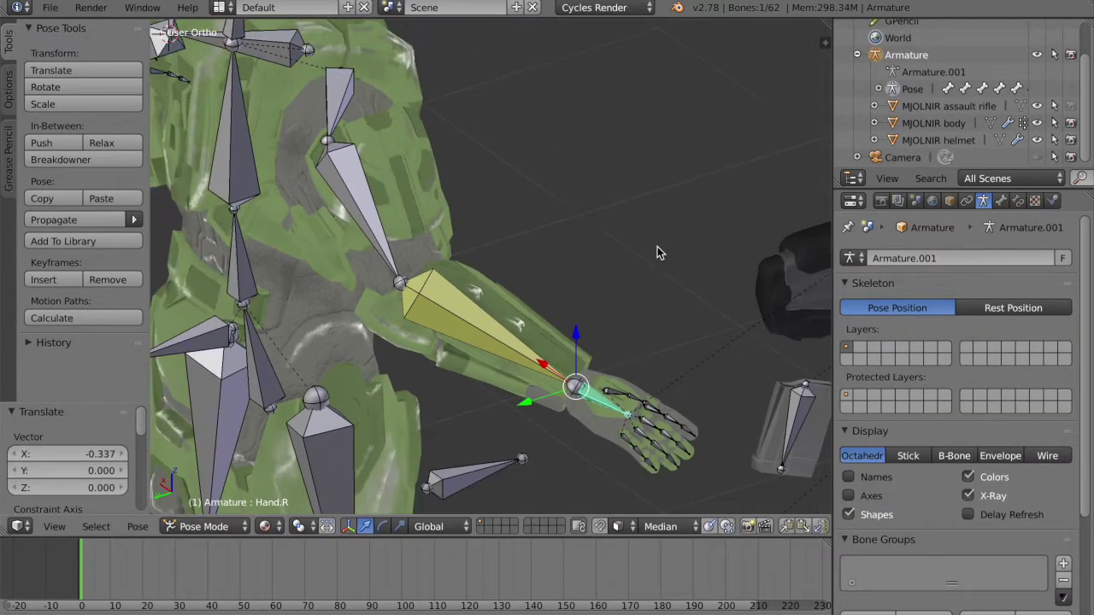
pyautogui.press('r')
pyautogui.click(639, 362)
# Step: Move HandIK.R around to check how the elbow armor follows the forearm, and undo the move
pyautogui.press('g')
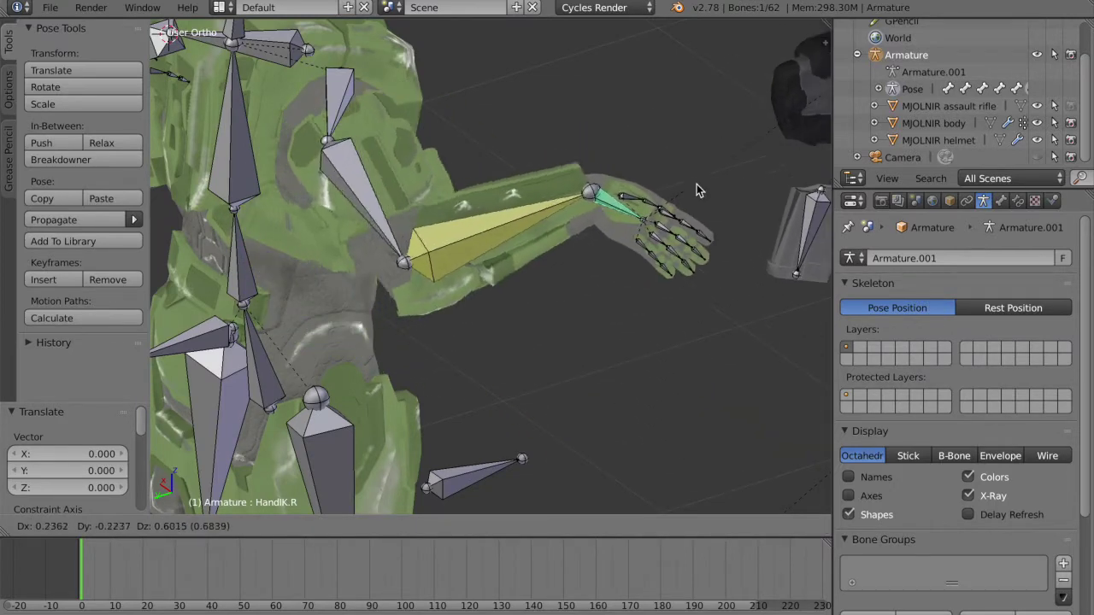
pyautogui.click(616, 307)
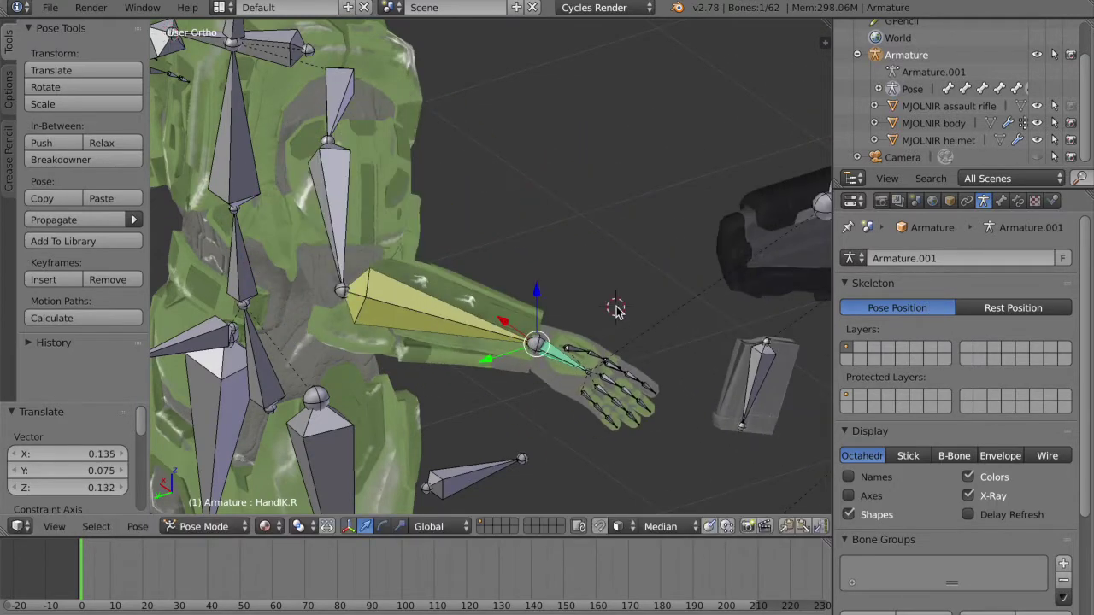
pyautogui.hscroll(10, 616, 307)
pyautogui.hotkey('ctrl', 'z')
pyautogui.keyDown('shift'); pyautogui.hscroll(5, 682, 262); pyautogui.keyUp('shift')
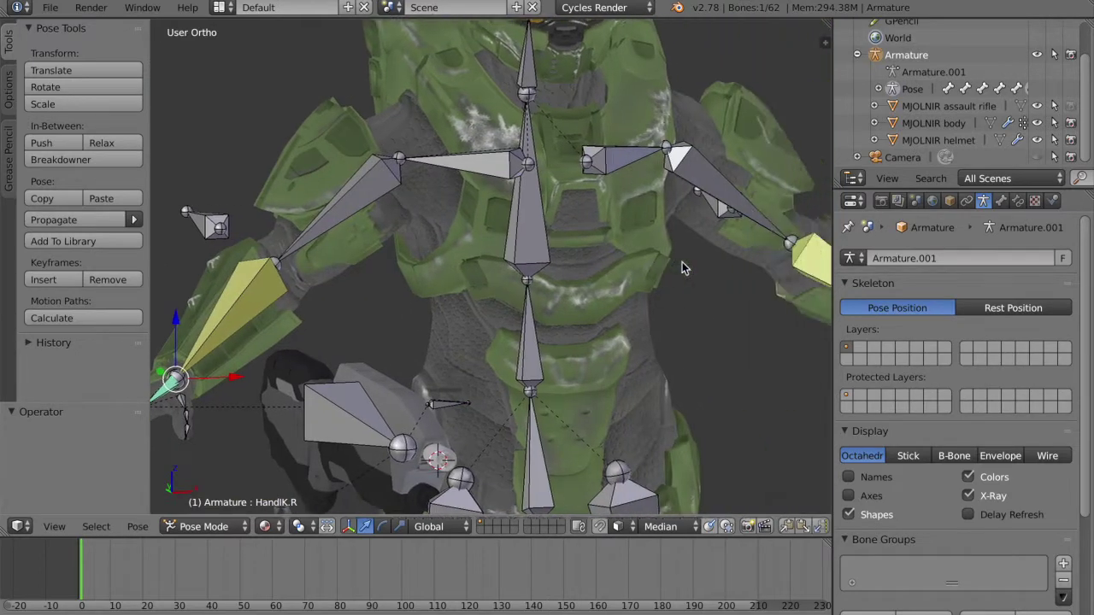
# Step: Frame the left forearm and hand in front view with everything deselected
pyautogui.hscroll(10, 682, 262)
pyautogui.keyDown('shift'); pyautogui.hscroll(8, 682, 262); pyautogui.keyUp('shift')
pyautogui.press('KP_1')
pyautogui.keyDown('shift'); pyautogui.hscroll(4, 702, 301); pyautogui.keyUp('shift')
pyautogui.moveTo(701, 301); pyautogui.dragTo(587, 305, button='middle')
pyautogui.press('a')
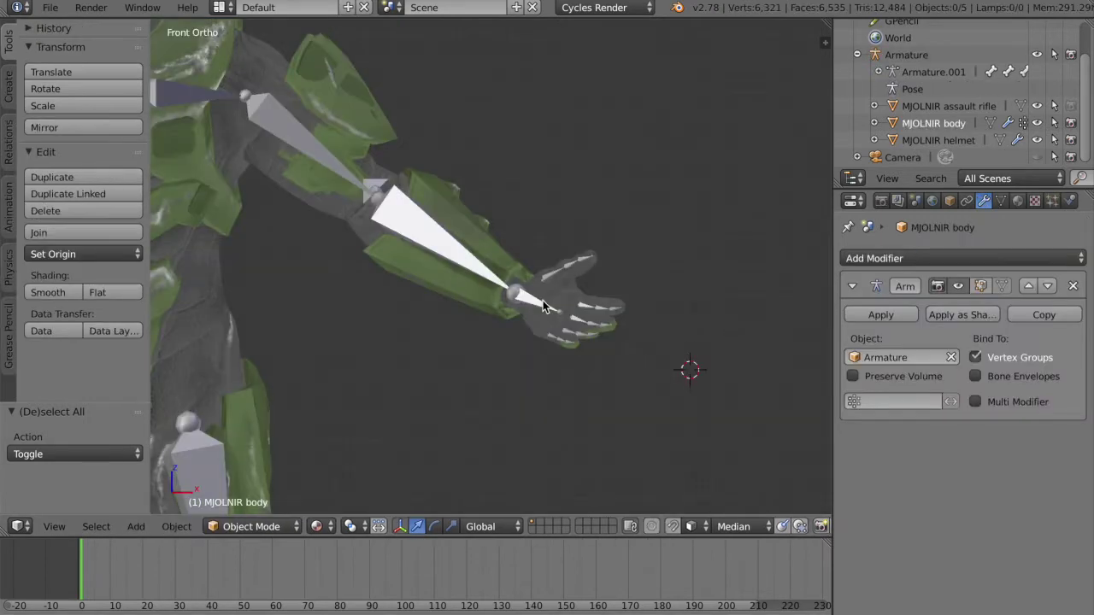
# Step: Examine from several angles how the body mesh deforms around the left wrist and palm
pyautogui.press('KP_8')
pyautogui.press('KP_8')
pyautogui.press('KP_8')
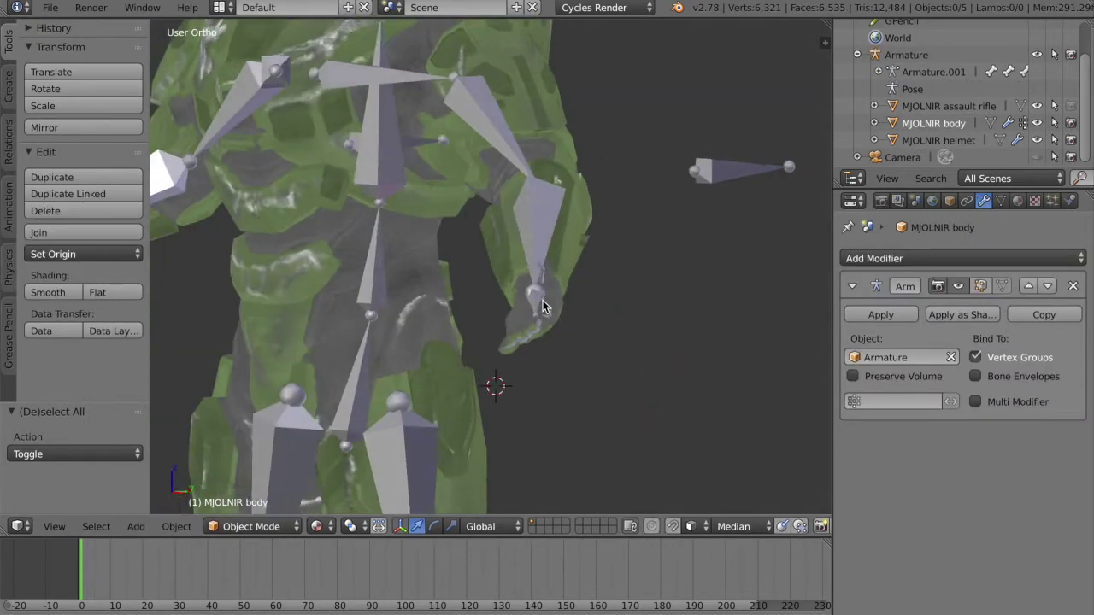
pyautogui.scroll(10, 543, 300)
pyautogui.hscroll(-5, 651, 248)
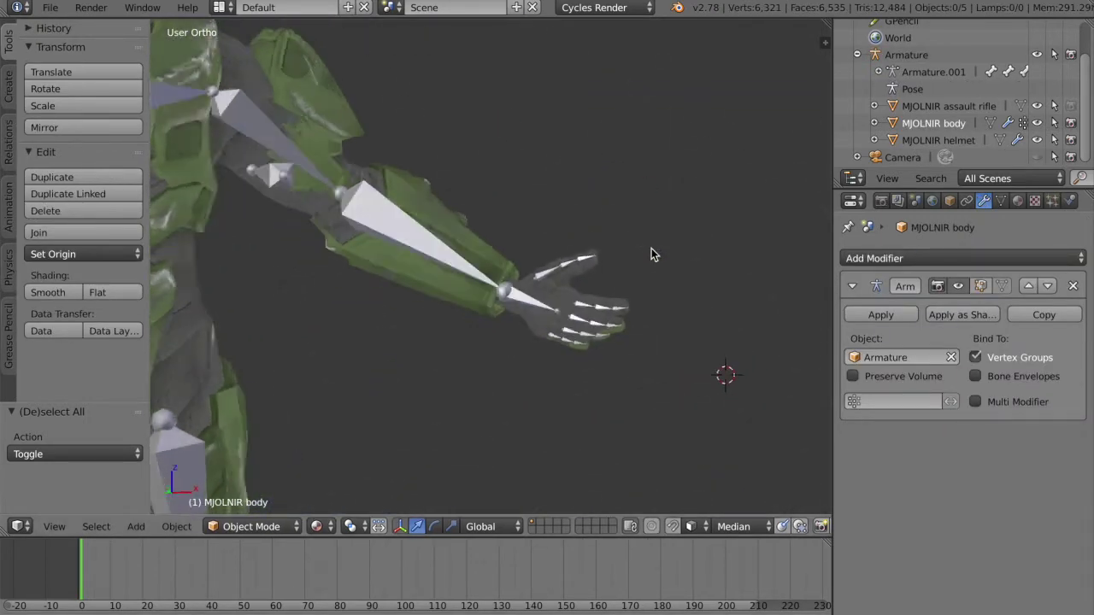
pyautogui.keyDown('ctrl'); pyautogui.scroll(5, 651, 247); pyautogui.keyUp('ctrl')
pyautogui.hscroll(4, 651, 248)
pyautogui.keyDown('ctrl'); pyautogui.scroll(5, 651, 247); pyautogui.keyUp('ctrl')
pyautogui.hscroll(5, 651, 248)
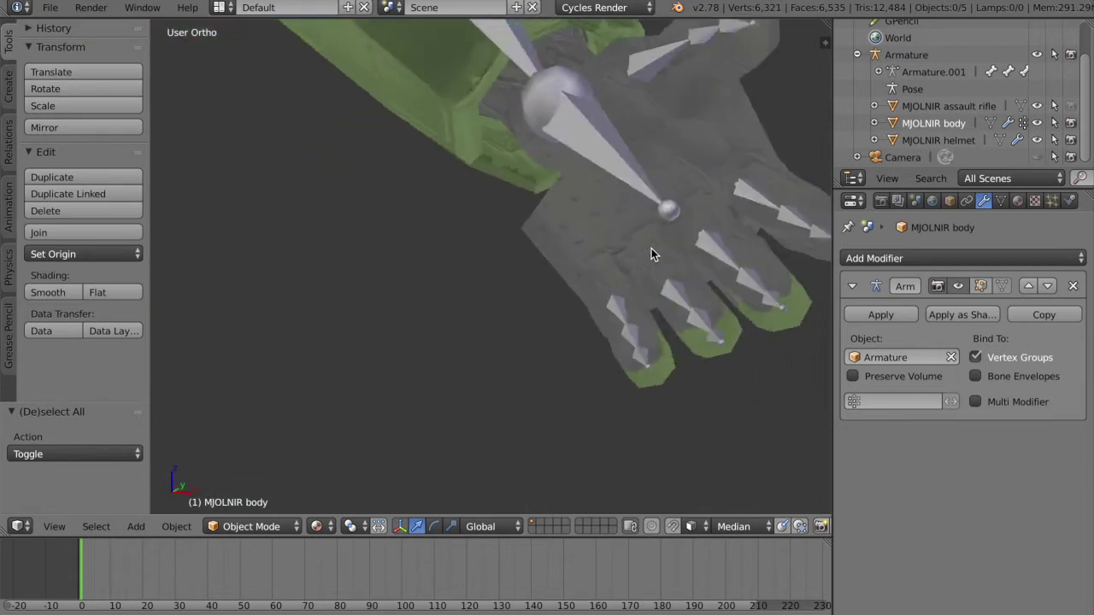
pyautogui.keyDown('shift'); pyautogui.hscroll(4, 651, 248); pyautogui.keyUp('shift')
pyautogui.scroll(-5, 651, 255)
pyautogui.scroll(10, 652, 255)
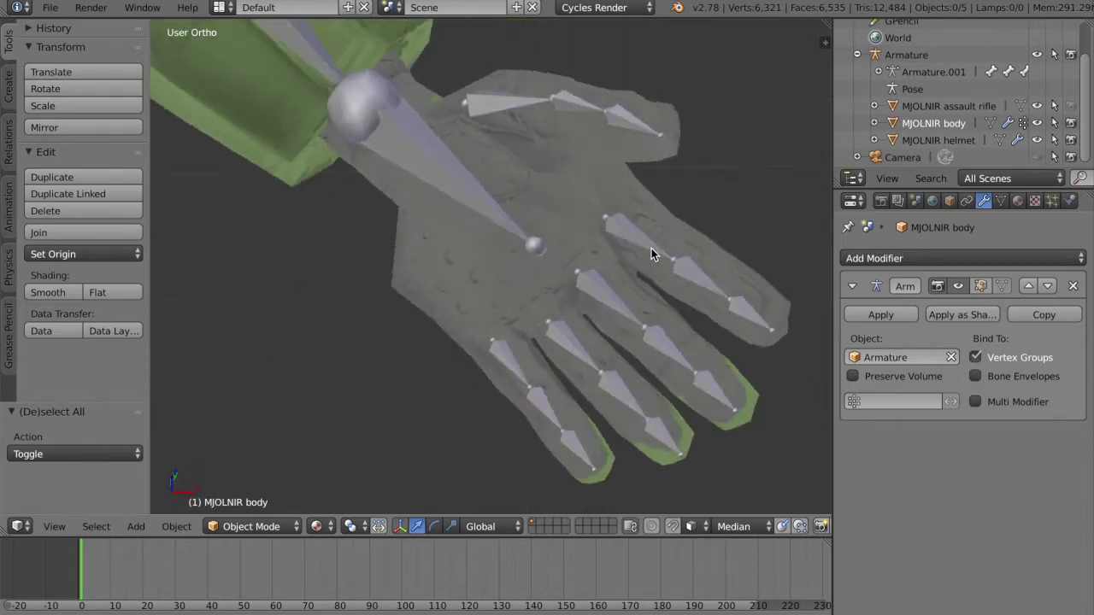
pyautogui.keyDown('shift'); pyautogui.scroll(4, 652, 255); pyautogui.keyUp('shift')
pyautogui.moveTo(651, 253); pyautogui.dragTo(462, 239, button='middle')
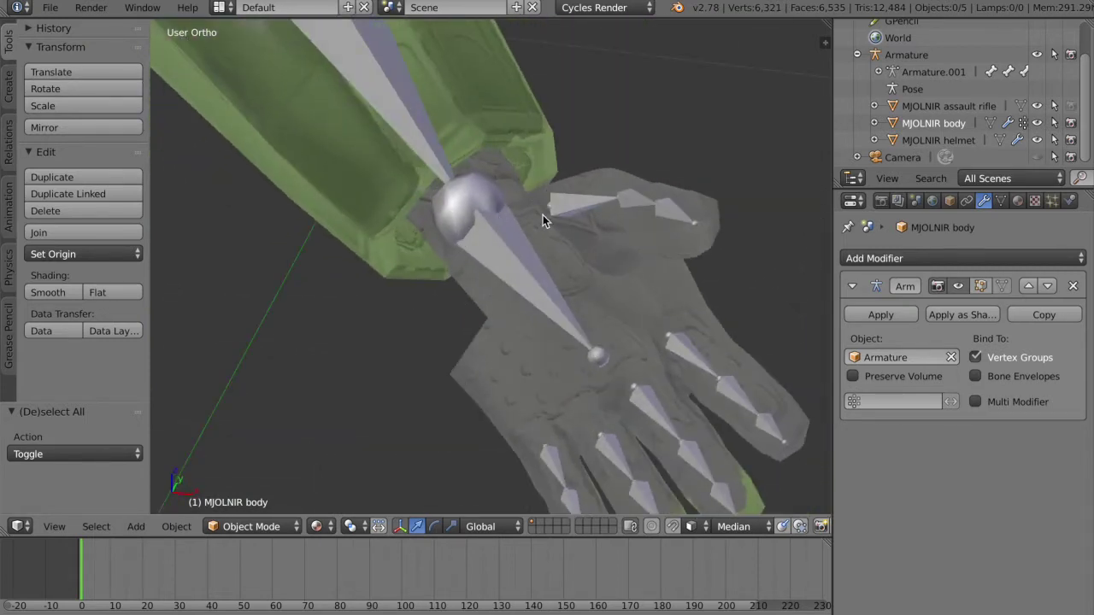
pyautogui.moveTo(543, 215); pyautogui.dragTo(469, 209, button='middle')
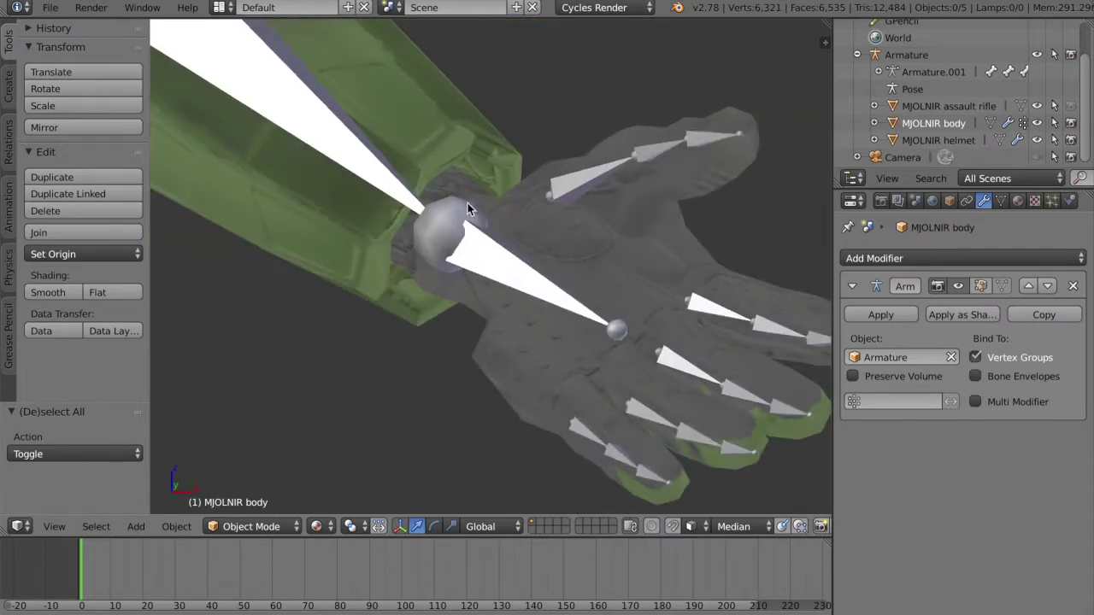
# Step: Enable Preserve Volume on the body mesh's Armature modifier and inspect the left wrist
pyautogui.scroll(-2, 479, 217)
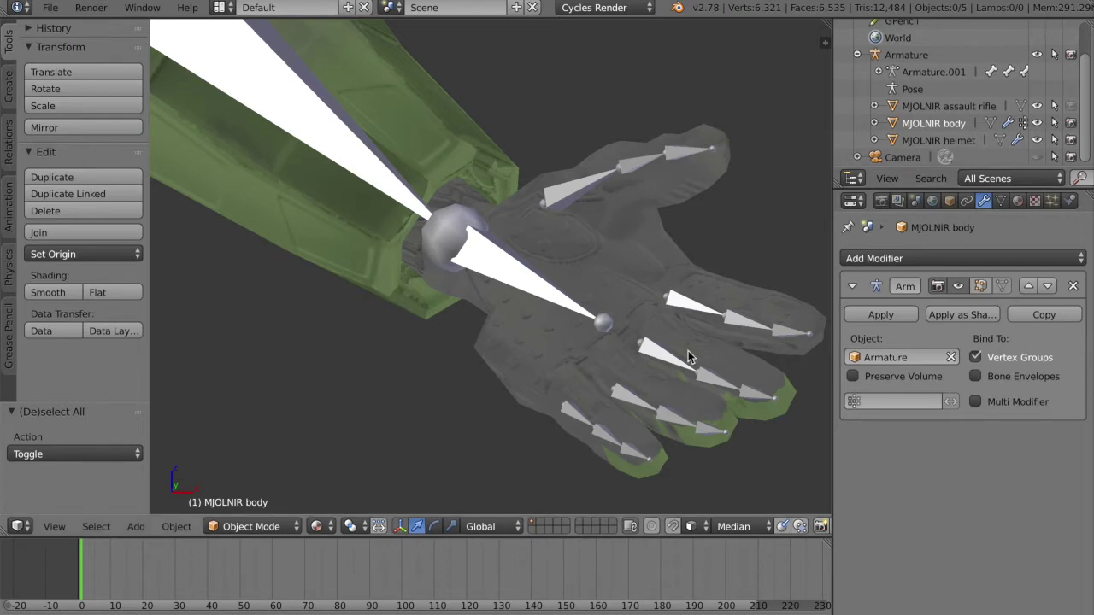
pyautogui.press('KP_5')
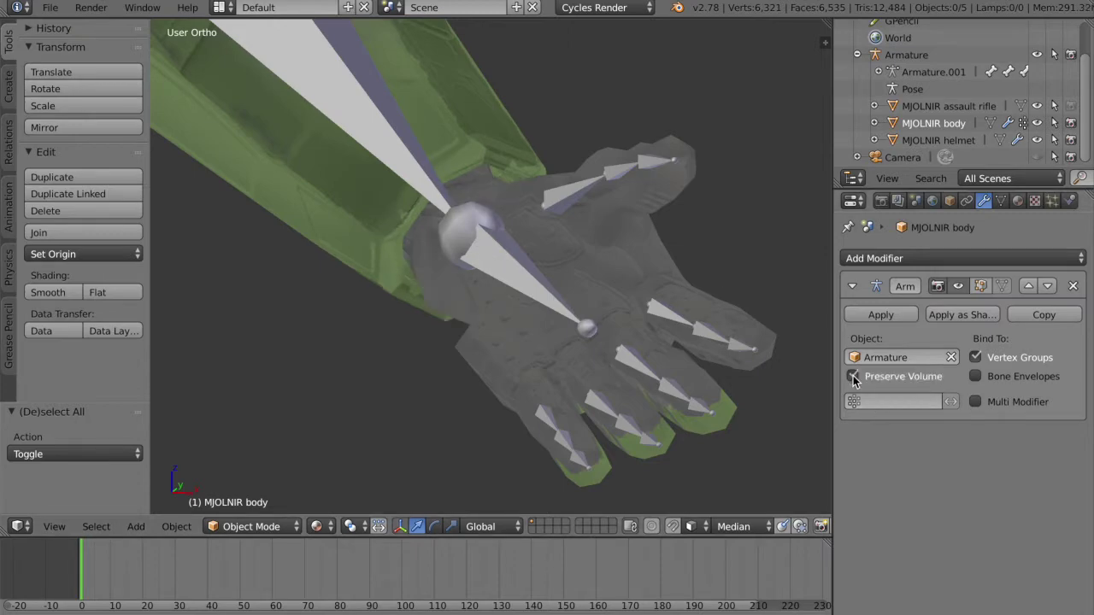
pyautogui.hscroll(10, 616, 316)
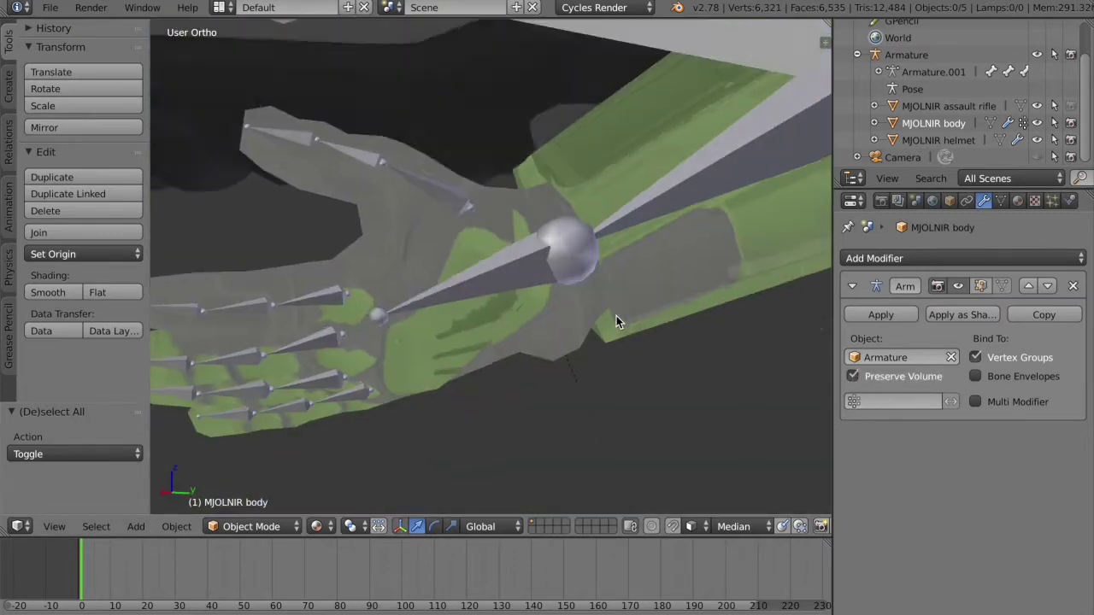
# Step: Select the body mesh and examine the left wrist, palm and forearm armor from several angles
pyautogui.moveTo(616, 315); pyautogui.dragTo(616, 315, button='middle')
pyautogui.rightClick(539, 320)
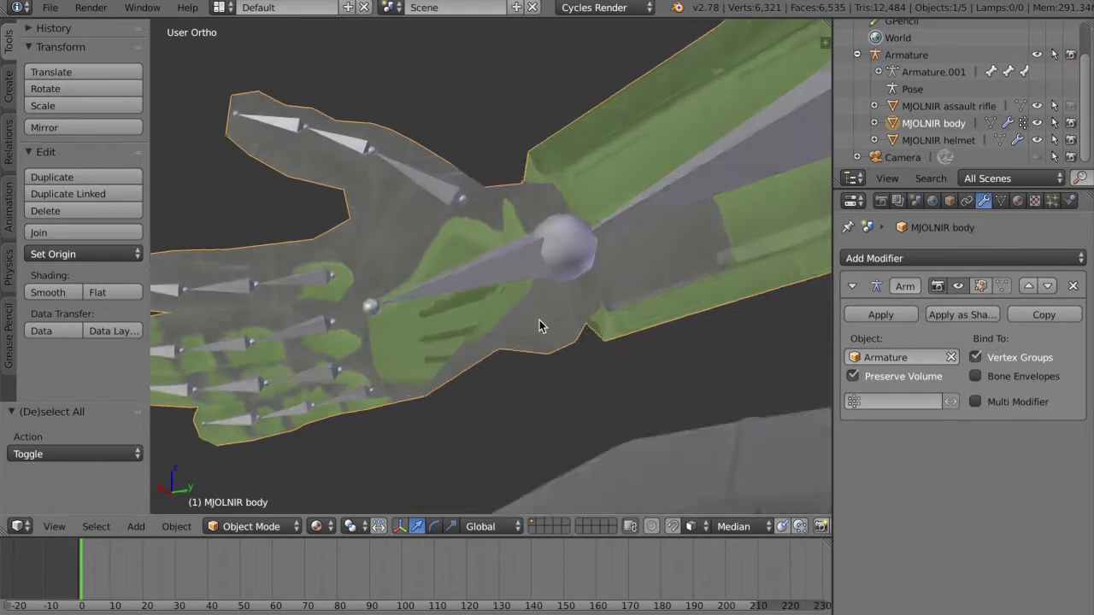
pyautogui.moveTo(539, 319); pyautogui.dragTo(738, 175, button='middle')
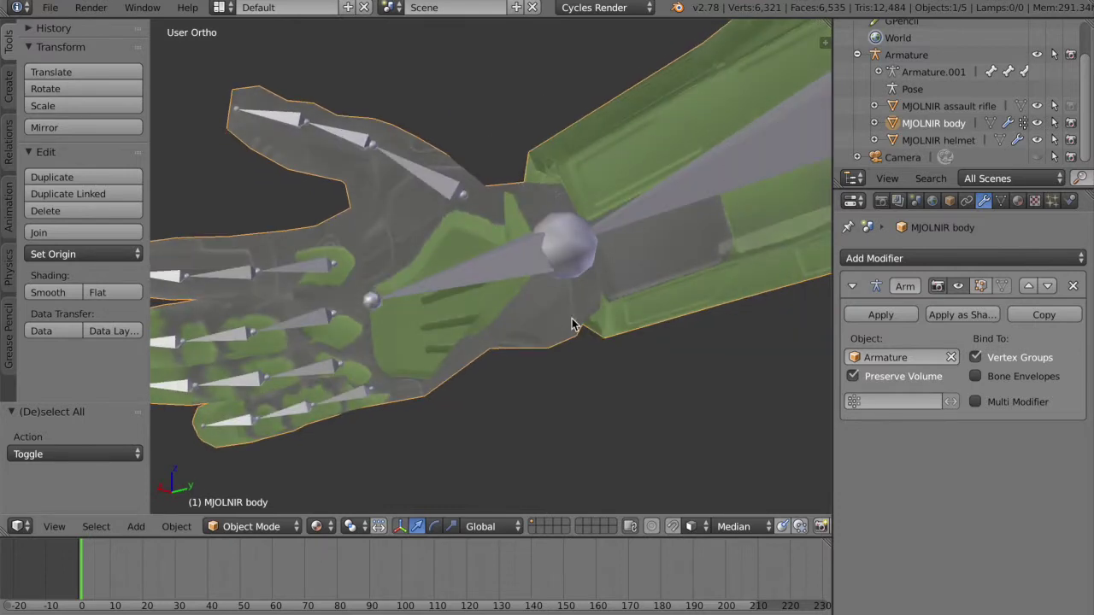
pyautogui.moveTo(542, 264)
pyautogui.mouseDown(button='middle')
pyautogui.moveTo(646, 186)
pyautogui.moveTo(546, 248)
pyautogui.mouseUp(button='middle')
pyautogui.scroll(7, 627, 171)
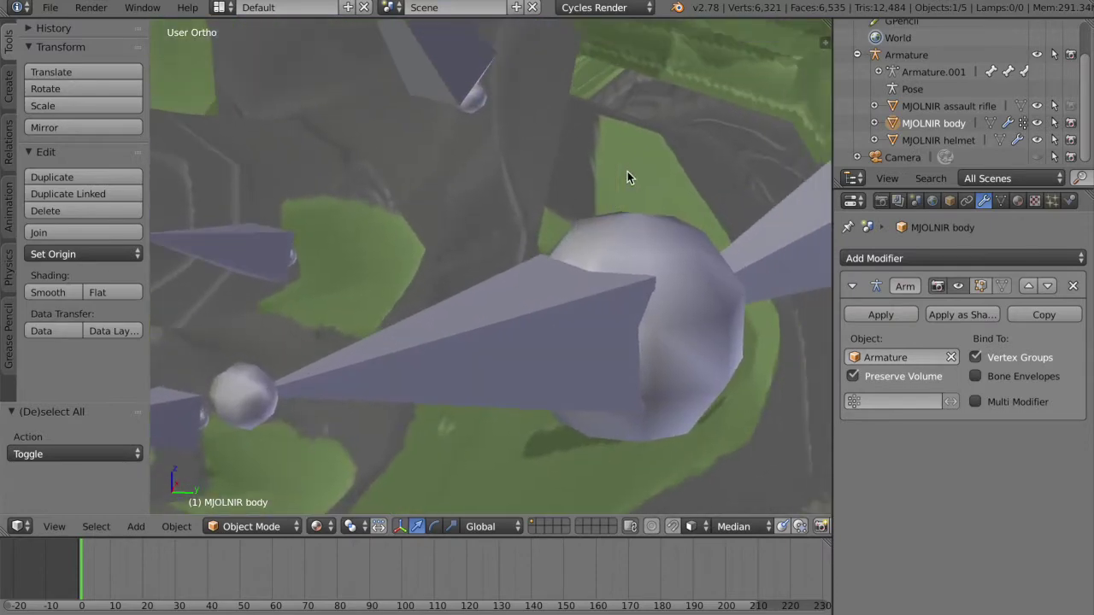
pyautogui.scroll(-1, 632, 100)
pyautogui.moveTo(627, 171); pyautogui.dragTo(633, 221, button='middle')
pyautogui.scroll(-9, 657, 122)
pyautogui.scroll(4, 633, 222)
pyautogui.scroll(2, 633, 226)
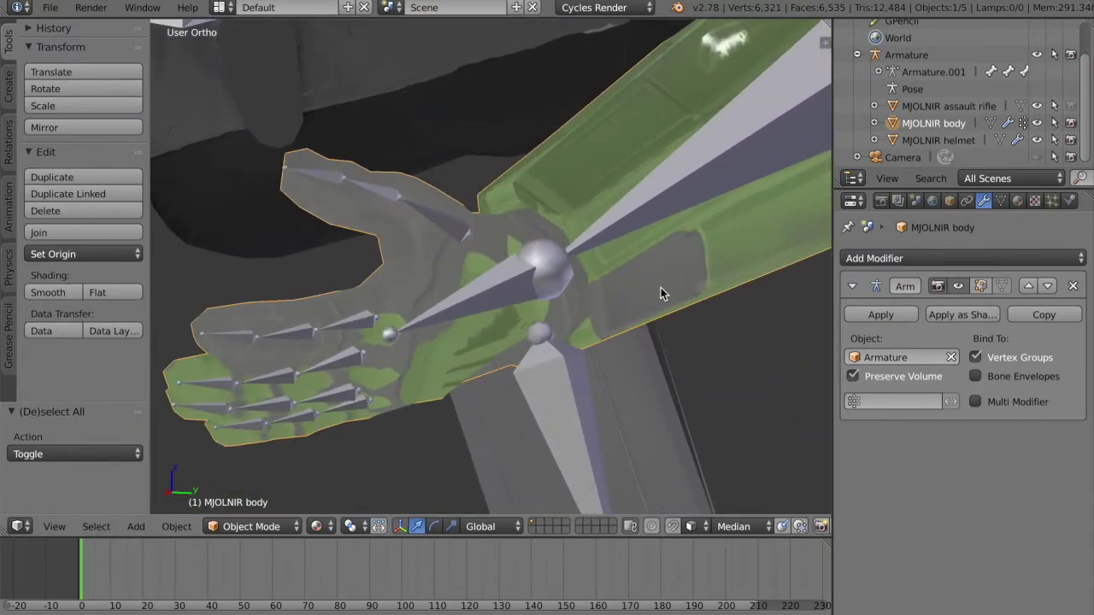
# Step: Put the body mesh in Edit Mode and select only the vertices of the Forearm.L vertex group
pyautogui.click(1004, 202)
pyautogui.press('Tab')
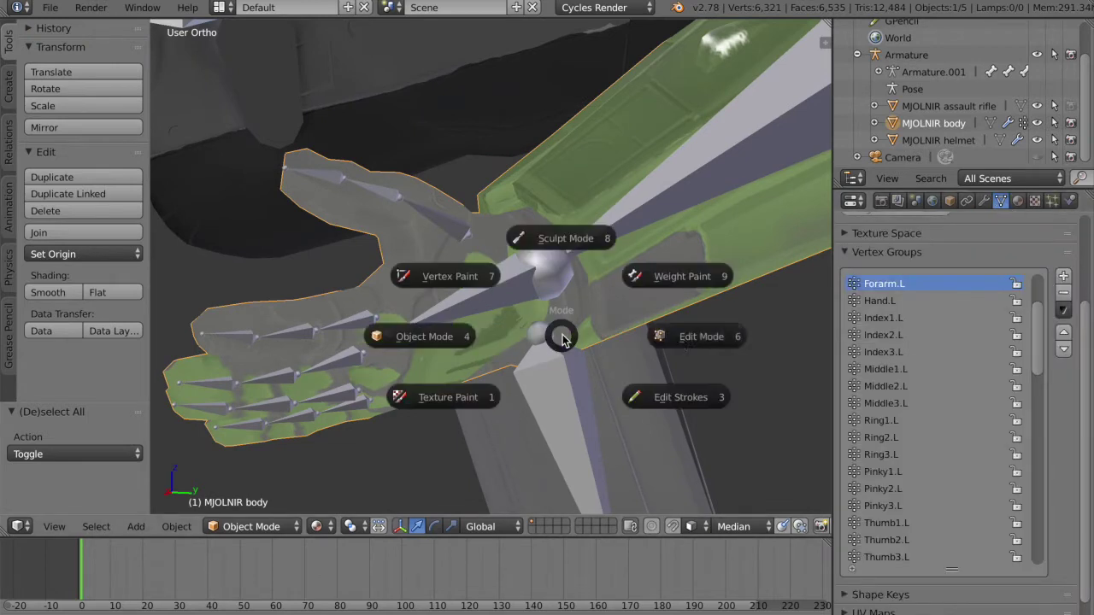
pyautogui.click(680, 338)
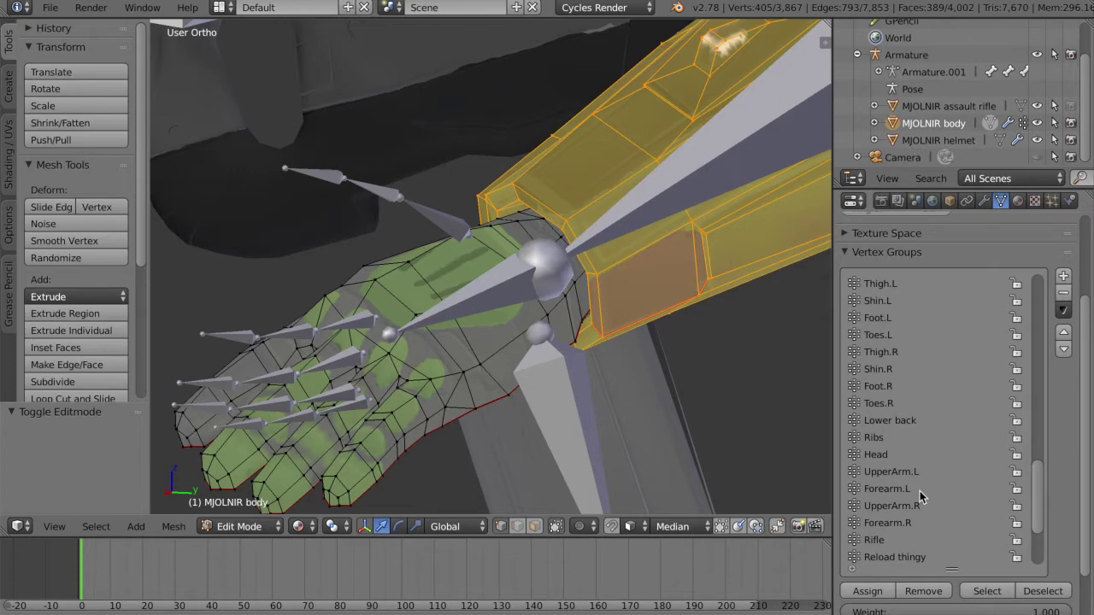
pyautogui.press('a')
pyautogui.click(985, 590)
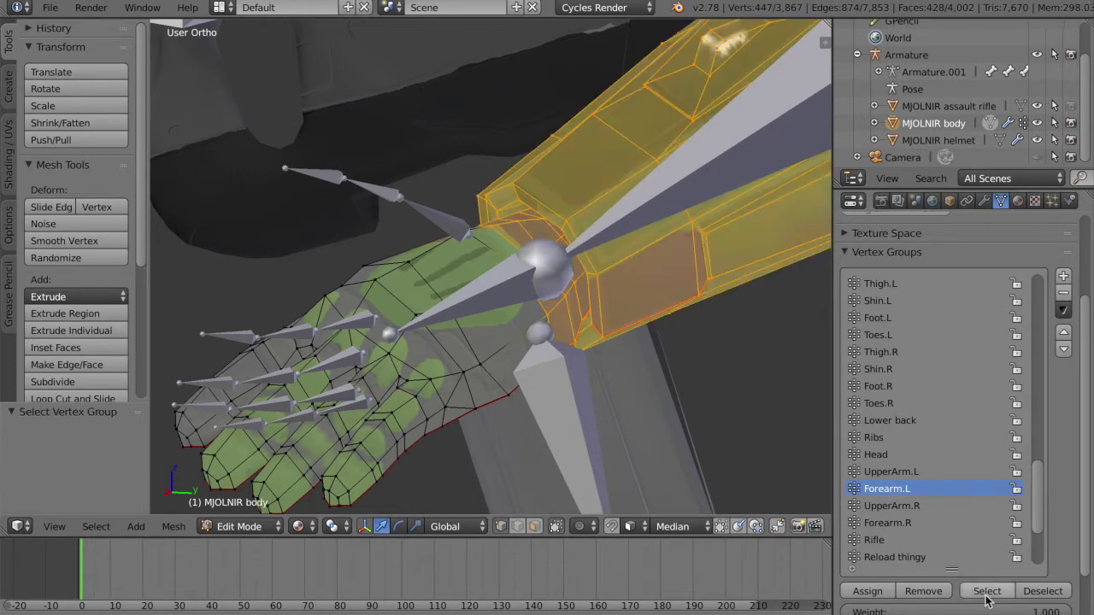
# Step: Deselect the forearm armor geometry around the left cuff while keeping the glove's wrist vertices selected
pyautogui.press('KP_Decimal')
pyautogui.moveTo(661, 443); pyautogui.dragTo(662, 443, button='middle')
pyautogui.scroll(3, 661, 443)
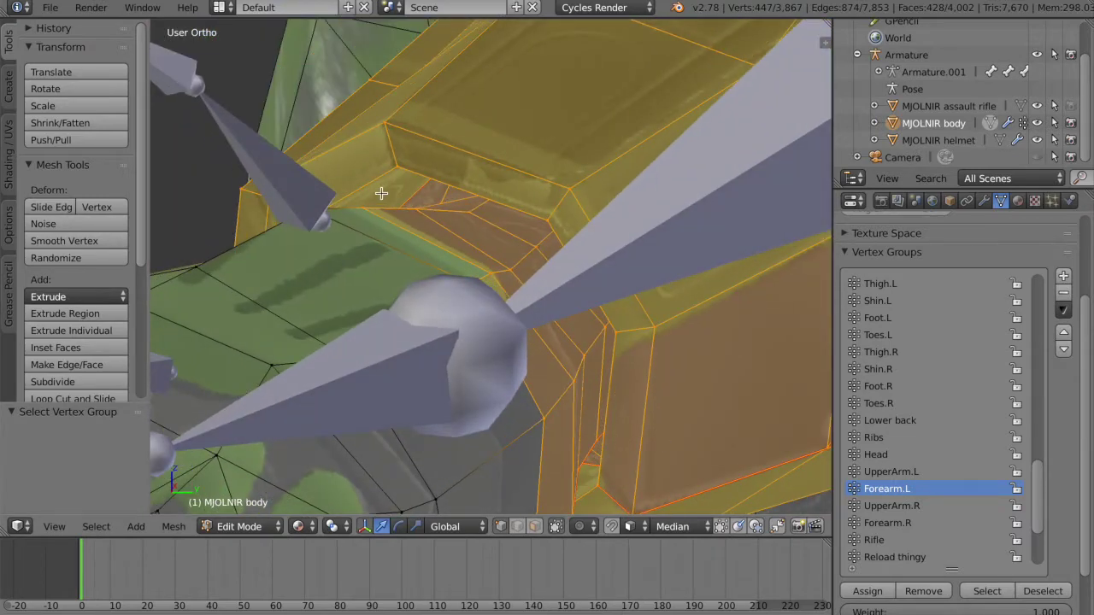
pyautogui.press('KP_8')
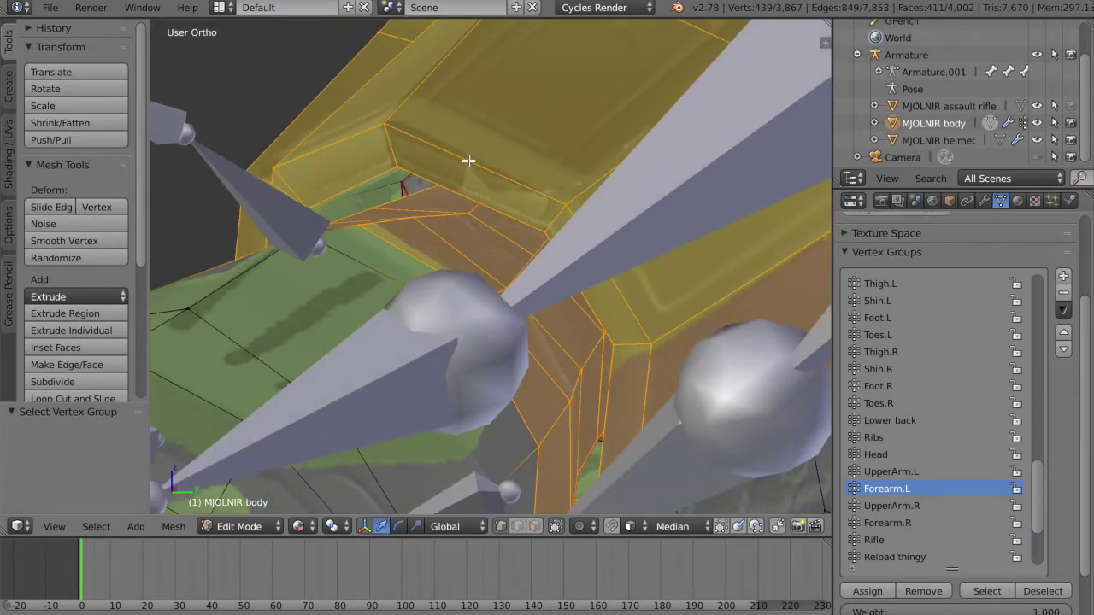
pyautogui.press('KP_8')
pyautogui.moveTo(381, 170); pyautogui.dragTo(371, 175, button='middle')
pyautogui.keyDown('alt'); pyautogui.keyDown('shift'); pyautogui.rightClick(386, 168); pyautogui.keyUp('shift'); pyautogui.keyUp('alt')
pyautogui.keyDown('alt'); pyautogui.keyDown('shift'); pyautogui.rightClick(537, 166); pyautogui.keyUp('shift'); pyautogui.keyUp('alt')
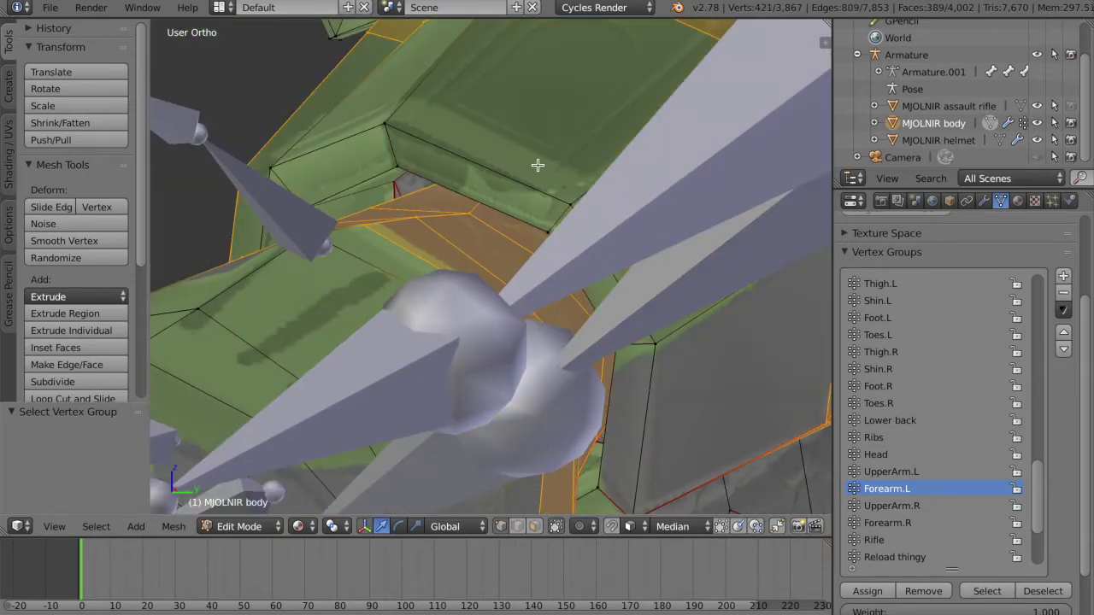
pyautogui.scroll(-3, 537, 166)
pyautogui.moveTo(538, 166); pyautogui.dragTo(530, 175, button='middle')
pyautogui.press('KP_8')
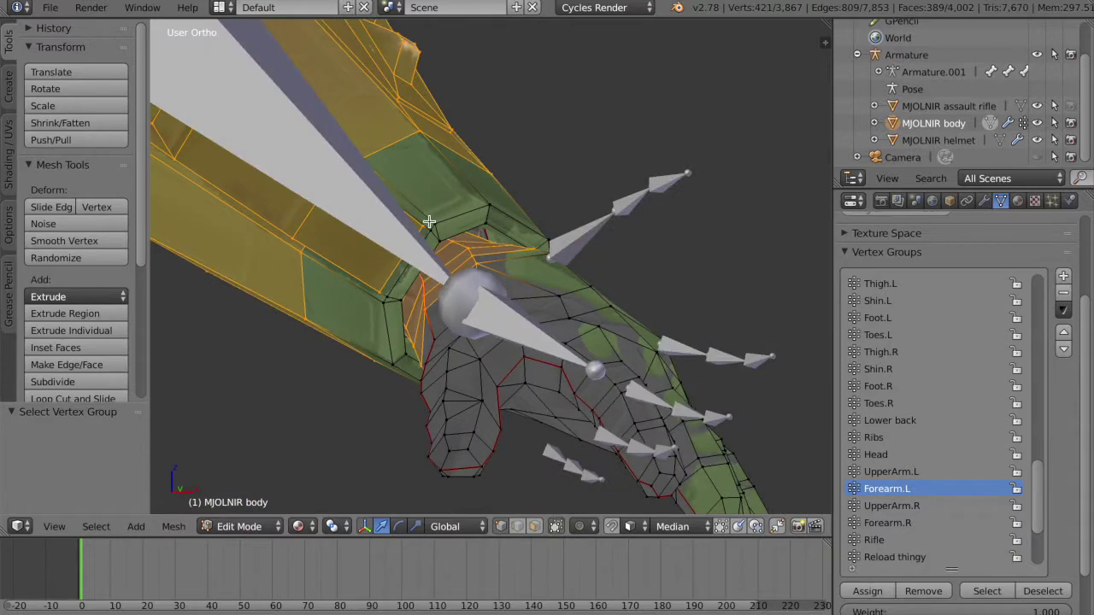
# Step: Allow selection through the mesh and deselect the rest of the left forearm, leaving only the glove's wrist vertices selected
pyautogui.press('KP_8')
pyautogui.press('KP_8')
pyautogui.press('KP_8')
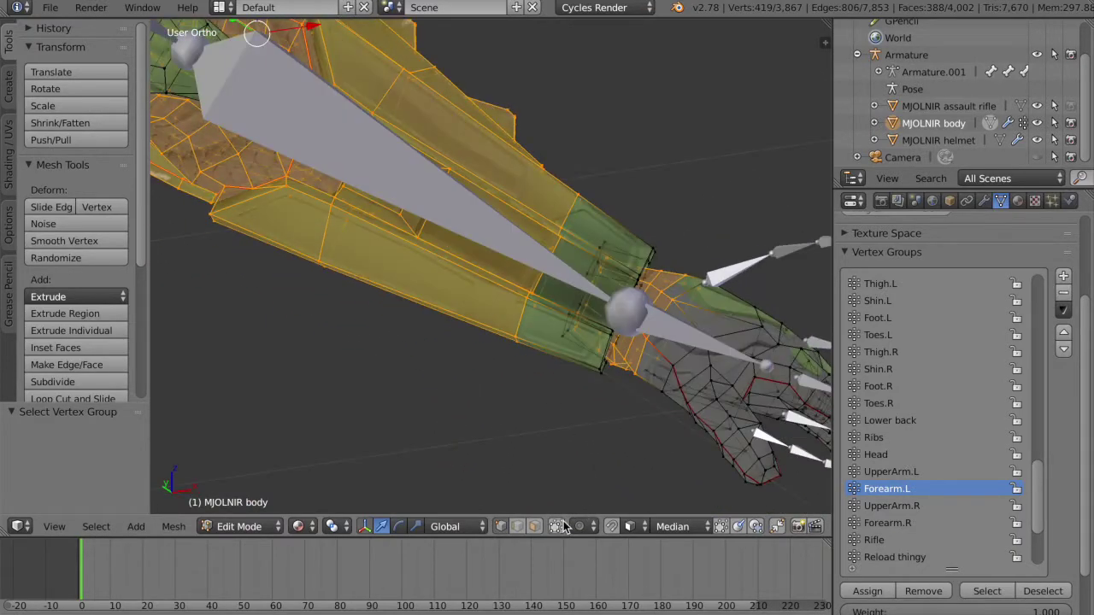
pyautogui.press('KP_8')
pyautogui.press('KP_8')
pyautogui.press('KP_8')
pyautogui.press('KP_8')
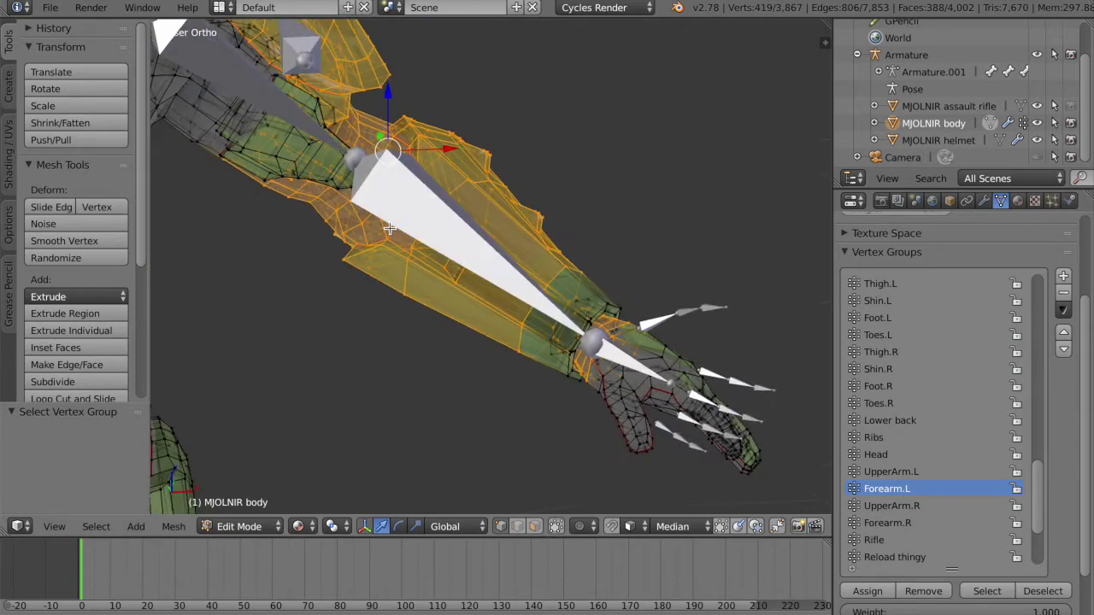
pyautogui.press('KP_1')
pyautogui.moveTo(266, 38); pyautogui.dragTo(526, 396, button='middle')
pyautogui.moveTo(617, 299); pyautogui.dragTo(653, 321, button='middle')
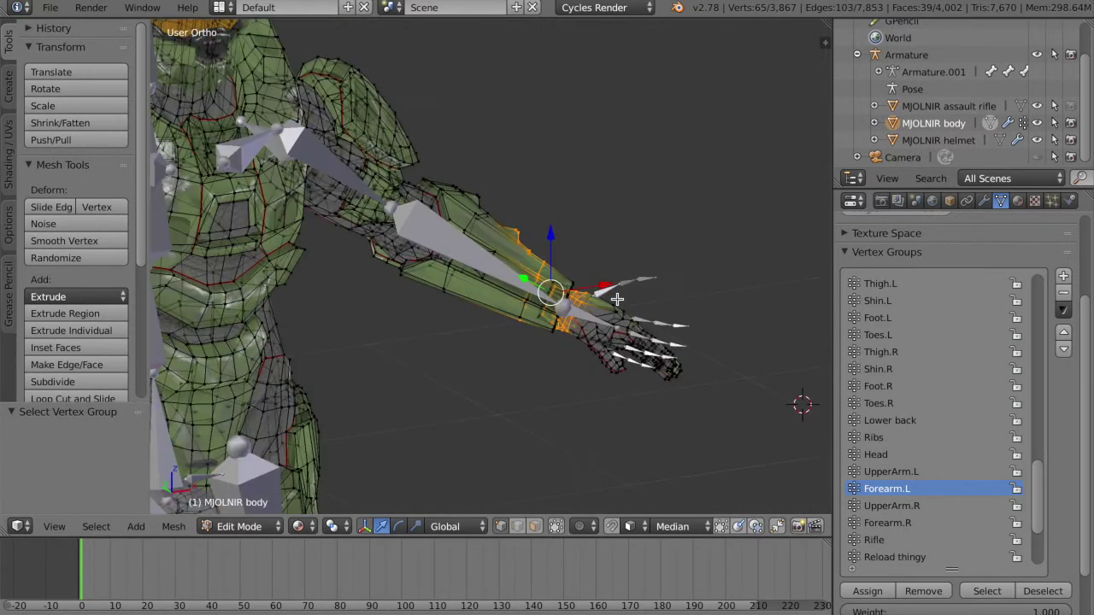
pyautogui.scroll(4, 617, 299)
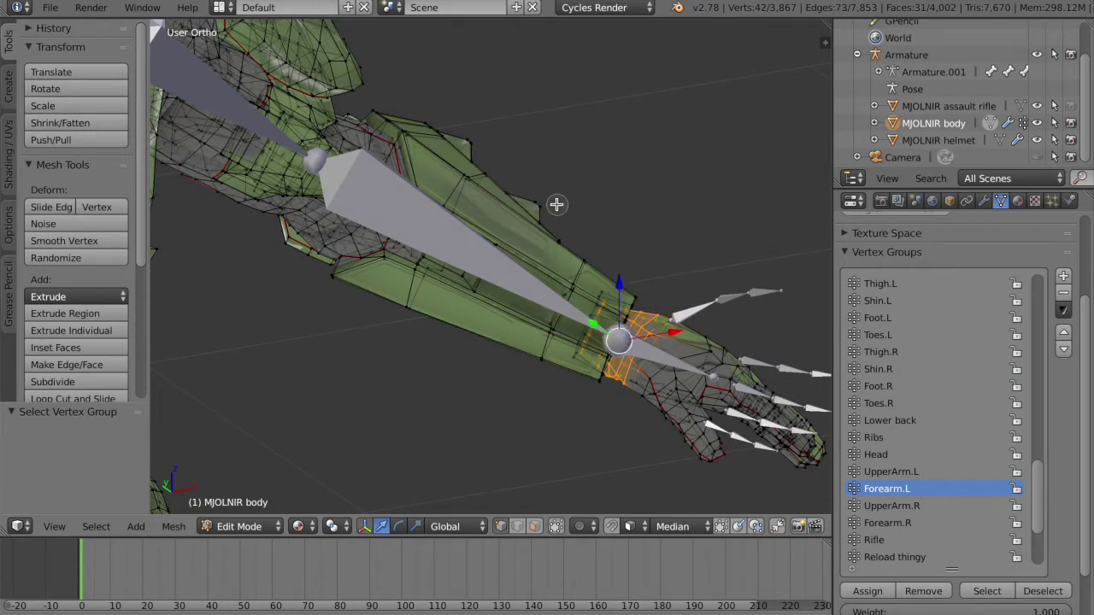
# Step: Remove the selected wrist vertices from the Forearm.L group, then clear the selection and reselect the group to check it
pyautogui.scroll(-4, 639, 254)
pyautogui.moveTo(638, 254); pyautogui.dragTo(333, 239, button='middle')
pyautogui.press('a')
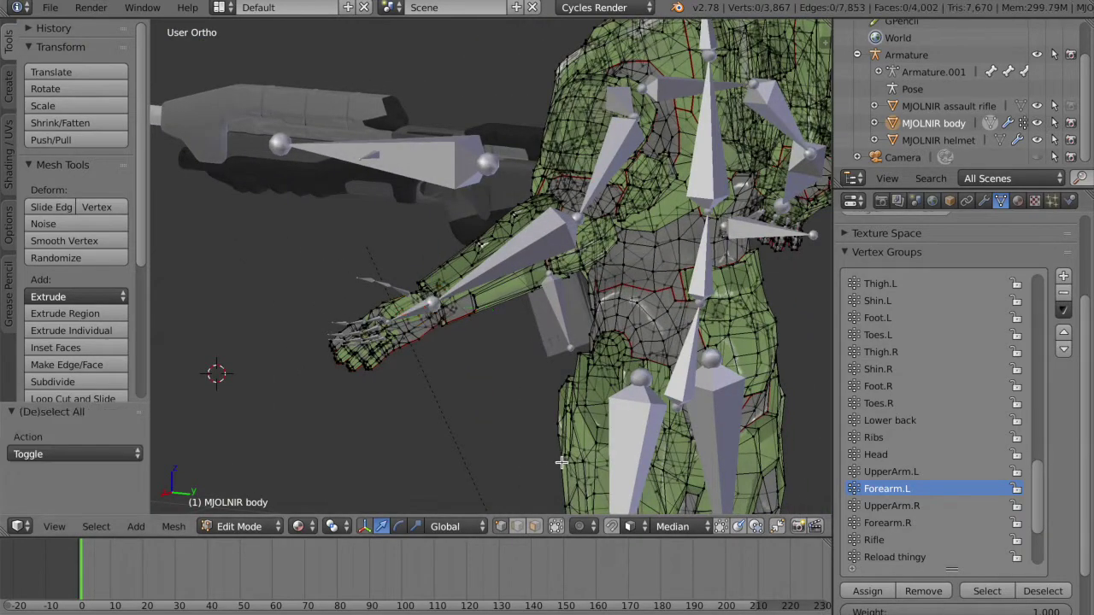
pyautogui.click(976, 588)
pyautogui.scroll(5, 640, 450)
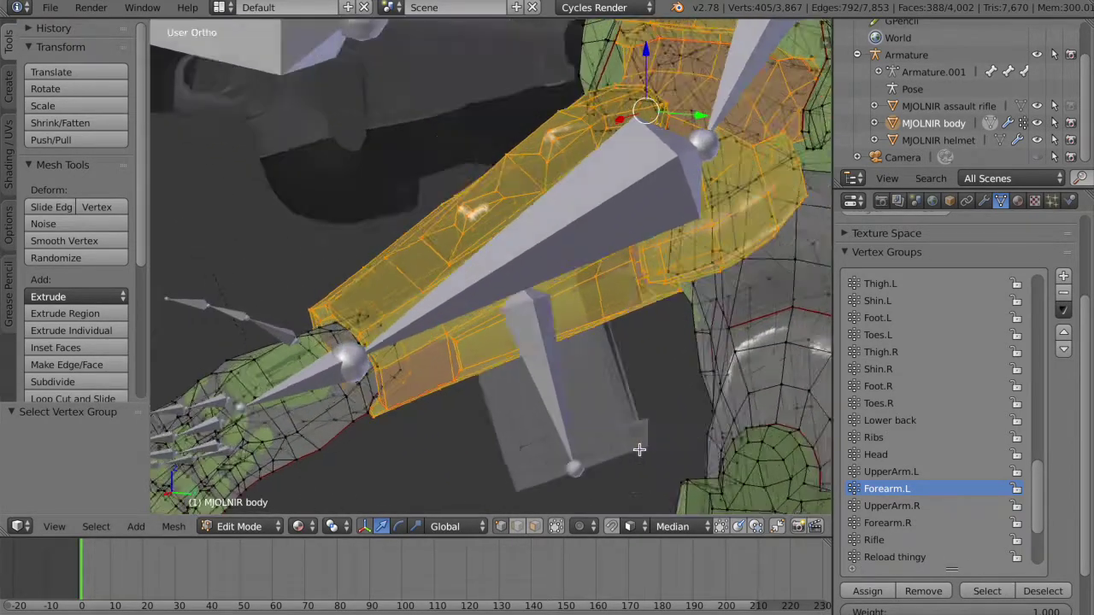
# Step: Return to Object Mode with everything deselected and check the left wrist, hand and whole character
pyautogui.press('KP_4')
pyautogui.press('KP_4')
pyautogui.press('KP_4')
pyautogui.moveTo(640, 450); pyautogui.dragTo(693, 342, button='middle')
pyautogui.press('Tab')
pyautogui.click(573, 336)
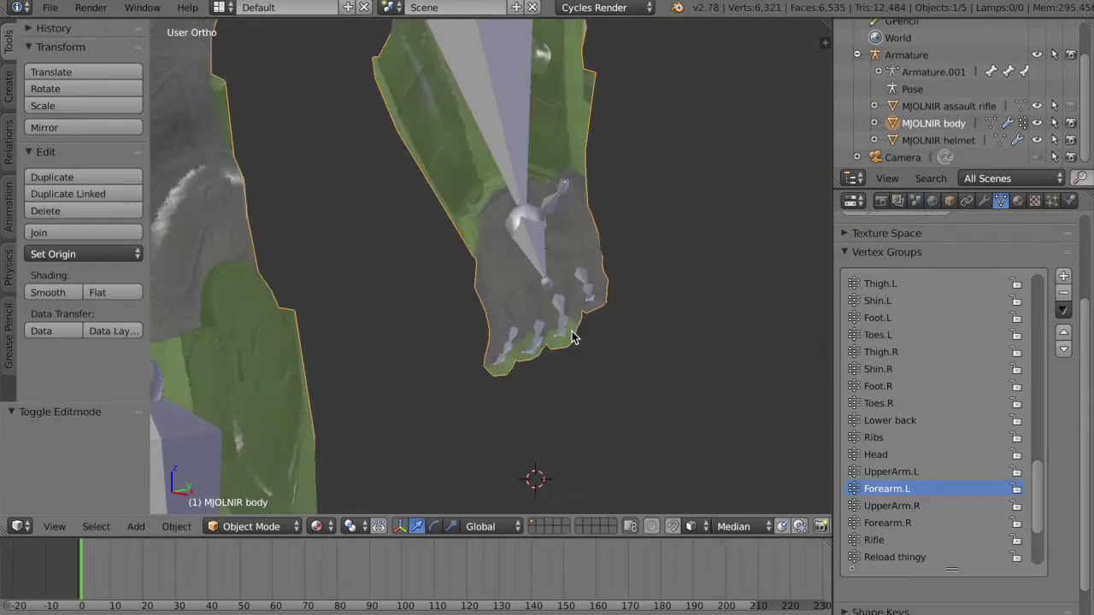
pyautogui.moveTo(574, 337); pyautogui.dragTo(700, 329, button='middle')
pyautogui.press('a')
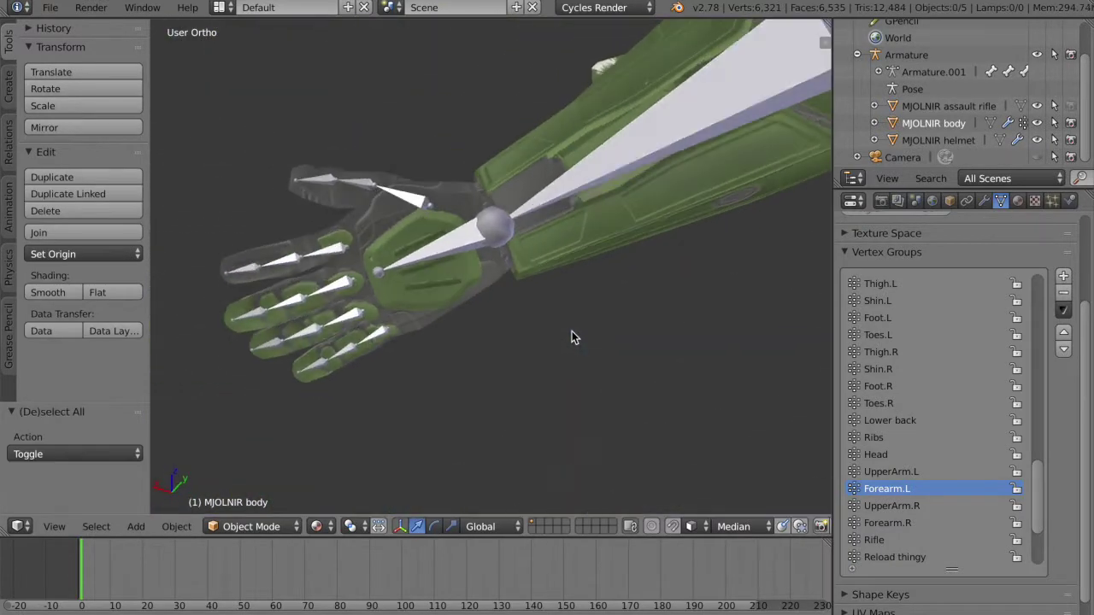
pyautogui.moveTo(511, 281); pyautogui.dragTo(511, 214, button='middle')
pyautogui.moveTo(519, 376); pyautogui.dragTo(611, 444, button='middle')
pyautogui.scroll(-7, 519, 376)
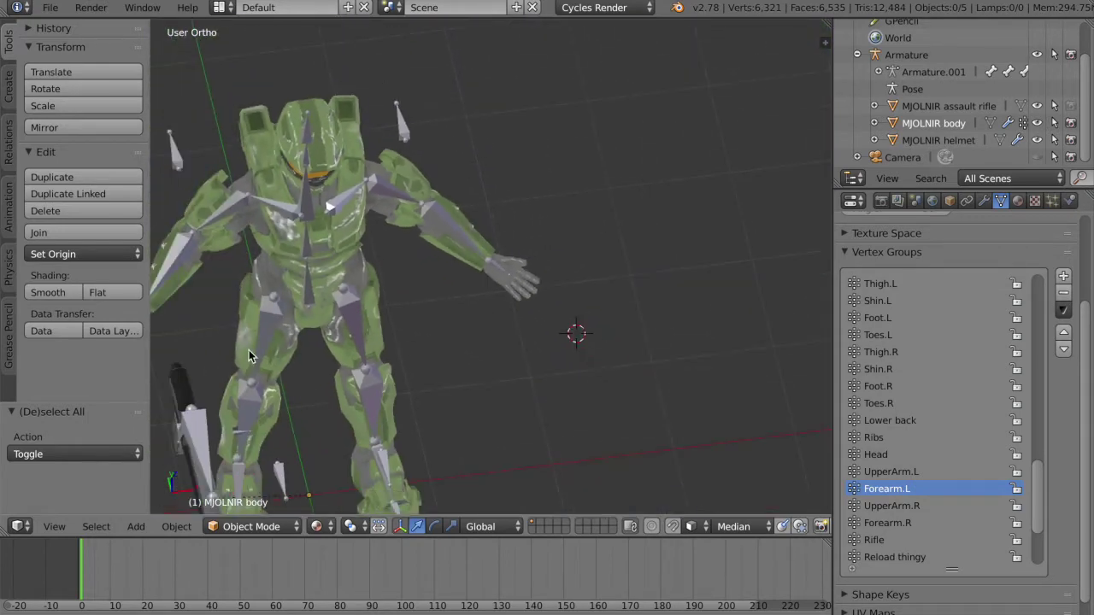
pyautogui.keyDown('shift'); pyautogui.moveTo(249, 349); pyautogui.dragTo(226, 339, button='middle'); pyautogui.keyUp('shift')
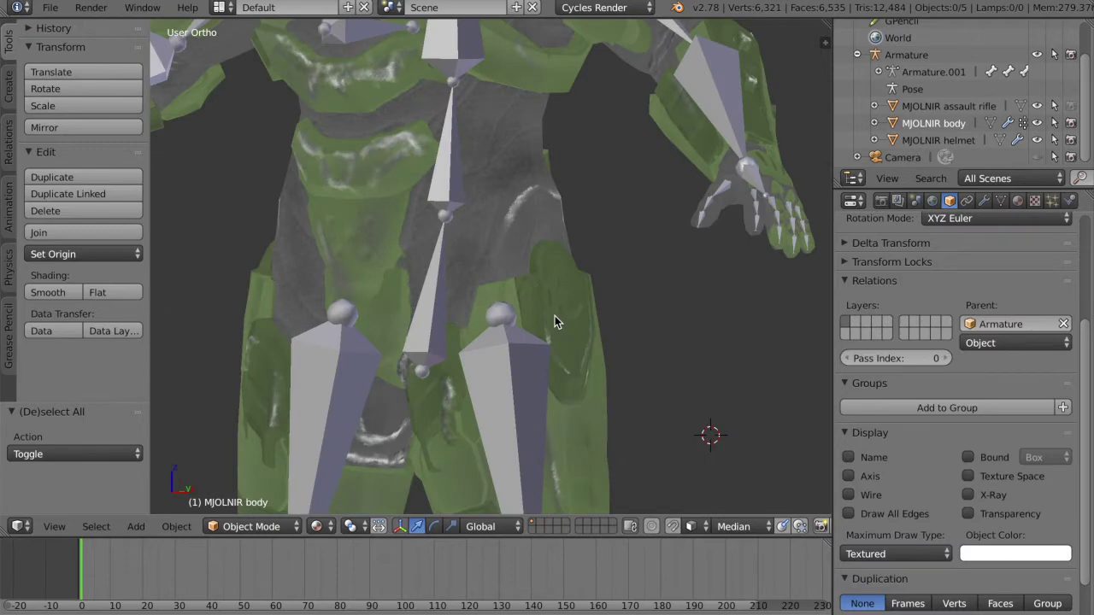
# Step: Examine the body mesh around the waist, hips and upper thighs from the side and several other angles
pyautogui.moveTo(555, 315); pyautogui.dragTo(479, 372, button='middle')
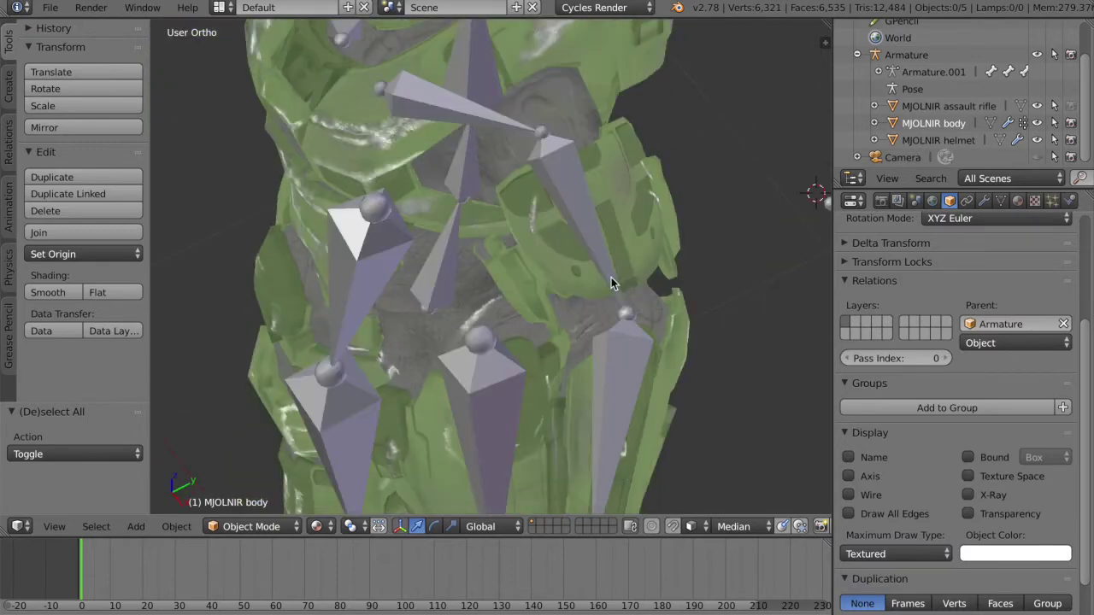
pyautogui.moveTo(611, 277); pyautogui.dragTo(506, 260, button='middle')
pyautogui.scroll(-2, 611, 277)
pyautogui.scroll(3, 611, 277)
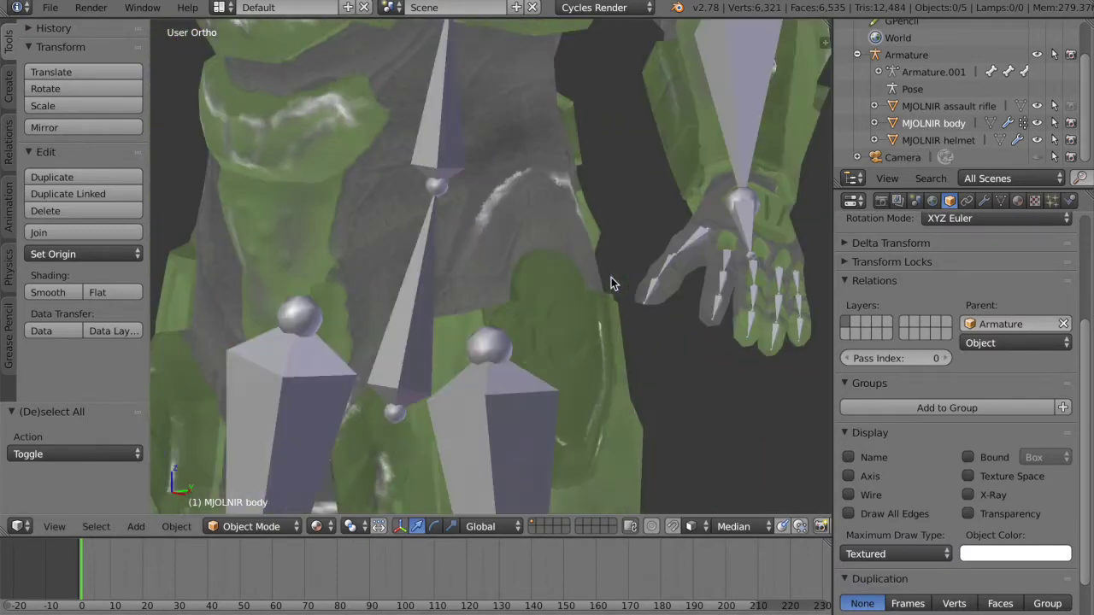
pyautogui.scroll(-2, 611, 276)
pyautogui.rightClick(491, 277)
pyautogui.moveTo(588, 283)
pyautogui.mouseDown(button='middle')
pyautogui.moveTo(636, 283)
pyautogui.moveTo(579, 283)
pyautogui.mouseUp(button='middle')
pyautogui.scroll(-3, 588, 283)
pyautogui.scroll(1, 588, 282)
pyautogui.press('KP_3')
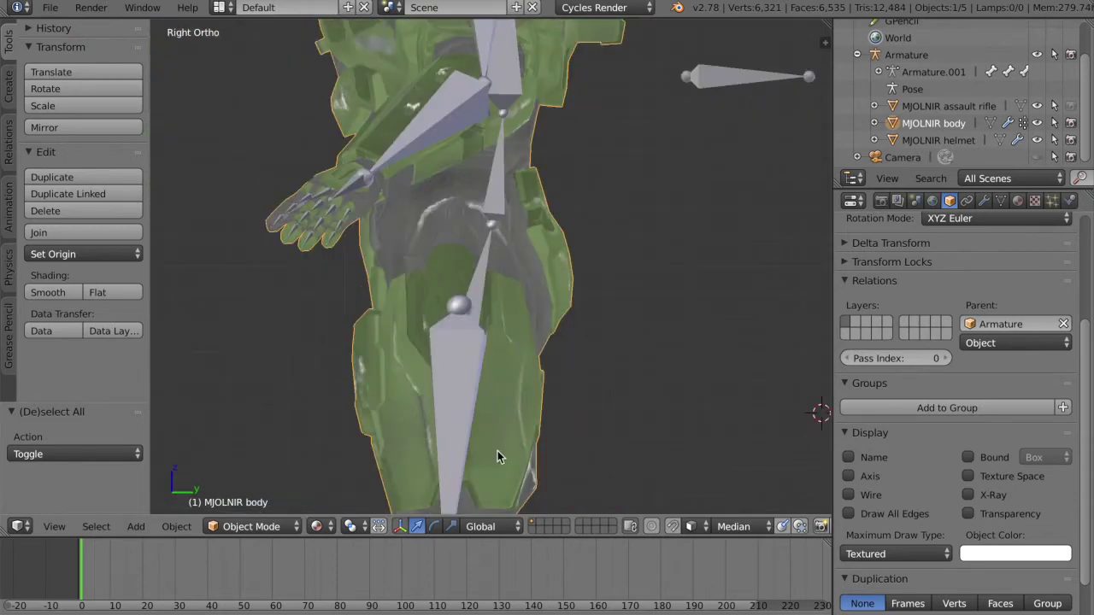
pyautogui.moveTo(215, 250); pyautogui.dragTo(508, 249, button='middle')
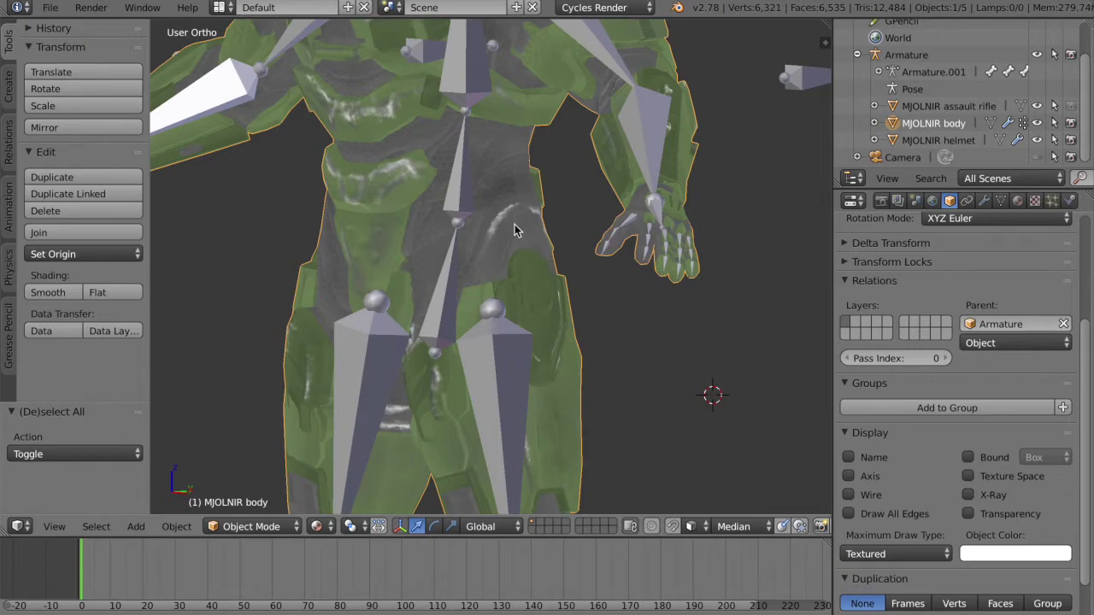
pyautogui.moveTo(514, 223); pyautogui.dragTo(479, 239, button='middle')
pyautogui.scroll(1, 534, 247)
pyautogui.press('KP_3')
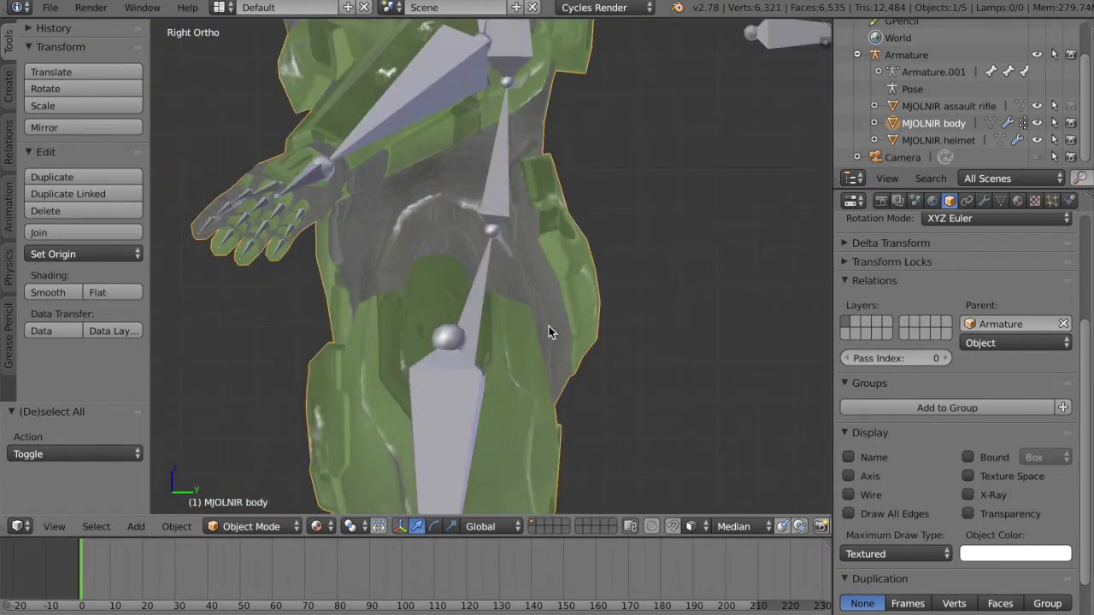
pyautogui.press('KP_1')
# Step: Switch the body mesh to Edit Mode and examine the topology and seams around both hips
pyautogui.press('Tab')
pyautogui.click(688, 342)
pyautogui.moveTo(689, 342); pyautogui.dragTo(690, 342, button='middle')
pyautogui.scroll(3, 691, 342)
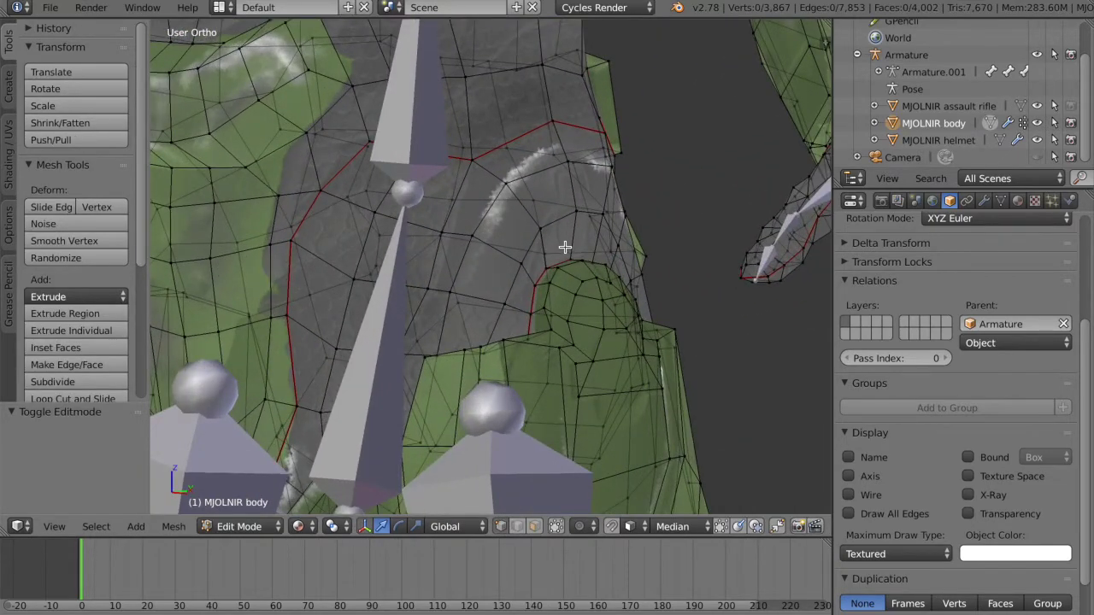
pyautogui.moveTo(565, 247); pyautogui.dragTo(408, 256, button='middle')
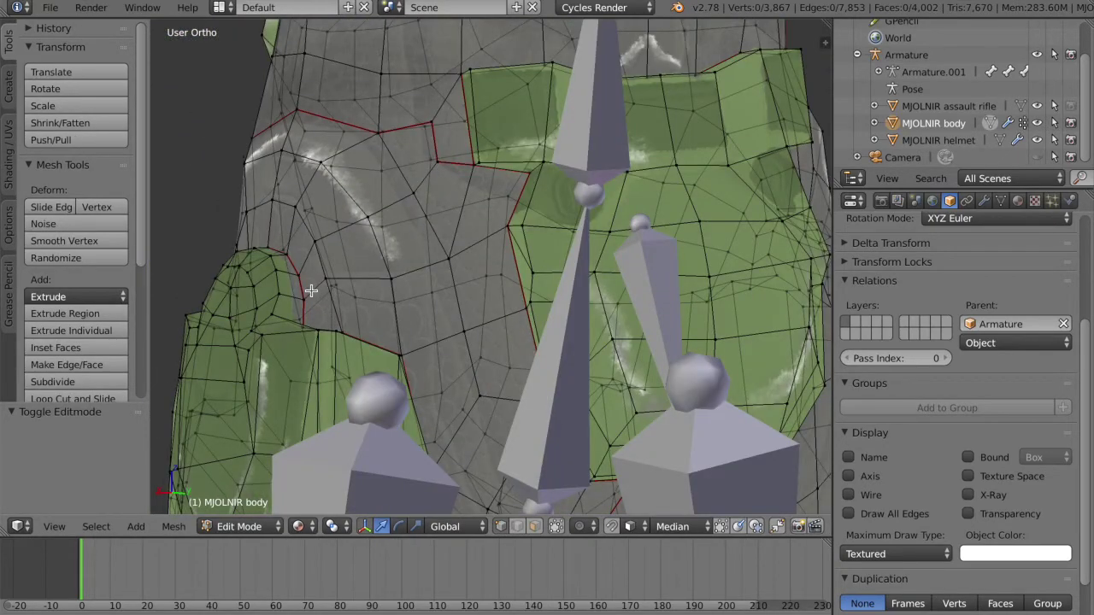
pyautogui.moveTo(311, 290); pyautogui.dragTo(439, 332, button='middle')
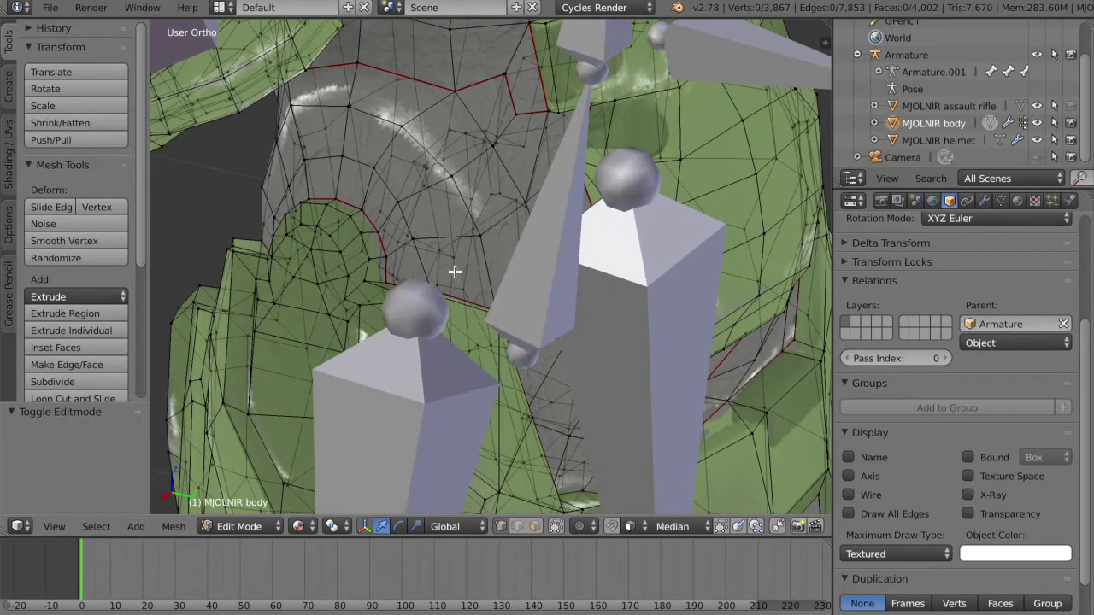
pyautogui.moveTo(456, 369); pyautogui.dragTo(499, 274, button='middle')
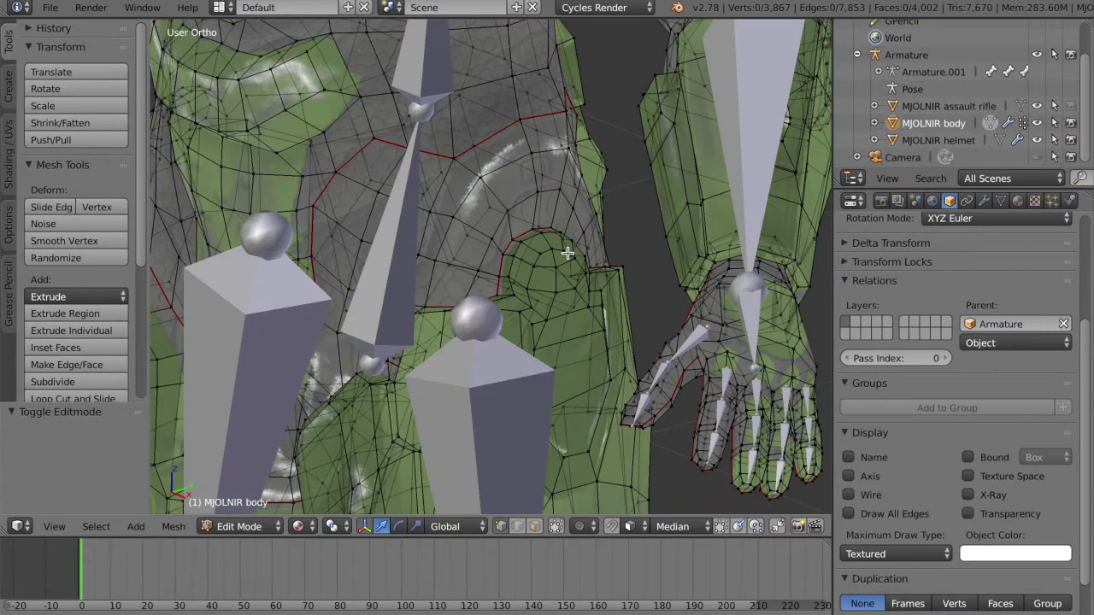
# Step: Zoom in on the left hip joint and select all mesh geometry linked to it
pyautogui.press('KP_3')
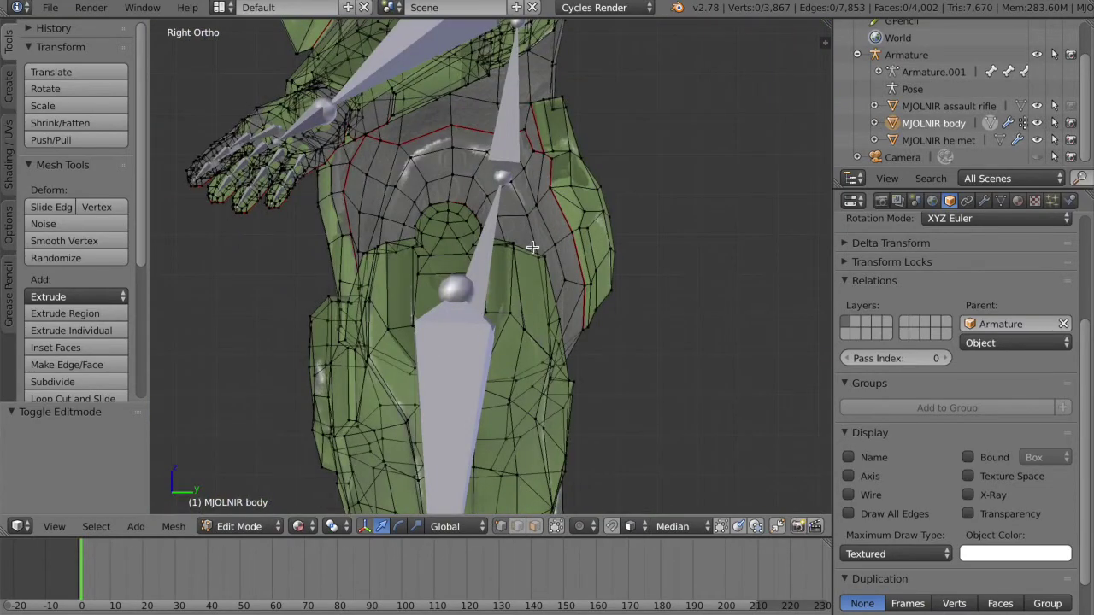
pyautogui.scroll(5, 531, 252)
pyautogui.moveTo(534, 247); pyautogui.dragTo(533, 246, button='middle')
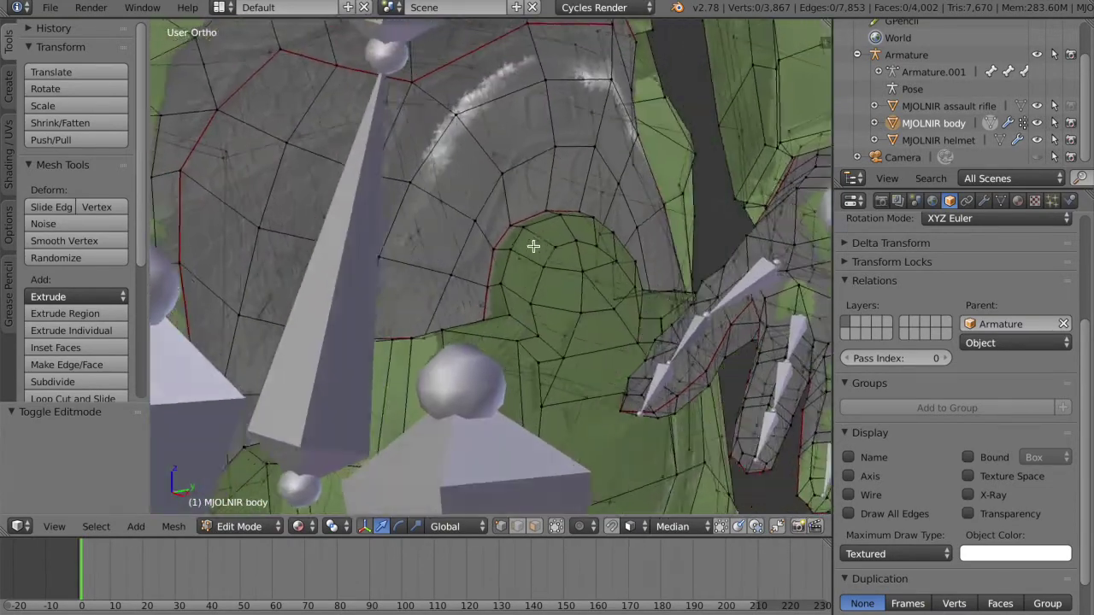
pyautogui.press('KP_4')
pyautogui.press('KP_4')
pyautogui.press('KP_4')
pyautogui.press('KP_4')
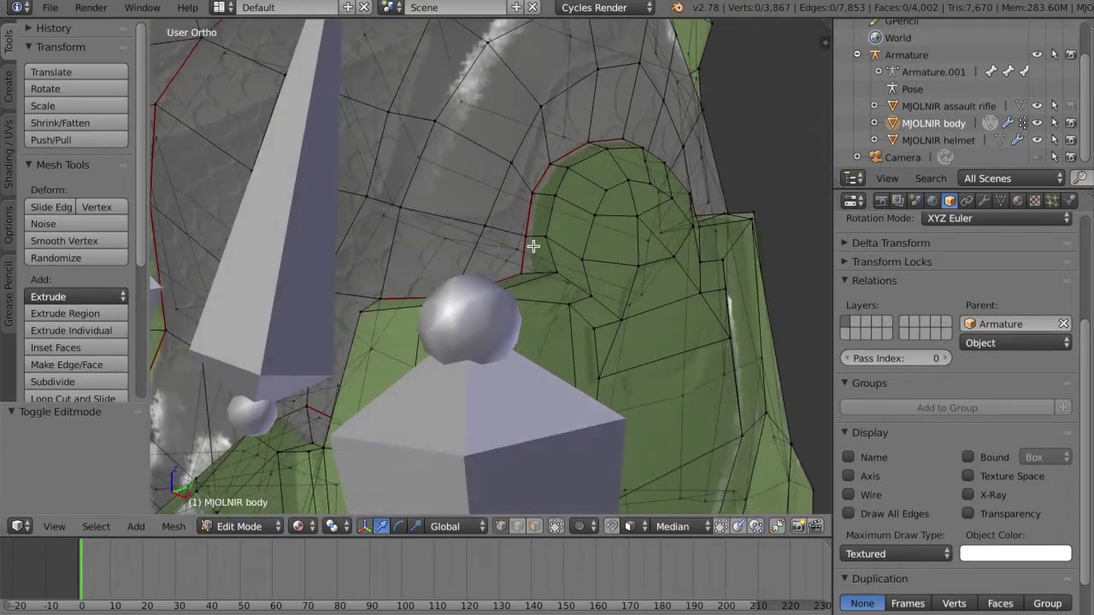
pyautogui.press('KP_4')
pyautogui.press('KP_4')
pyautogui.press('KP_4')
pyautogui.press('KP_4')
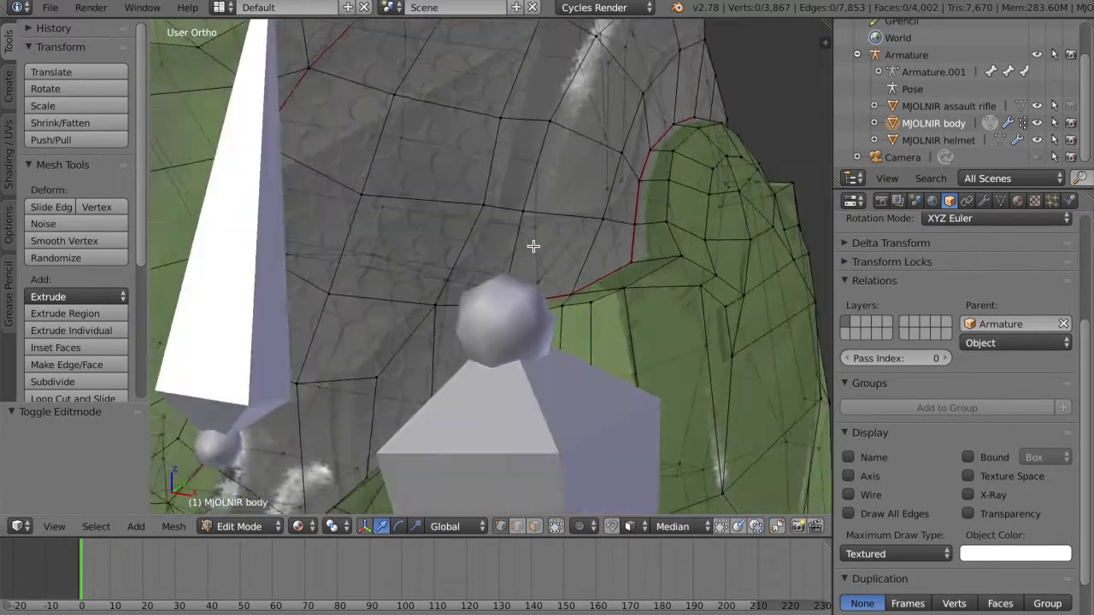
pyautogui.press('l')
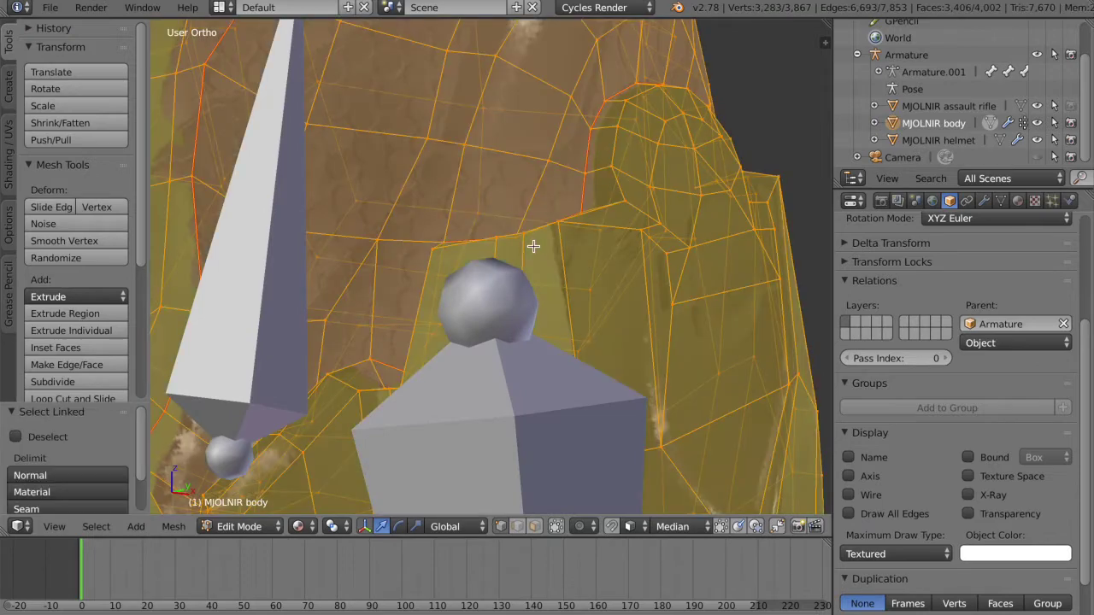
# Step: Deselect everything and knife a cut through the undersuit edges' midpoints around the front and top of the left hip's rounded plate
pyautogui.press('a')
pyautogui.press('k')
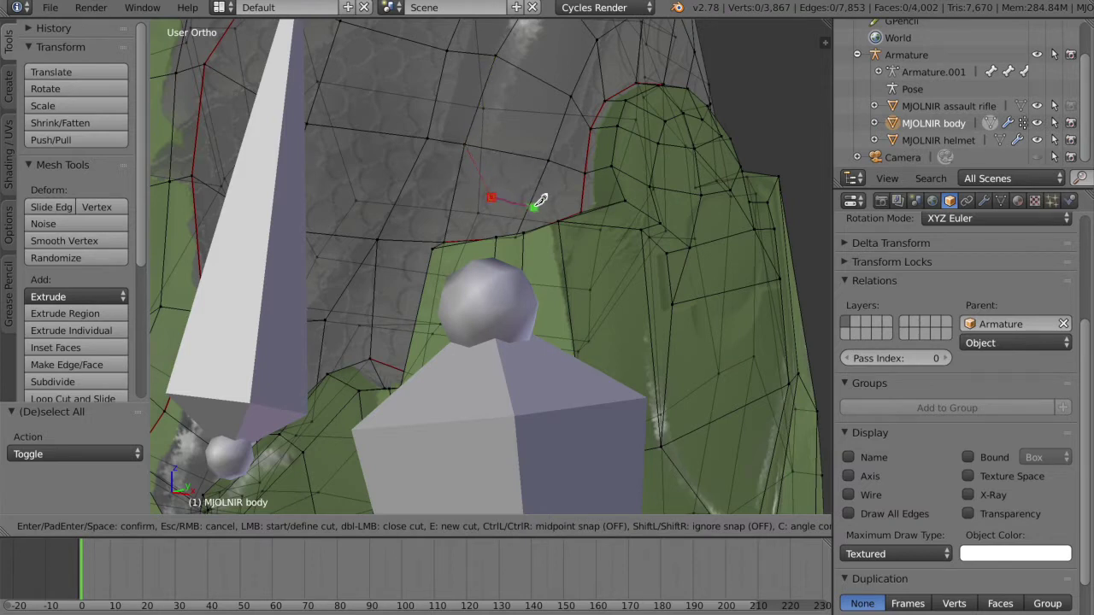
pyautogui.keyDown('ctrl'); pyautogui.click(531, 199); pyautogui.keyUp('ctrl')
pyautogui.moveTo(587, 206); pyautogui.dragTo(525, 210, button='middle')
pyautogui.press('ctrl')
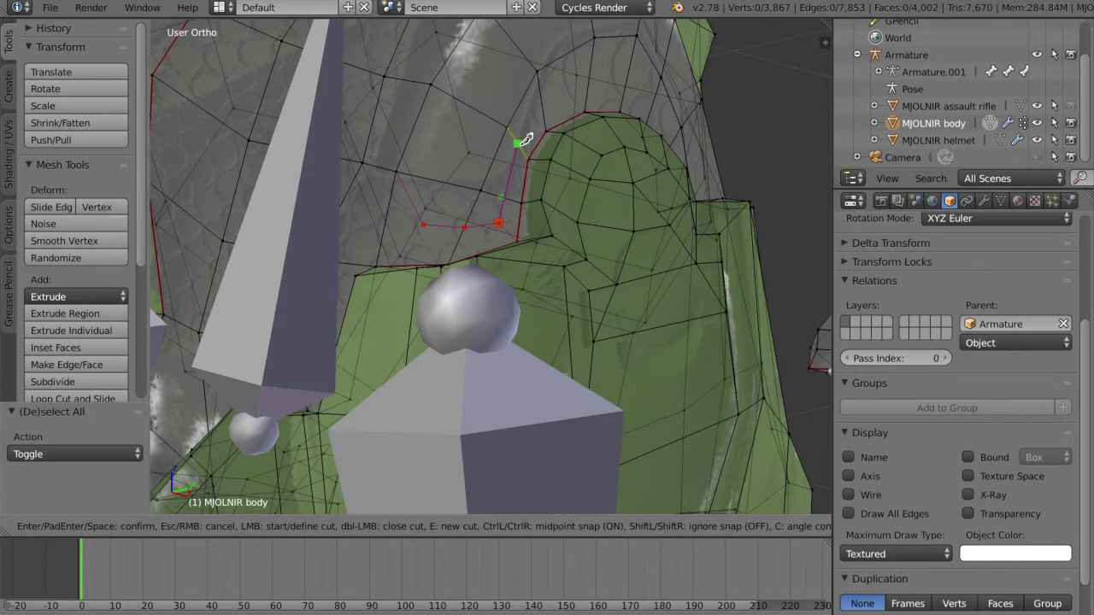
pyautogui.keyDown('ctrl'); pyautogui.click(517, 143); pyautogui.keyUp('ctrl')
pyautogui.keyDown('ctrl'); pyautogui.click(542, 101); pyautogui.keyUp('ctrl')
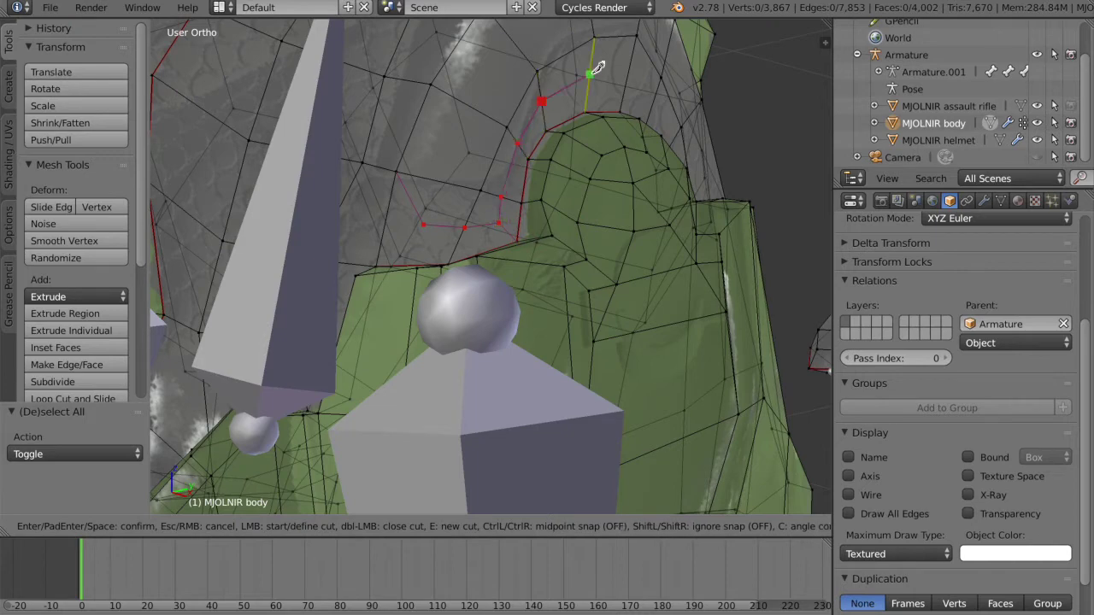
pyautogui.keyDown('ctrl'); pyautogui.click(591, 77); pyautogui.keyUp('ctrl')
# Step: Continue the midpoint-snapped knife cut over and down behind the left hip's rounded plate
pyautogui.moveTo(591, 78); pyautogui.dragTo(414, 72, button='middle')
pyautogui.press('ctrl')
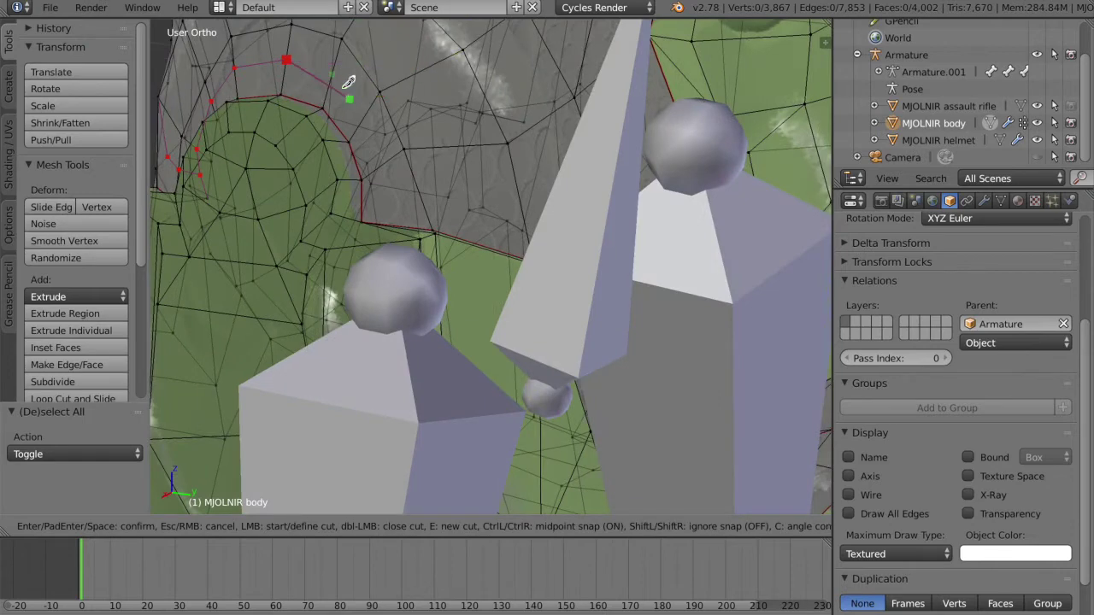
pyautogui.keyDown('ctrl'); pyautogui.click(339, 73); pyautogui.keyUp('ctrl')
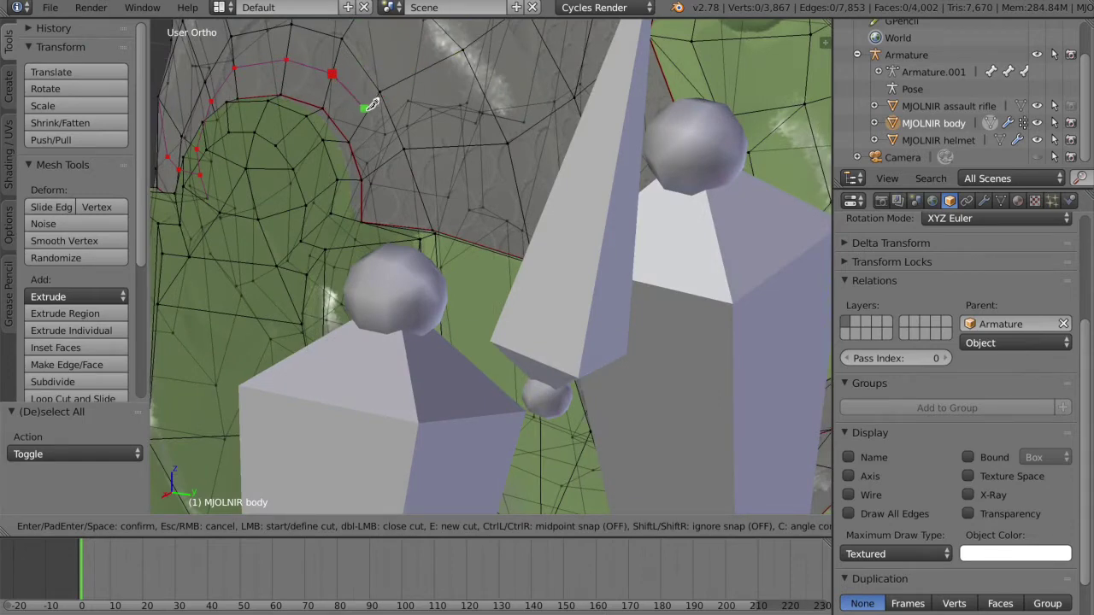
pyautogui.keyDown('ctrl'); pyautogui.click(388, 163); pyautogui.keyUp('ctrl')
pyautogui.moveTo(388, 162); pyautogui.dragTo(390, 162, button='middle')
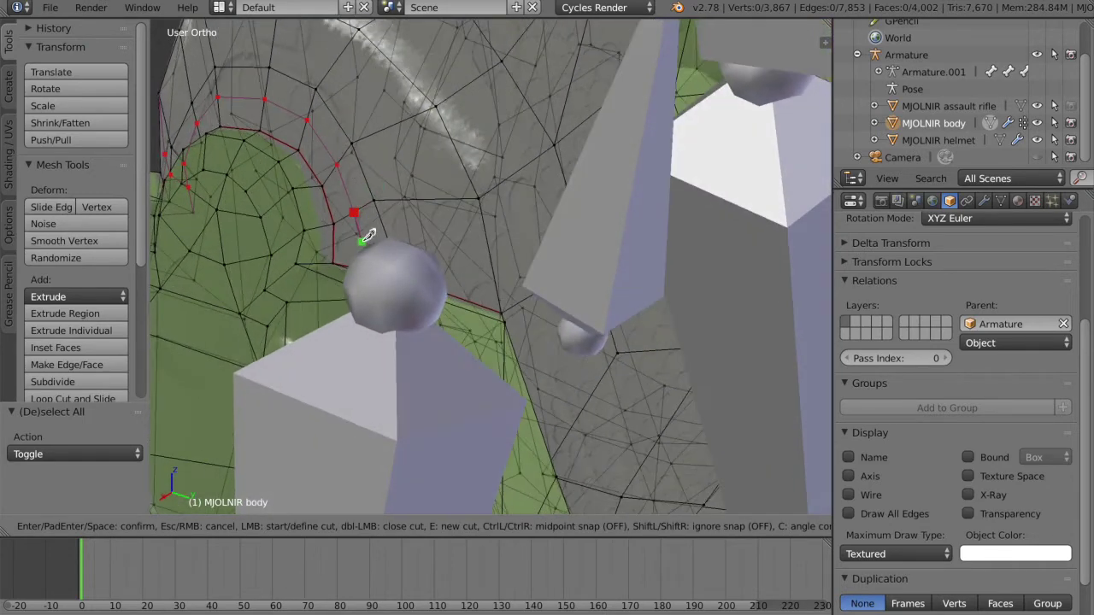
pyautogui.moveTo(368, 236); pyautogui.dragTo(287, 231, button='middle')
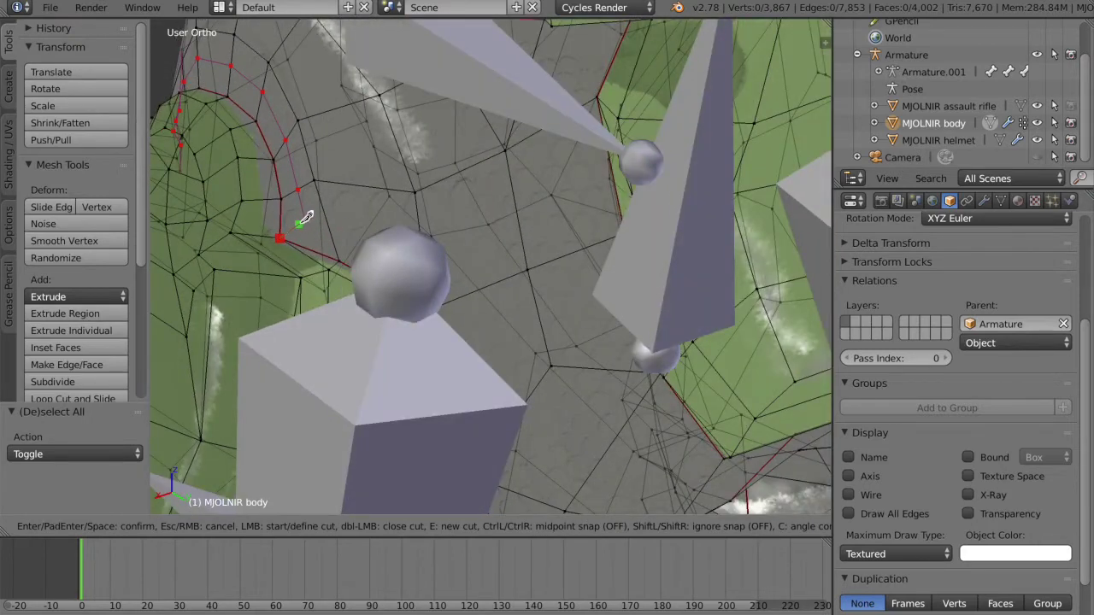
pyautogui.moveTo(404, 214); pyautogui.dragTo(386, 206, button='middle')
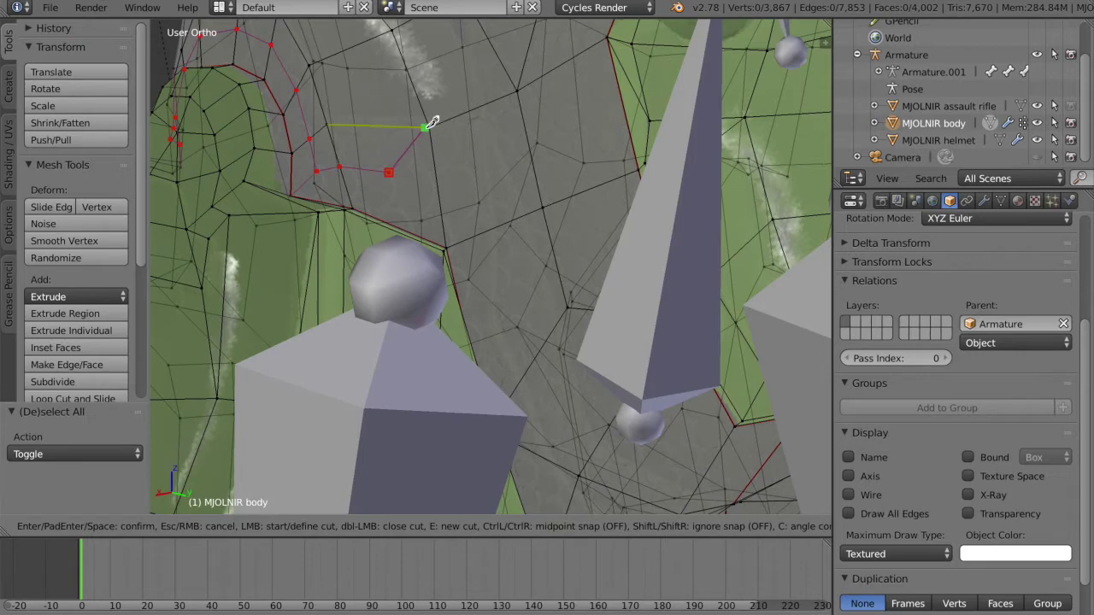
pyautogui.click(390, 172)
# Step: Bring the knife cut back to the front of the left hip and apply it to the mesh
pyautogui.moveTo(417, 234); pyautogui.dragTo(406, 228, button='middle')
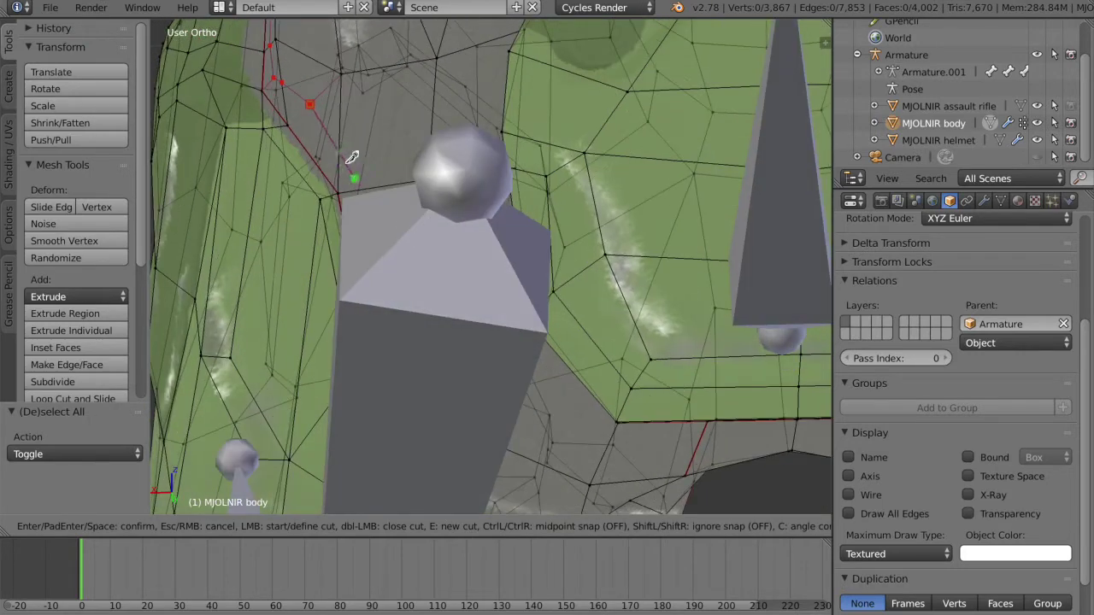
pyautogui.press('ctrl')
pyautogui.moveTo(299, 157); pyautogui.dragTo(346, 198, button='middle')
pyautogui.scroll(-6, 346, 198)
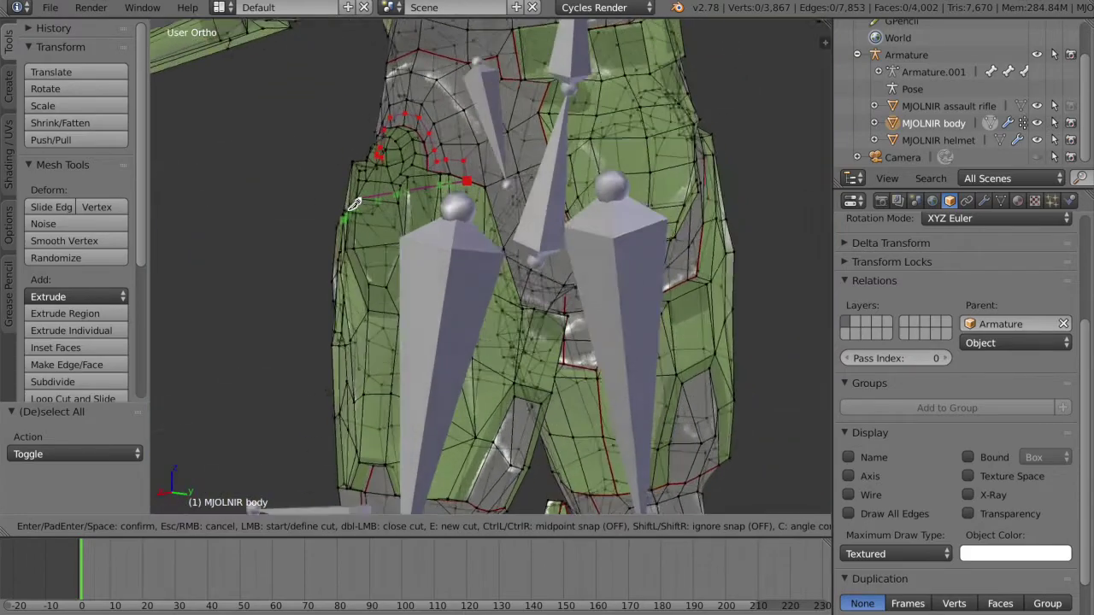
pyautogui.moveTo(353, 204); pyautogui.dragTo(514, 65, button='middle')
pyautogui.scroll(6, 428, 220)
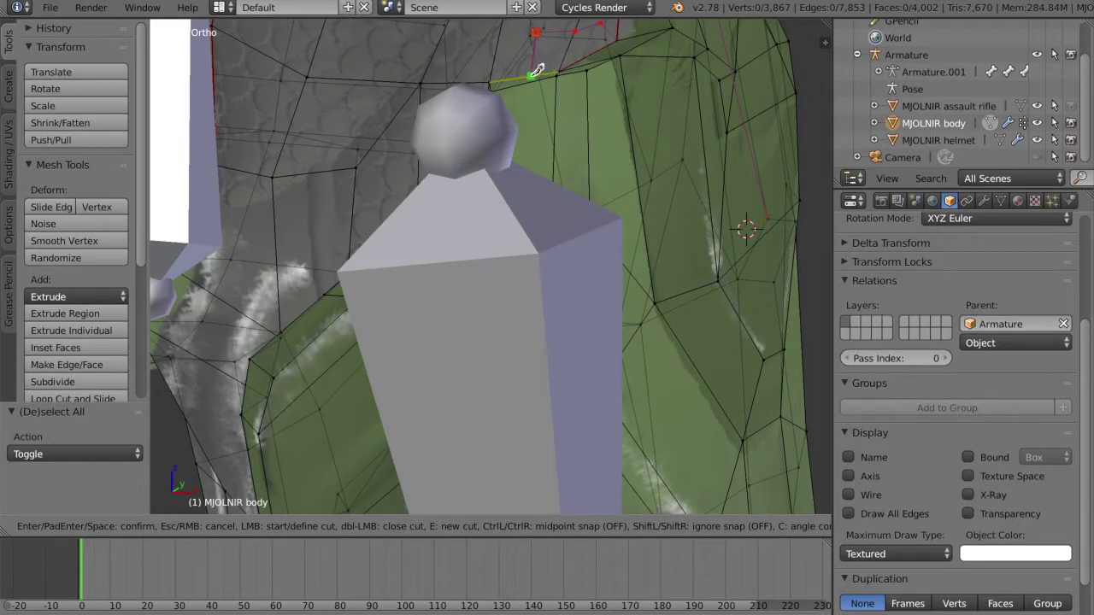
pyautogui.moveTo(594, 145); pyautogui.dragTo(598, 141, button='middle')
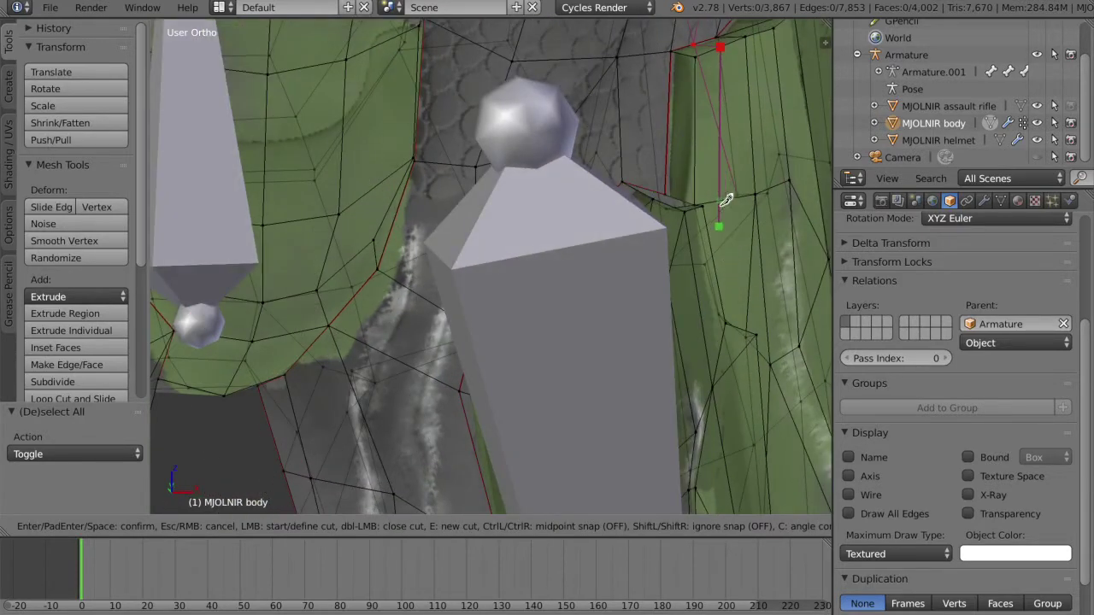
pyautogui.press('Return')
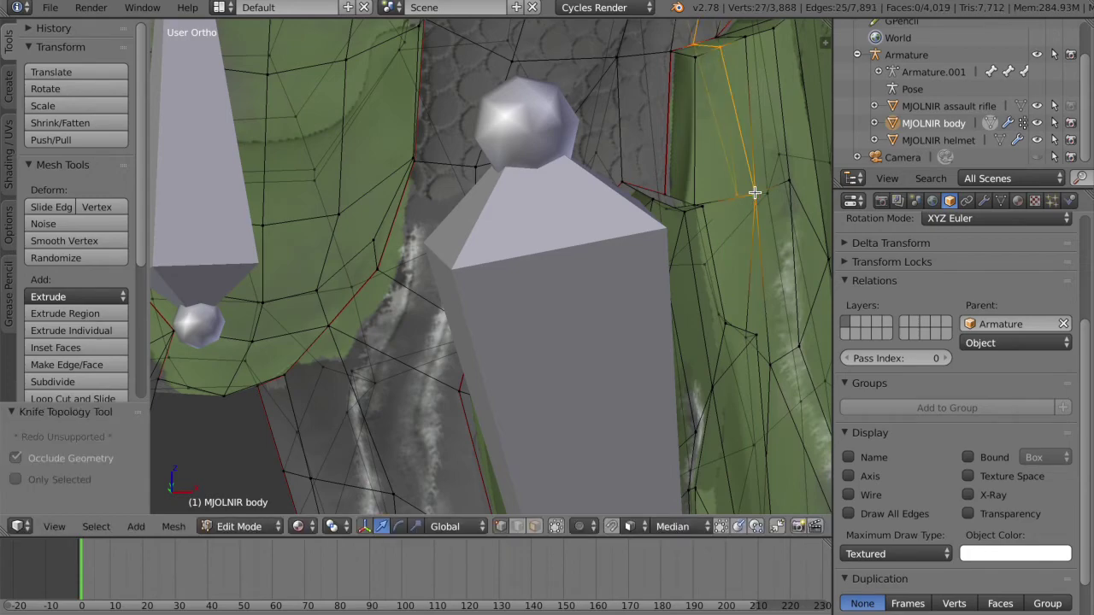
# Step: Deselect the new cut edges and save the file over the existing version
pyautogui.scroll(-5, 756, 189)
pyautogui.hotkey('ctrl', 's')
pyautogui.click(653, 238)
pyautogui.scroll(-2, 652, 239)
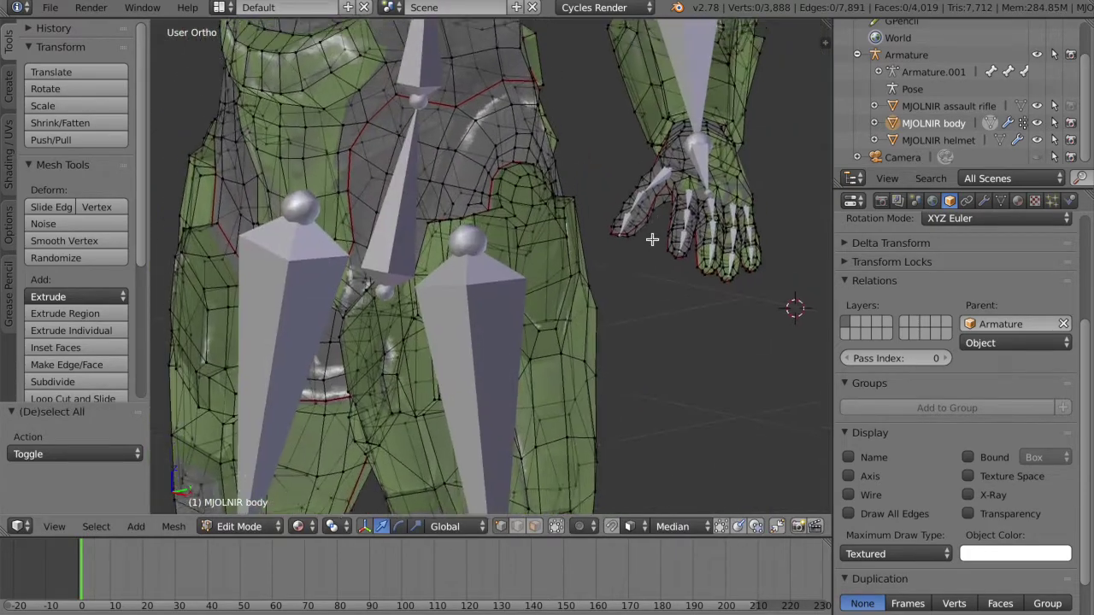
# Step: Knife an additional edge at the front end of the new cut above the left hip joint
pyautogui.scroll(7, 651, 237)
pyautogui.press('k')
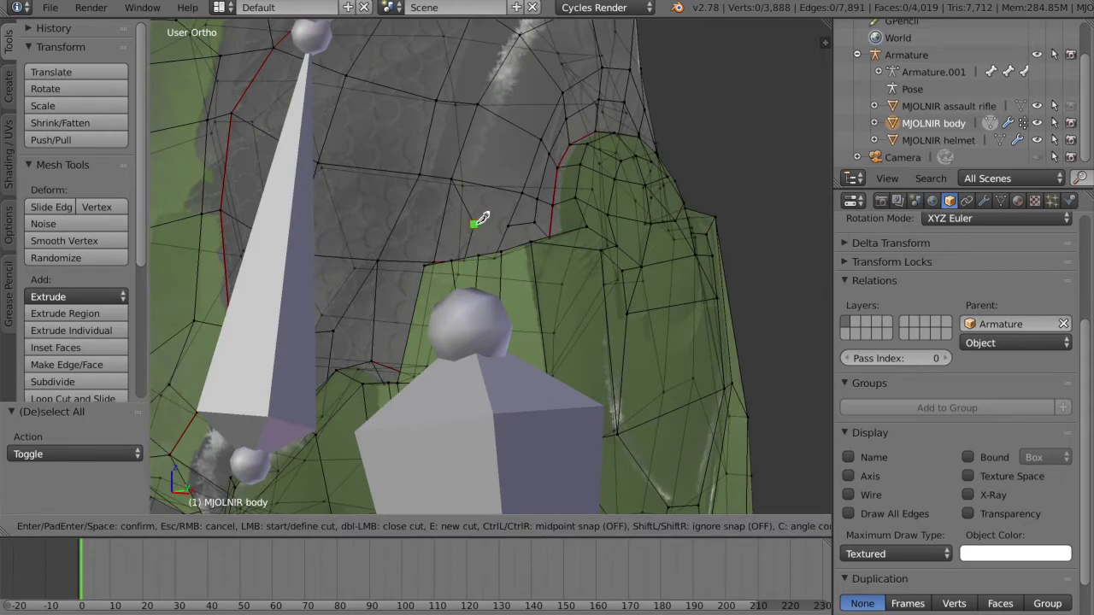
pyautogui.press('Return')
# Step: Check the recut left hip from the front and other angles in Object Mode, returning to Edit Mode
pyautogui.moveTo(519, 218); pyautogui.dragTo(655, 273, button='middle')
pyautogui.press('KP_1')
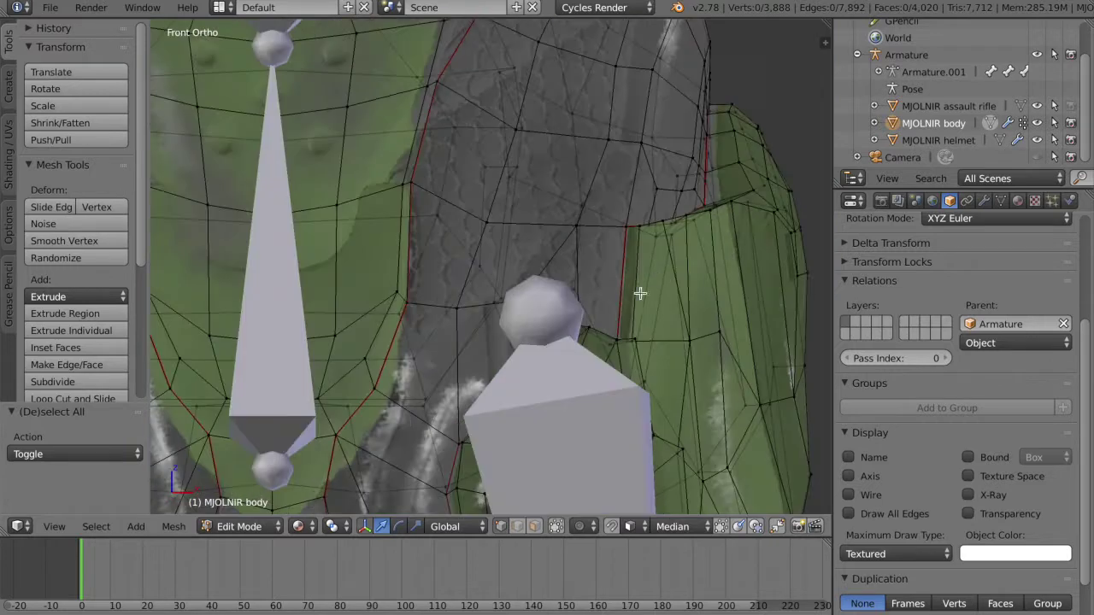
pyautogui.press('Tab')
pyautogui.click(490, 287)
pyautogui.moveTo(490, 287); pyautogui.dragTo(541, 320, button='middle')
pyautogui.press('a')
pyautogui.rightClick(541, 319)
pyautogui.press('Tab')
pyautogui.click(786, 293)
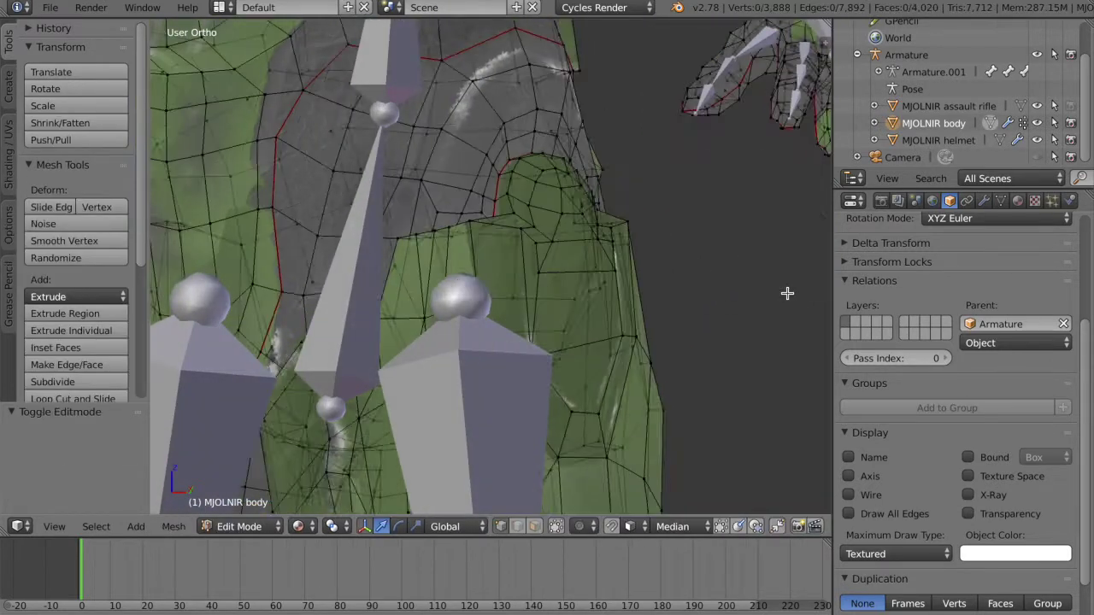
pyautogui.moveTo(788, 293); pyautogui.dragTo(827, 295, button='middle')
pyautogui.scroll(-2, 787, 294)
# Step: Display the body mesh's vertex groups and save the file again
pyautogui.click(1000, 201)
pyautogui.scroll(4, 599, 347)
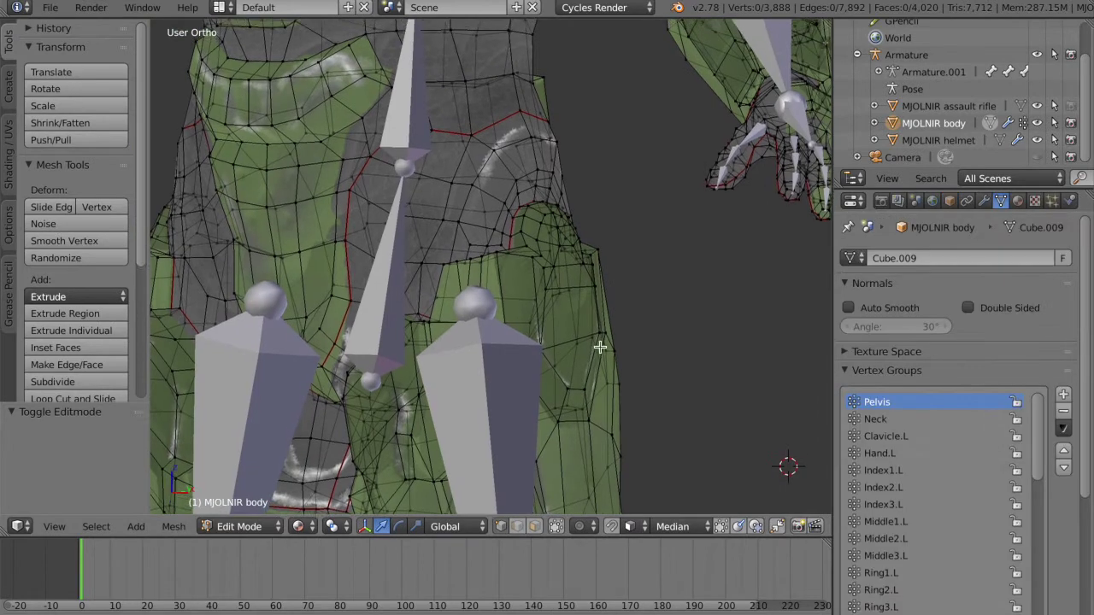
pyautogui.keyDown('shift'); pyautogui.scroll(2, 569, 237); pyautogui.keyUp('shift')
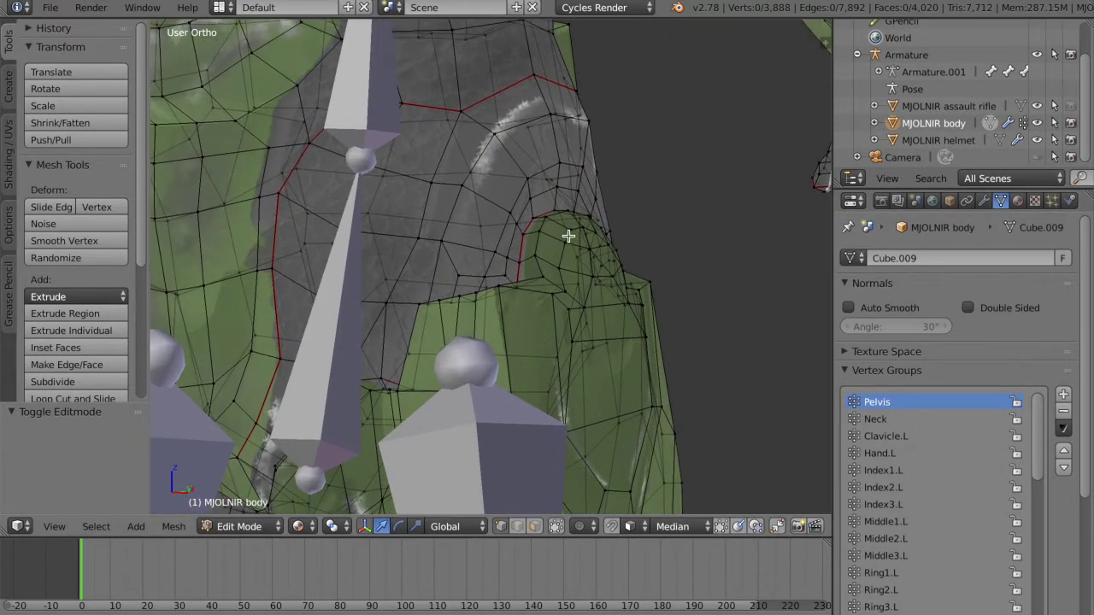
pyautogui.scroll(1, 619, 284)
pyautogui.hotkey('ctrl', 's')
pyautogui.click(609, 351)
pyautogui.scroll(2, 609, 351)
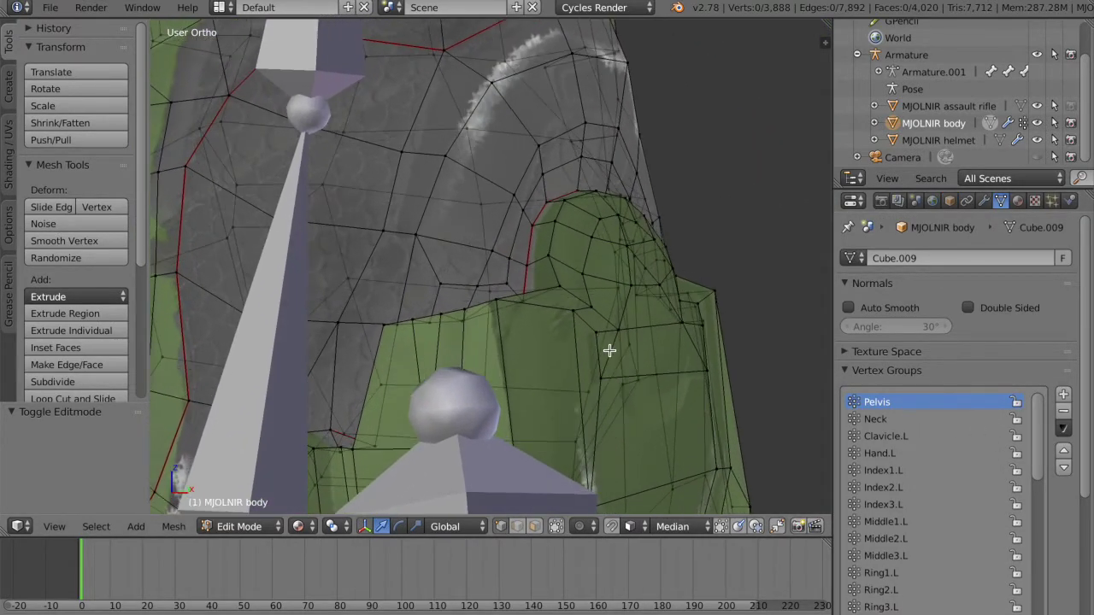
# Step: Merge two pairs of nearly coincident vertices at their centers along the new cut in front of the left hip plate
pyautogui.keyDown('shift'); pyautogui.rightClick(492, 288); pyautogui.keyUp('shift')
pyautogui.keyDown('shift'); pyautogui.rightClick(521, 275); pyautogui.keyUp('shift')
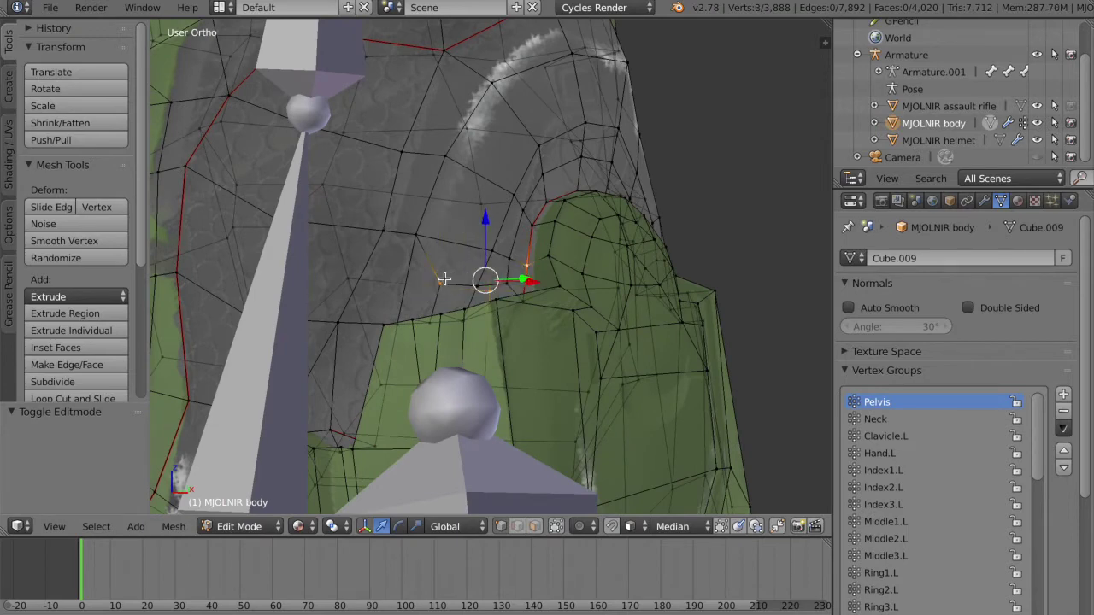
pyautogui.press('a')
pyautogui.press('a')
pyautogui.press('a')
pyautogui.press('b')
pyautogui.moveTo(433, 276); pyautogui.dragTo(452, 295)
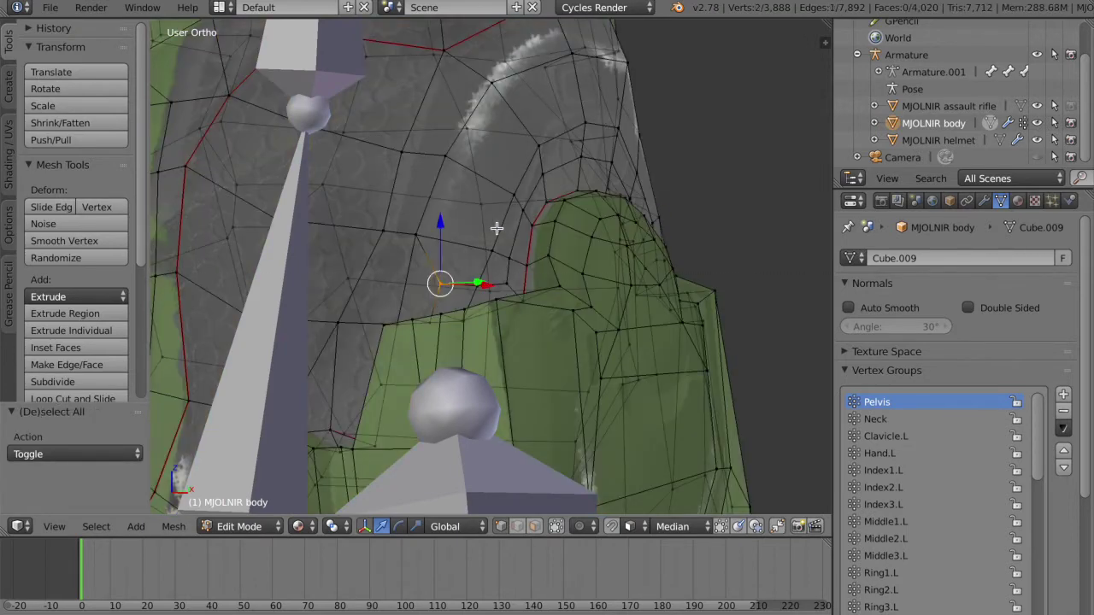
pyautogui.hotkey('alt', 'm')
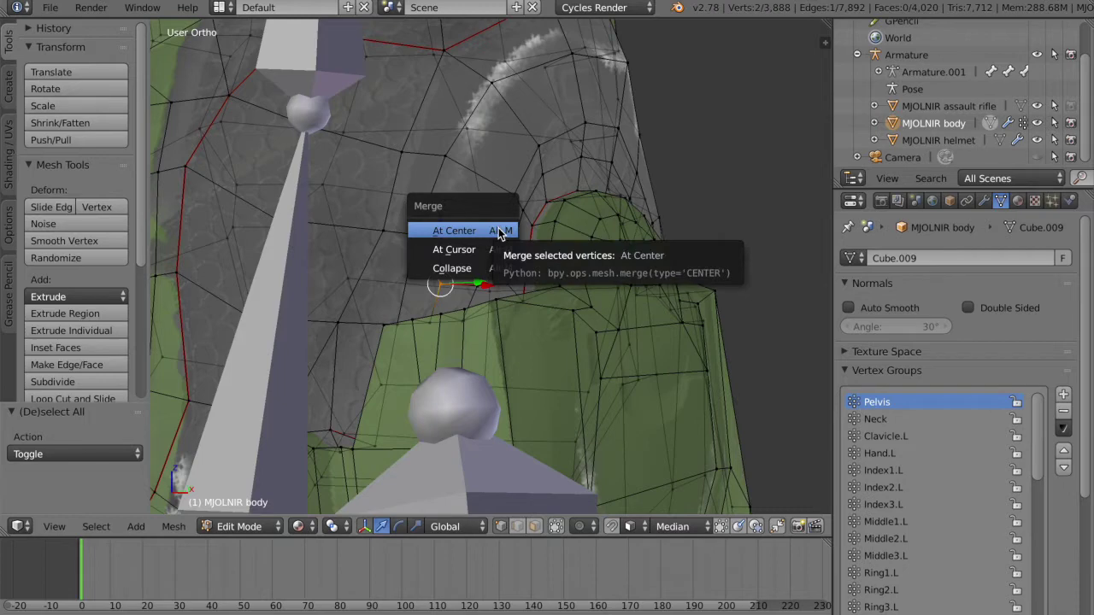
pyautogui.click(500, 230)
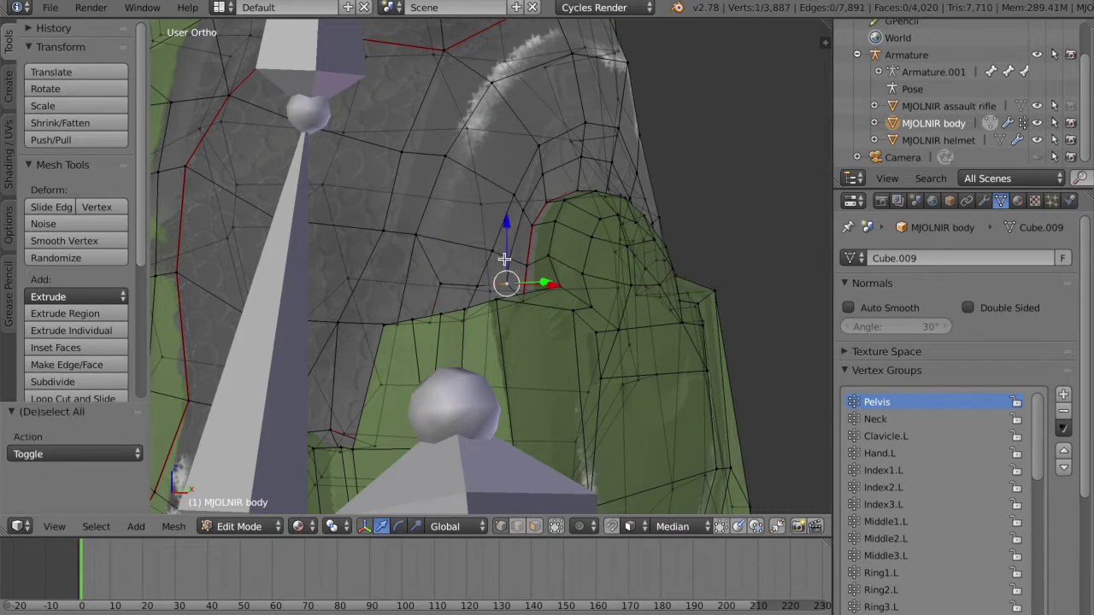
pyautogui.hotkey('alt', 'm')
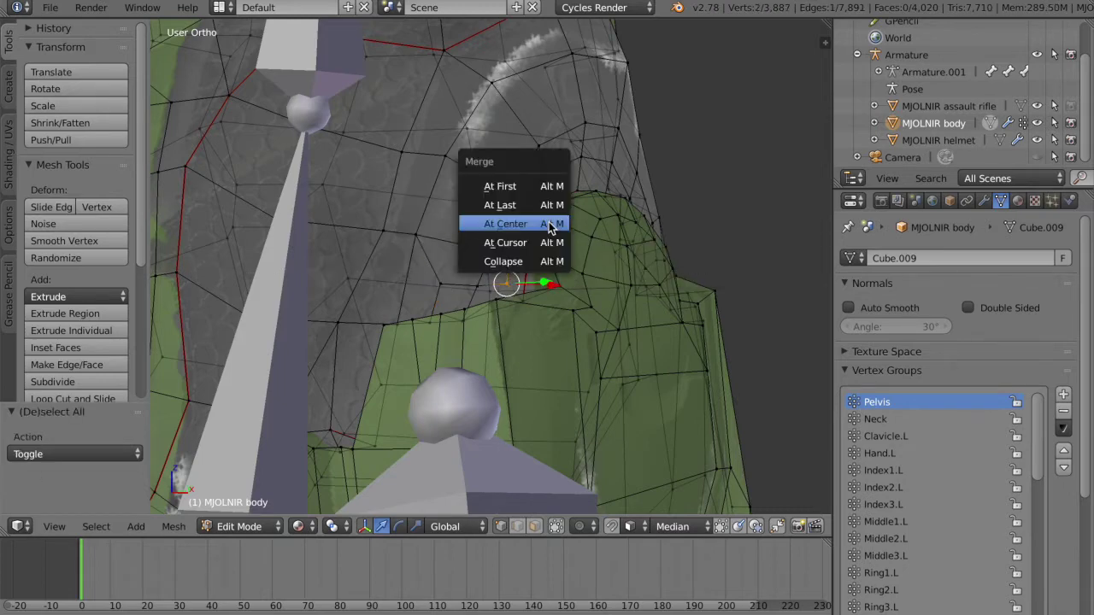
pyautogui.click(551, 223)
# Step: Check the vertices along the new loop for duplicates and merge the doubled pair behind the left hip plate at center
pyautogui.moveTo(548, 224); pyautogui.dragTo(502, 254, button='middle')
pyautogui.rightClick(514, 211)
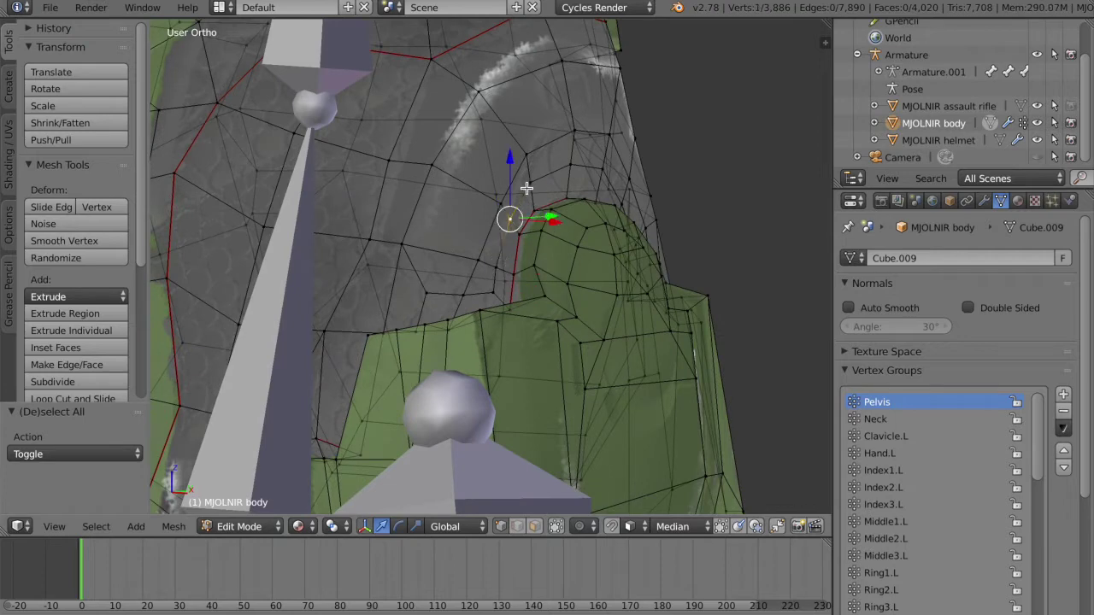
pyautogui.rightClick(531, 182)
pyautogui.rightClick(570, 160)
pyautogui.rightClick(600, 167)
pyautogui.moveTo(736, 168); pyautogui.dragTo(613, 166, button='middle')
pyautogui.rightClick(408, 199)
pyautogui.rightClick(416, 243)
pyautogui.moveTo(465, 248); pyautogui.dragTo(444, 252, button='middle')
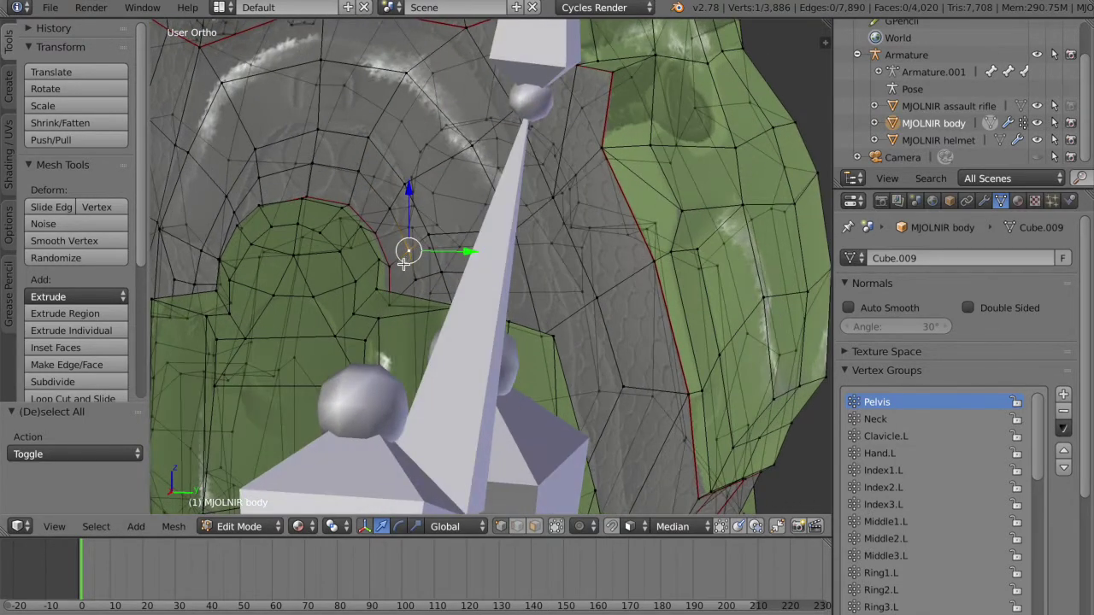
pyautogui.rightClick(417, 277)
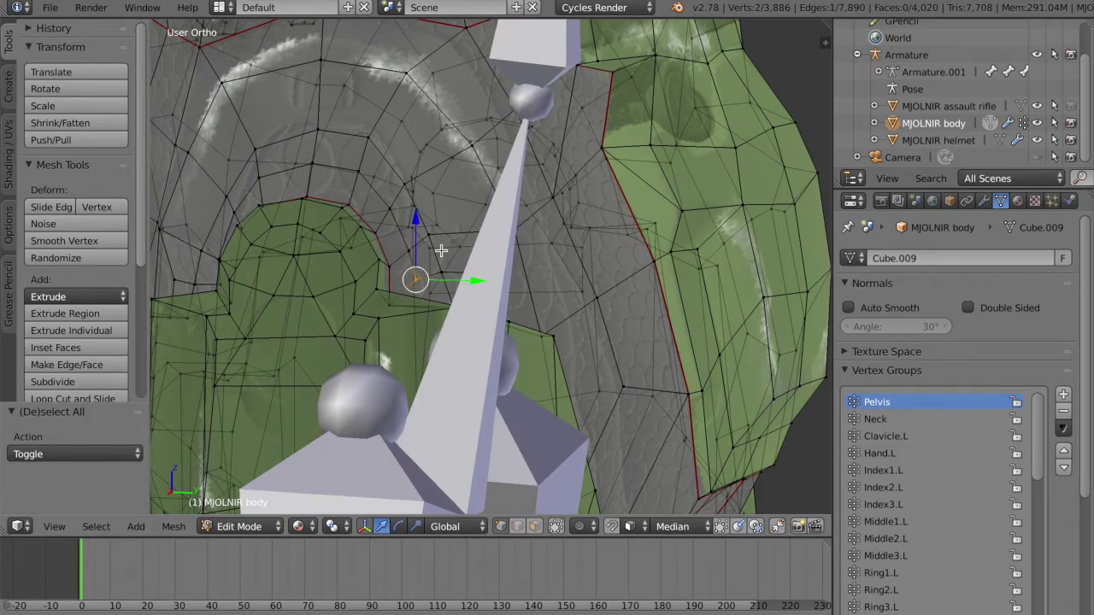
pyautogui.hotkey('alt', 'm')
pyautogui.click(447, 248)
# Step: Merge the next doubled vertex pair farther back along the cut at center and deselect everything
pyautogui.moveTo(447, 249); pyautogui.dragTo(369, 261, button='middle')
pyautogui.press('a')
pyautogui.moveTo(369, 261); pyautogui.dragTo(446, 292)
pyautogui.press('a')
pyautogui.press('b')
pyautogui.hotkey('alt', 'm')
pyautogui.click(473, 225)
pyautogui.press('a')
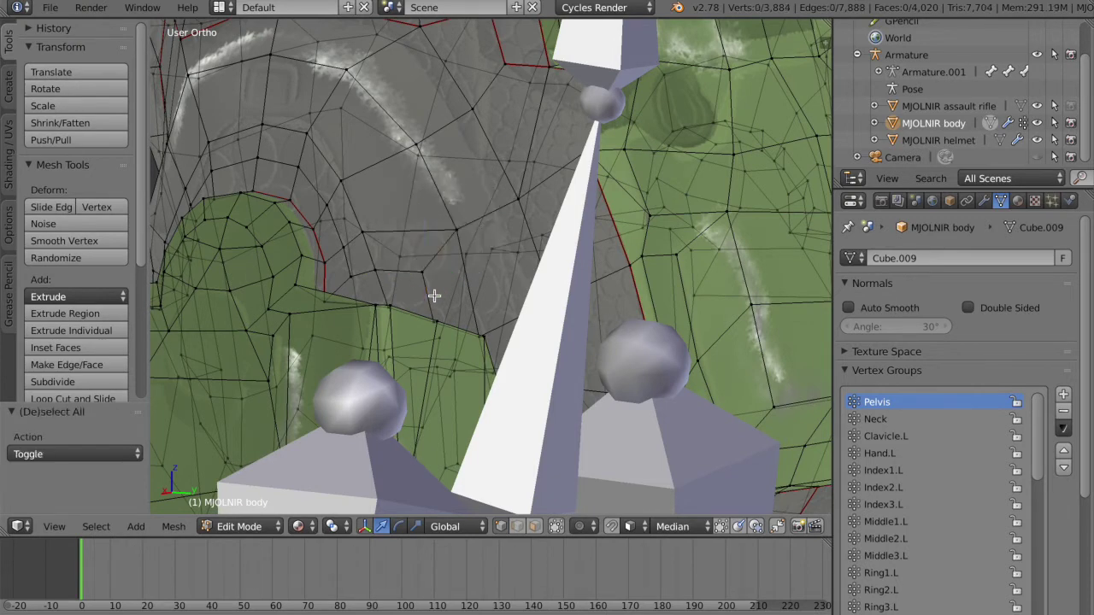
# Step: Return to Object Mode, select the armature and turn off its X-Ray display
pyautogui.keyDown('shift'); pyautogui.scroll(-2, 448, 388); pyautogui.keyUp('shift')
pyautogui.scroll(-3, 447, 347)
pyautogui.press('a')
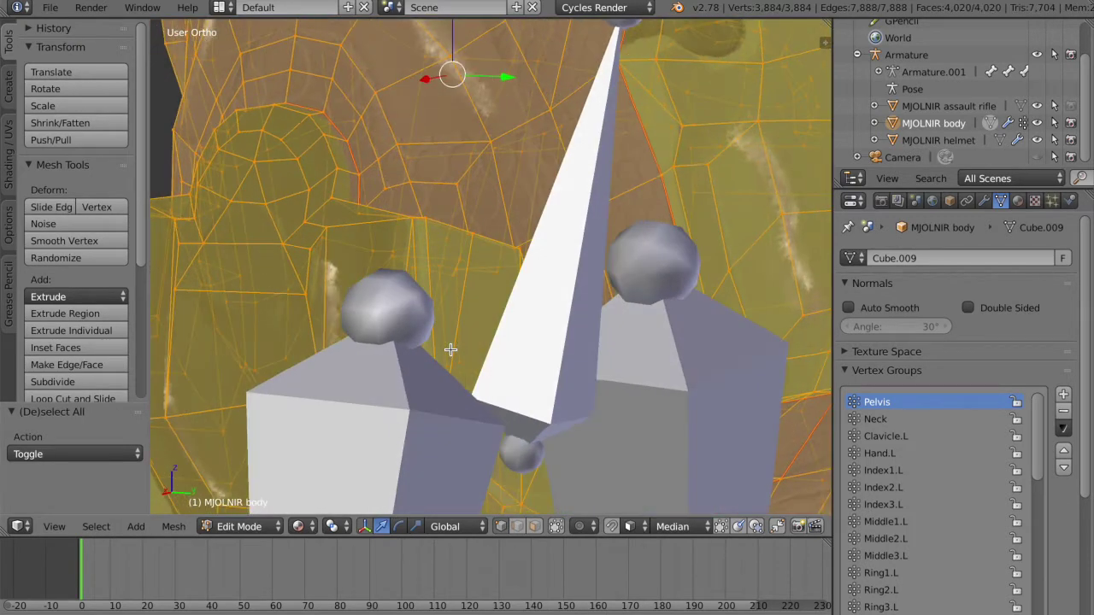
pyautogui.scroll(-2, 450, 349)
pyautogui.moveTo(450, 349); pyautogui.dragTo(457, 357, button='middle')
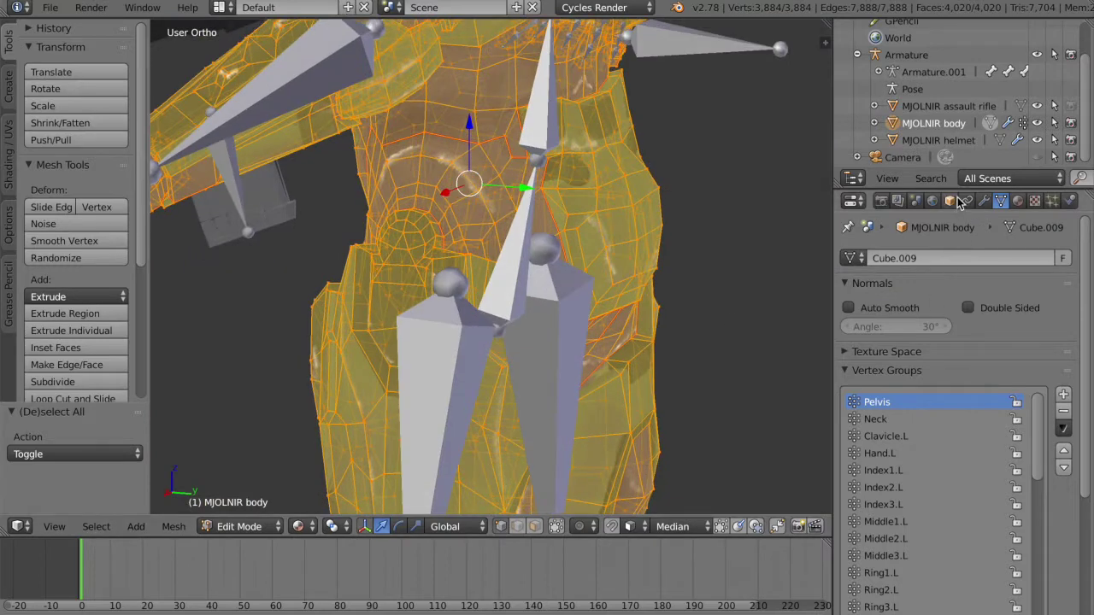
pyautogui.click(951, 200)
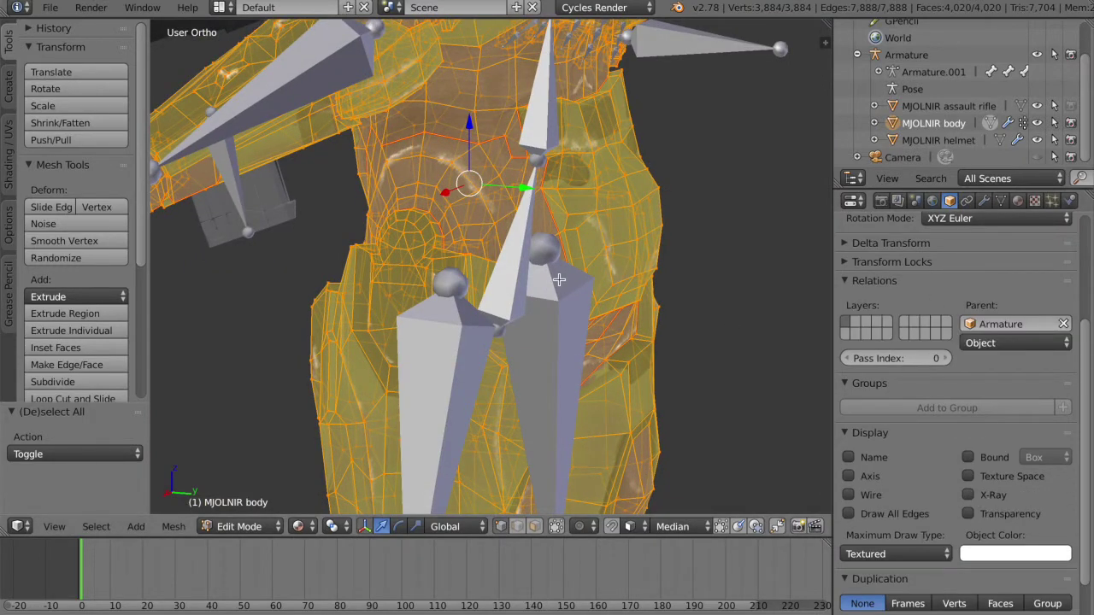
pyautogui.press('Tab')
pyautogui.click(459, 299)
pyautogui.rightClick(511, 302)
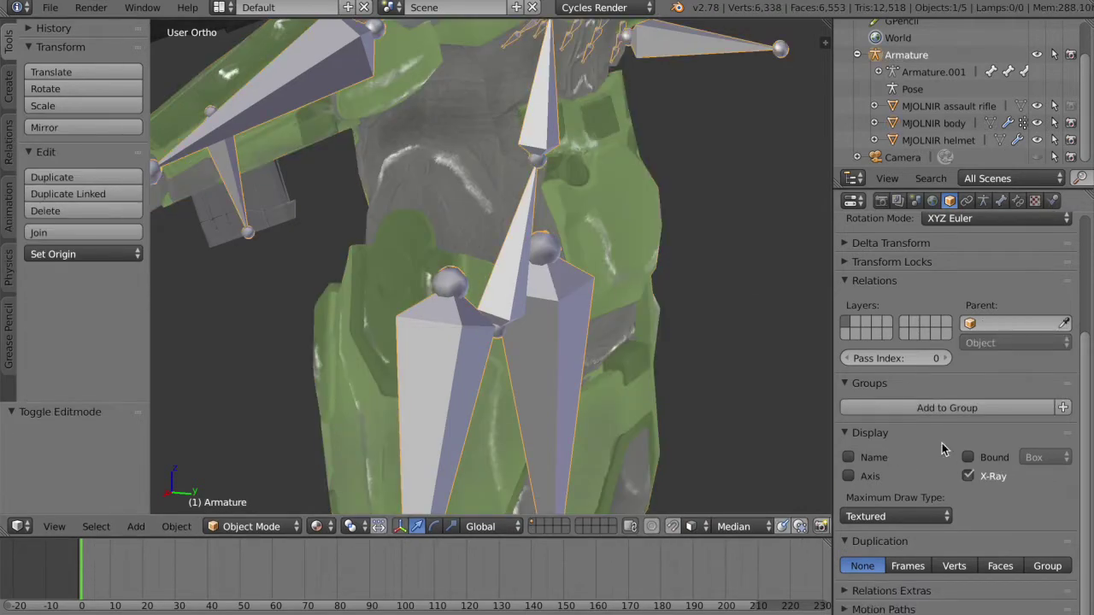
pyautogui.click(968, 476)
# Step: Switch the body mesh back to Edit Mode and deselect all its geometry around the left hip
pyautogui.rightClick(559, 345)
pyautogui.hotkey('ctrl', 'Tab')
pyautogui.click(671, 347)
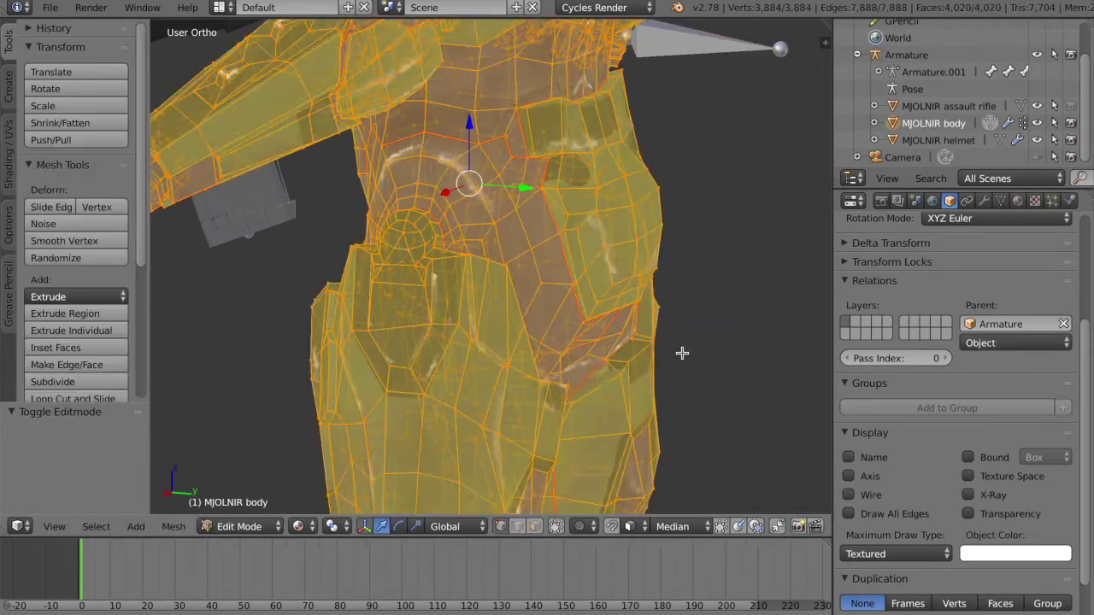
pyautogui.scroll(2, 701, 342)
pyautogui.scroll(3, 717, 335)
pyautogui.press('a')
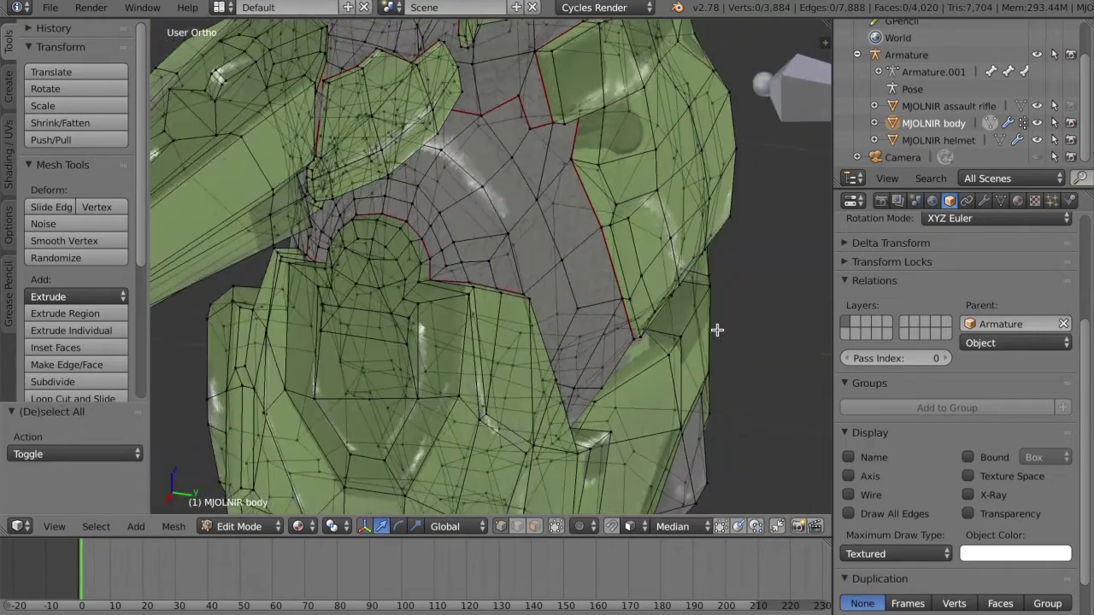
# Step: Show the body mesh's vertex groups, pick the Pelvis group and select all vertices assigned to it
pyautogui.moveTo(717, 330); pyautogui.dragTo(717, 330, button='middle')
pyautogui.scroll(4, 717, 329)
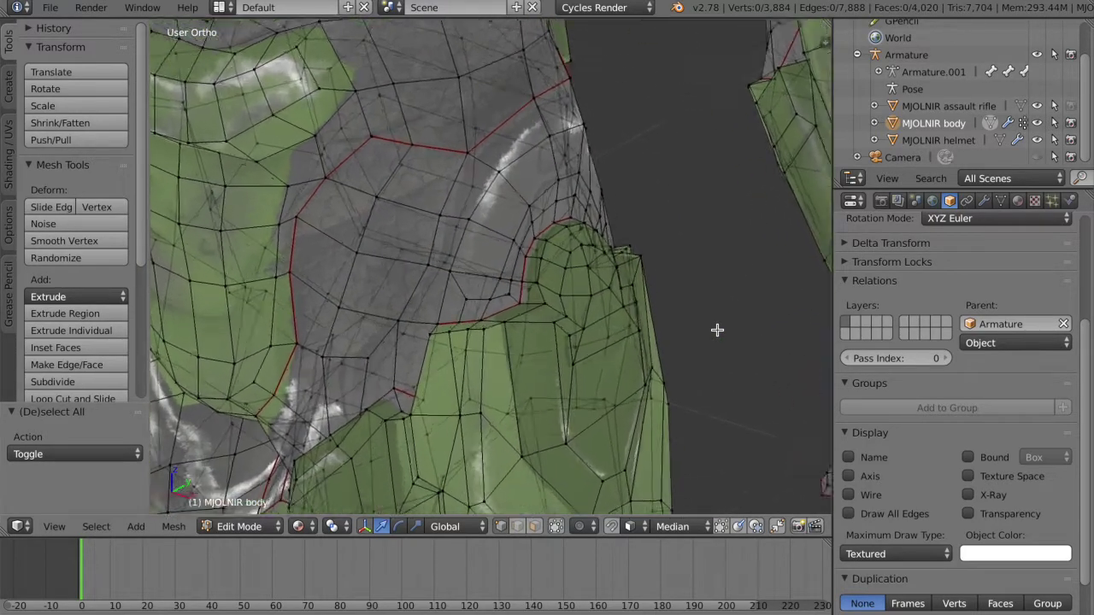
pyautogui.click(1000, 201)
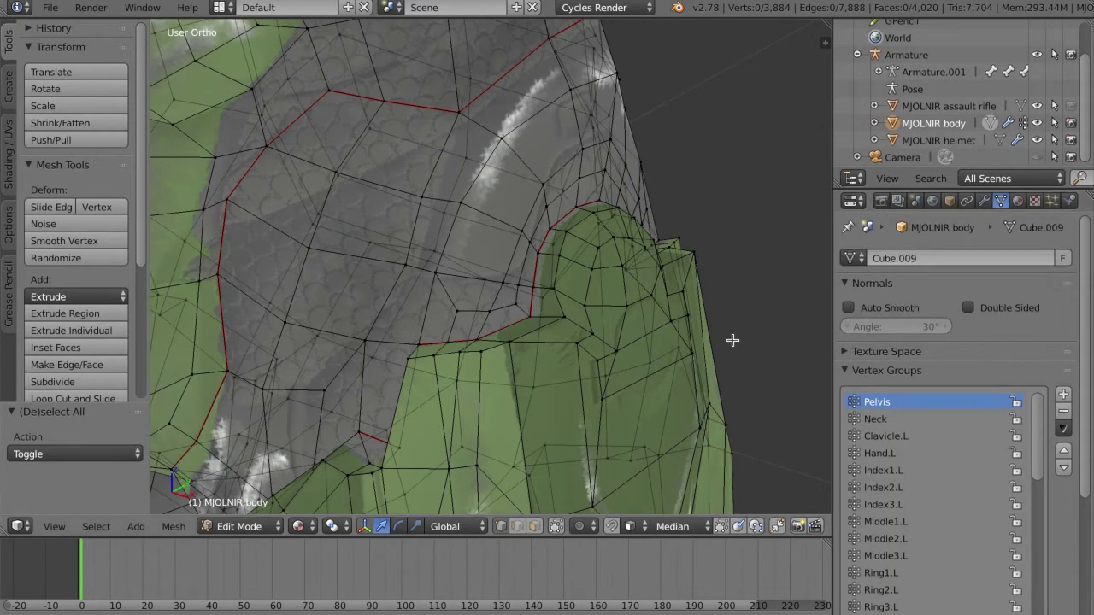
pyautogui.press('KP_1')
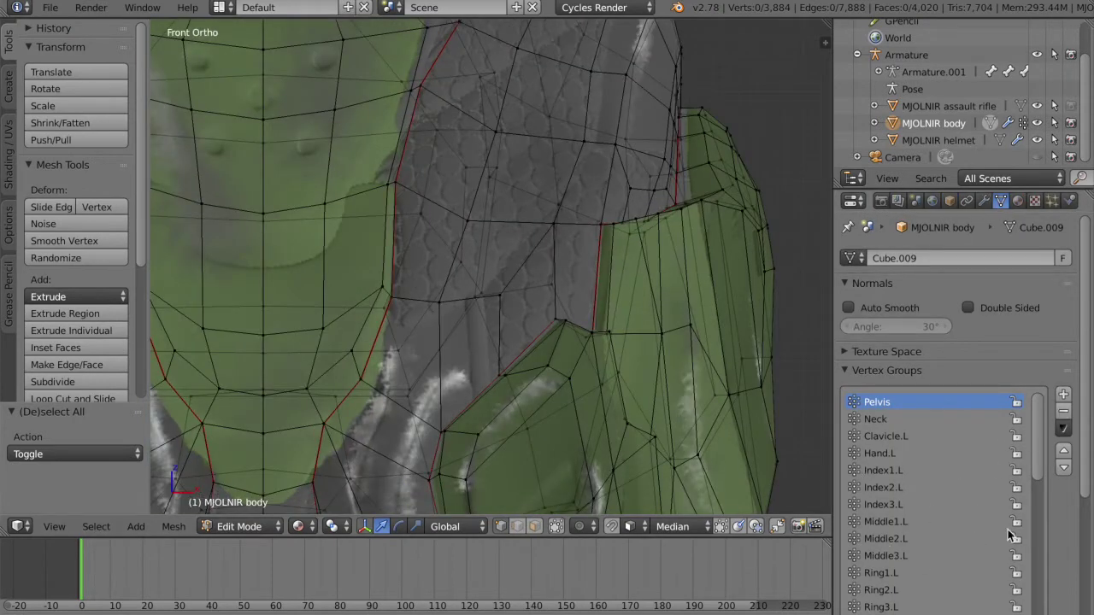
pyautogui.scroll(-10, 1007, 529)
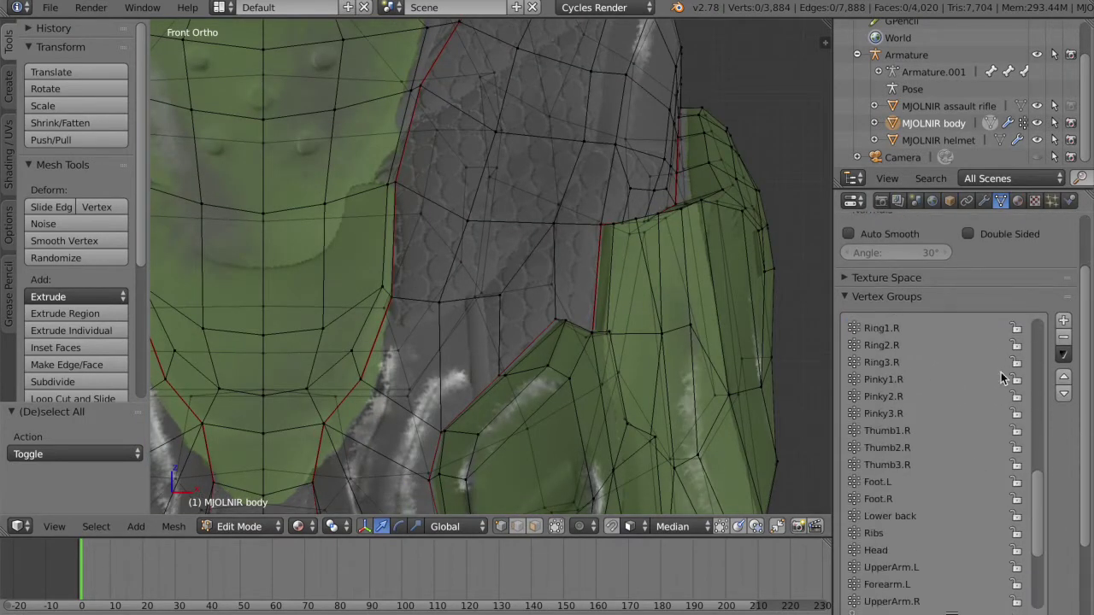
pyautogui.scroll(10, 1003, 378)
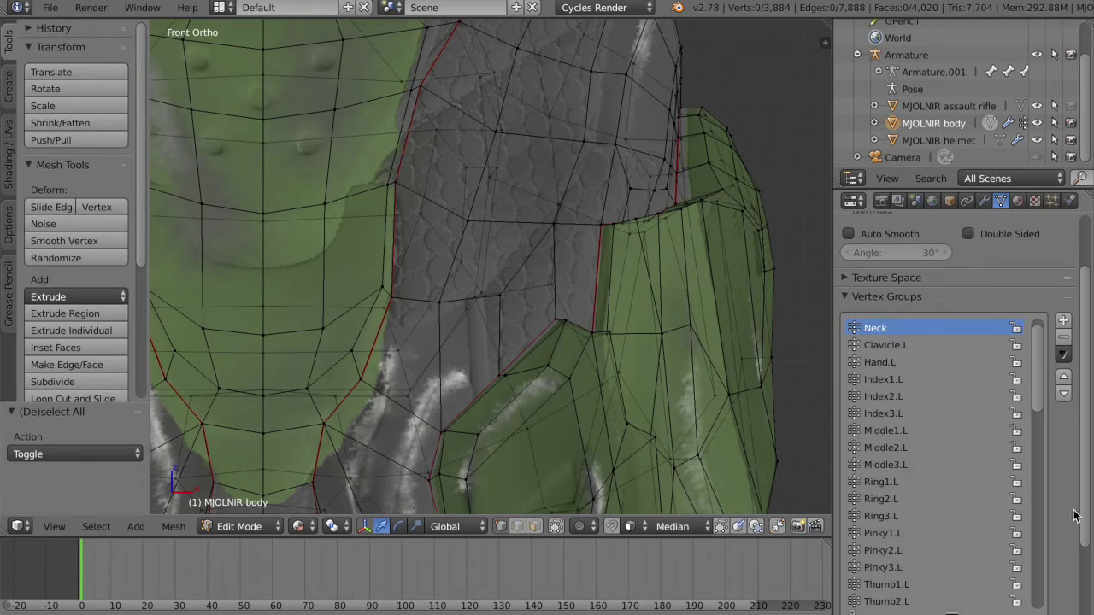
pyautogui.scroll(-3, 1075, 516)
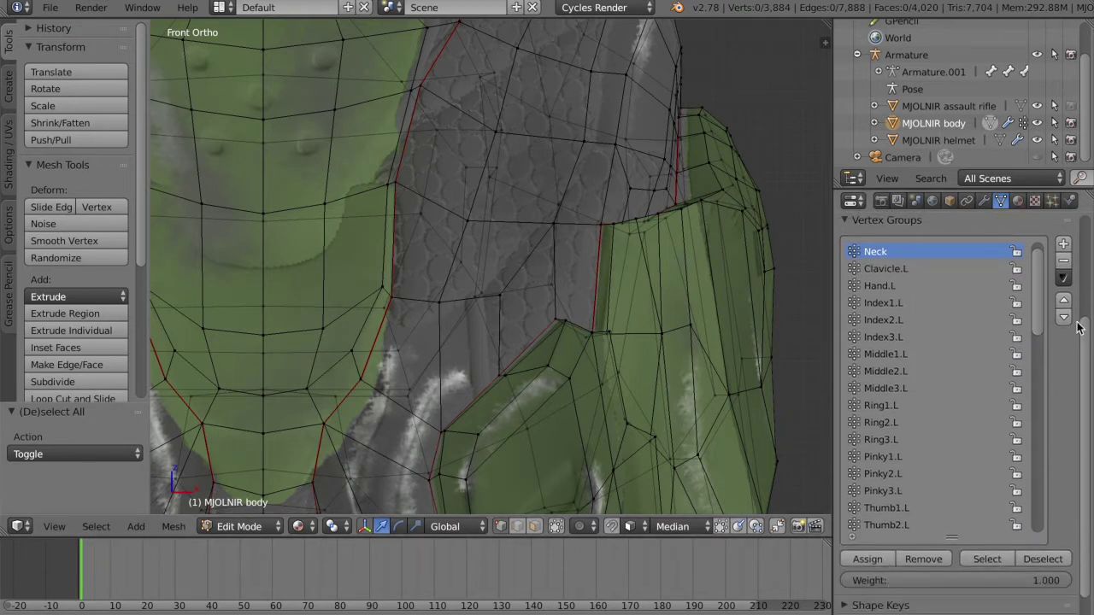
pyautogui.scroll(1, 1042, 323)
pyautogui.click(916, 248)
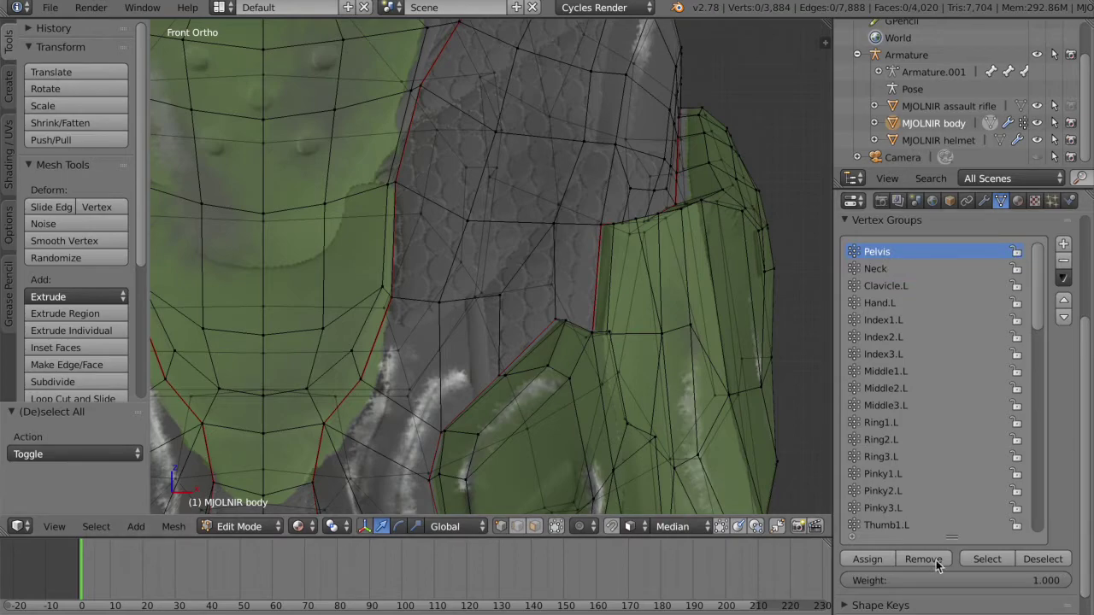
pyautogui.click(989, 566)
# Step: Examine which vertices around the hips and thighs belong to the Pelvis group, from the side and front
pyautogui.scroll(-4, 707, 374)
pyautogui.press('KP_6')
pyautogui.press('KP_6')
pyautogui.press('KP_6')
pyautogui.press('KP_6')
pyautogui.press('KP_6')
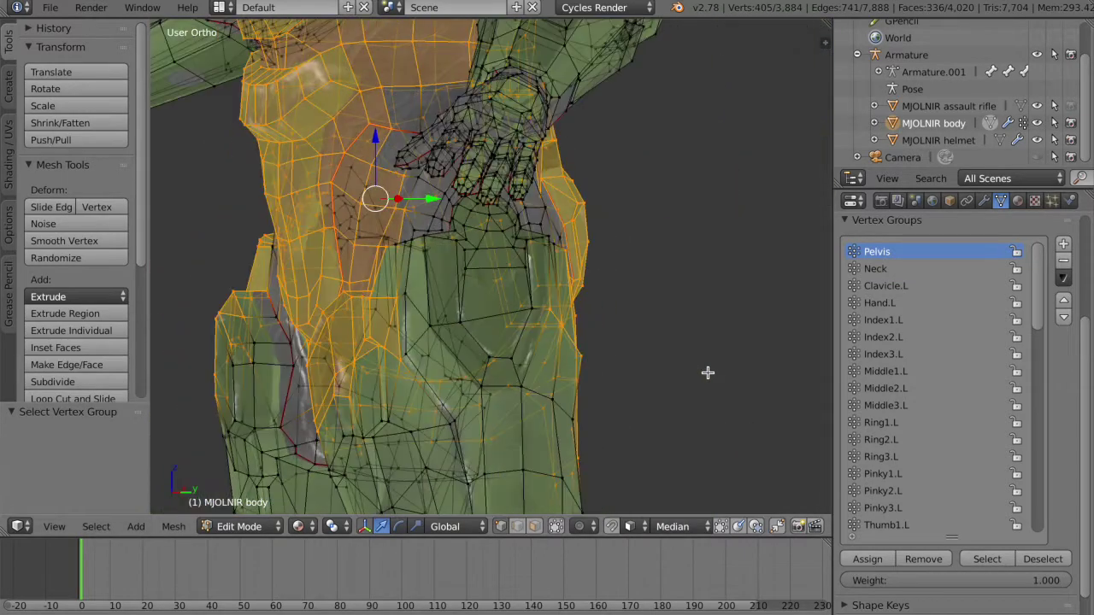
pyautogui.press('KP_4')
pyautogui.press('KP_4')
pyautogui.press('KP_4')
pyautogui.press('KP_4')
pyautogui.press('KP_1')
pyautogui.scroll(-1, 593, 381)
pyautogui.keyDown('shift'); pyautogui.moveTo(587, 360); pyautogui.dragTo(616, 380, button='middle'); pyautogui.keyUp('shift')
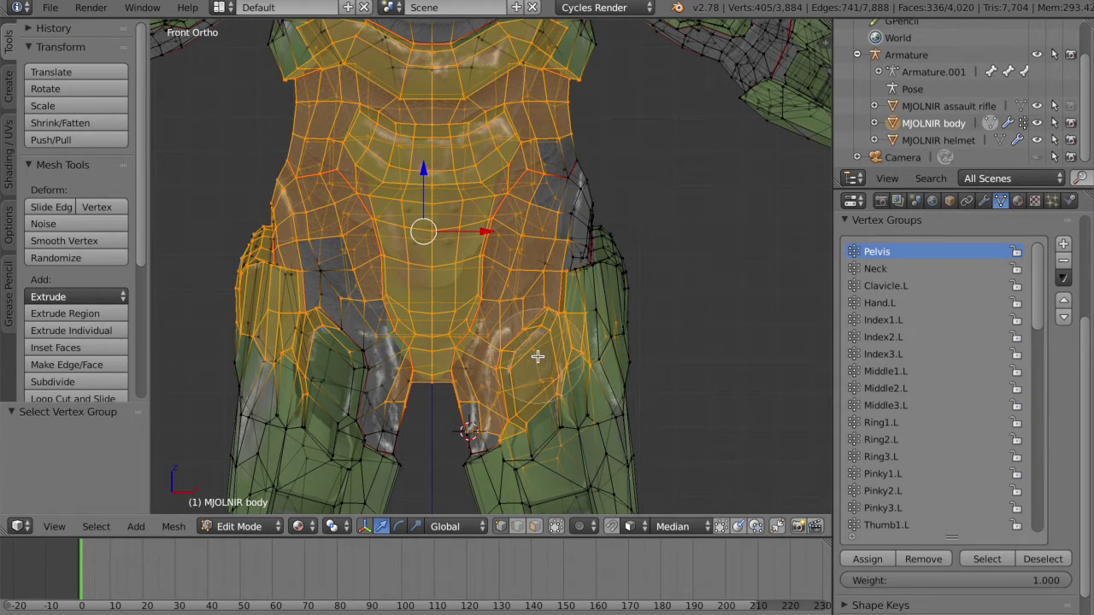
# Step: Try to deselect the Pelvis vertices over the character's left hip and thigh with circle select, and undo the deselection
pyautogui.scroll(-4, 538, 357)
pyautogui.moveTo(507, 452); pyautogui.dragTo(629, 207, button='middle')
pyautogui.press('Escape')
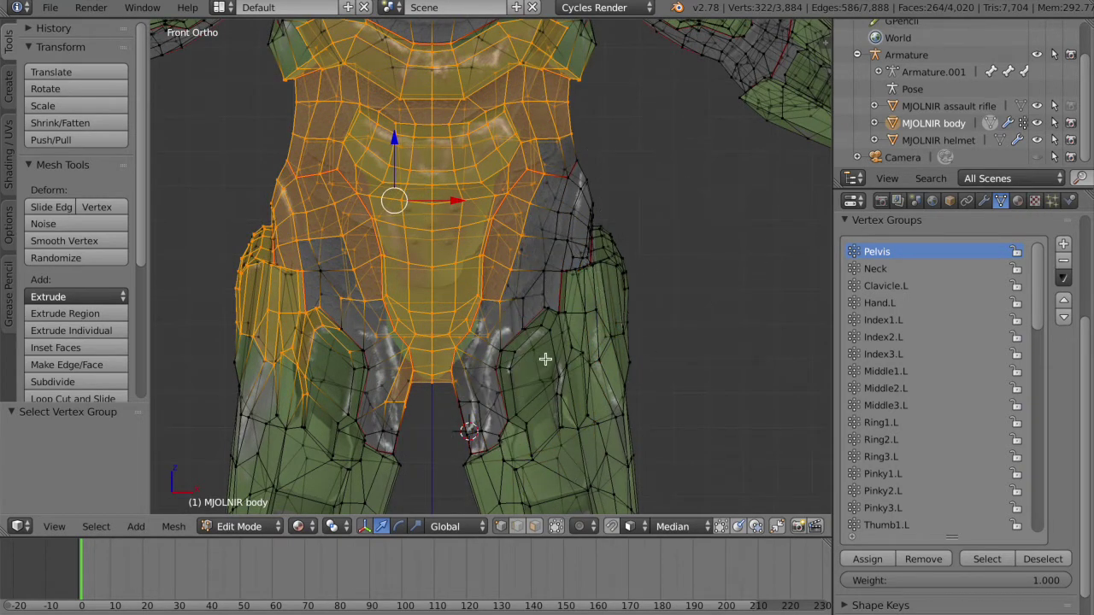
pyautogui.press('c')
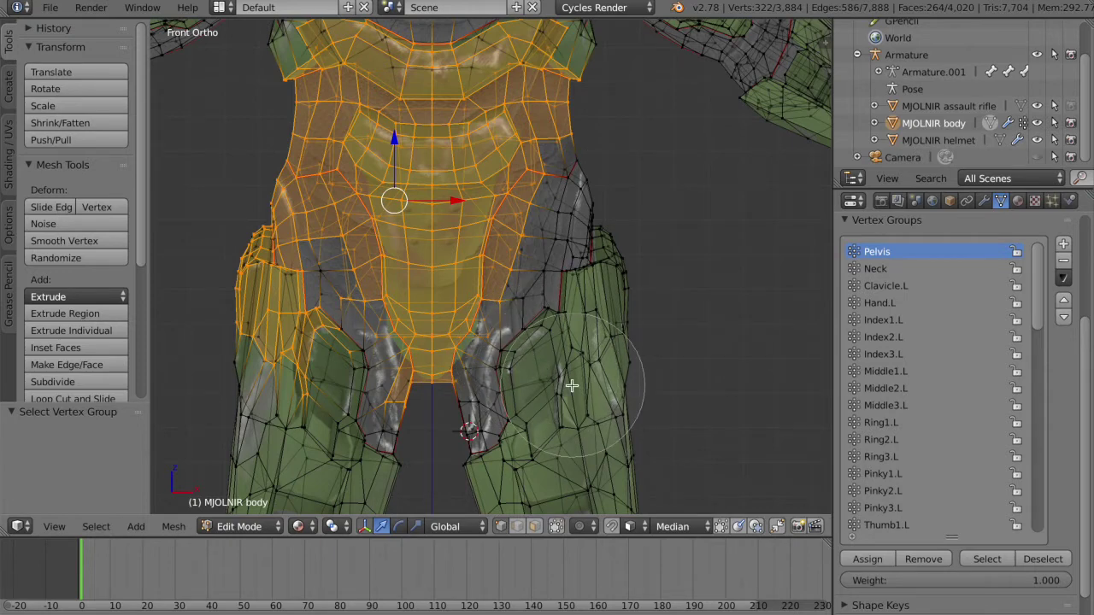
pyautogui.press('Escape')
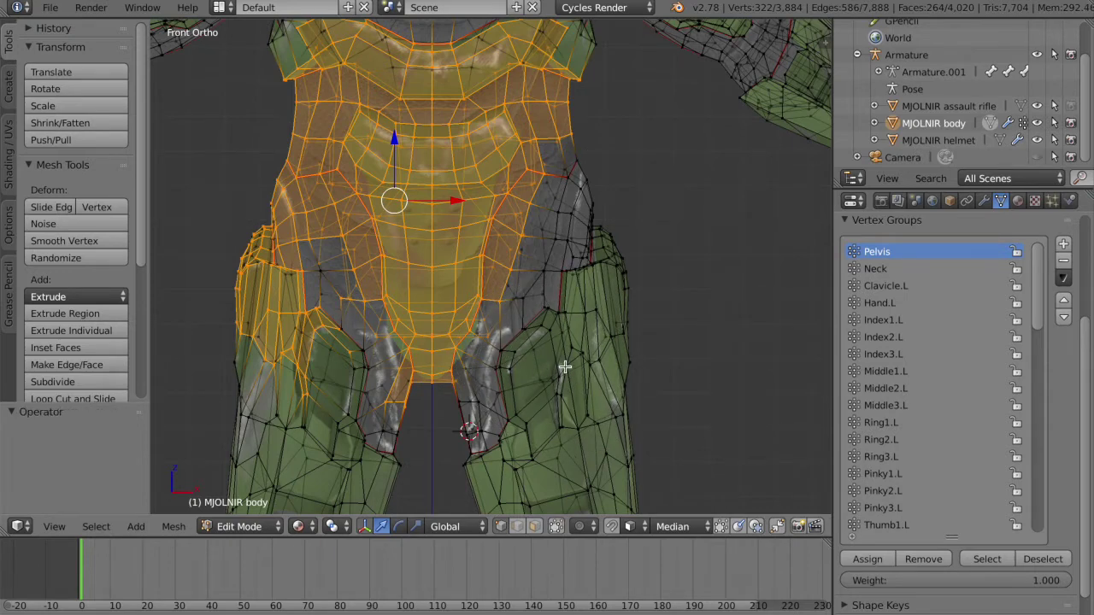
pyautogui.hotkey('ctrl', 'z')
# Step: Deselect all but the left thigh vertices, remove those from the Pelvis group and reselect the group's vertices
pyautogui.press('c')
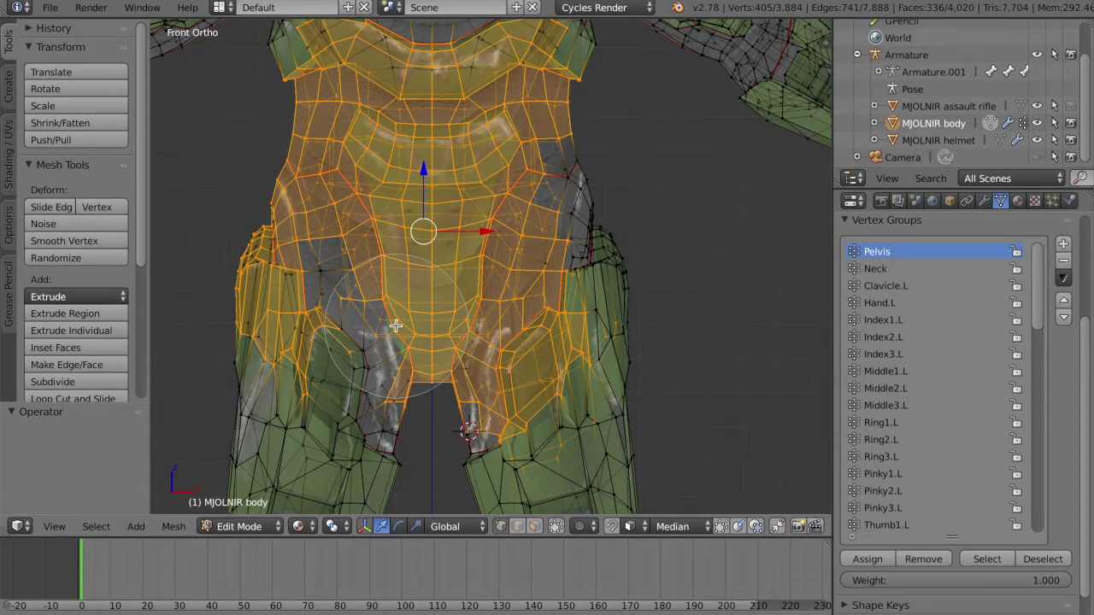
pyautogui.moveTo(402, 334)
pyautogui.mouseDown(button='middle')
pyautogui.moveTo(460, 265)
pyautogui.moveTo(474, 153)
pyautogui.moveTo(492, 138)
pyautogui.moveTo(490, 227)
pyautogui.moveTo(437, 259)
pyautogui.moveTo(535, 74)
pyautogui.moveTo(484, 29)
pyautogui.moveTo(342, 69)
pyautogui.moveTo(298, 245)
pyautogui.moveTo(309, 448)
pyautogui.moveTo(357, 206)
pyautogui.moveTo(334, 323)
pyautogui.moveTo(332, 171)
pyautogui.moveTo(484, 199)
pyautogui.mouseUp(button='middle')
pyautogui.rightClick(484, 200)
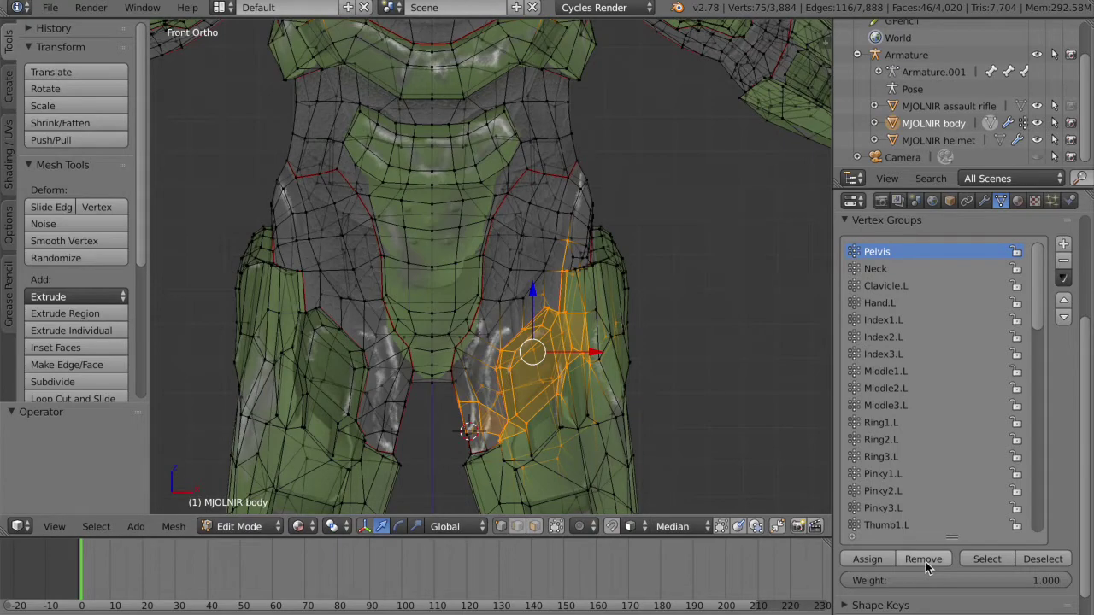
pyautogui.press('a')
pyautogui.click(987, 559)
# Step: Try to select the vertices above the left hip plate one by one, and deselect everything
pyautogui.press('KP_8')
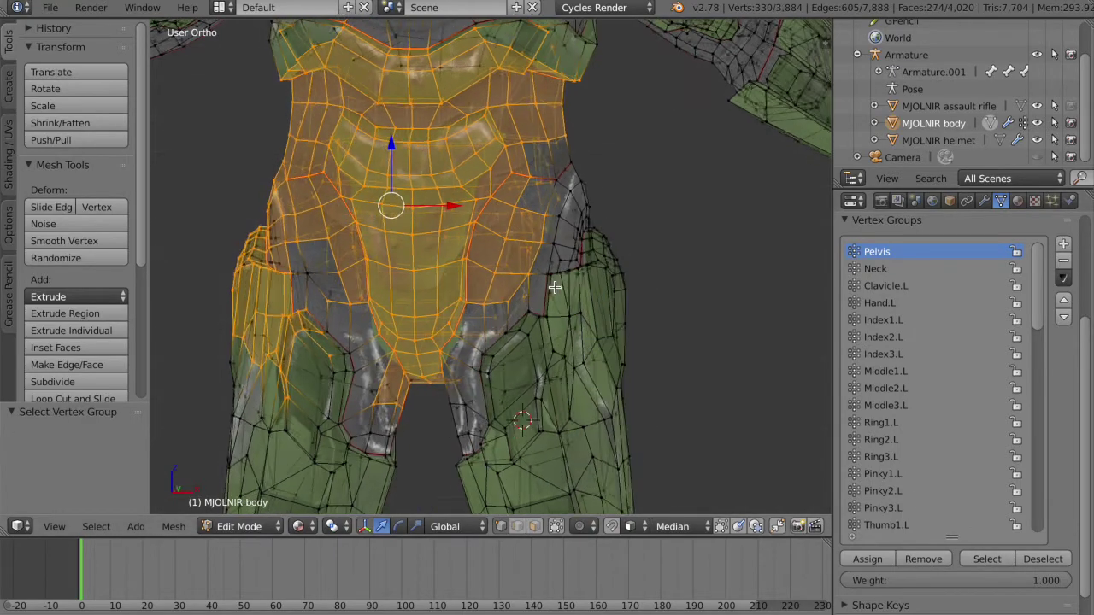
pyautogui.moveTo(555, 287); pyautogui.dragTo(555, 347, button='middle')
pyautogui.scroll(3, 554, 287)
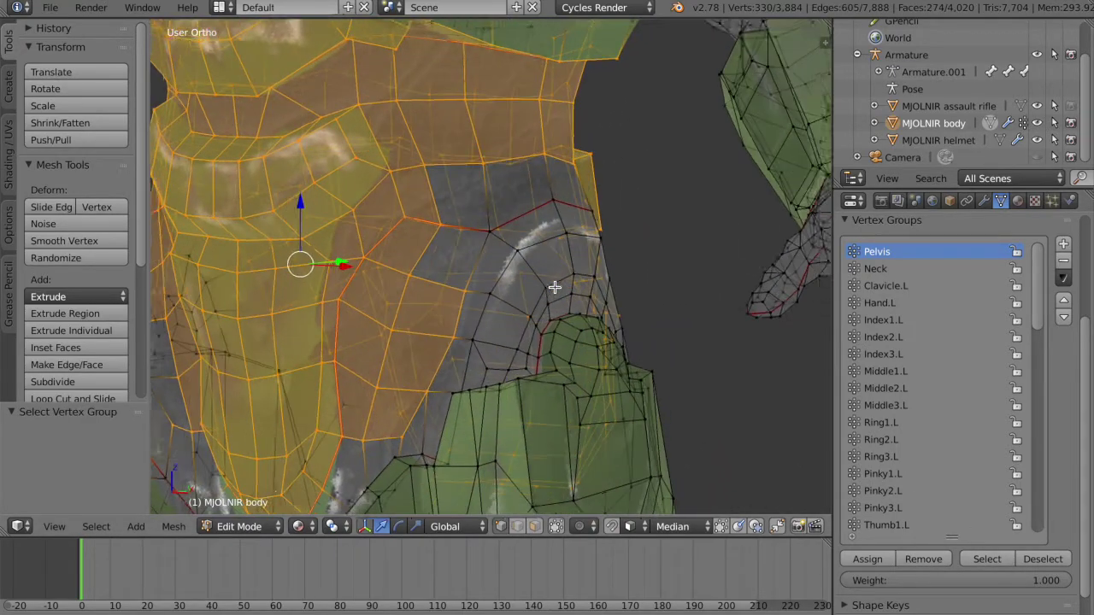
pyautogui.keyDown('ctrl'); pyautogui.moveTo(555, 288); pyautogui.dragTo(554, 269, button='middle'); pyautogui.keyUp('ctrl')
pyautogui.press('a')
pyautogui.rightClick(491, 224)
pyautogui.keyDown('shift'); pyautogui.rightClick(540, 189); pyautogui.keyUp('shift')
pyautogui.keyDown('shift'); pyautogui.rightClick(493, 298); pyautogui.keyUp('shift')
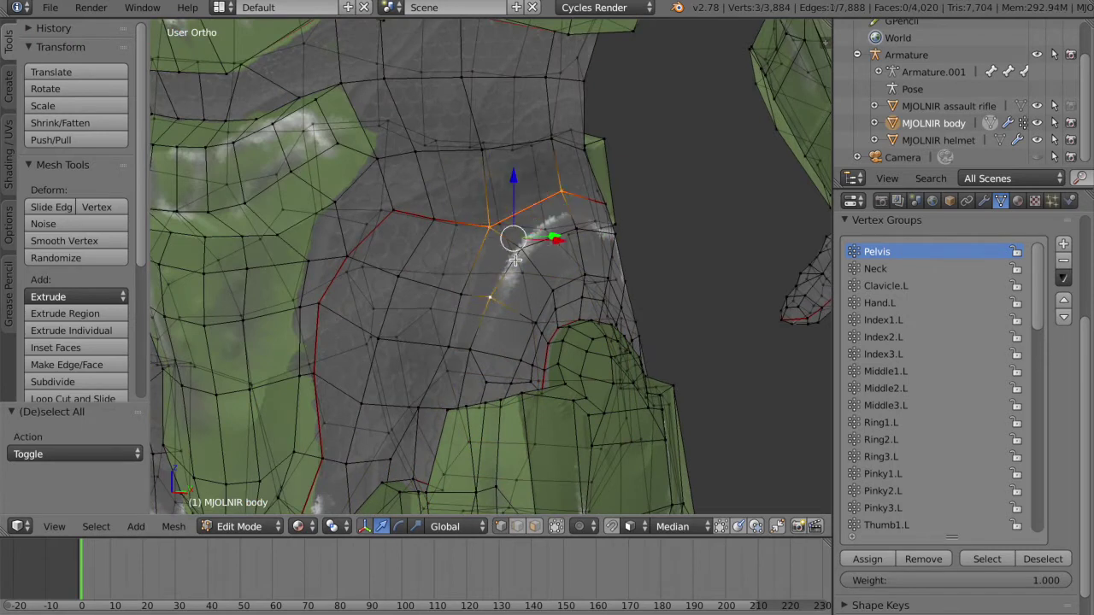
pyautogui.keyDown('shift'); pyautogui.rightClick(517, 252); pyautogui.keyUp('shift')
pyautogui.press('a')
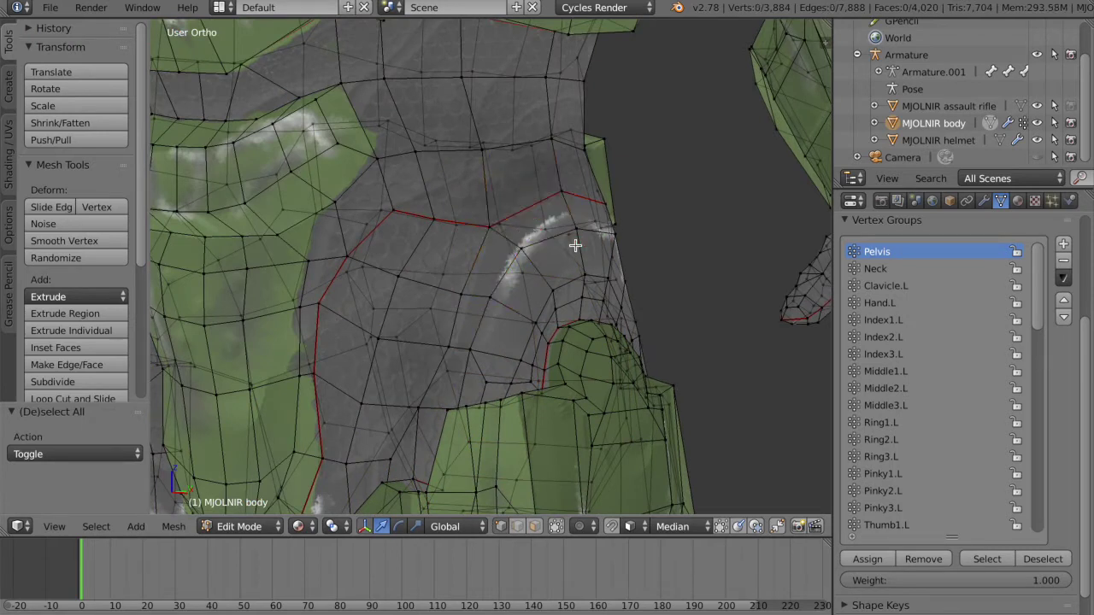
# Step: Limit selection to visible geometry and circle-select the band of undersuit vertices arching over the front of the left hip plate
pyautogui.click(555, 527)
pyautogui.press('c')
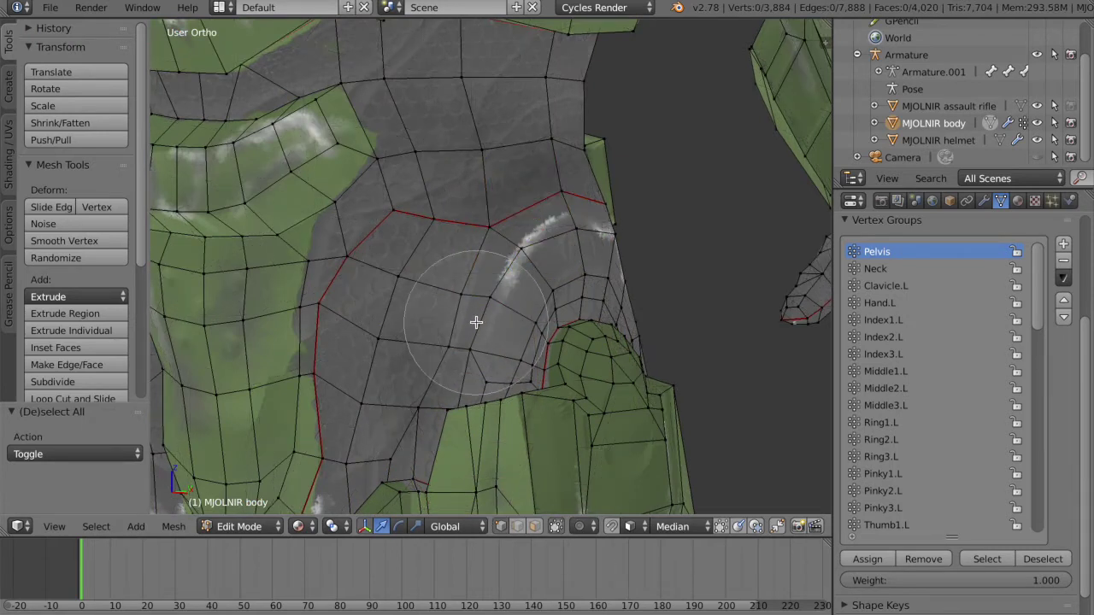
pyautogui.scroll(8, 517, 305)
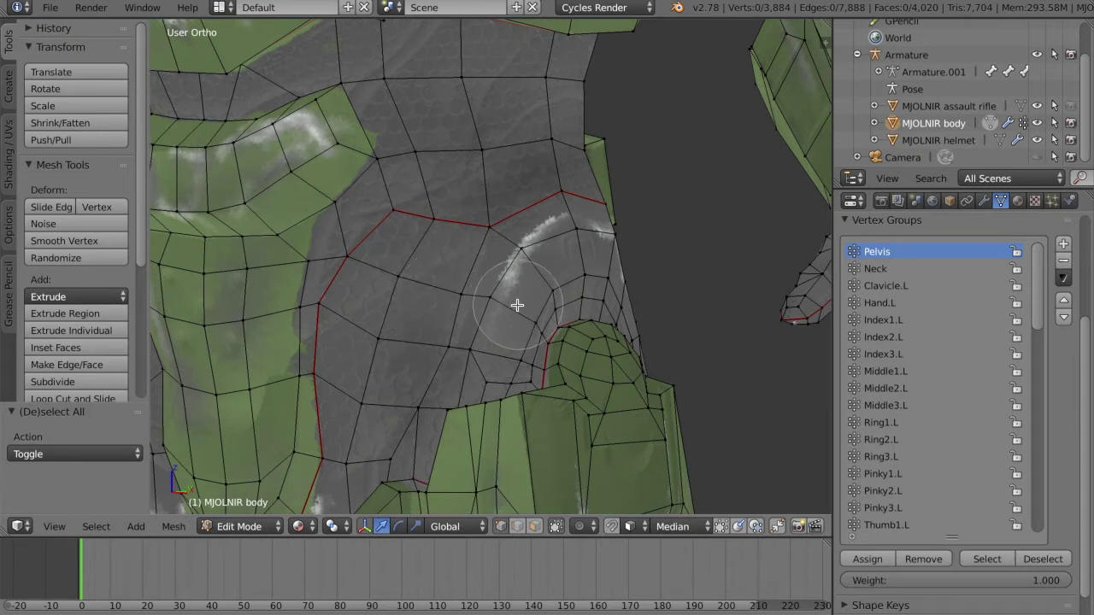
pyautogui.moveTo(489, 331)
pyautogui.mouseDown()
pyautogui.moveTo(483, 318)
pyautogui.moveTo(500, 282)
pyautogui.moveTo(544, 233)
pyautogui.moveTo(564, 212)
pyautogui.moveTo(598, 216)
pyautogui.mouseUp()
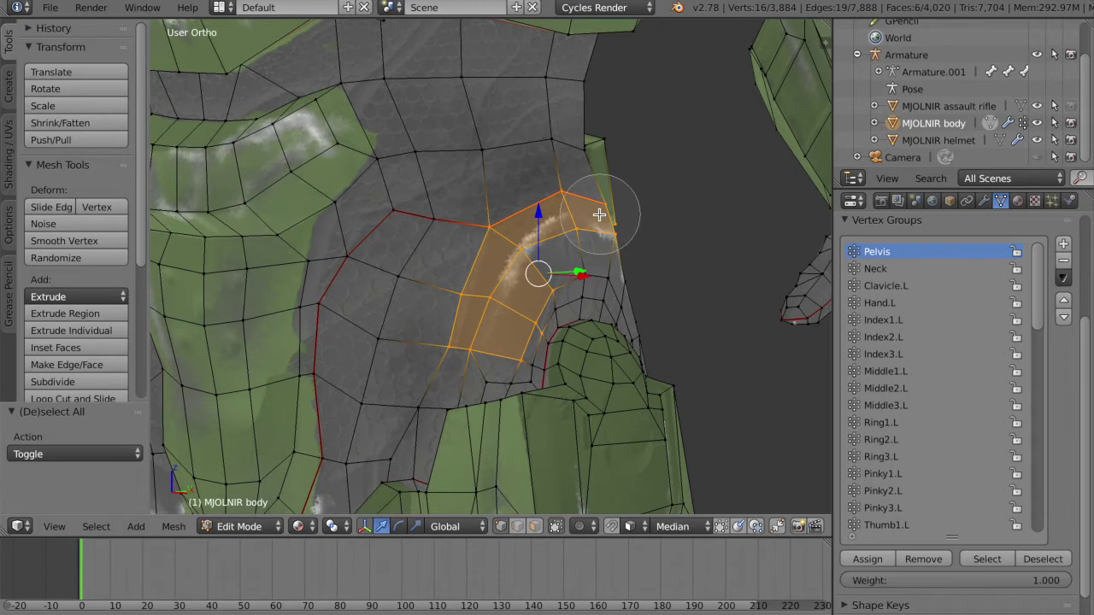
pyautogui.press('Escape')
pyautogui.keyDown('shift'); pyautogui.rightClick(592, 275); pyautogui.keyUp('shift')
pyautogui.keyDown('shift'); pyautogui.rightClick(610, 276); pyautogui.keyUp('shift')
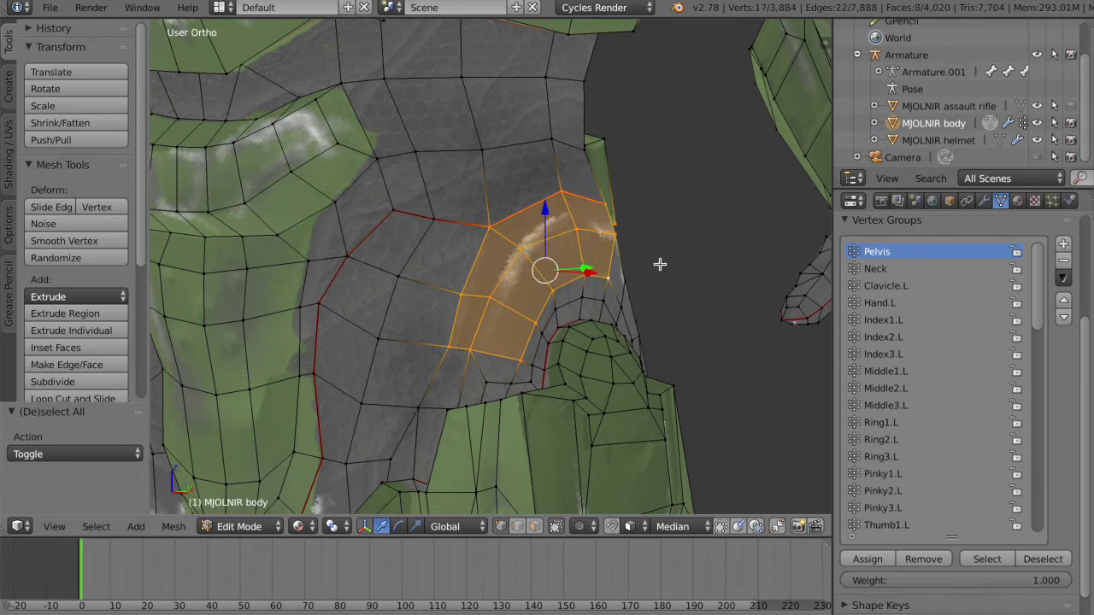
# Step: Extend the vertex selection backward along the undersuit band behind the left hip plate, up to the rear armor plate
pyautogui.moveTo(658, 264); pyautogui.dragTo(617, 277, button='middle')
pyautogui.keyDown('shift'); pyautogui.rightClick(395, 314); pyautogui.keyUp('shift')
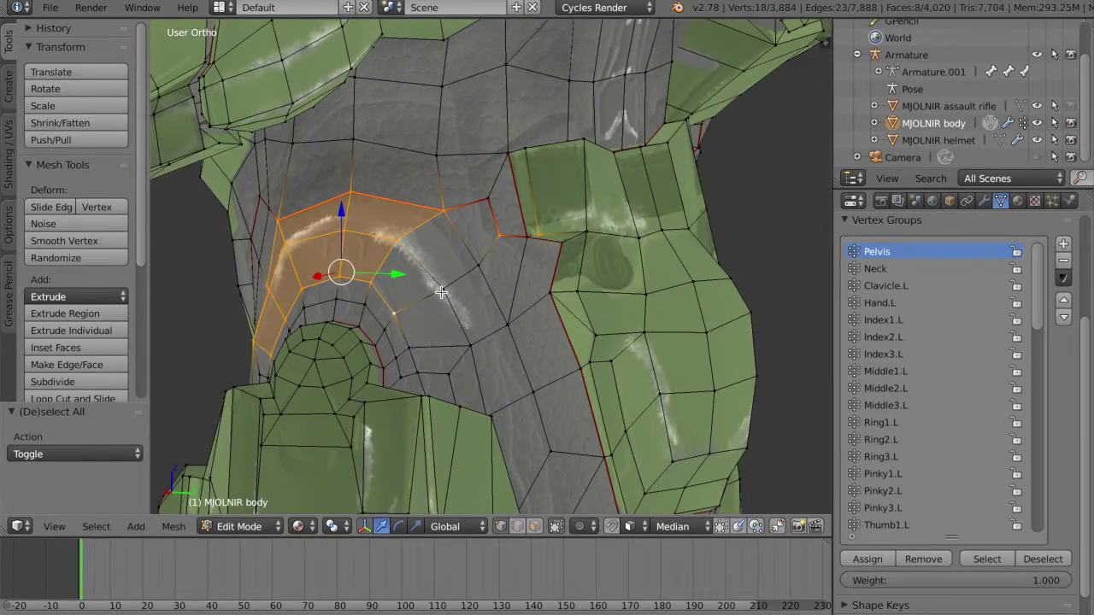
pyautogui.keyDown('shift'); pyautogui.rightClick(443, 291); pyautogui.keyUp('shift')
pyautogui.keyDown('shift'); pyautogui.rightClick(470, 345); pyautogui.keyUp('shift')
pyautogui.keyDown('shift'); pyautogui.rightClick(412, 345); pyautogui.keyUp('shift')
pyautogui.keyDown('shift'); pyautogui.rightClick(509, 323); pyautogui.keyUp('shift')
pyautogui.keyDown('shift'); pyautogui.rightClick(479, 266); pyautogui.keyUp('shift')
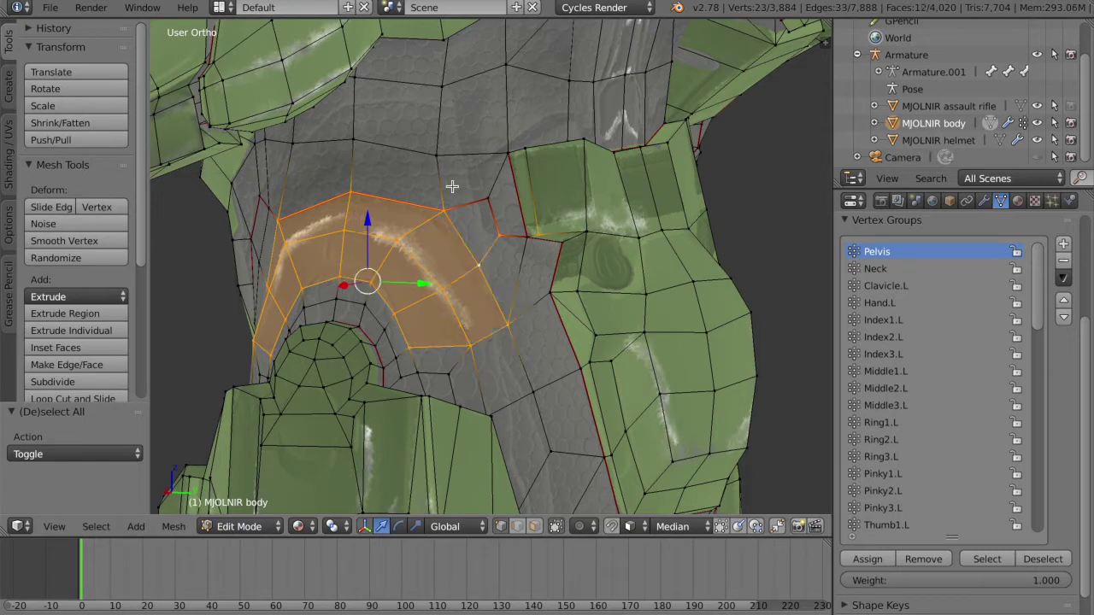
pyautogui.press('b')
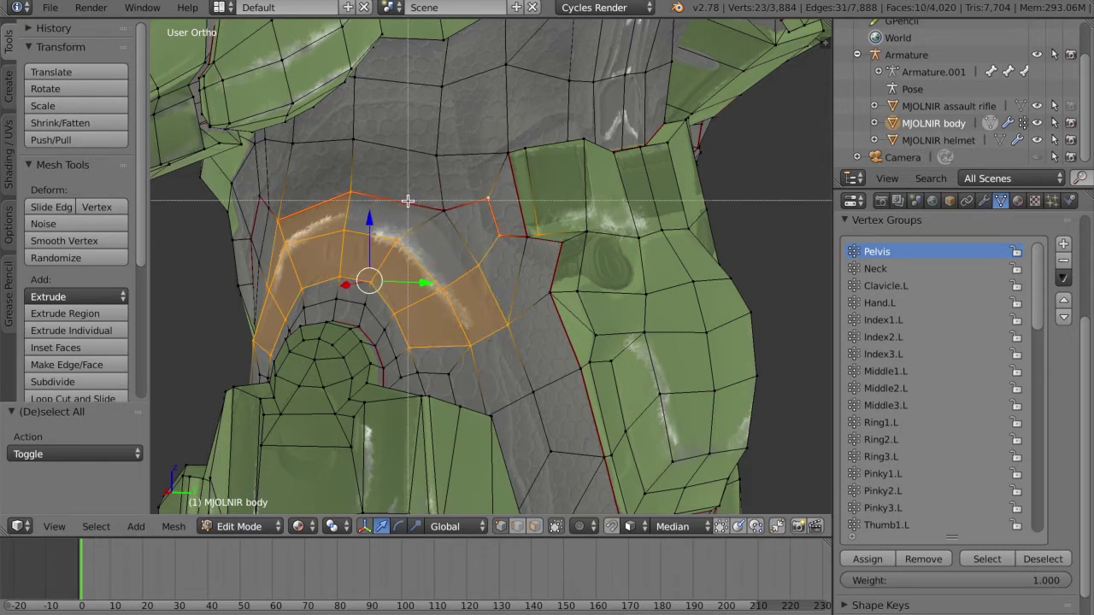
pyautogui.moveTo(408, 203); pyautogui.dragTo(565, 295, button='middle')
# Step: Assign the selected hip band vertices to the Pelvis group at weight 1.0, deselect everything and save the file
pyautogui.click(863, 558)
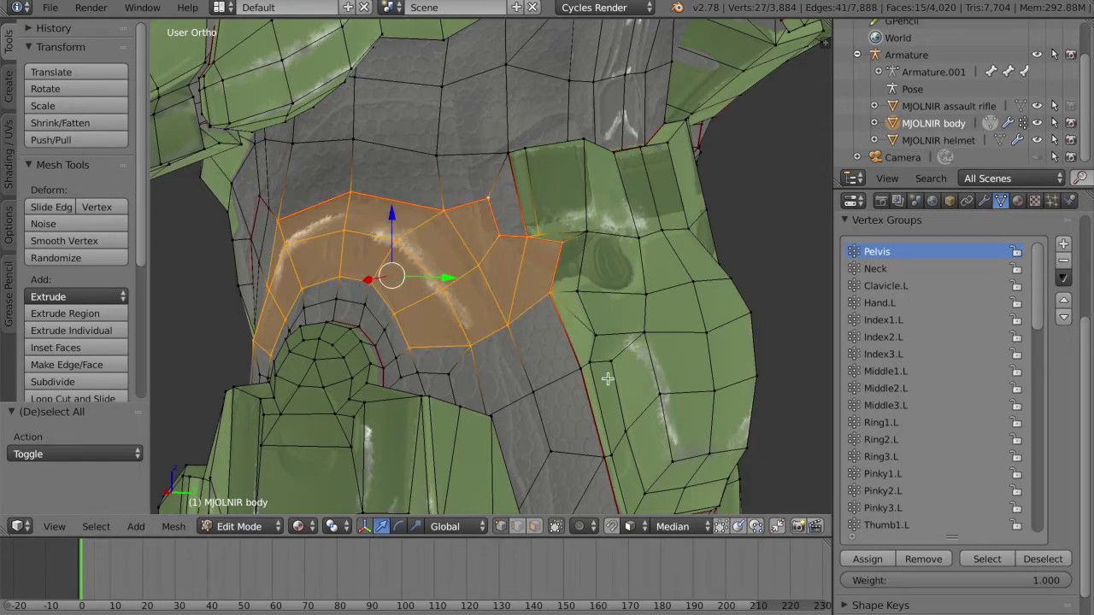
pyautogui.press('KP_1')
pyautogui.keyDown('shift'); pyautogui.moveTo(735, 434); pyautogui.dragTo(621, 368, button='middle'); pyautogui.keyUp('shift')
pyautogui.click(874, 564)
pyautogui.press('a')
pyautogui.hotkey('ctrl', 's')
pyautogui.click(621, 363)
# Step: Circle-select the inner loop of undersuit vertices closest to the left hip plate, from front to back
pyautogui.scroll(4, 532, 371)
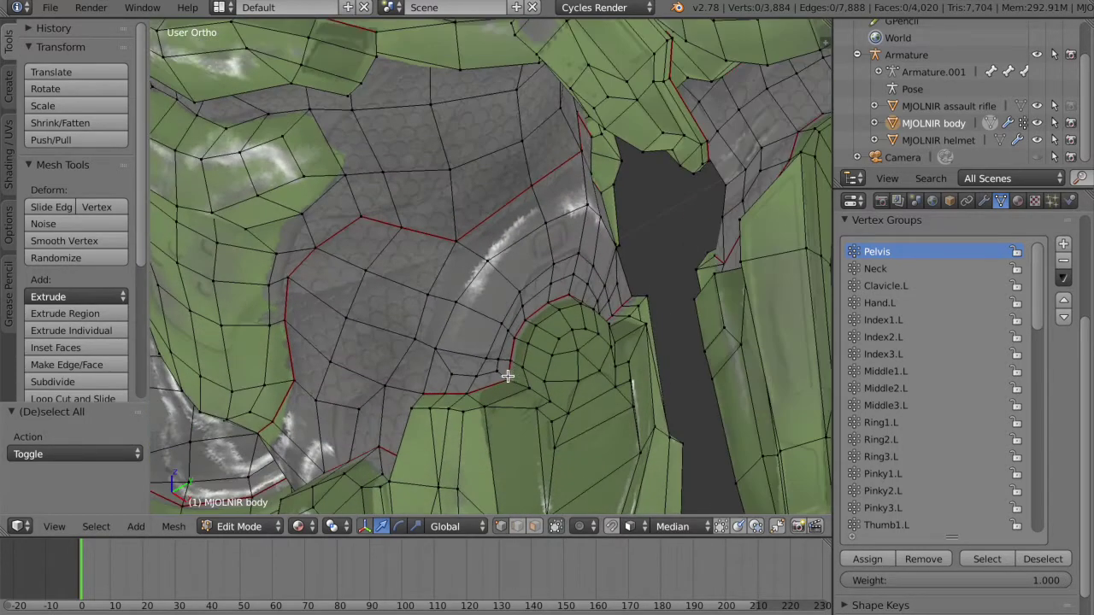
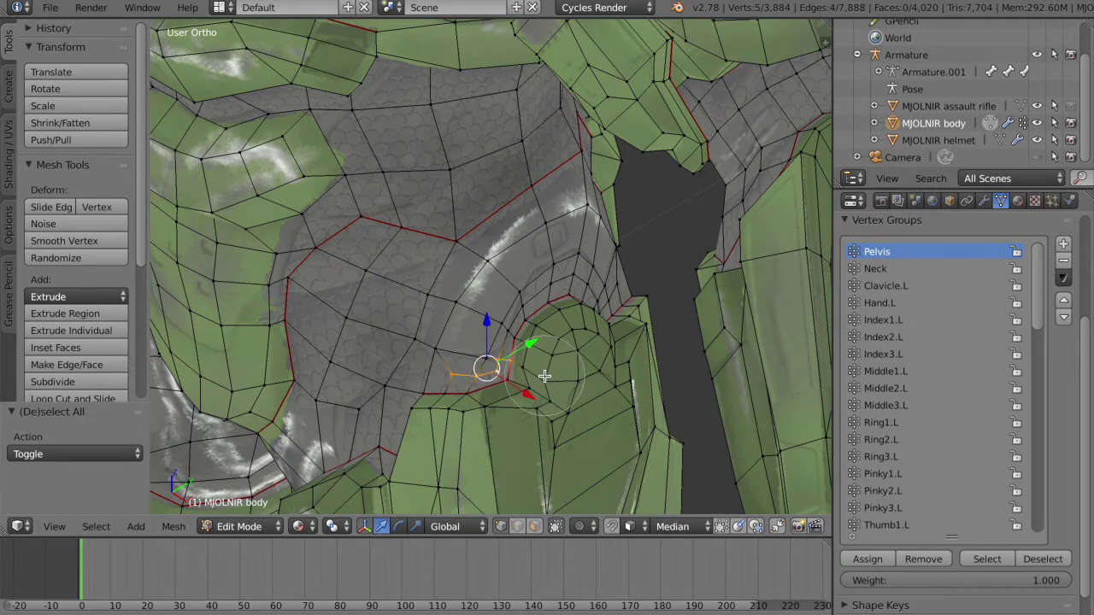
pyautogui.middleClick(545, 376)
pyautogui.moveTo(515, 315); pyautogui.dragTo(538, 332)
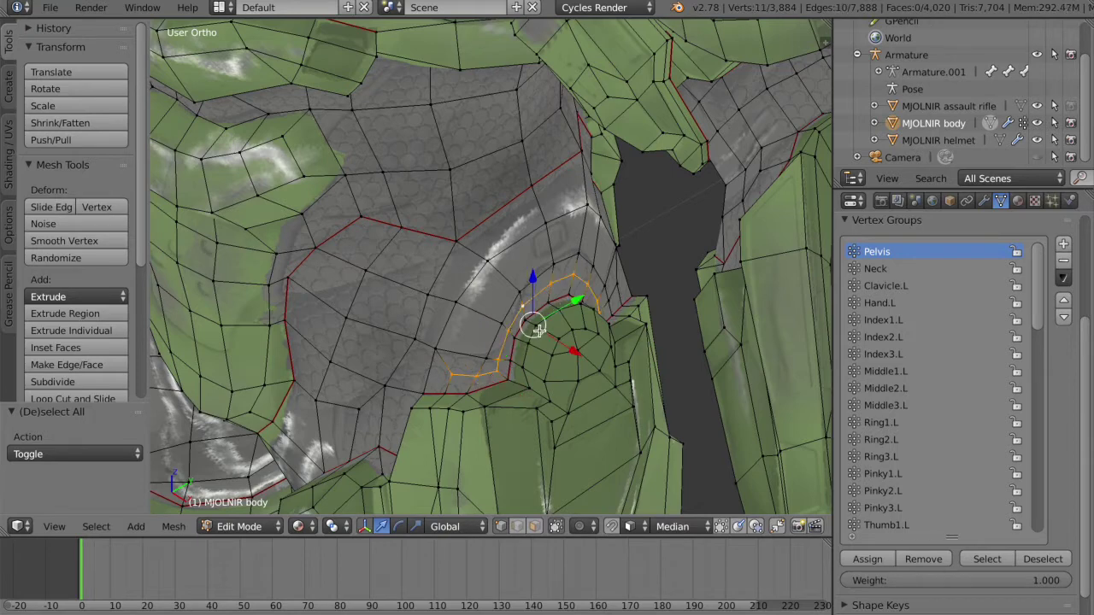
pyautogui.moveTo(560, 336); pyautogui.dragTo(485, 305, button='middle')
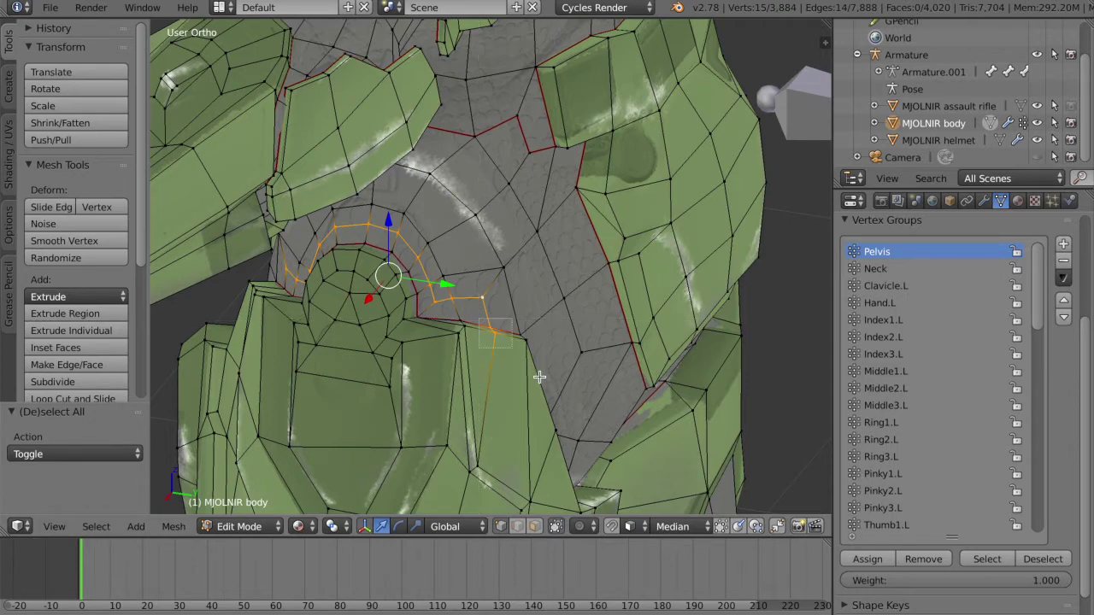
pyautogui.moveTo(539, 377); pyautogui.dragTo(468, 332, button='middle')
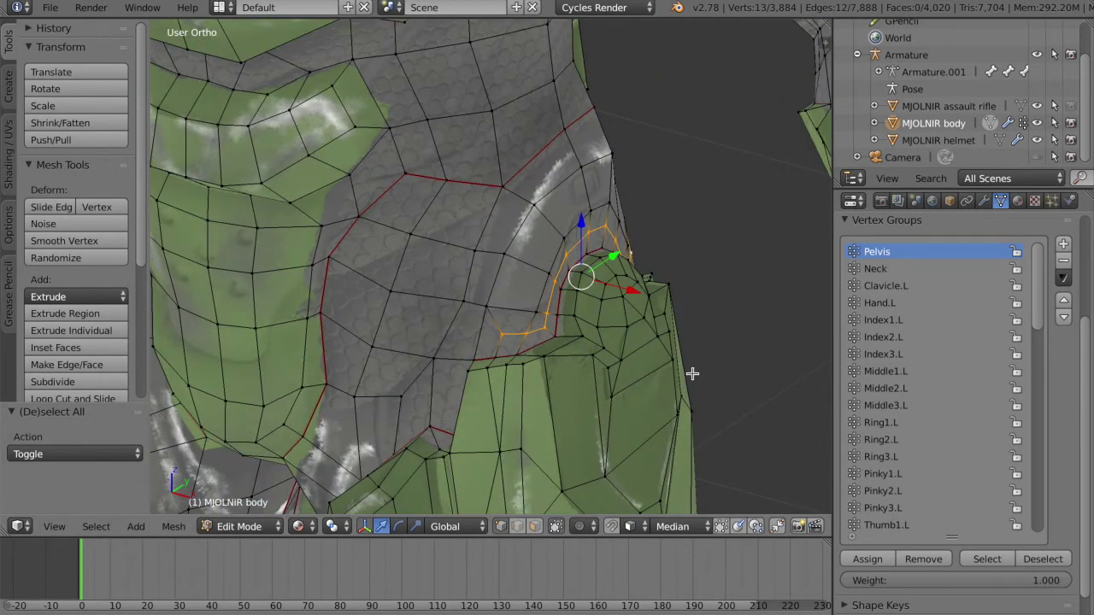
# Step: Assign the selected loop to the Pelvis group with a weight of 0.5 and deselect everything
pyautogui.click(913, 582)
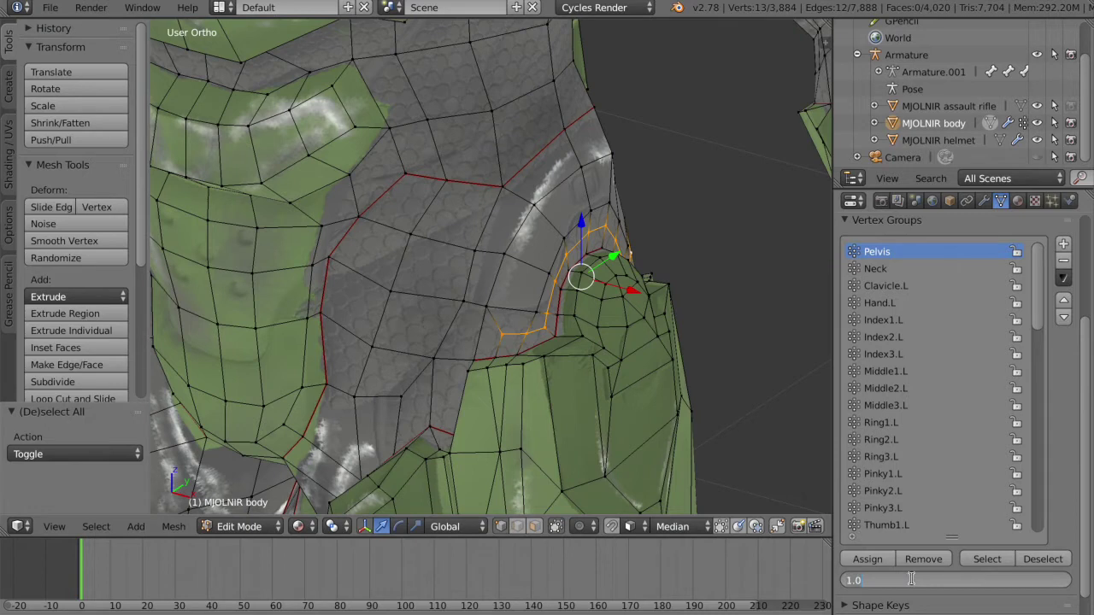
pyautogui.write('0.5')
pyautogui.press('Return')
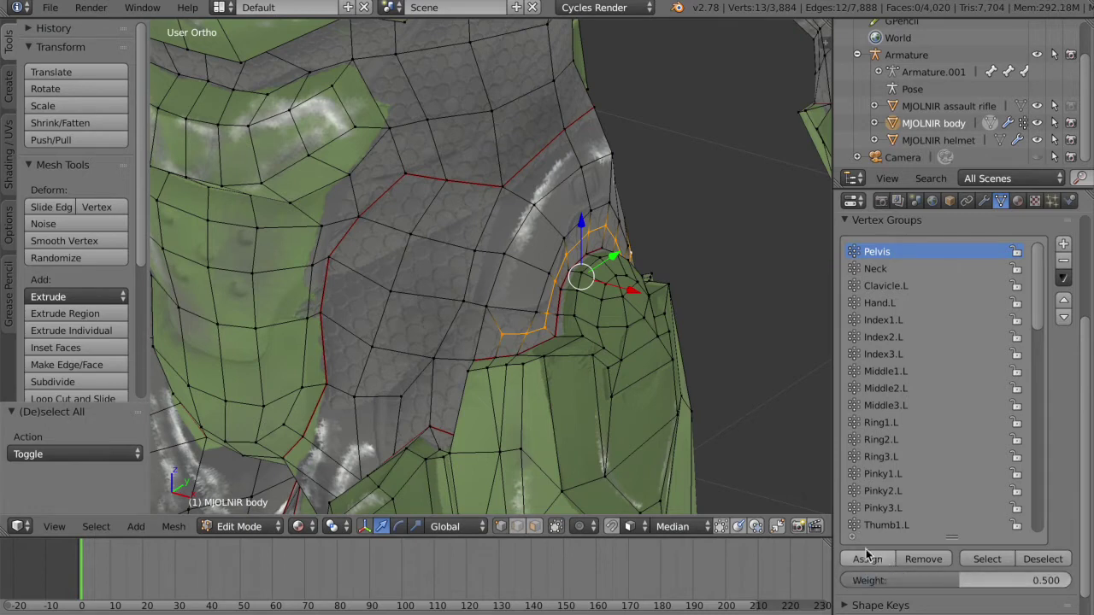
pyautogui.click(867, 558)
pyautogui.press('a')
# Step: Pick the Upperleg.L vertex group and select all vertices assigned to it
pyautogui.moveTo(1041, 299); pyautogui.dragTo(1047, 503)
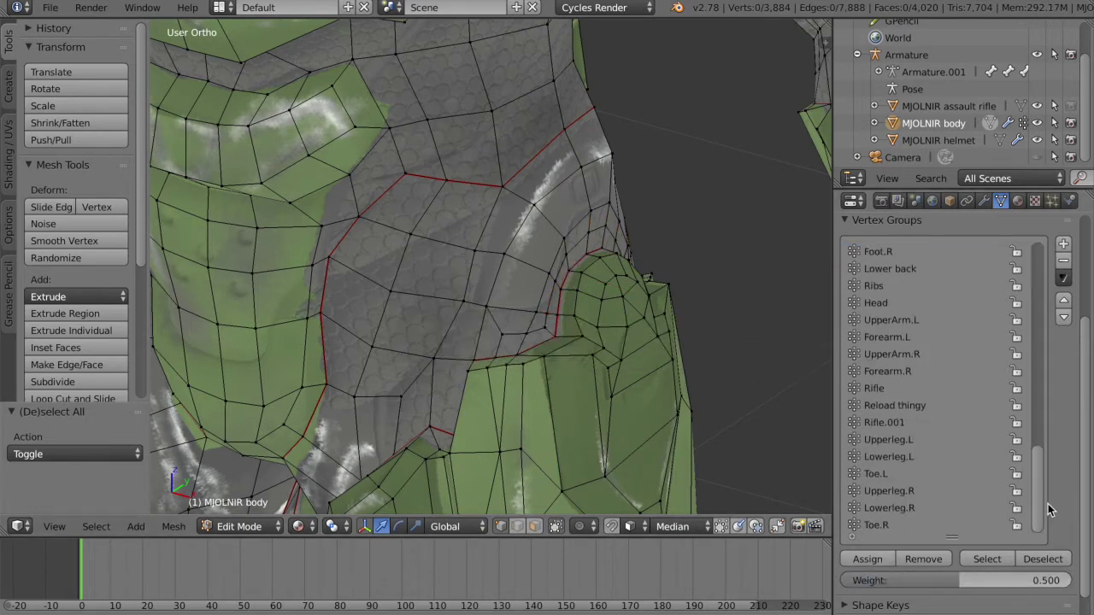
pyautogui.click(922, 437)
pyautogui.click(991, 559)
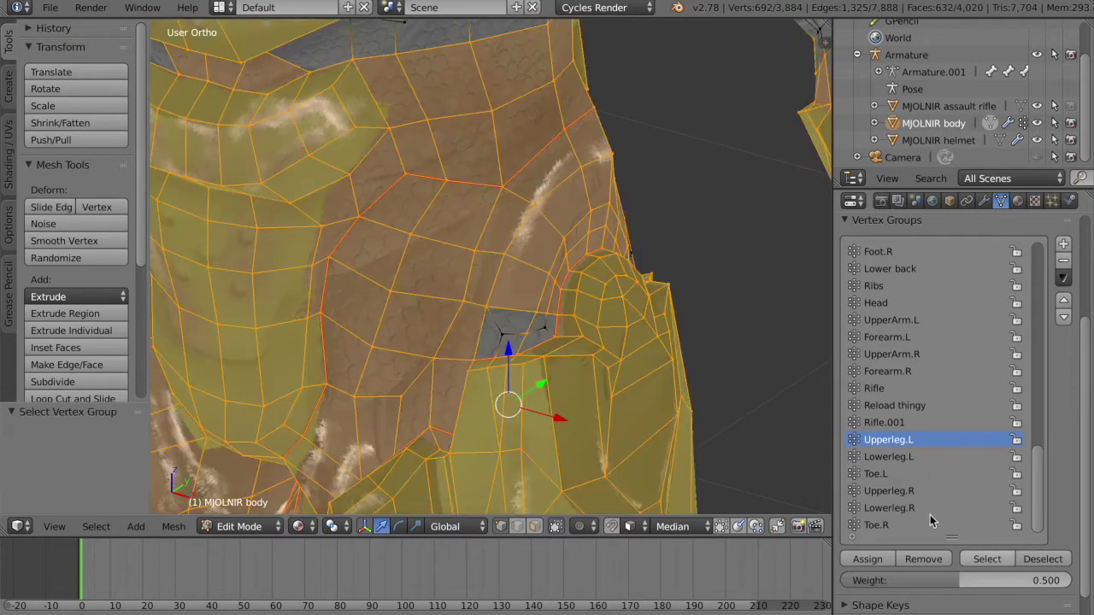
# Step: Clear the selection and reselect all vertices of the Upperleg.L group in a front view
pyautogui.scroll(-4, 621, 303)
pyautogui.press('KP_1')
pyautogui.scroll(-2, 622, 303)
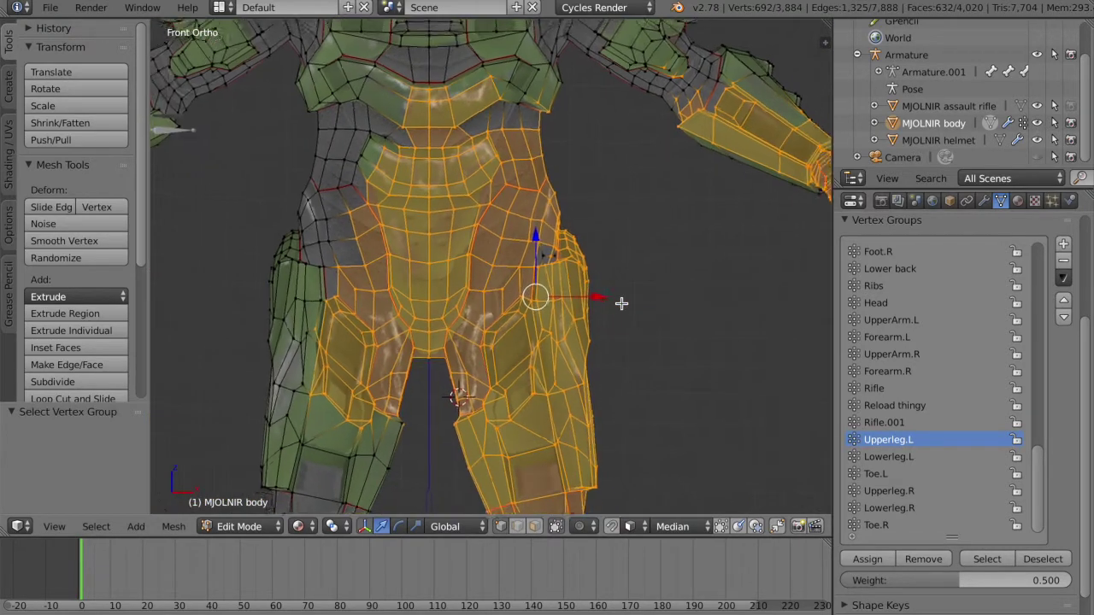
pyautogui.keyDown('shift'); pyautogui.moveTo(449, 333); pyautogui.dragTo(444, 385, button='middle'); pyautogui.keyUp('shift')
pyautogui.press('a')
pyautogui.press('c')
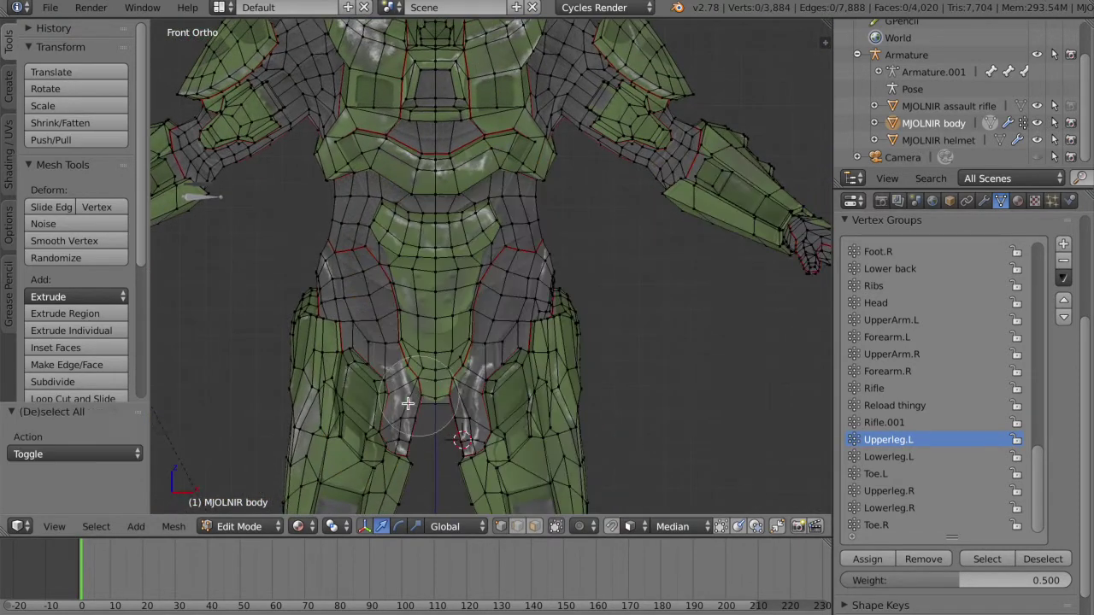
pyautogui.press('Escape')
pyautogui.press('a')
pyautogui.press('a')
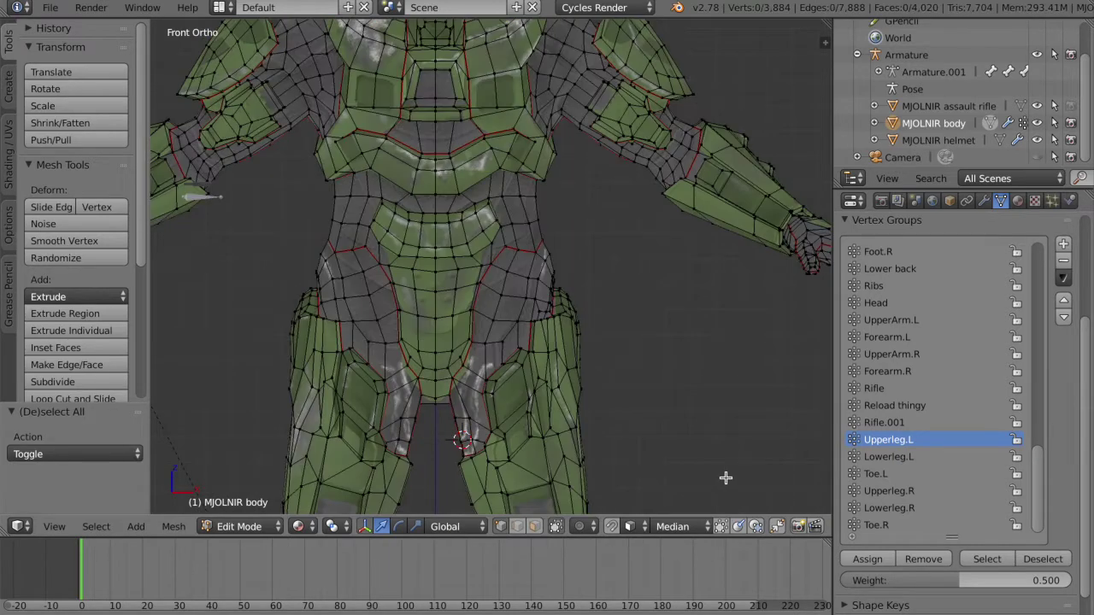
pyautogui.click(987, 559)
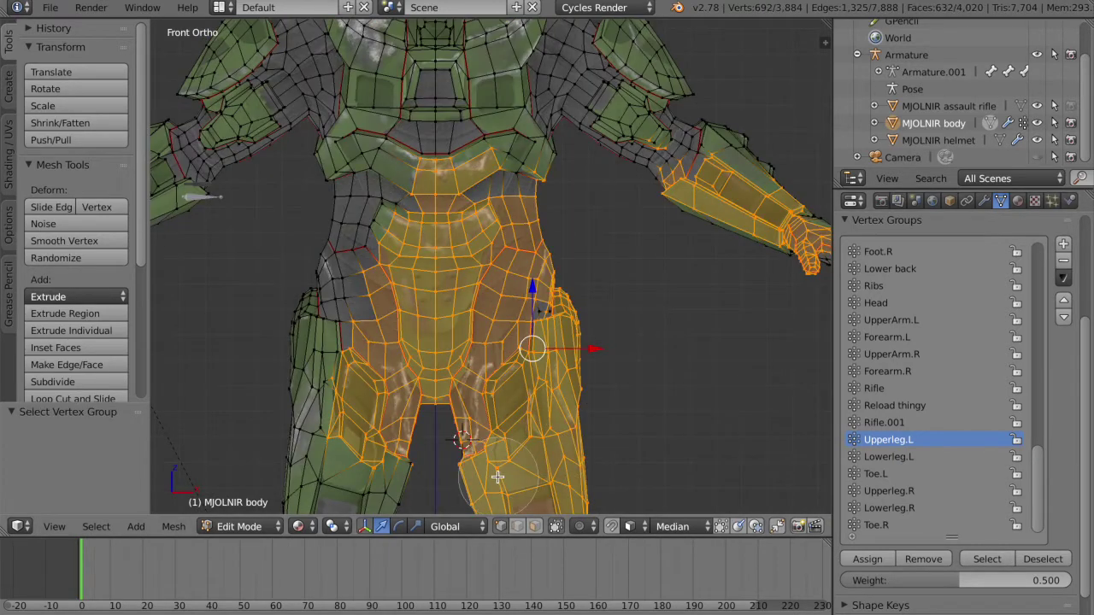
# Step: Circle-deselect the front armor of the left thigh and the neighbouring groin undersuit vertices
pyautogui.moveTo(497, 477)
pyautogui.mouseDown(button='middle')
pyautogui.moveTo(488, 447)
pyautogui.moveTo(532, 341)
pyautogui.moveTo(588, 372)
pyautogui.moveTo(616, 350)
pyautogui.mouseUp(button='middle')
pyautogui.press('Escape')
pyautogui.scroll(3, 616, 350)
pyautogui.moveTo(512, 390)
pyautogui.mouseDown(button='middle')
pyautogui.moveTo(467, 405)
pyautogui.moveTo(529, 409)
pyautogui.moveTo(536, 394)
pyautogui.mouseUp(button='middle')
pyautogui.press('c')
pyautogui.press('Escape')
pyautogui.scroll(1, 657, 331)
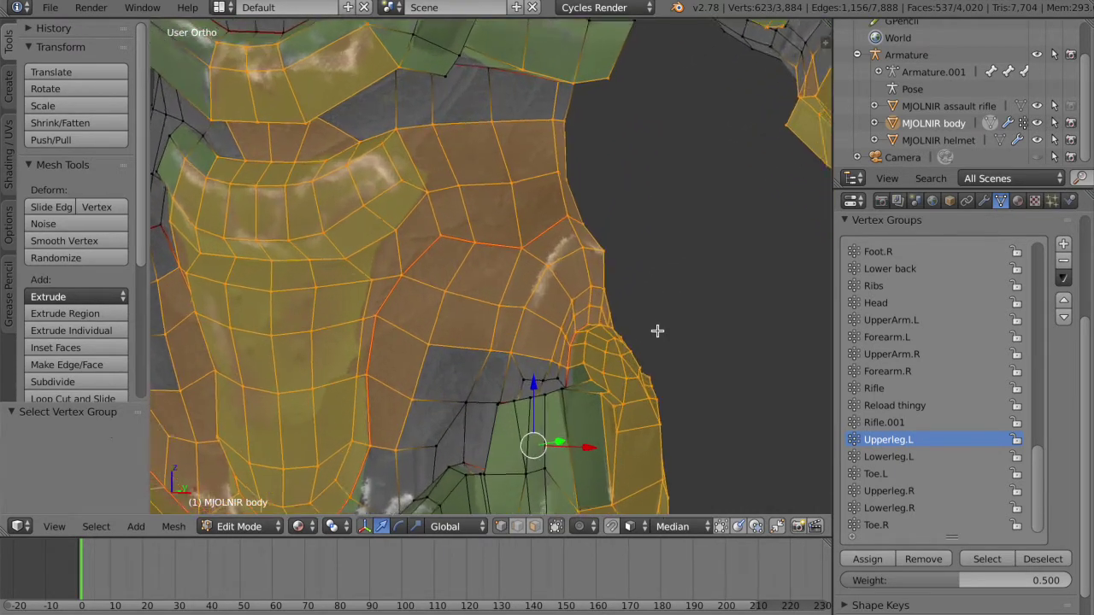
# Step: Circle-deselect the front edge of the left hip plate and the undersuit band arching over it
pyautogui.moveTo(657, 331)
pyautogui.mouseDown(button='middle')
pyautogui.moveTo(535, 394)
pyautogui.moveTo(549, 380)
pyautogui.mouseUp(button='middle')
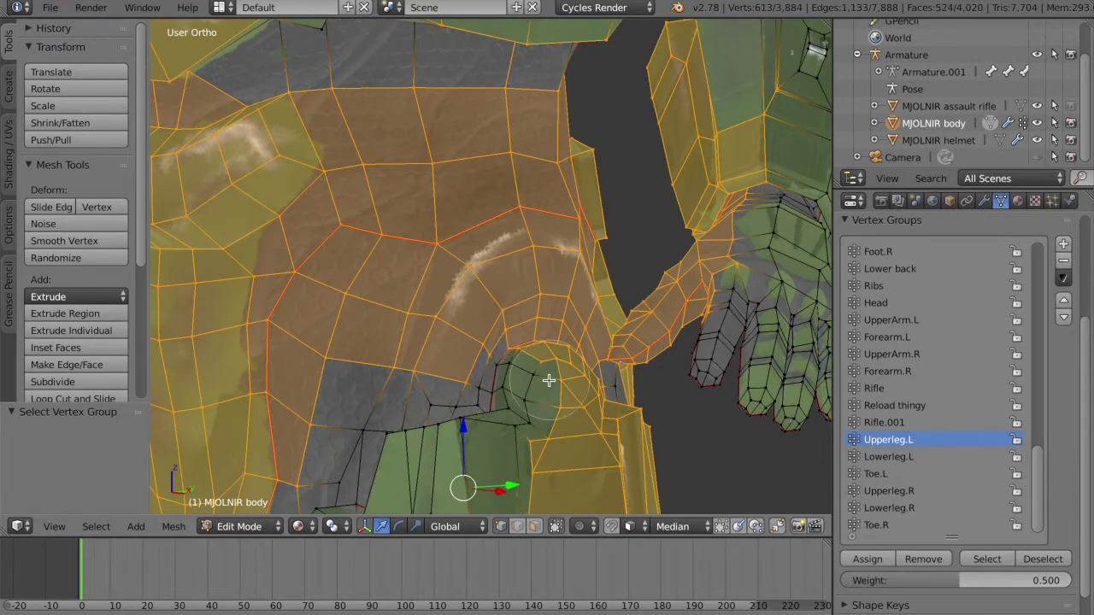
pyautogui.moveTo(523, 328)
pyautogui.mouseDown(button='middle')
pyautogui.moveTo(569, 317)
pyautogui.moveTo(535, 285)
pyautogui.mouseUp(button='middle')
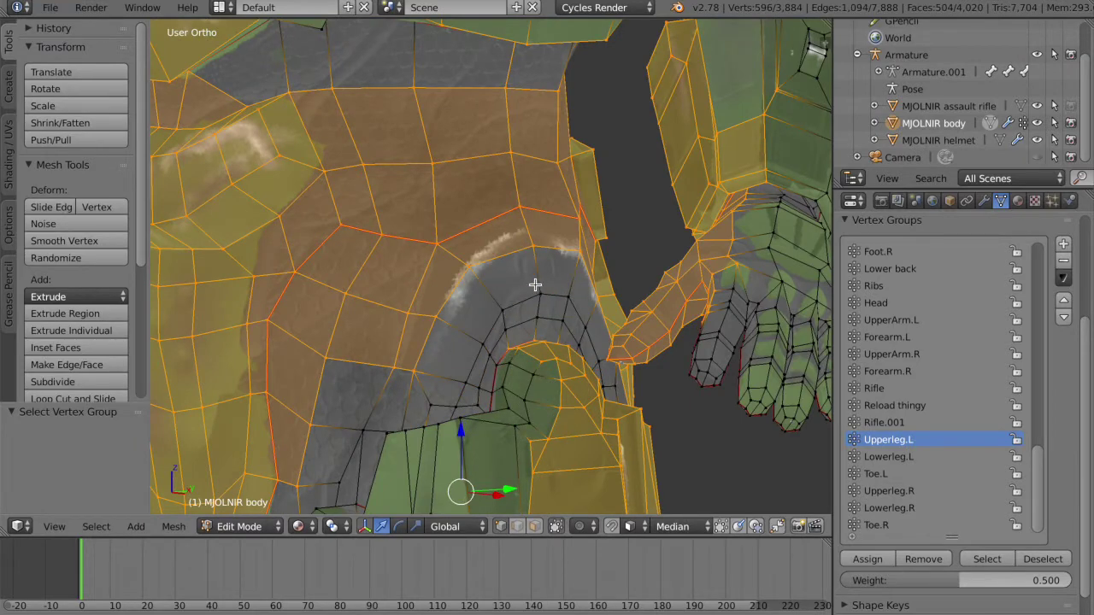
pyautogui.moveTo(440, 304); pyautogui.dragTo(469, 397, button='middle')
# Step: Circle-deselect the armor plate on the character's backside and the surrounding lower-back undersuit vertices
pyautogui.scroll(-6, 581, 348)
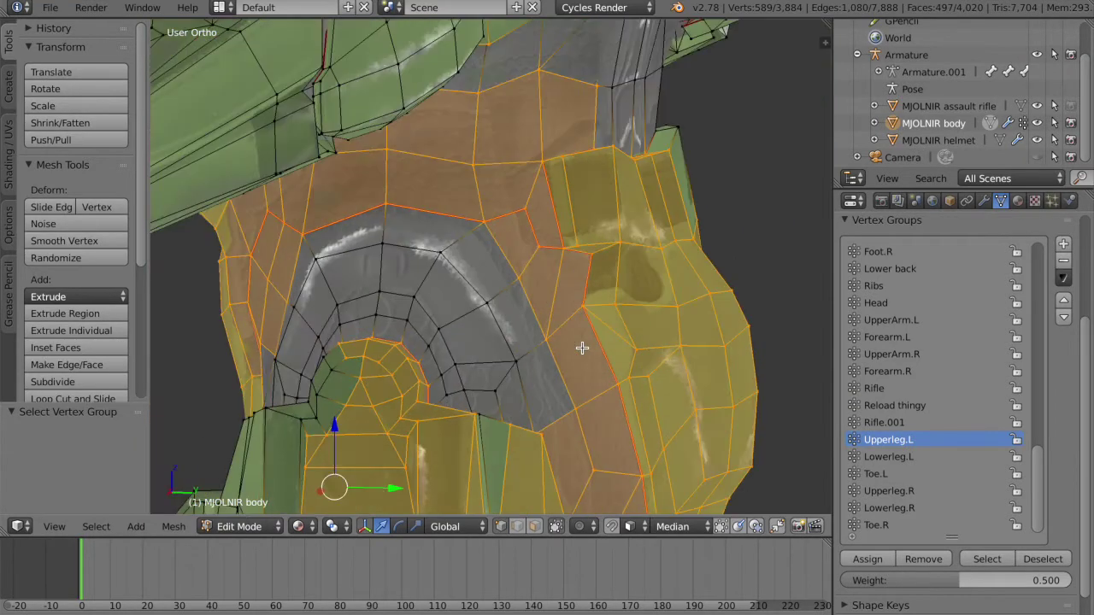
pyautogui.press('v')
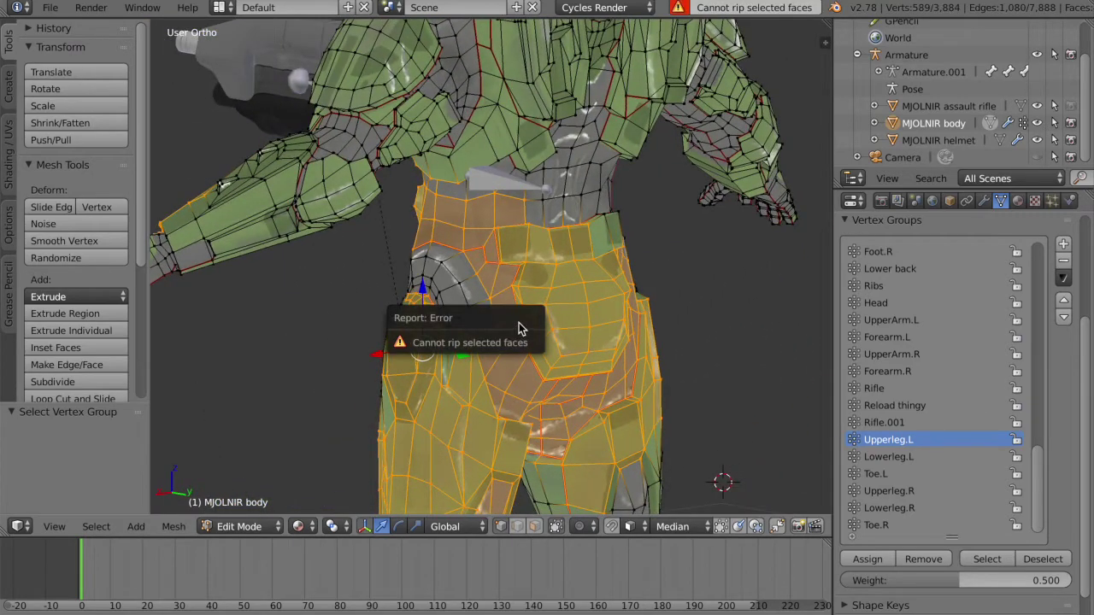
pyautogui.moveTo(510, 289)
pyautogui.mouseDown(button='middle')
pyautogui.moveTo(556, 324)
pyautogui.moveTo(564, 359)
pyautogui.moveTo(619, 342)
pyautogui.mouseUp(button='middle')
pyautogui.rightClick(698, 327)
pyautogui.moveTo(698, 327)
pyautogui.mouseDown(button='middle')
pyautogui.moveTo(723, 317)
pyautogui.moveTo(640, 312)
pyautogui.mouseUp(button='middle')
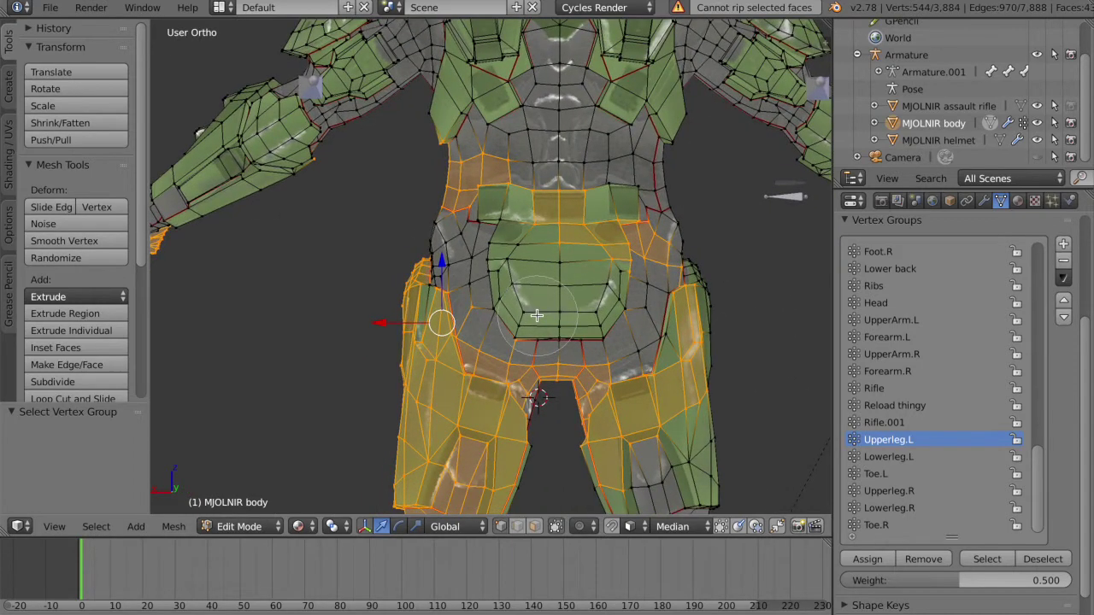
pyautogui.moveTo(536, 317)
pyautogui.mouseDown(button='middle')
pyautogui.moveTo(576, 389)
pyautogui.moveTo(639, 352)
pyautogui.mouseUp(button='middle')
# Step: Turn off visible-only selection and circle-deselect the remaining torso and waist vertices through the mesh
pyautogui.click(555, 527)
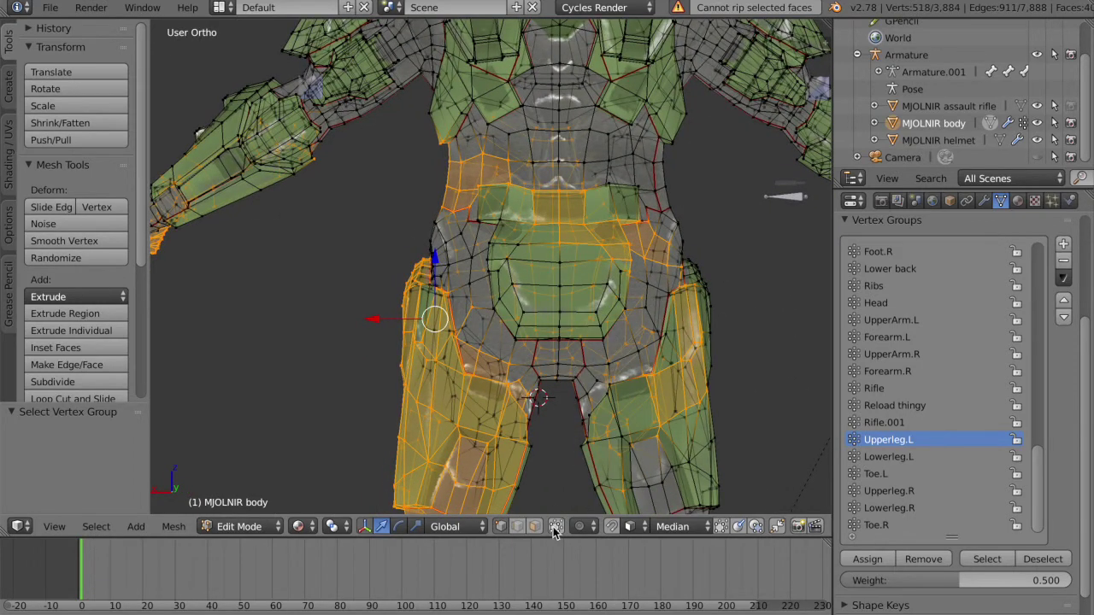
pyautogui.moveTo(525, 298)
pyautogui.mouseDown(button='middle')
pyautogui.moveTo(523, 249)
pyautogui.moveTo(469, 186)
pyautogui.moveTo(530, 154)
pyautogui.moveTo(440, 137)
pyautogui.moveTo(601, 277)
pyautogui.moveTo(561, 187)
pyautogui.mouseUp(button='middle')
pyautogui.rightClick(680, 373)
# Step: Box-deselect the left forearm and hand, and the stray vertices on the right hip and leg
pyautogui.scroll(-2, 680, 373)
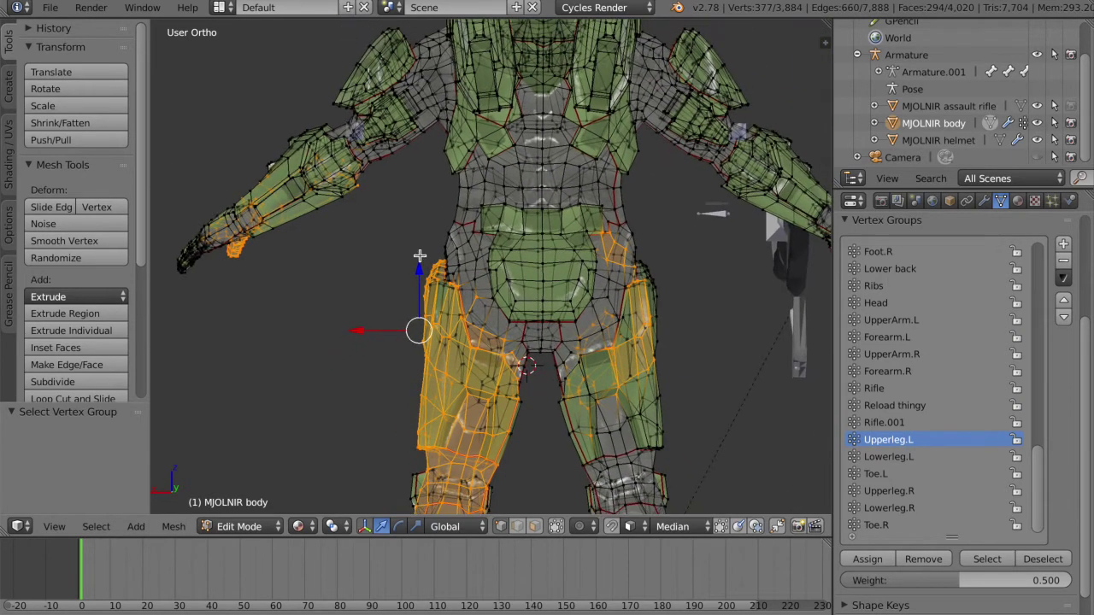
pyautogui.press('b')
pyautogui.moveTo(167, 81); pyautogui.dragTo(381, 328, button='middle')
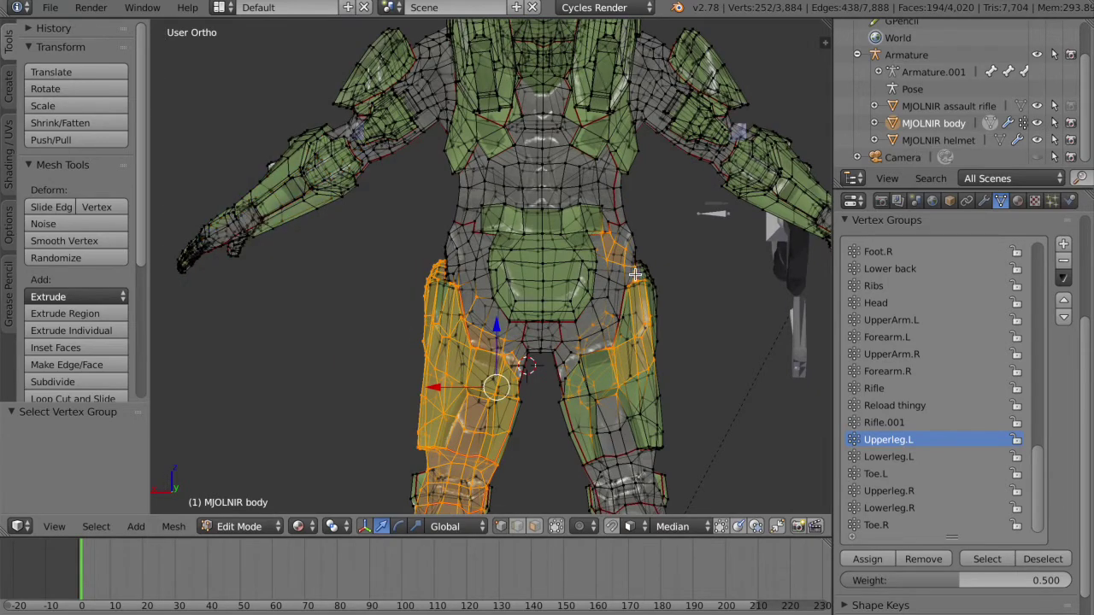
pyautogui.moveTo(538, 168); pyautogui.dragTo(758, 513, button='middle')
# Step: Examine the remaining left-leg selection from behind and in front
pyautogui.keyDown('shift'); pyautogui.scroll(-10, 684, 336); pyautogui.keyUp('shift')
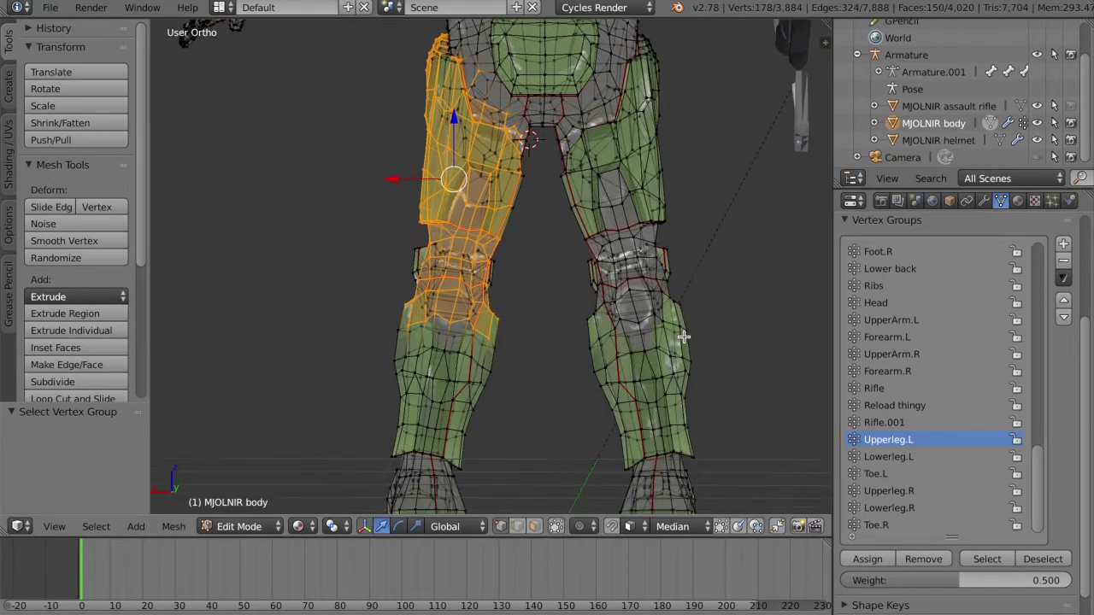
pyautogui.scroll(-1, 684, 337)
pyautogui.hscroll(-10, 684, 337)
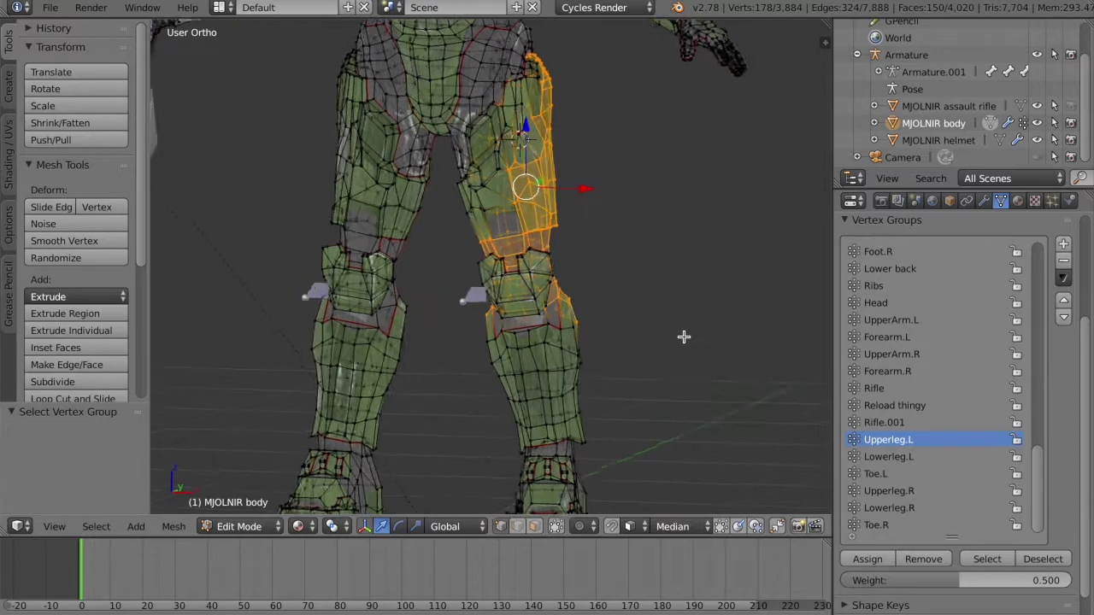
pyautogui.keyDown('shift'); pyautogui.scroll(4, 684, 336); pyautogui.keyUp('shift')
pyautogui.hscroll(5, 683, 337)
pyautogui.hscroll(-5, 684, 337)
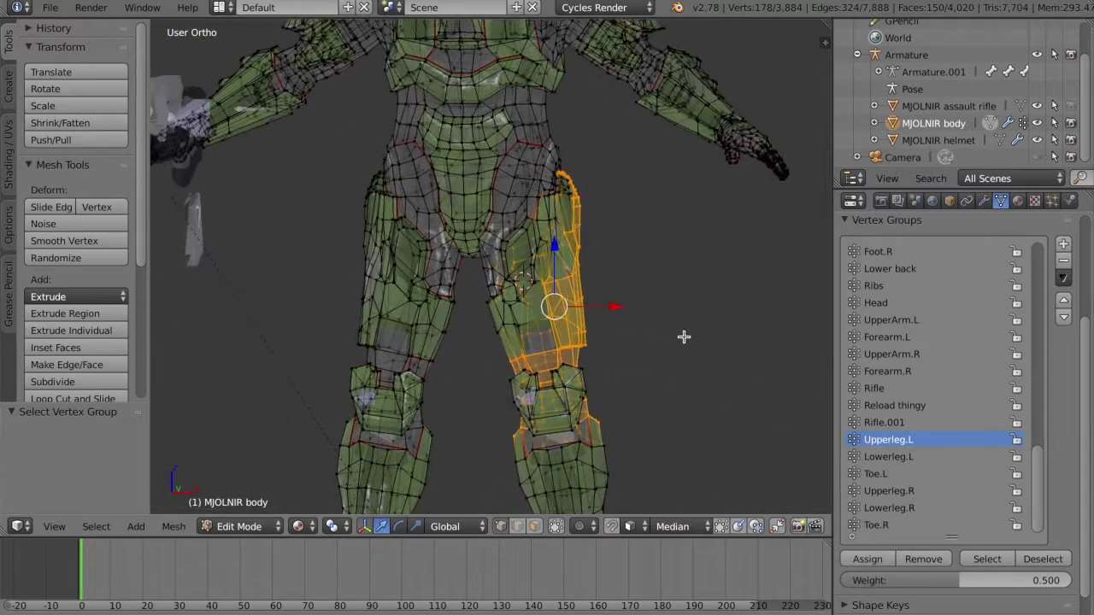
pyautogui.keyDown('shift'); pyautogui.scroll(4, 683, 337); pyautogui.keyUp('shift')
pyautogui.scroll(4, 684, 337)
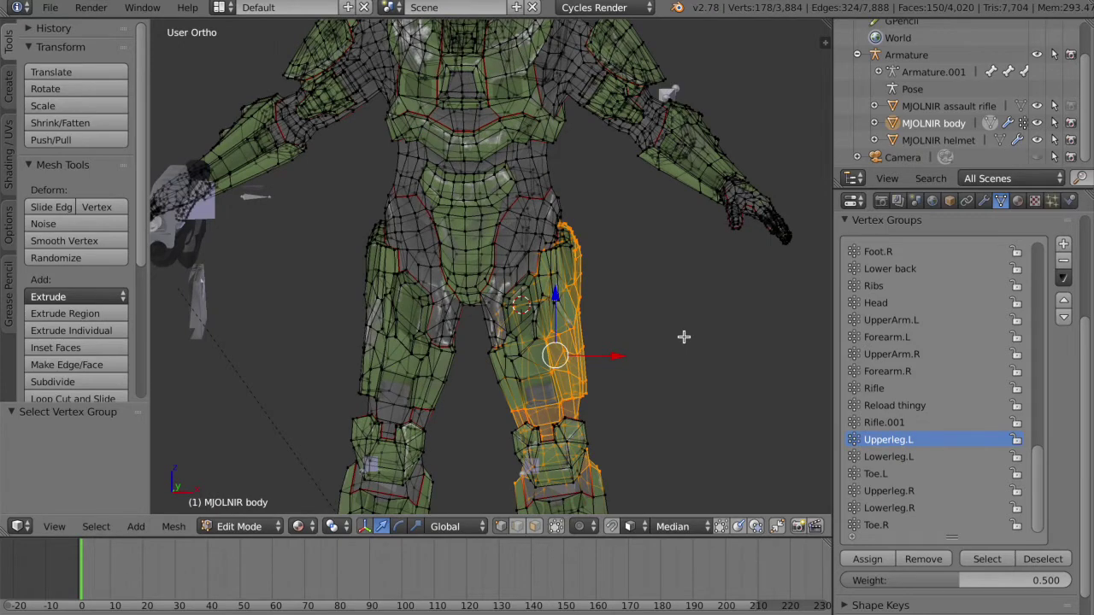
pyautogui.hscroll(5, 684, 337)
pyautogui.hscroll(-5, 684, 337)
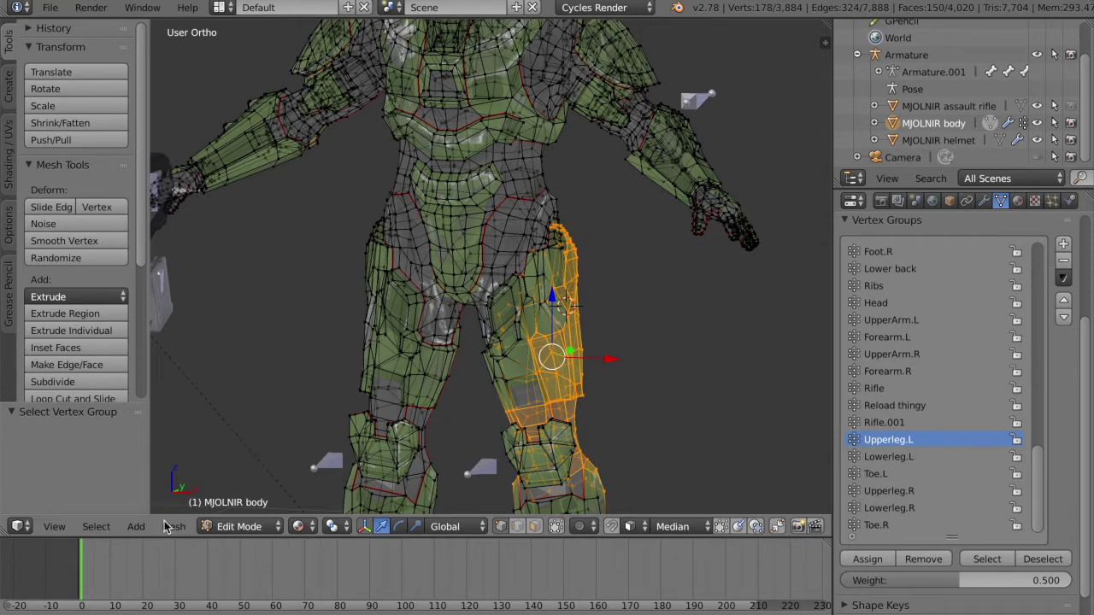
# Step: Invert the selection and box-deselect the whole left leg below the crotch in front view
pyautogui.click(108, 531)
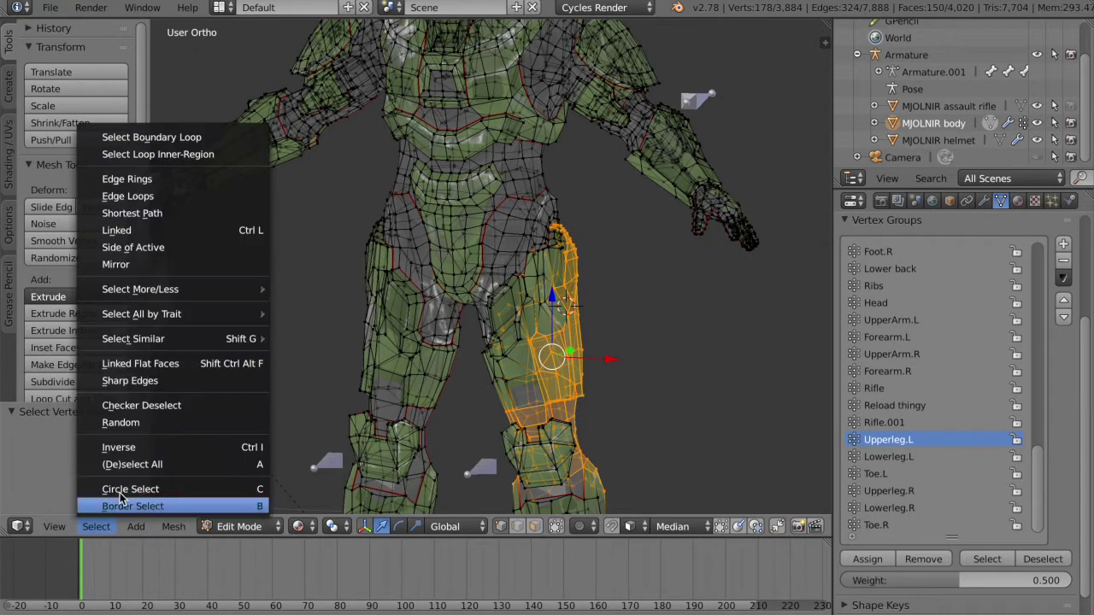
pyautogui.click(162, 451)
pyautogui.hscroll(-3, 653, 287)
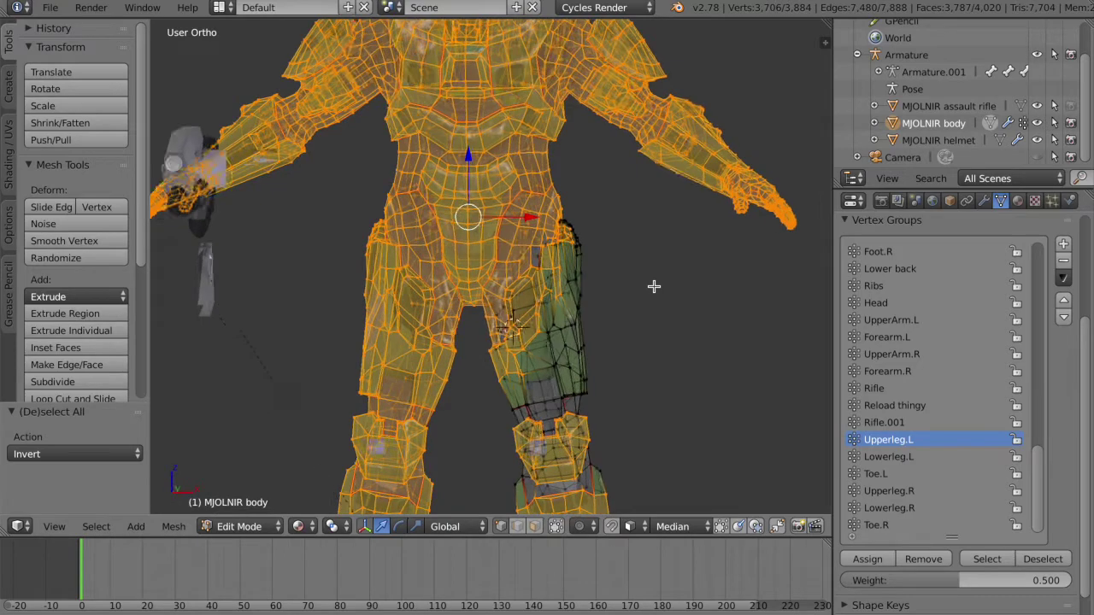
pyautogui.hscroll(3, 654, 287)
pyautogui.hscroll(-2, 654, 287)
pyautogui.press('KP_1')
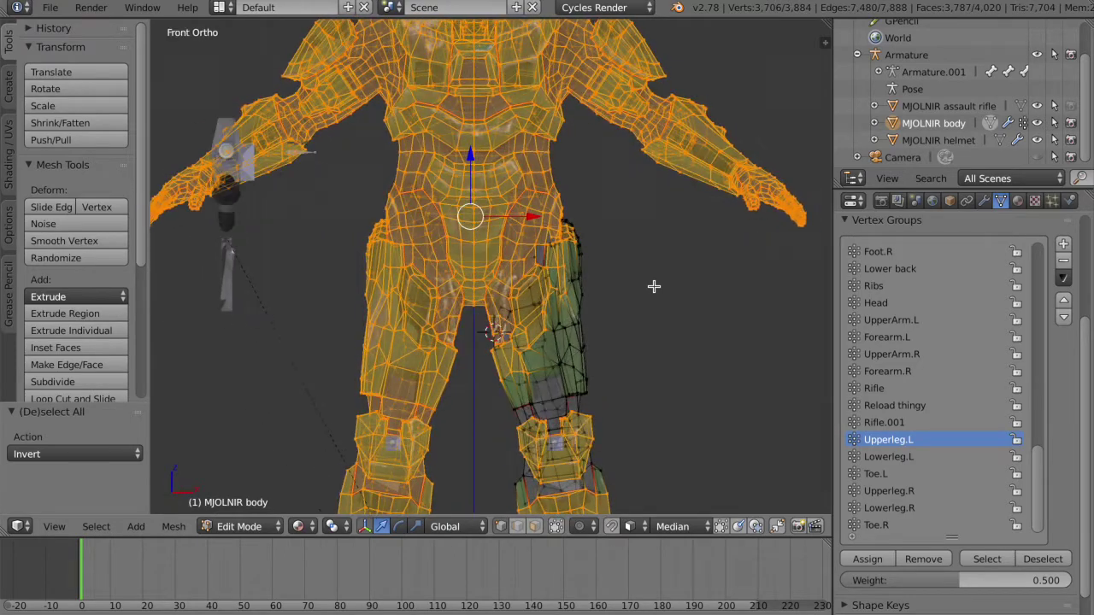
pyautogui.scroll(2, 654, 287)
pyautogui.keyDown('shift'); pyautogui.scroll(-4, 654, 286); pyautogui.keyUp('shift')
pyautogui.scroll(-5, 654, 287)
pyautogui.scroll(-2, 654, 286)
pyautogui.press('b')
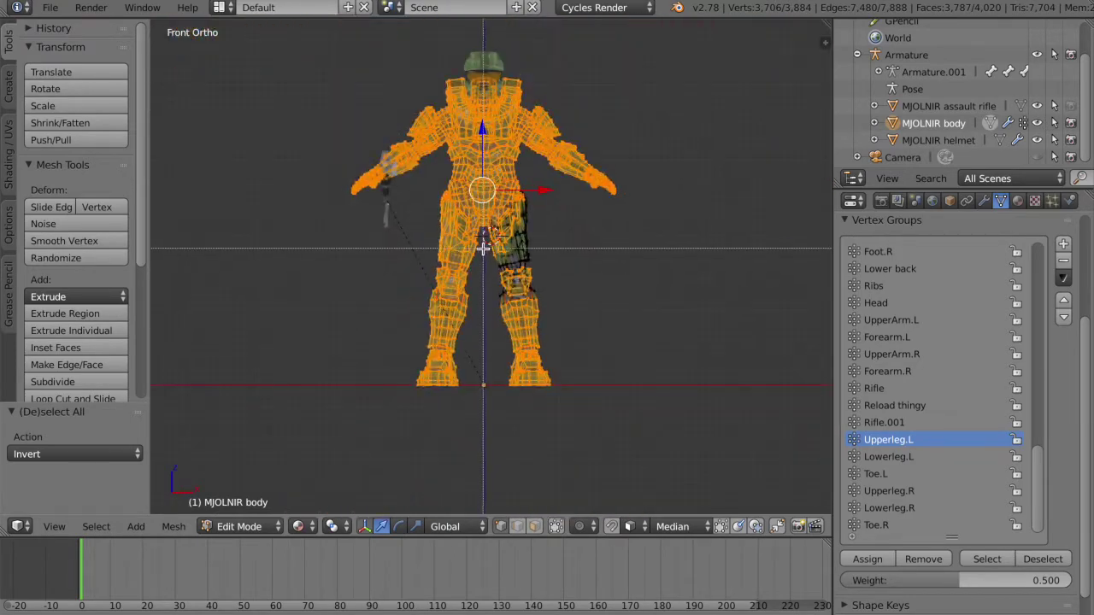
pyautogui.moveTo(485, 252); pyautogui.dragTo(687, 512, button='middle')
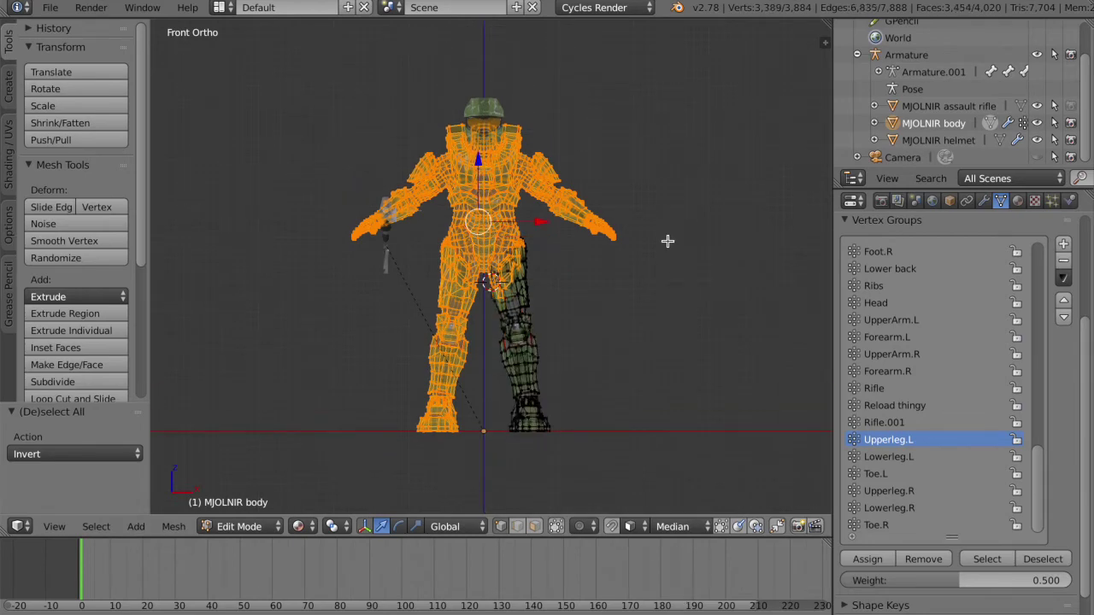
# Step: Circle-deselect the left thigh armor and the inner groin undersuit up to the hip plate
pyautogui.scroll(5, 667, 241)
pyautogui.scroll(5, 666, 241)
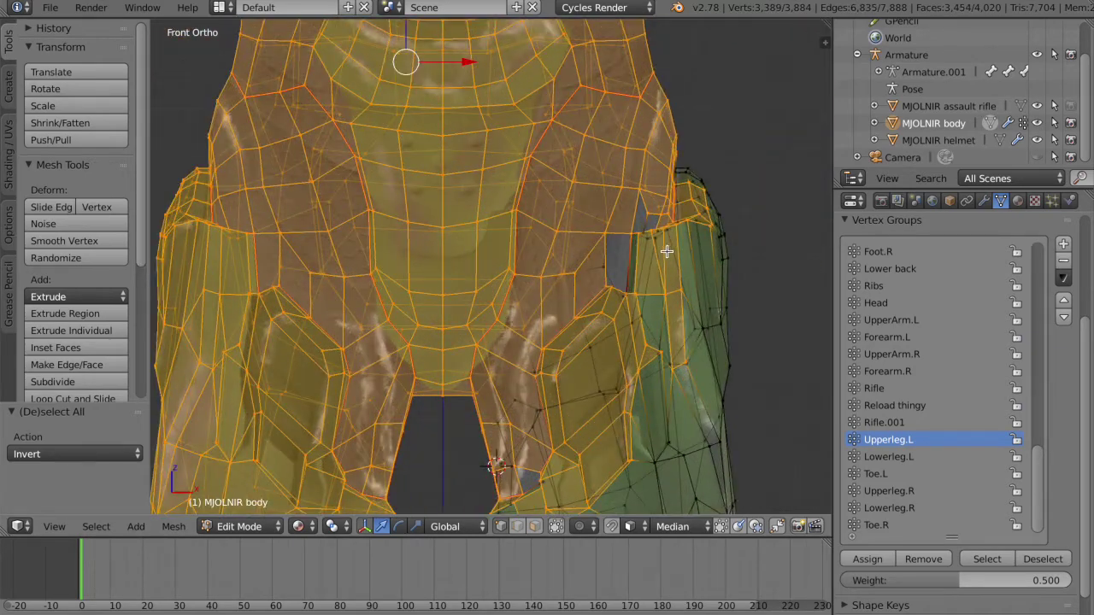
pyautogui.press('c')
pyautogui.moveTo(578, 422)
pyautogui.mouseDown(button='middle')
pyautogui.moveTo(528, 407)
pyautogui.moveTo(504, 367)
pyautogui.moveTo(532, 315)
pyautogui.moveTo(581, 288)
pyautogui.moveTo(565, 272)
pyautogui.moveTo(603, 220)
pyautogui.moveTo(632, 264)
pyautogui.moveTo(708, 125)
pyautogui.moveTo(613, 206)
pyautogui.moveTo(672, 177)
pyautogui.moveTo(674, 134)
pyautogui.moveTo(728, 122)
pyautogui.mouseUp(button='middle')
pyautogui.press('Escape')
pyautogui.keyDown('shift'); pyautogui.moveTo(530, 310); pyautogui.dragTo(529, 403, button='middle'); pyautogui.keyUp('shift')
pyautogui.moveTo(666, 369)
pyautogui.mouseDown(button='middle')
pyautogui.moveTo(580, 368)
pyautogui.moveTo(601, 334)
pyautogui.moveTo(706, 319)
pyautogui.moveTo(696, 309)
pyautogui.mouseUp(button='middle')
# Step: Circle-deselect the last vertices around the left hip plate, remove the rest from the Upperleg.L group and clear the selection
pyautogui.scroll(2, 581, 327)
pyautogui.press('c')
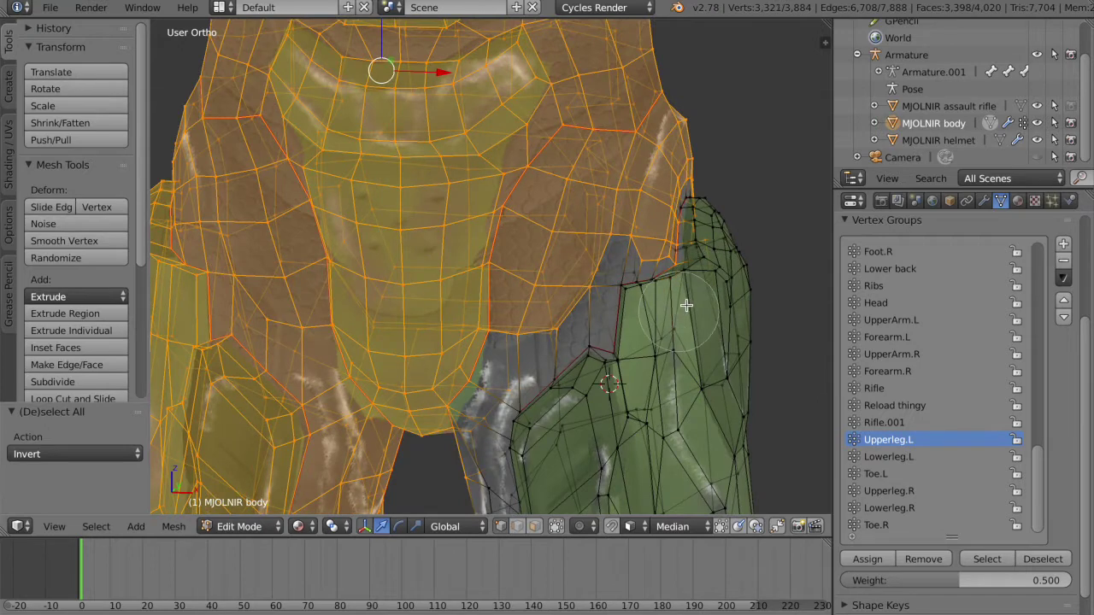
pyautogui.press('Escape')
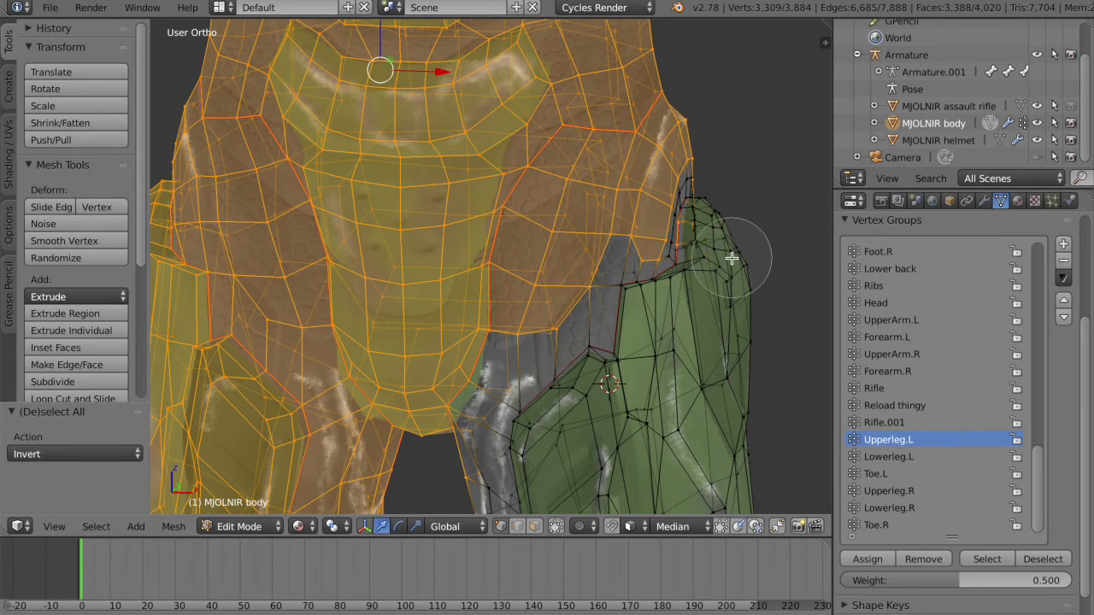
pyautogui.moveTo(735, 232)
pyautogui.mouseDown(button='middle')
pyautogui.moveTo(622, 374)
pyautogui.moveTo(699, 320)
pyautogui.mouseUp(button='middle')
pyautogui.press('a')
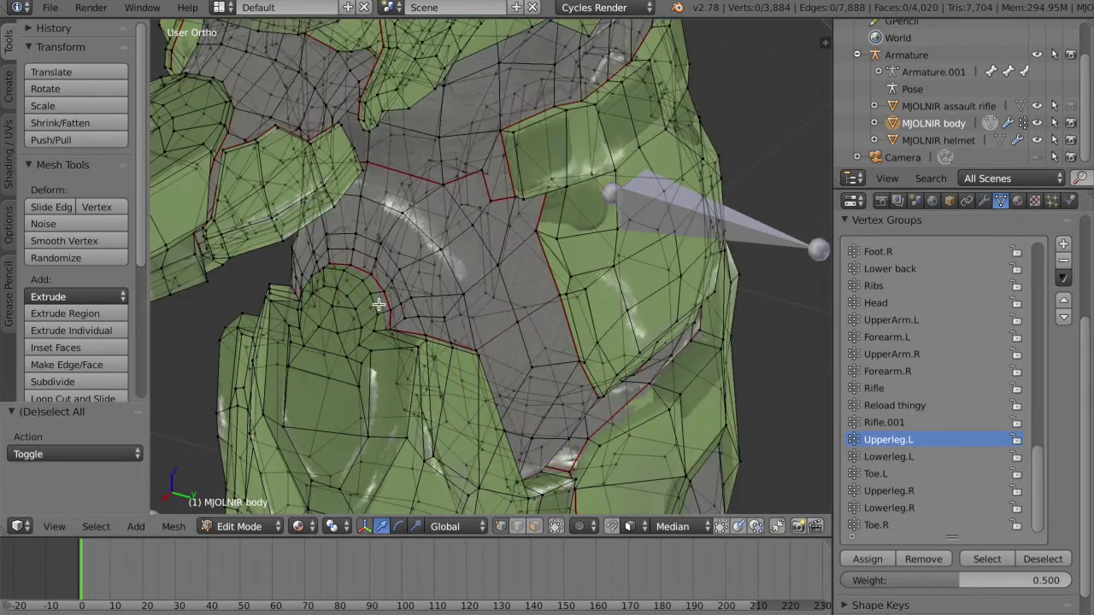
# Step: Select the undersuit vertex loop around the left hip plate, assign it to Upperleg.L at weight 0.5 and deselect everything
pyautogui.keyDown('alt'); pyautogui.rightClick(411, 300); pyautogui.keyUp('alt')
pyautogui.moveTo(411, 300); pyautogui.dragTo(445, 269, button='middle')
pyautogui.keyDown('ctrl'); pyautogui.rightClick(551, 324); pyautogui.keyUp('ctrl')
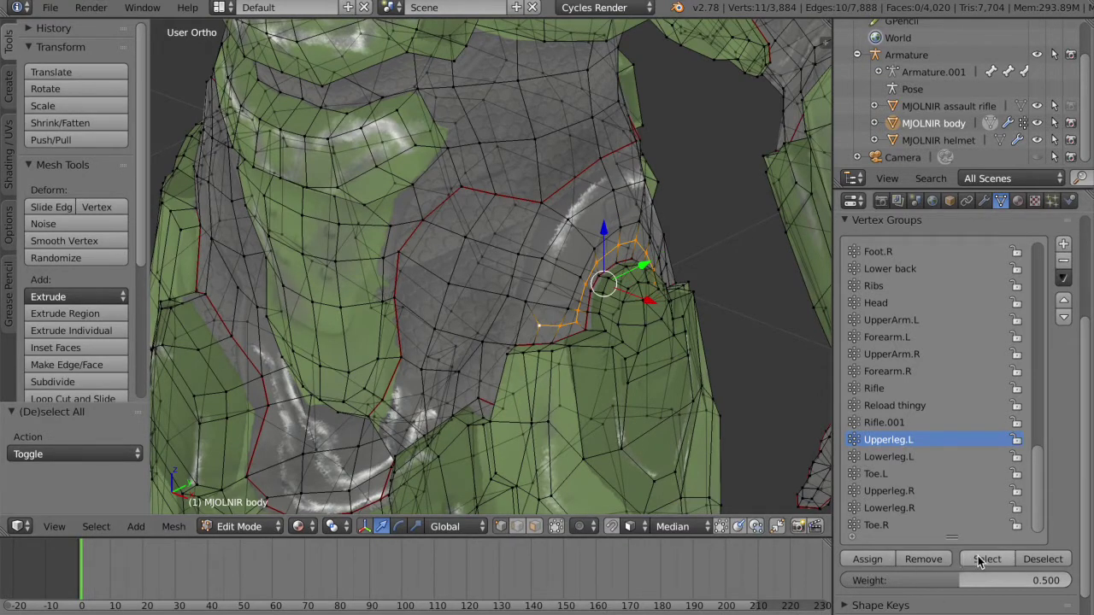
pyautogui.press('a')
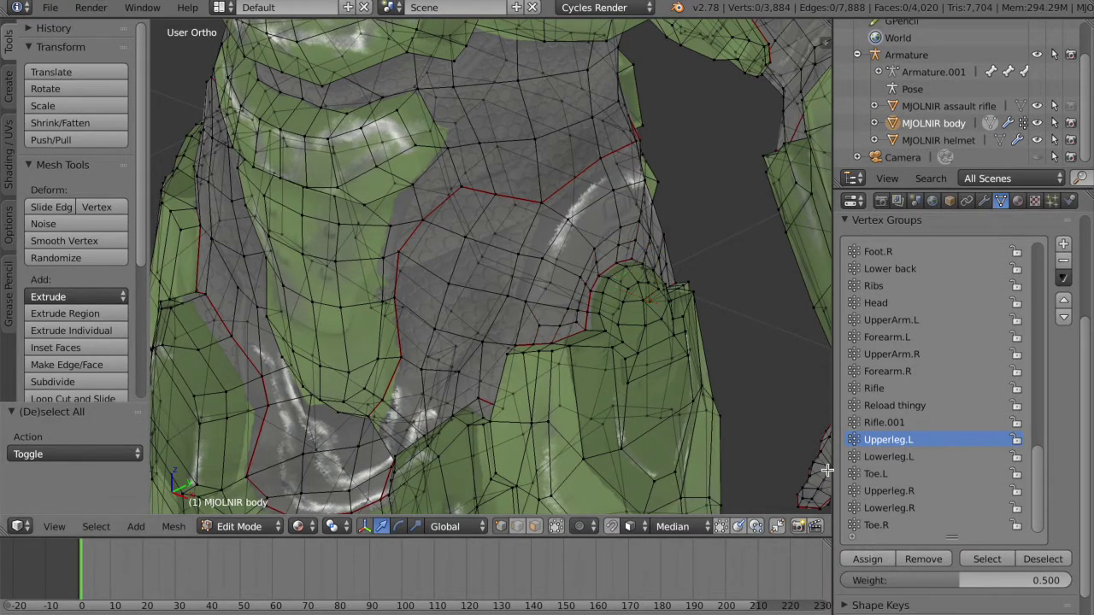
# Step: Select the Upperleg.L group's vertices to check its coverage, and save over MJOLNIR-6_animating.blend
pyautogui.click(983, 560)
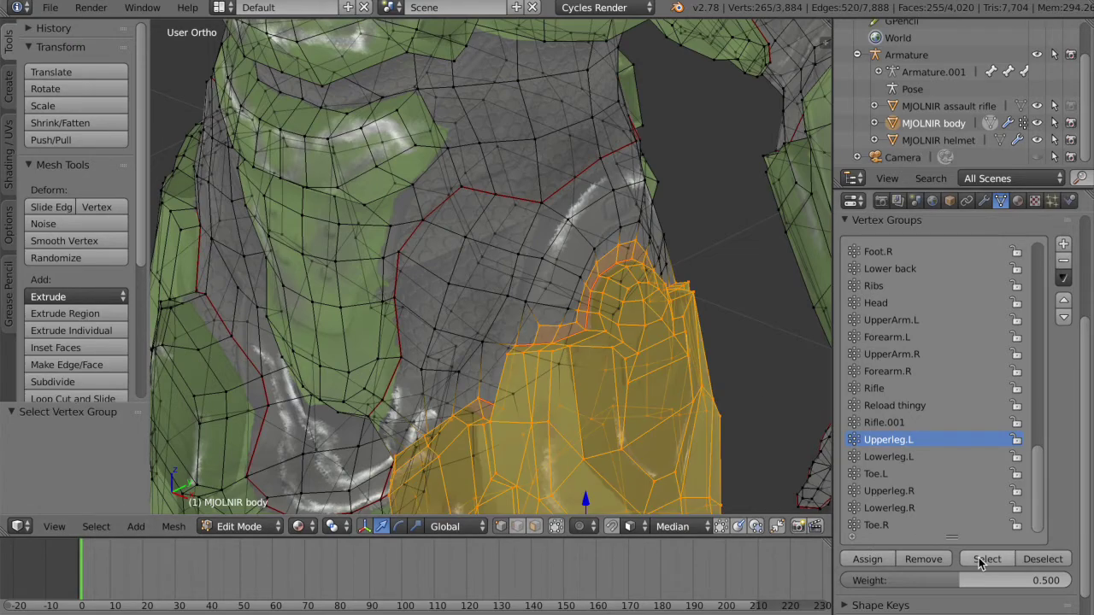
pyautogui.scroll(-6, 604, 389)
pyautogui.press('KP_1')
pyautogui.hotkey('ctrl', 's')
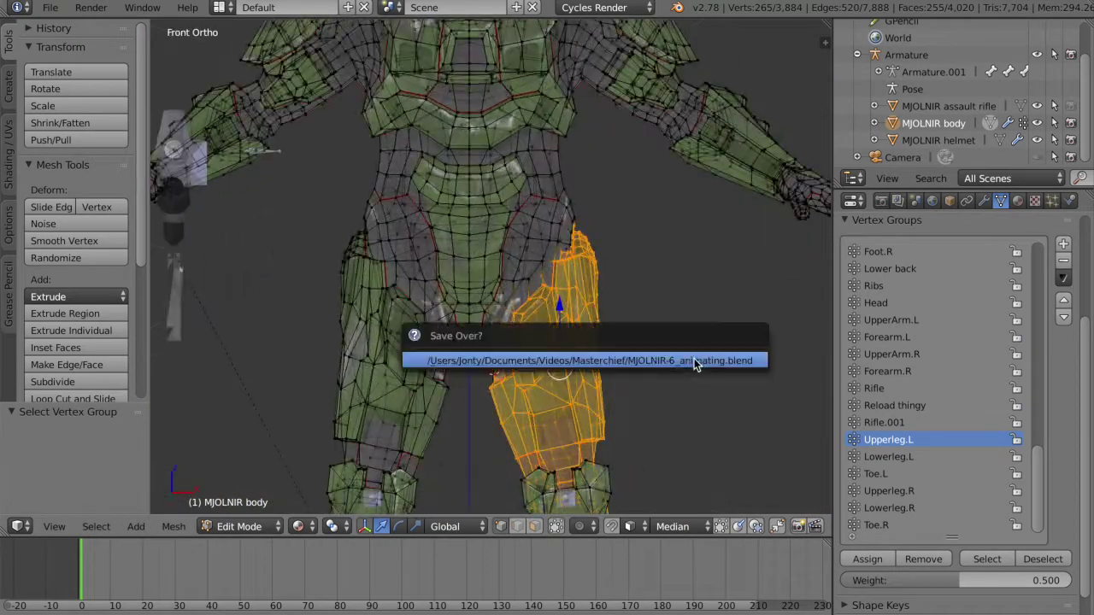
pyautogui.click(693, 362)
# Step: Leave mesh editing, select the armature and switch it to Pose Mode
pyautogui.press('Tab')
pyautogui.click(500, 357)
pyautogui.scroll(-4, 568, 411)
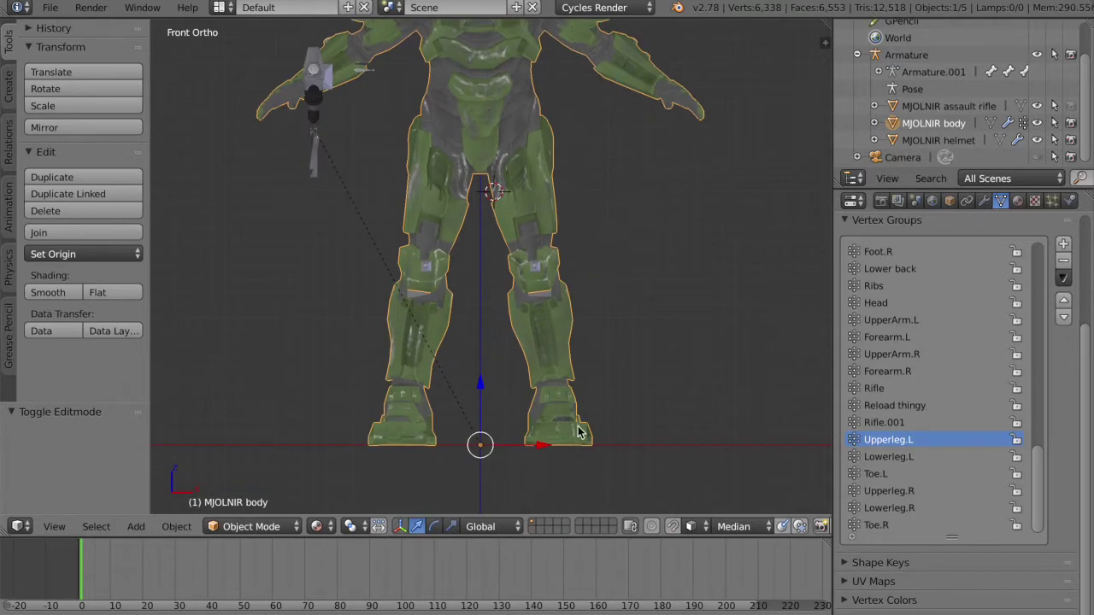
pyautogui.rightClick(555, 418)
pyautogui.moveTo(617, 386); pyautogui.dragTo(588, 400, button='middle')
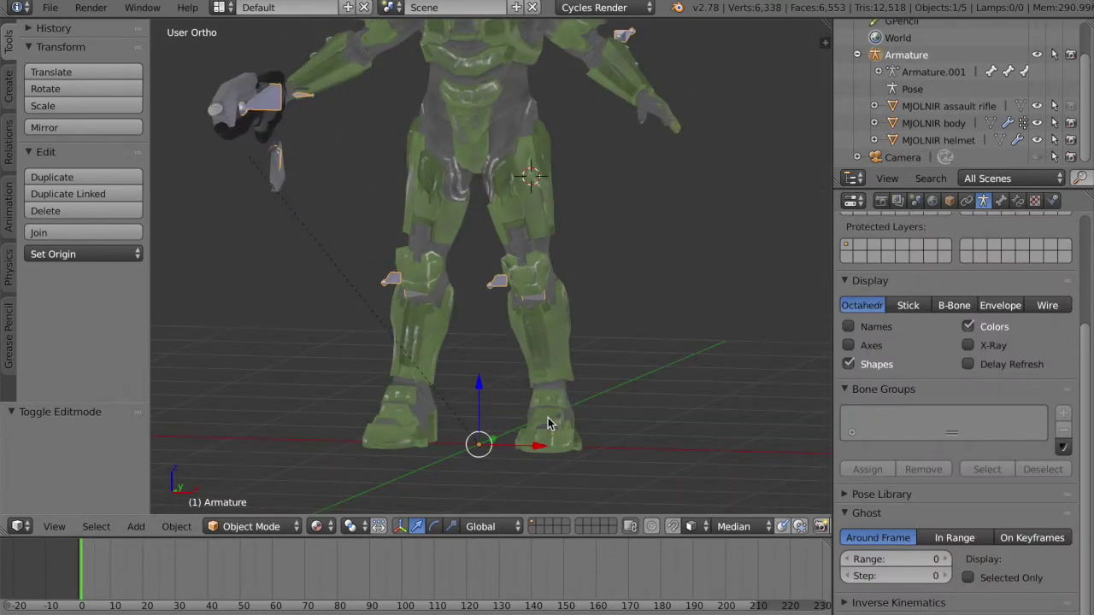
pyautogui.rightClick(547, 416)
pyautogui.rightClick(556, 423)
pyautogui.click(256, 527)
pyautogui.click(256, 468)
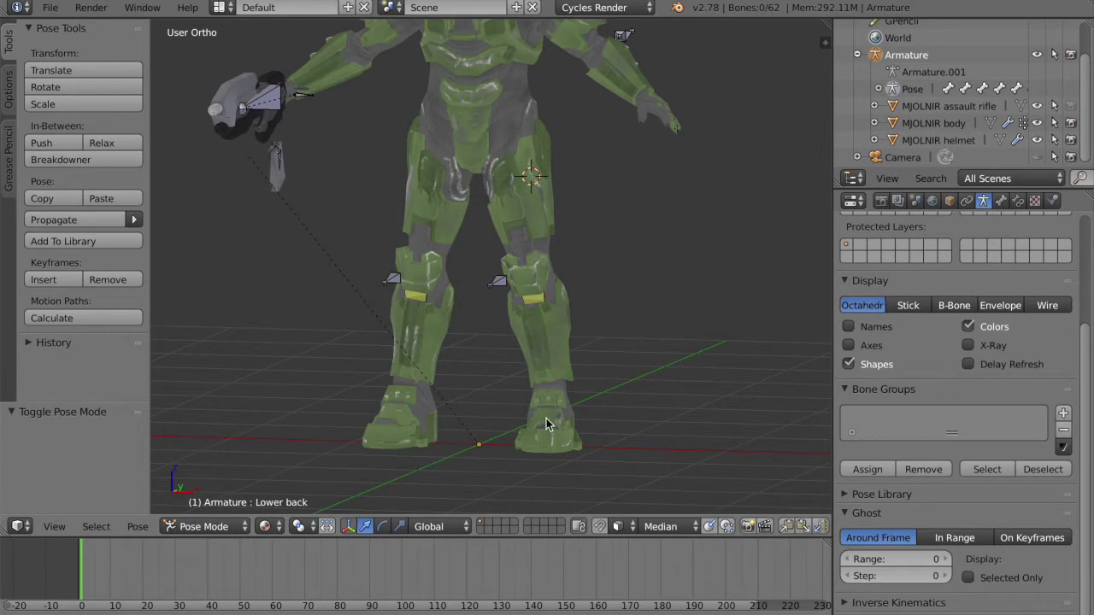
# Step: Raise the left leg in side view by moving the FootIK.L bone -0.684 along Y and 0.697 along Z
pyautogui.press('KP_3')
pyautogui.press('g')
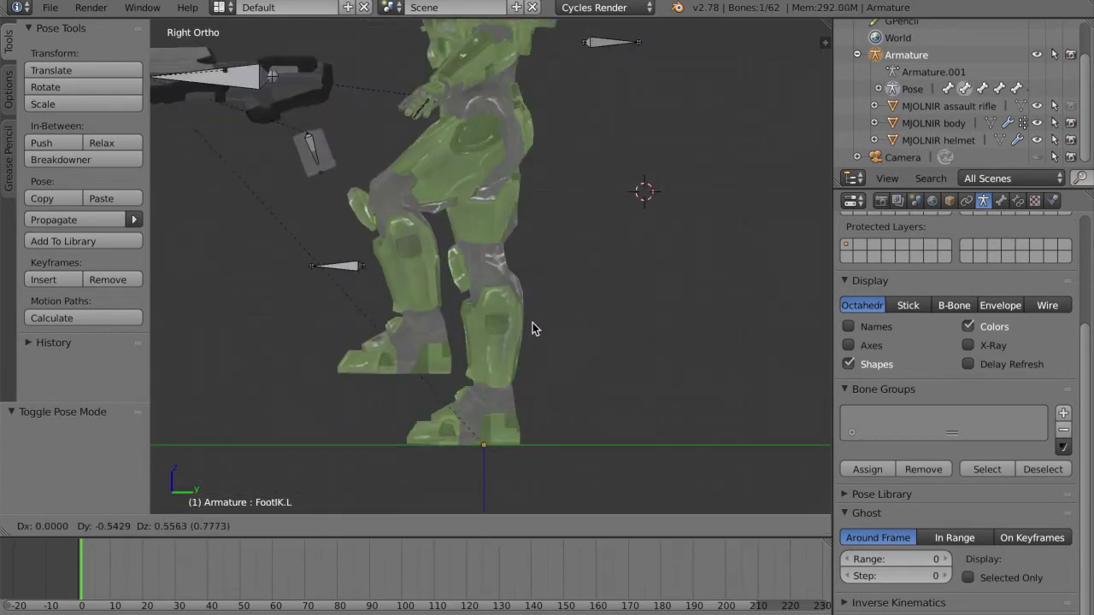
pyautogui.click(517, 312)
pyautogui.keyDown('shift'); pyautogui.scroll(5, 516, 309); pyautogui.keyUp('shift')
pyautogui.scroll(5, 516, 310)
pyautogui.hscroll(-10, 516, 310)
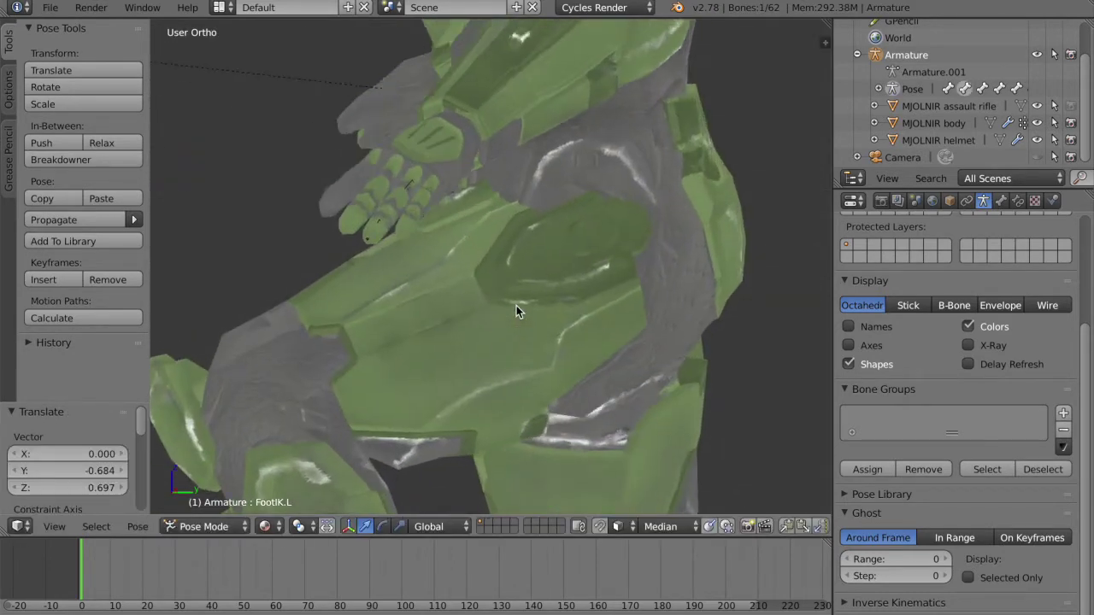
# Step: Shift the FootIK.L bone inward in front view by -0.163 along X and -0.013 along Z
pyautogui.press('KP_1')
pyautogui.press('g')
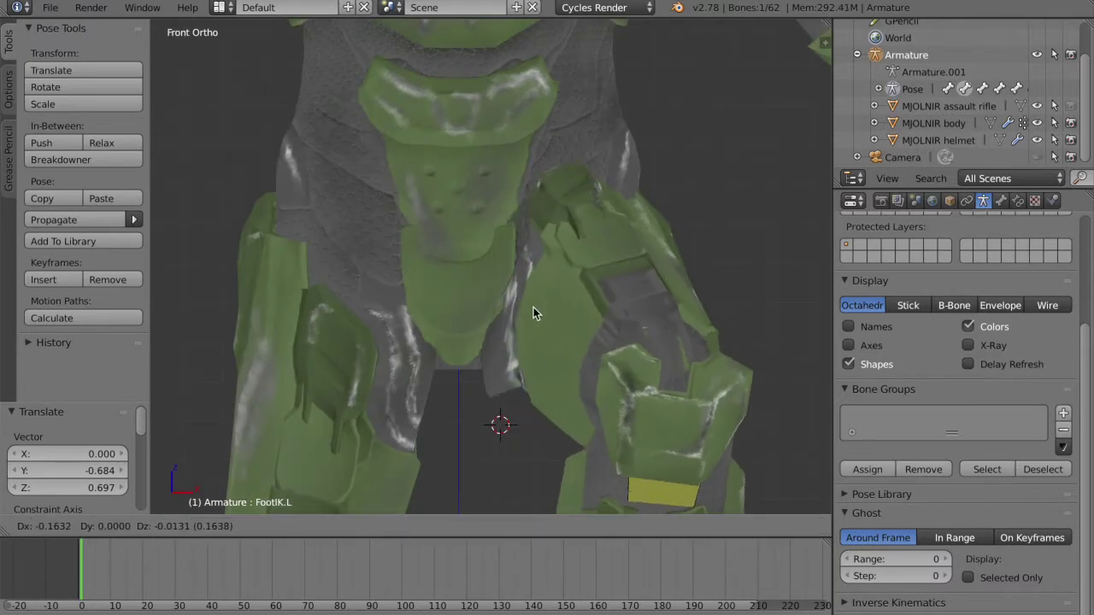
pyautogui.click(533, 306)
pyautogui.hscroll(-8, 533, 307)
pyautogui.hscroll(15, 522, 317)
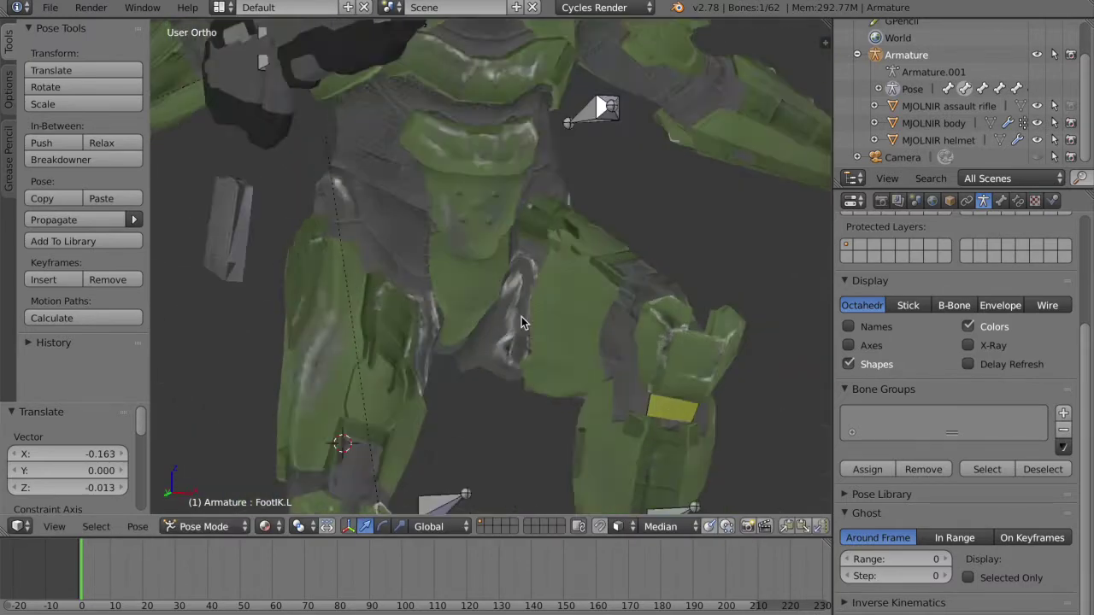
# Step: Examine the hip deformation around the raised left leg from the back, side and front
pyautogui.hscroll(5, 502, 306)
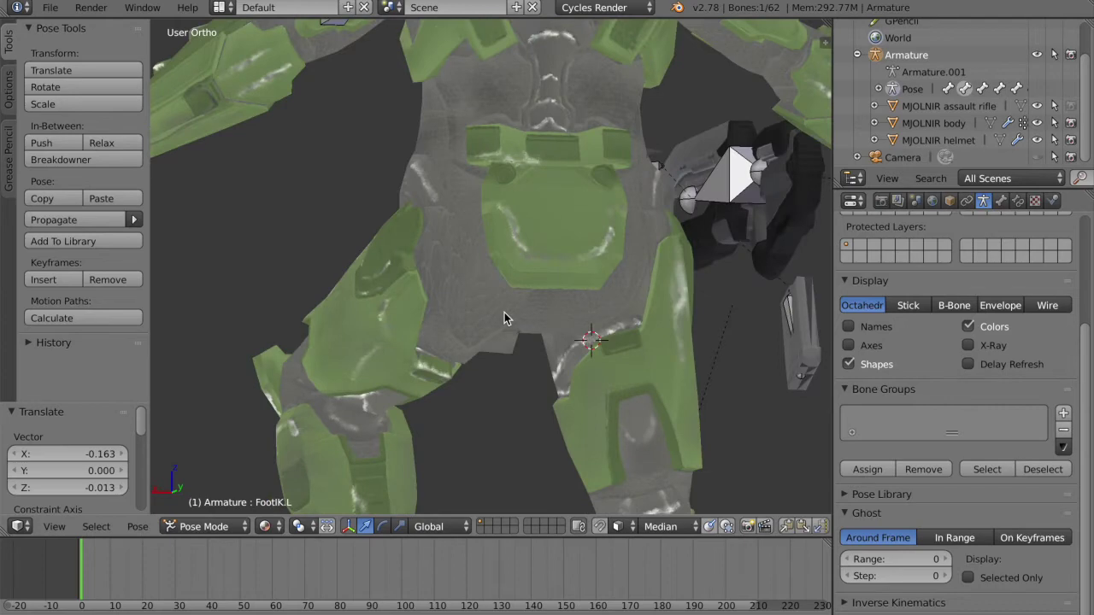
pyautogui.press('KP_2')
pyautogui.press('KP_2')
pyautogui.press('KP_2')
pyautogui.press('KP_2')
pyautogui.press('KP_2')
pyautogui.press('KP_2')
pyautogui.press('KP_2')
pyautogui.press('KP_2')
pyautogui.press('KP_2')
pyautogui.press('KP_2')
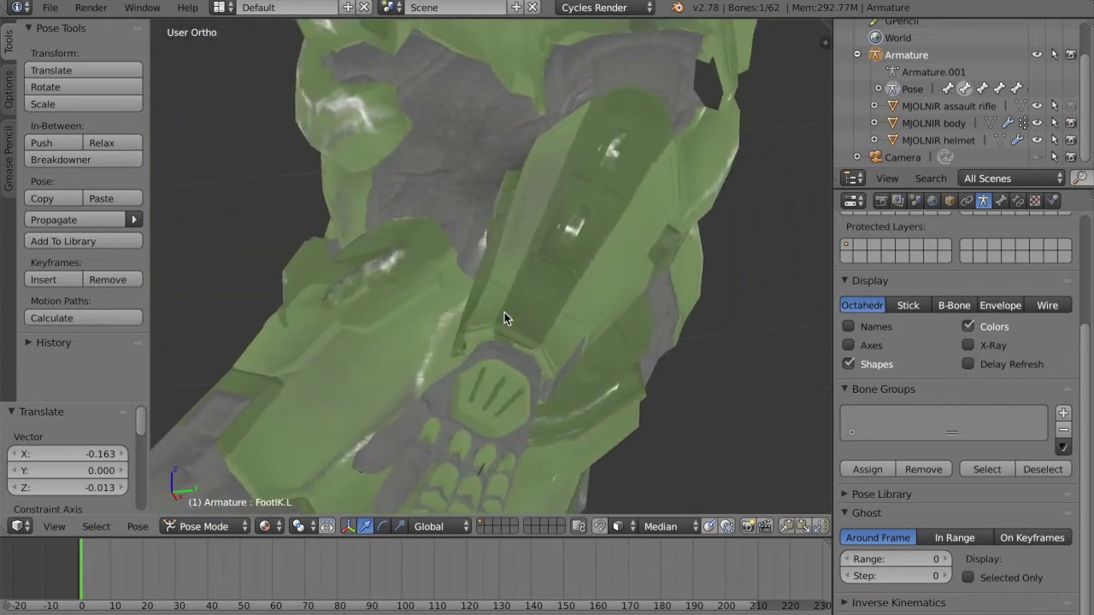
pyautogui.press('KP_2')
pyautogui.press('KP_2')
pyautogui.press('KP_2')
pyautogui.press('KP_2')
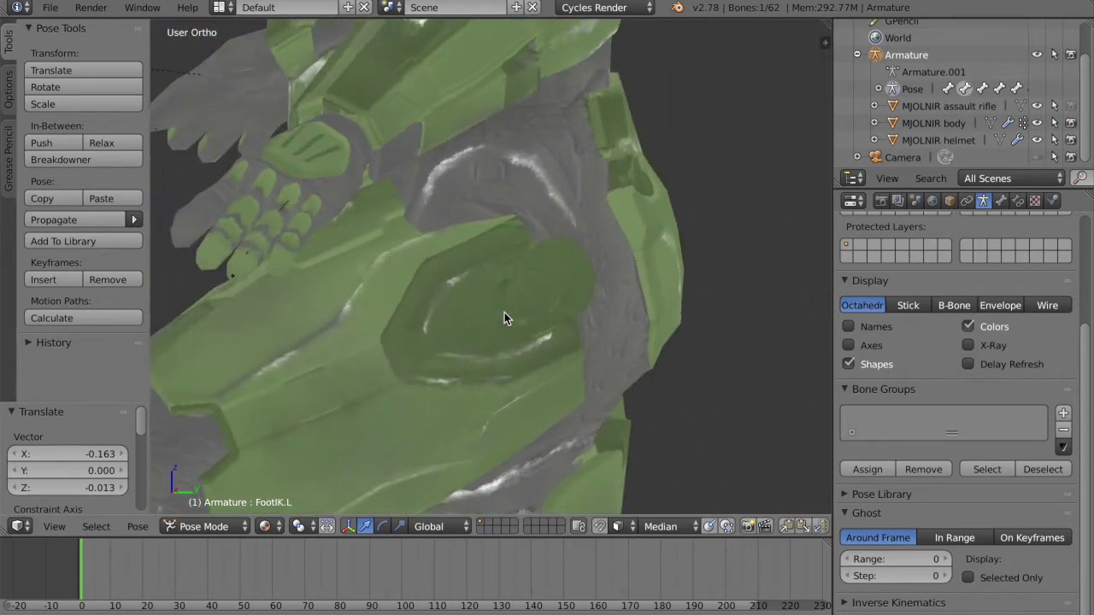
pyautogui.moveTo(640, 304); pyautogui.dragTo(587, 208, button='middle')
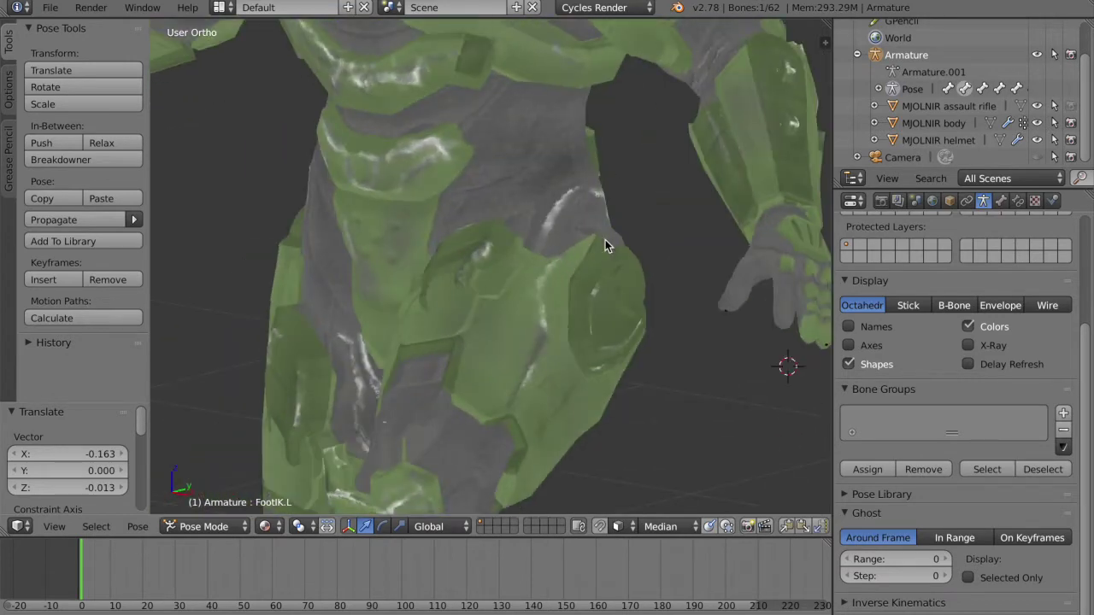
# Step: Undo the FootIK.L test moves to bring the left leg back to its standing pose, and deselect all bones
pyautogui.press('KP_1')
pyautogui.scroll(-6, 662, 375)
pyautogui.hotkey('ctrl', 'z')
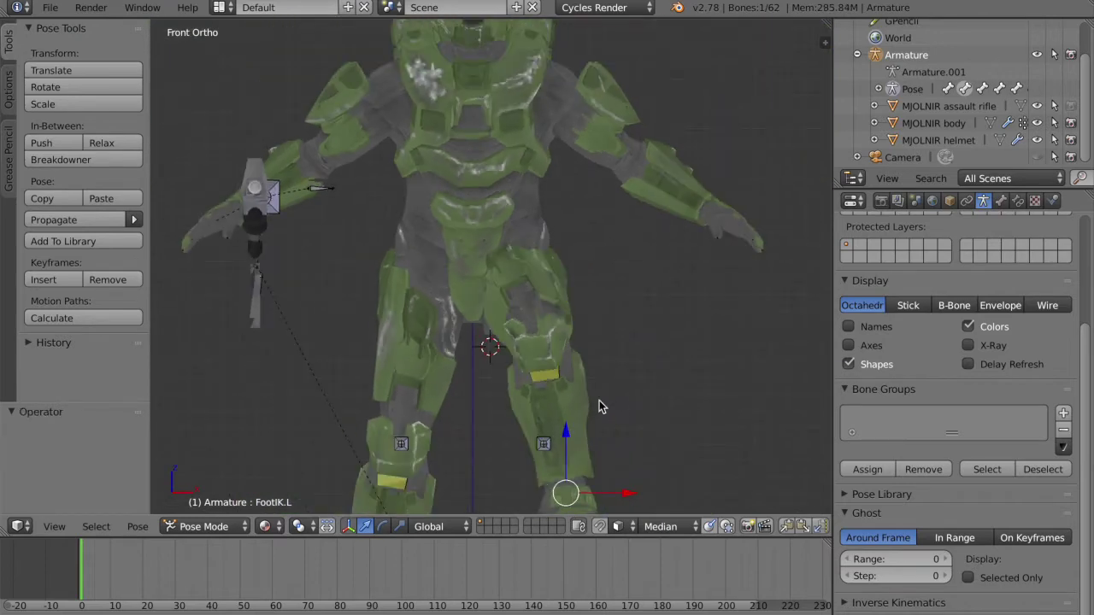
pyautogui.scroll(-2, 599, 400)
pyautogui.press('a')
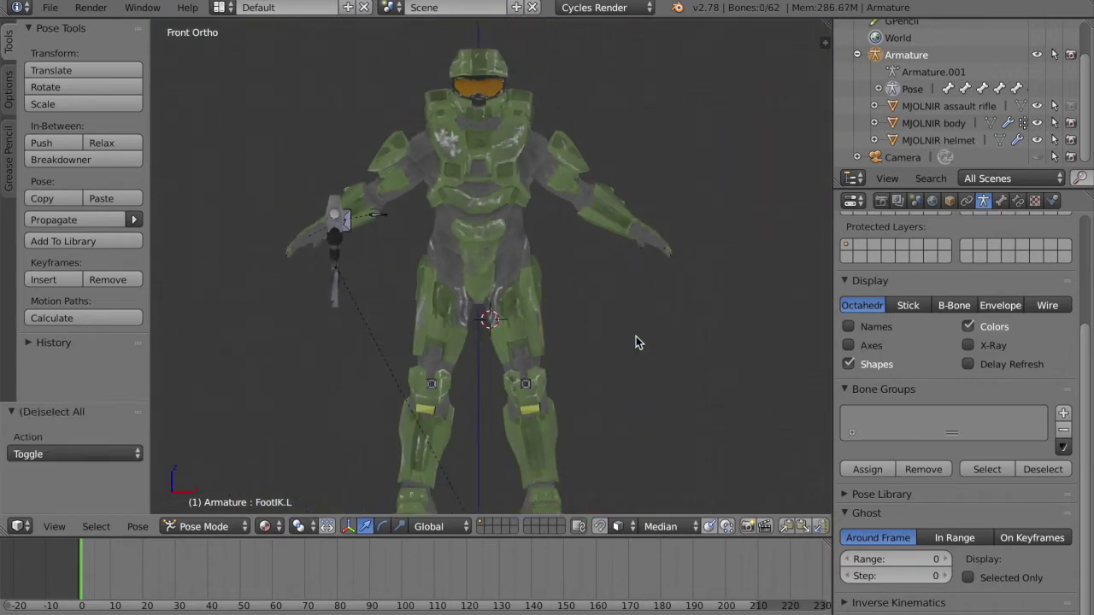
# Step: Select the MJOLNIR body mesh and switch it to Edit Mode
pyautogui.moveTo(743, 328); pyautogui.dragTo(637, 340, button='middle')
pyautogui.scroll(4, 633, 336)
pyautogui.rightClick(527, 247)
pyautogui.press('Tab')
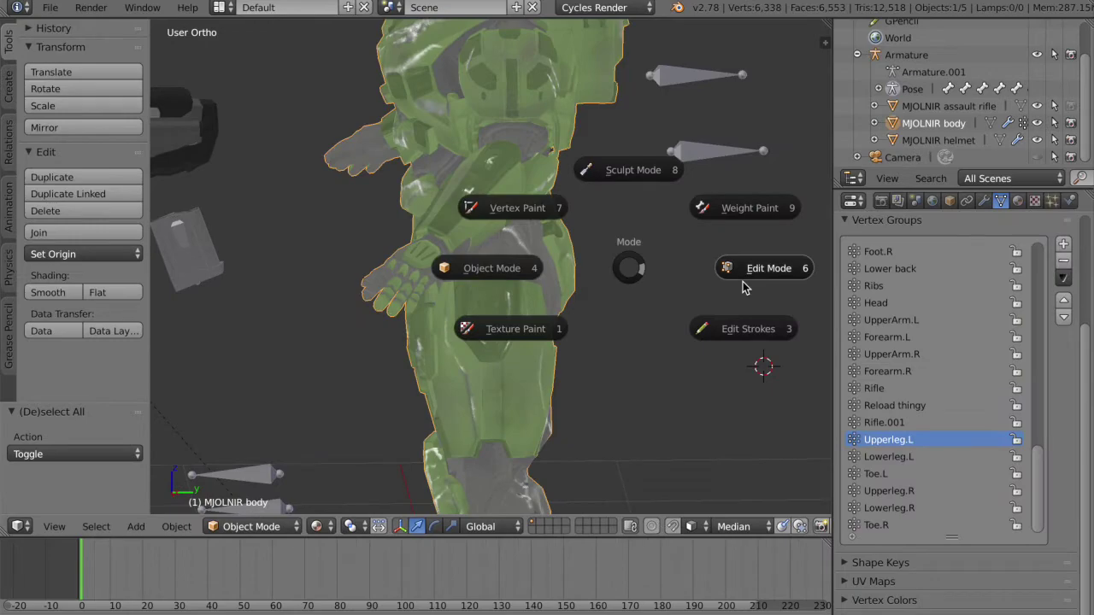
pyautogui.click(757, 264)
pyautogui.scroll(5, 758, 264)
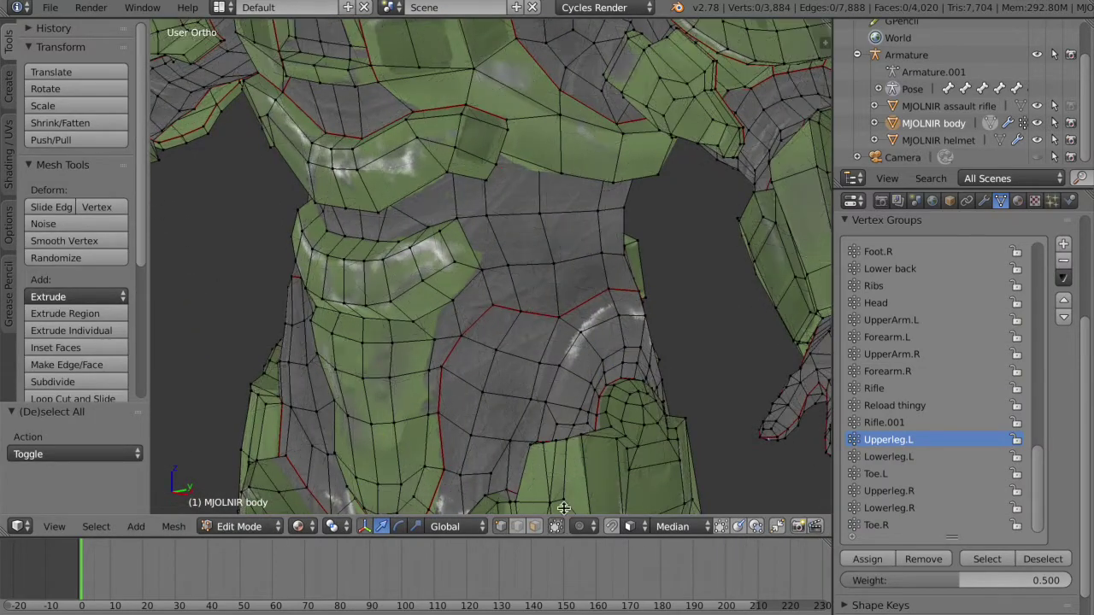
# Step: Circle-select the undersuit vertices arching over the left hip plate and set the vertex group weight to 0.3
pyautogui.scroll(6, 640, 435)
pyautogui.press('c')
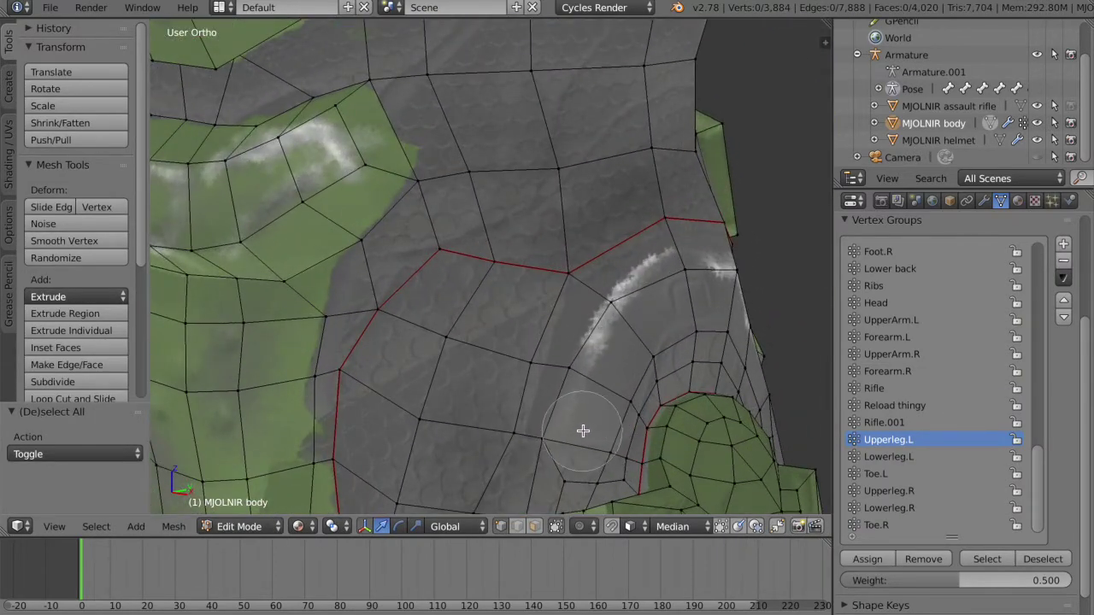
pyautogui.moveTo(582, 433)
pyautogui.mouseDown()
pyautogui.moveTo(554, 441)
pyautogui.moveTo(576, 291)
pyautogui.moveTo(587, 408)
pyautogui.moveTo(633, 331)
pyautogui.moveTo(655, 242)
pyautogui.moveTo(679, 321)
pyautogui.mouseUp()
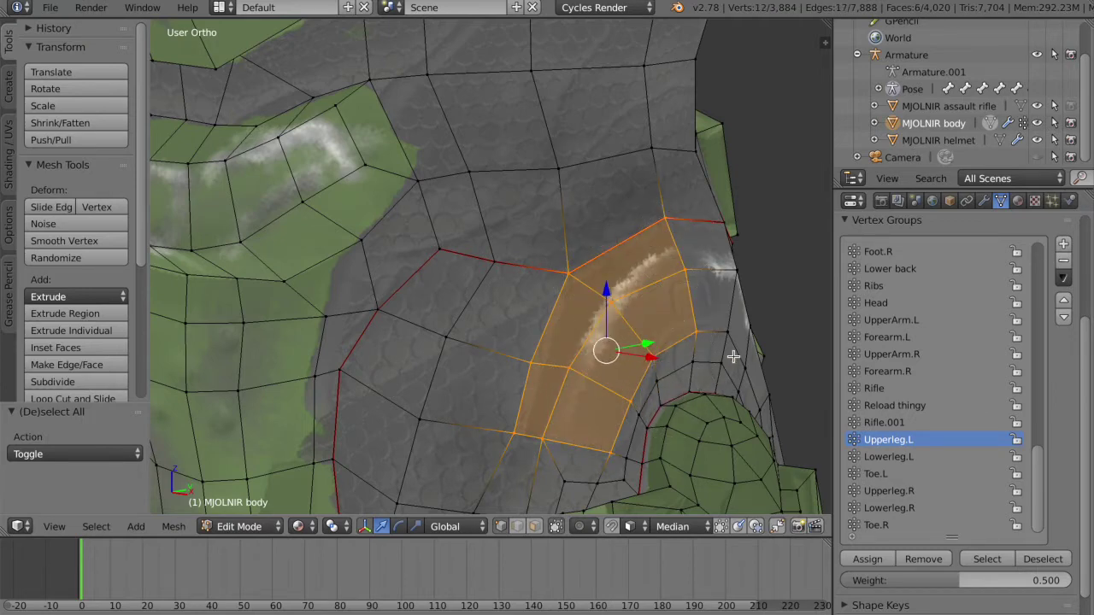
pyautogui.keyDown('shift'); pyautogui.moveTo(733, 357); pyautogui.dragTo(348, 332, button='middle'); pyautogui.keyUp('shift')
pyautogui.click(931, 581)
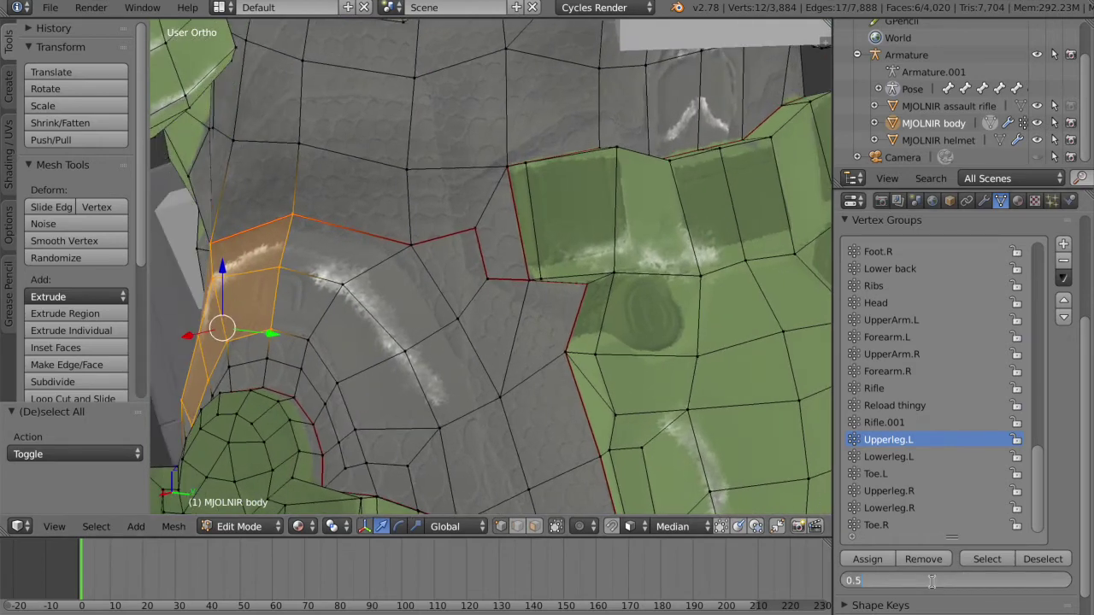
pyautogui.write('0.3')
pyautogui.press('Return')
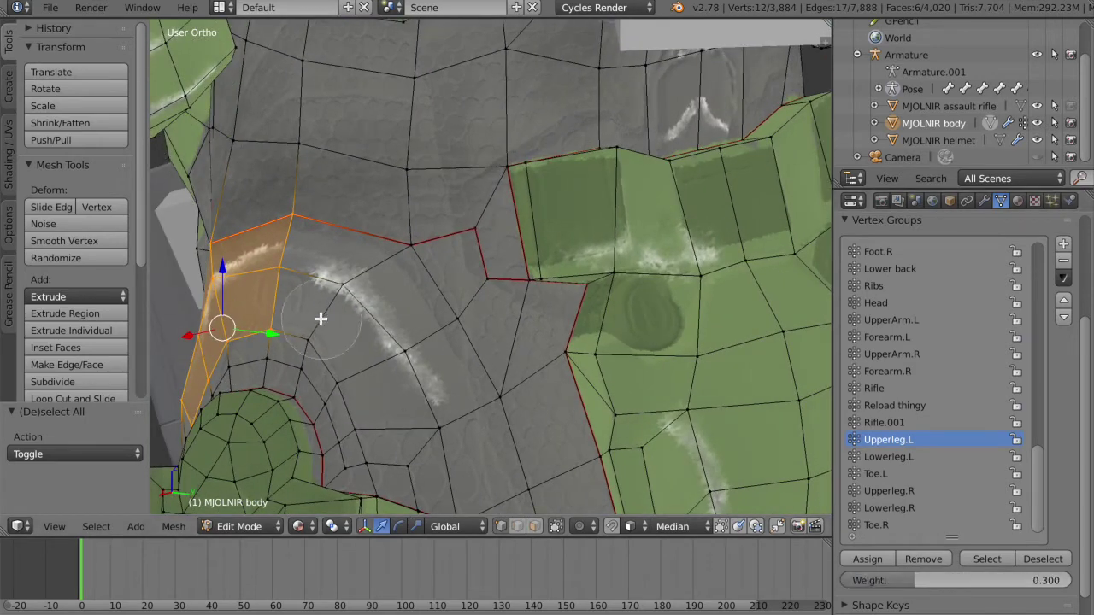
pyautogui.moveTo(320, 318)
pyautogui.mouseDown()
pyautogui.moveTo(367, 291)
pyautogui.moveTo(419, 325)
pyautogui.moveTo(361, 379)
pyautogui.moveTo(444, 412)
pyautogui.moveTo(464, 359)
pyautogui.moveTo(511, 310)
pyautogui.mouseUp()
# Step: Assign the selected hip vertices to the Upperleg.L group at weight 0.3 and deselect everything
pyautogui.scroll(-5, 563, 312)
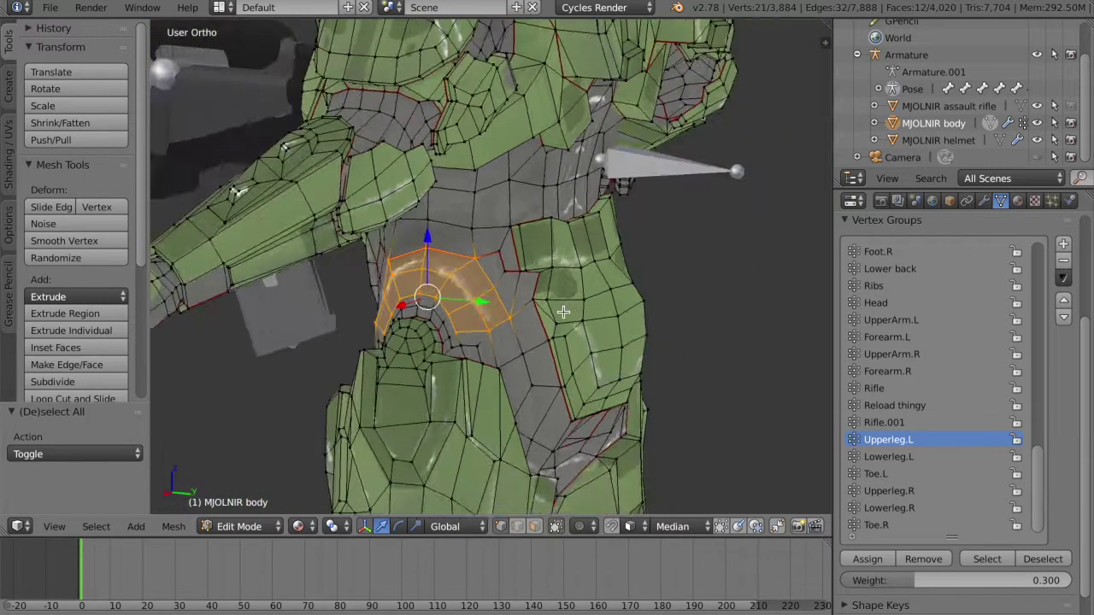
pyautogui.press('KP_1')
pyautogui.scroll(2, 573, 316)
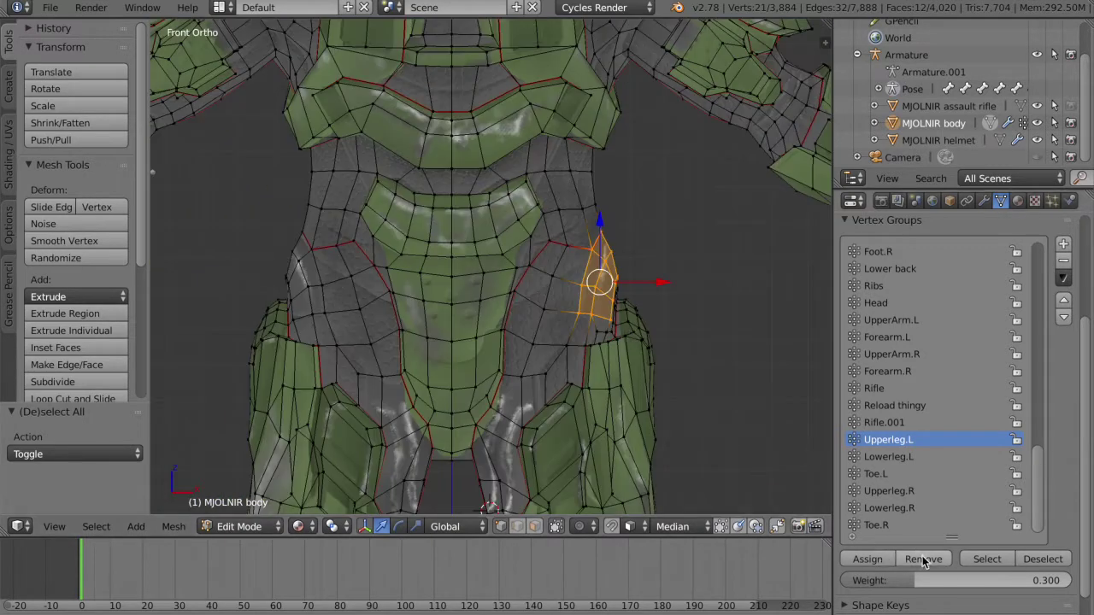
pyautogui.click(867, 559)
pyautogui.press('a')
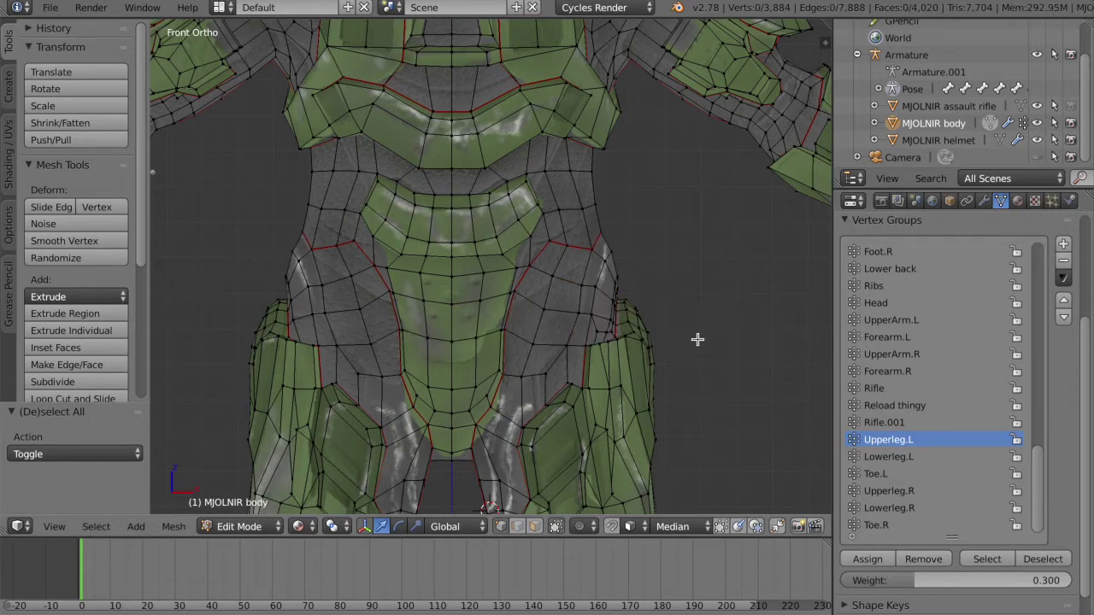
# Step: Leave mesh editing and switch the MJOLNIR body to Weight Paint mode, close in on the left groin
pyautogui.moveTo(697, 339)
pyautogui.keyDown('shift'); pyautogui.mouseDown(button='middle')
pyautogui.moveTo(697, 309)
pyautogui.moveTo(698, 340)
pyautogui.mouseUp(button='middle'); pyautogui.keyUp('shift')
pyautogui.press('Tab')
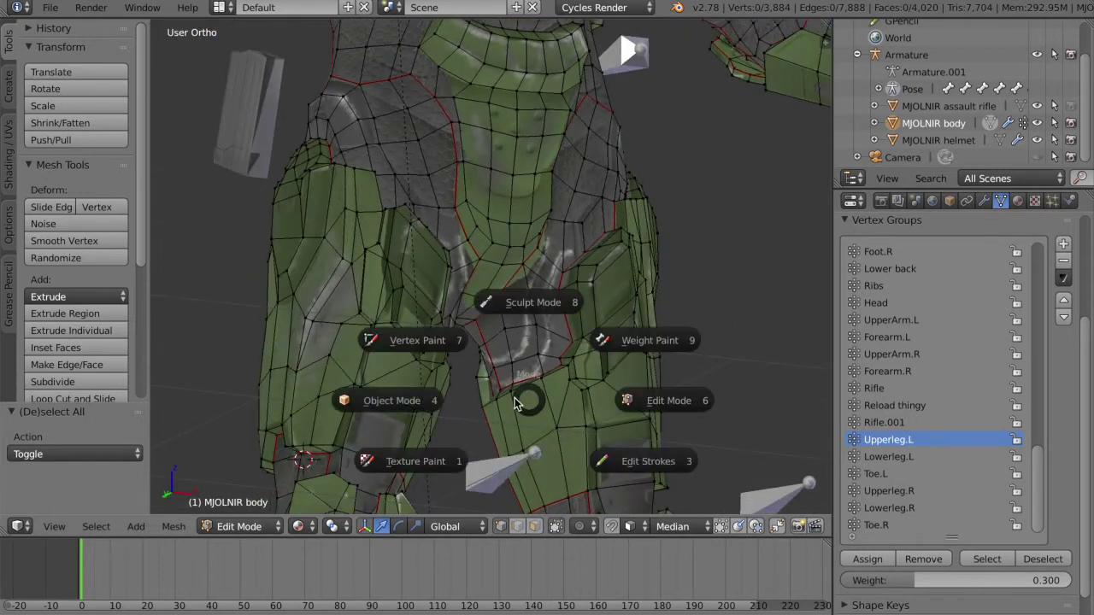
pyautogui.click(416, 386)
pyautogui.click(252, 527)
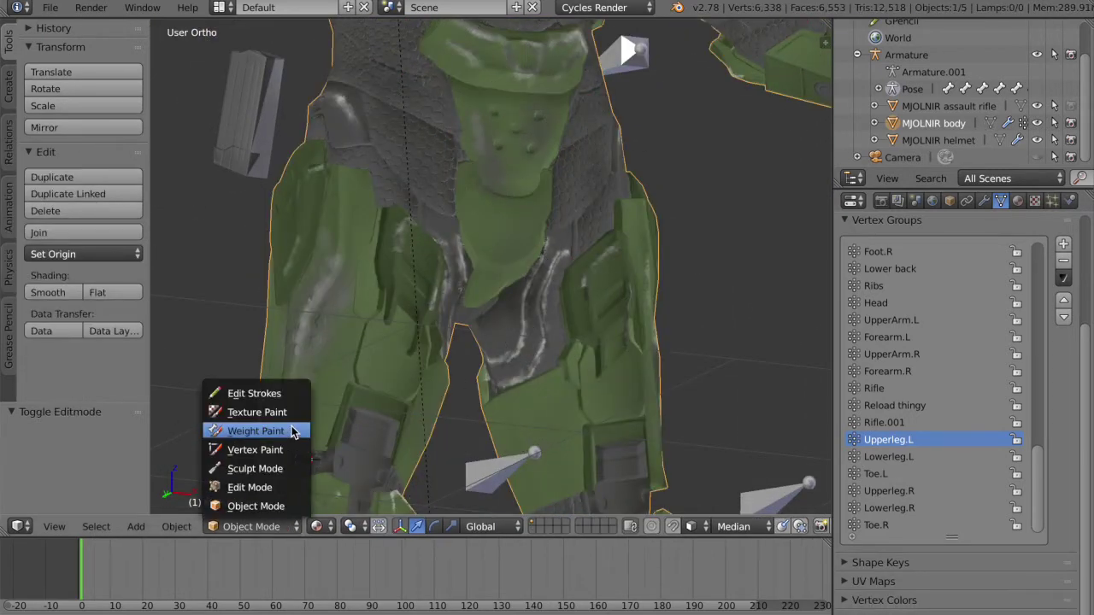
pyautogui.click(248, 430)
pyautogui.scroll(7, 477, 395)
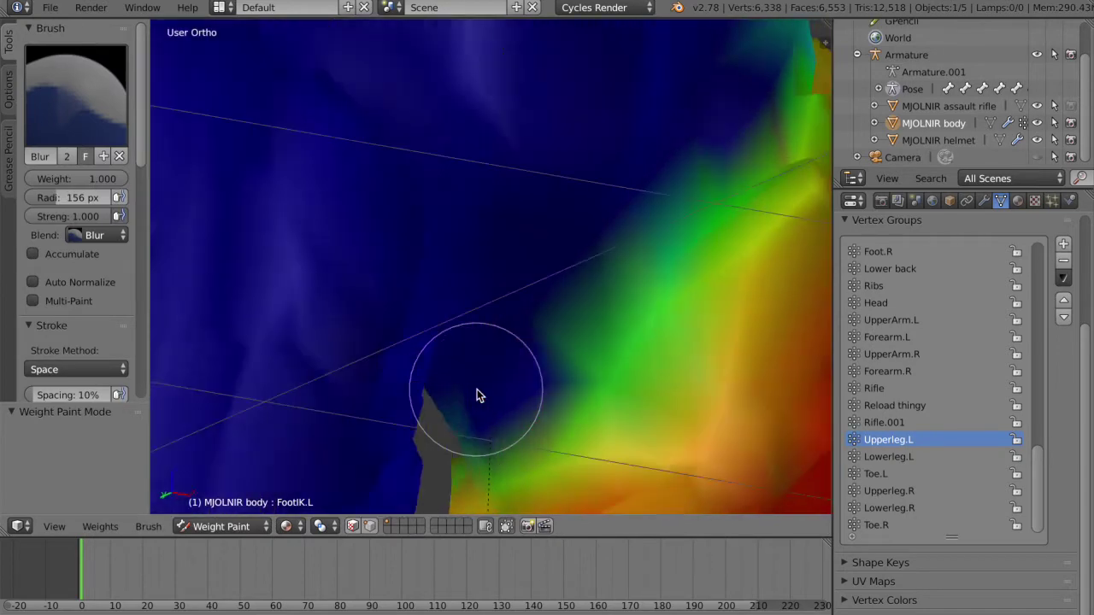
# Step: Reduce the Upperleg.L weights along the left groin with the Subtract brush at strength 0.2
pyautogui.moveTo(477, 389); pyautogui.dragTo(470, 386, button='middle')
pyautogui.click(74, 100)
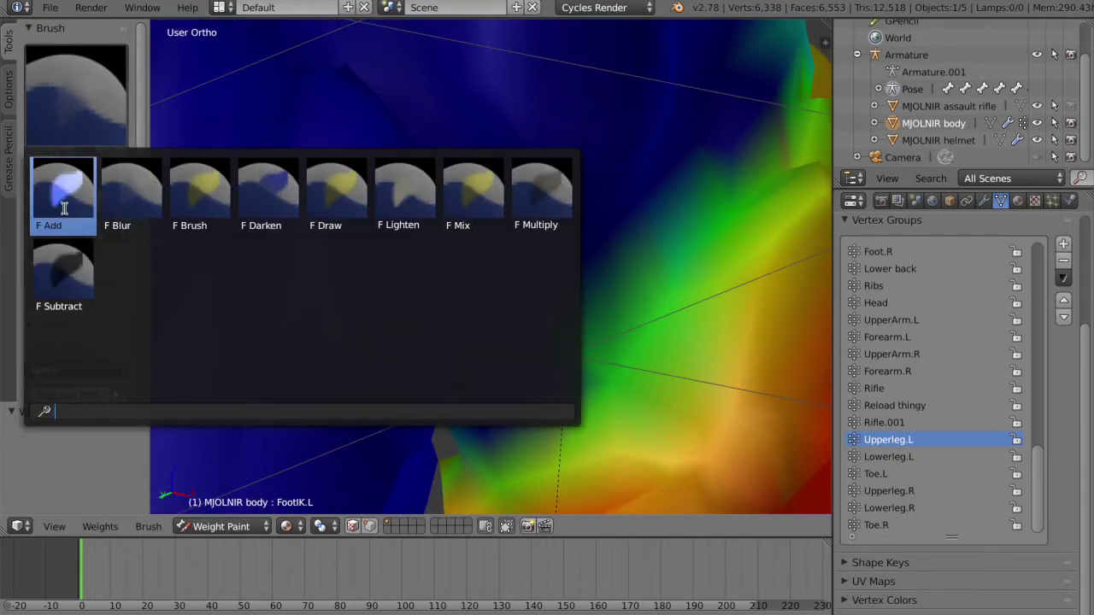
pyautogui.click(75, 258)
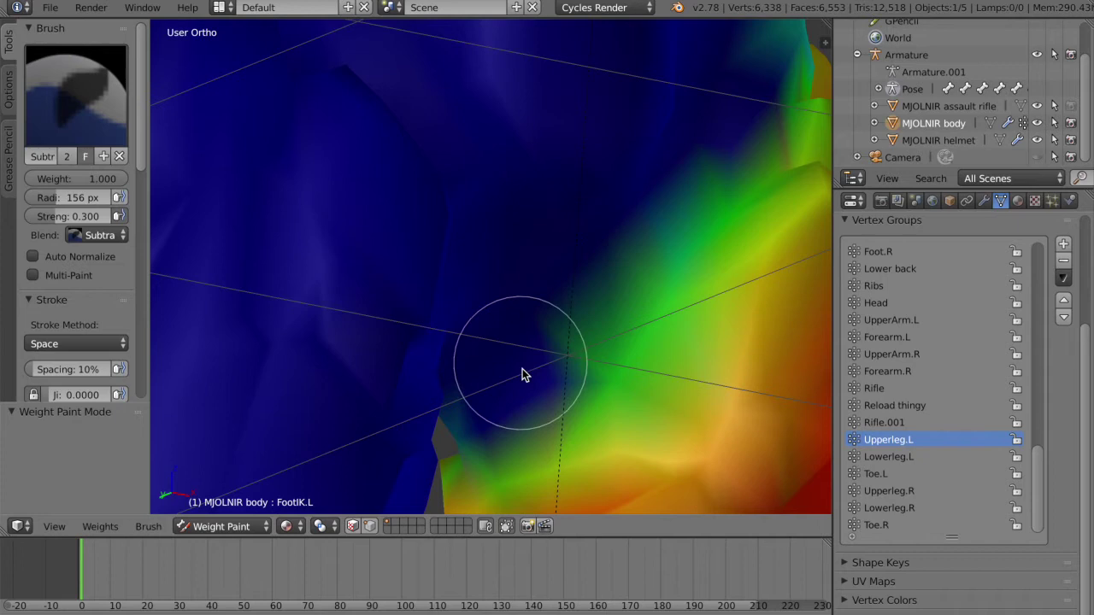
pyautogui.moveTo(664, 249)
pyautogui.mouseDown()
pyautogui.moveTo(572, 393)
pyautogui.moveTo(646, 262)
pyautogui.mouseUp()
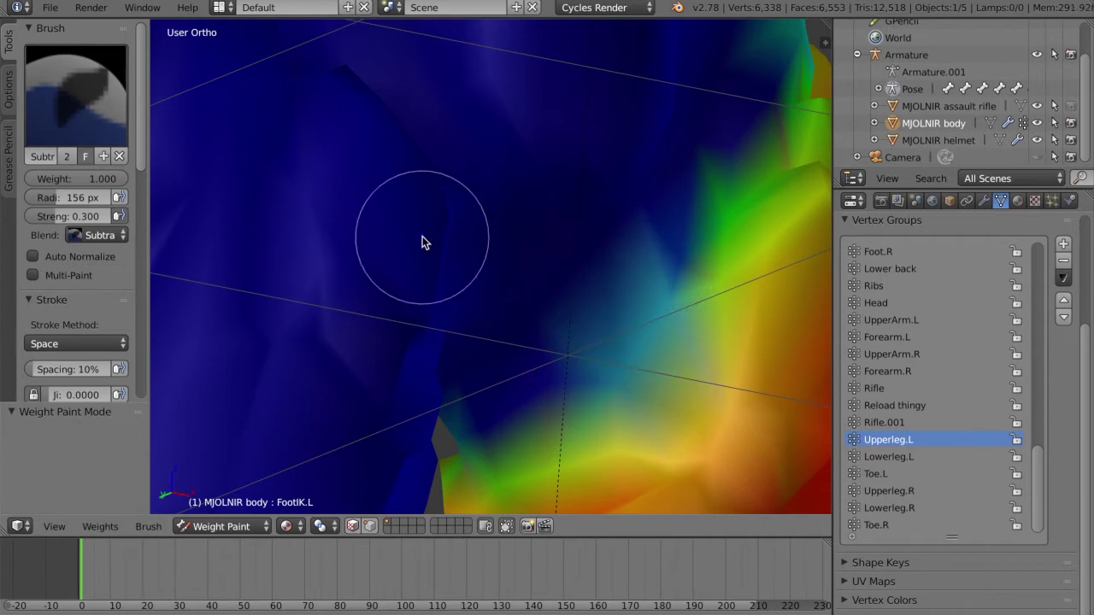
pyautogui.hotkey('ctrl', 'z')
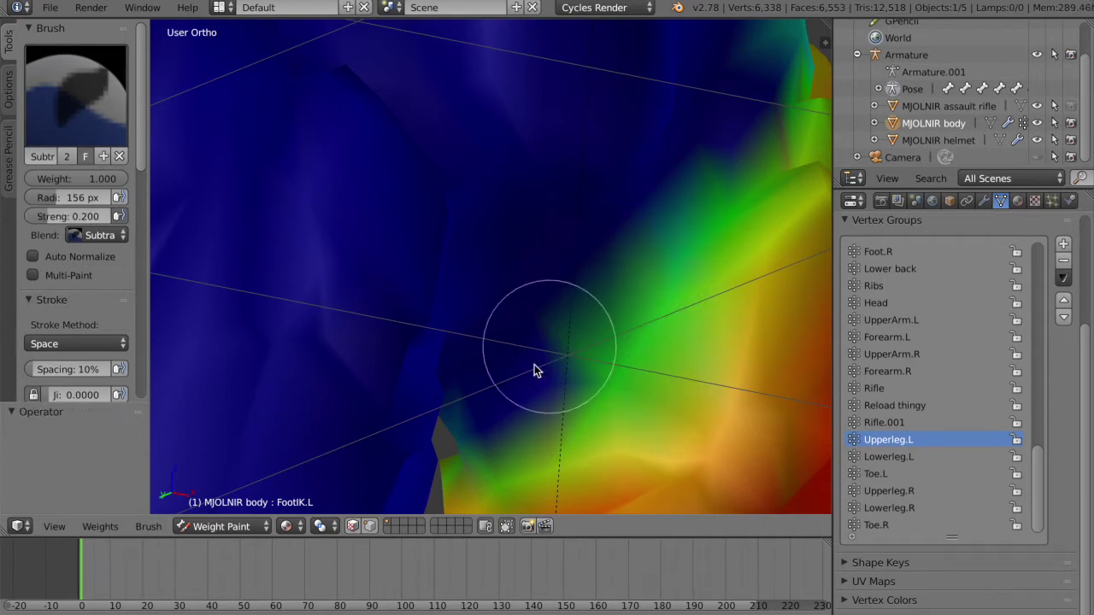
pyautogui.moveTo(532, 383)
pyautogui.mouseDown()
pyautogui.moveTo(678, 251)
pyautogui.moveTo(578, 353)
pyautogui.mouseUp()
pyautogui.hscroll(-5, 665, 207)
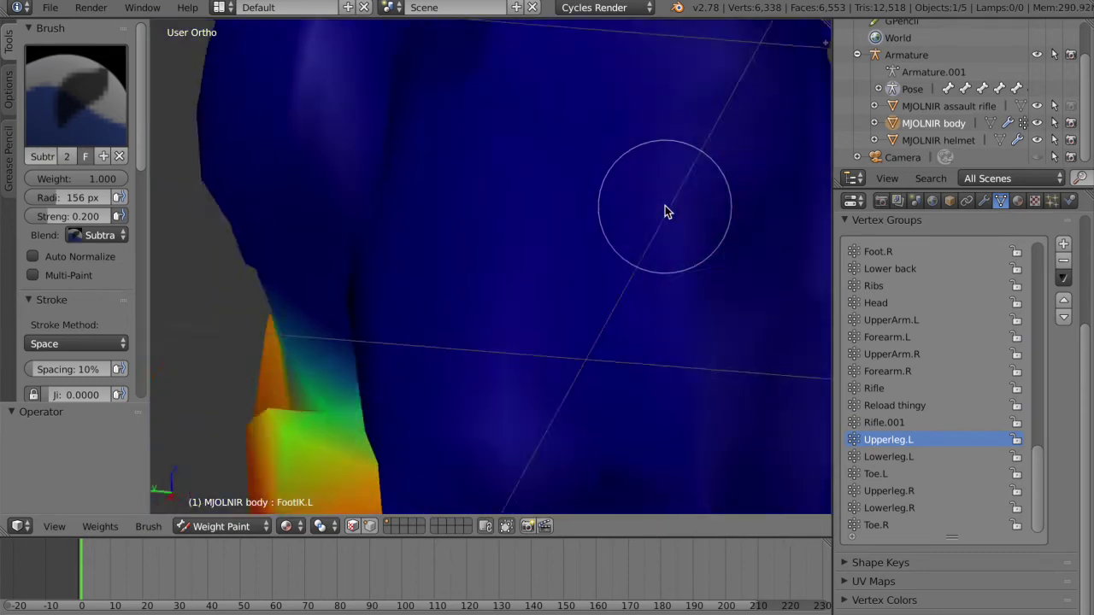
pyautogui.moveTo(667, 212); pyautogui.dragTo(622, 370, button='middle')
pyautogui.moveTo(598, 420); pyautogui.dragTo(547, 226, button='middle')
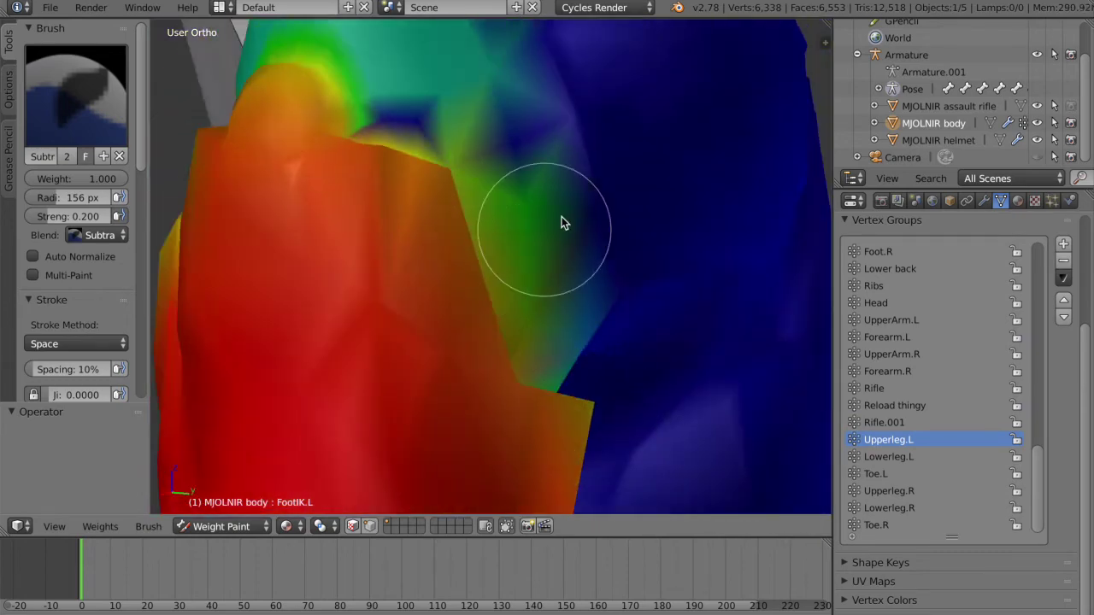
pyautogui.moveTo(541, 64)
pyautogui.keyDown('shift'); pyautogui.mouseDown(button='middle')
pyautogui.moveTo(633, 228)
pyautogui.moveTo(620, 228)
pyautogui.mouseUp(button='middle'); pyautogui.keyUp('shift')
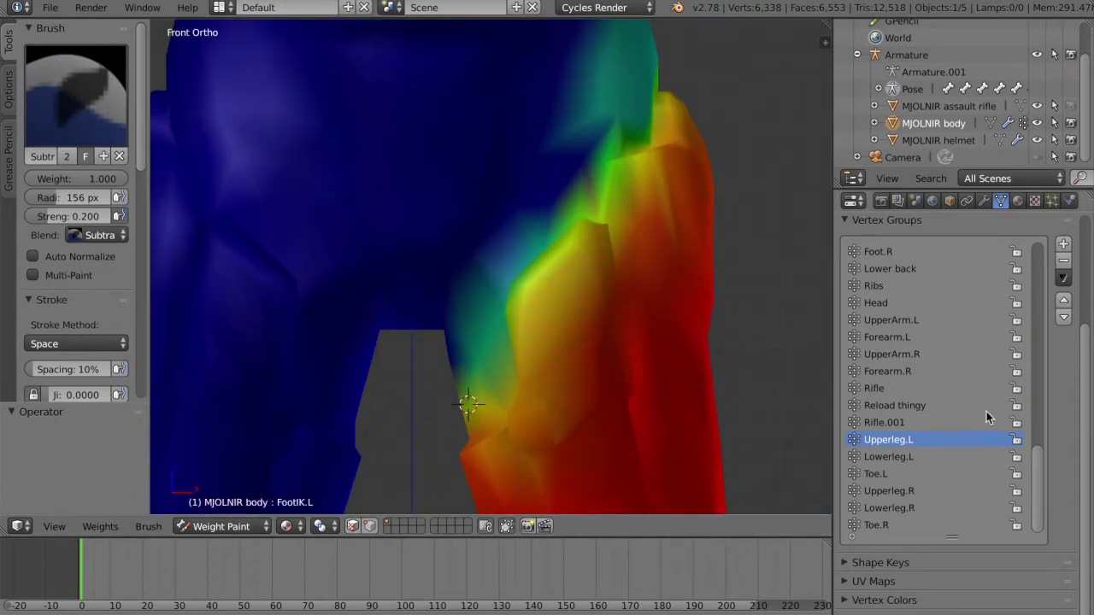
# Step: Make Pelvis the active vertex group and choose the Add brush for weight painting
pyautogui.moveTo(1036, 469); pyautogui.dragTo(1036, 257)
pyautogui.click(910, 252)
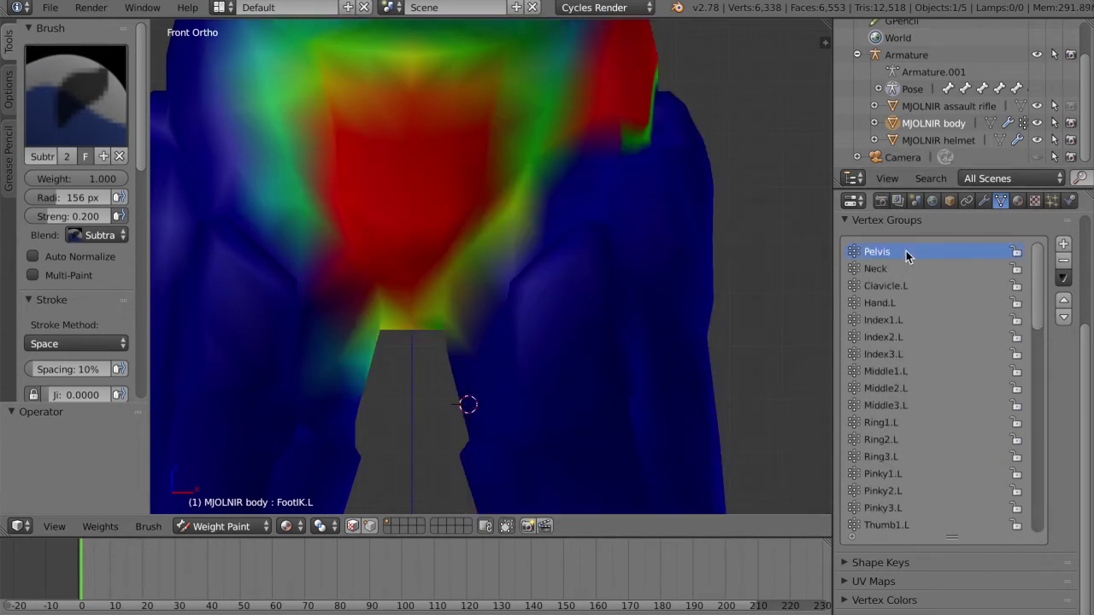
pyautogui.moveTo(559, 363); pyautogui.dragTo(479, 356, button='middle')
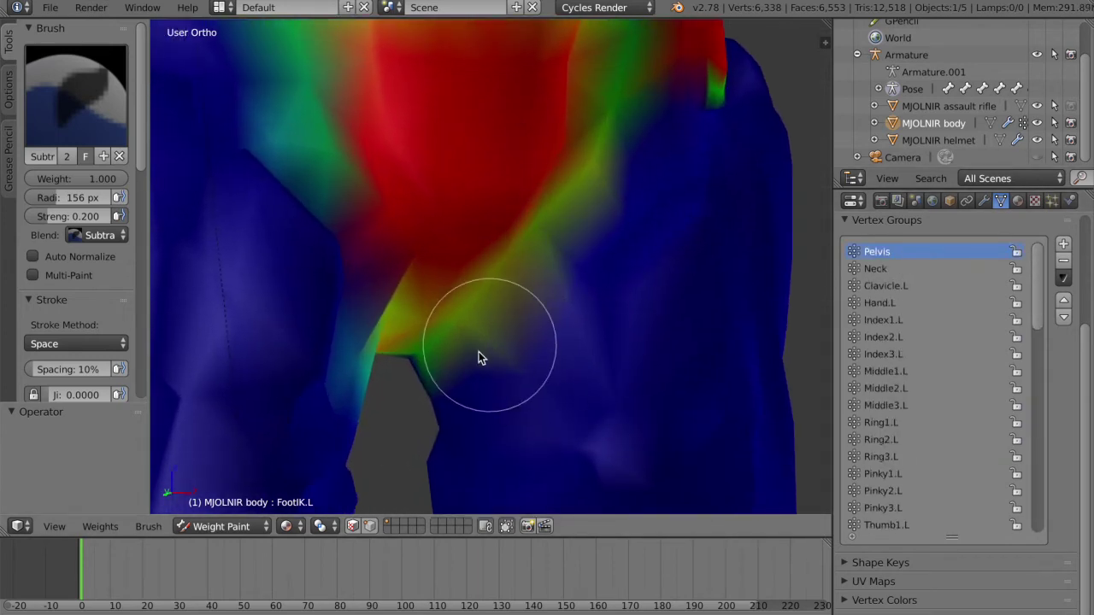
pyautogui.click(67, 118)
pyautogui.click(87, 184)
# Step: Paint extra Pelvis weight along the left groin and buttock edge with the Add brush at strength 0.2
pyautogui.moveTo(422, 371); pyautogui.dragTo(576, 199)
pyautogui.hotkey('ctrl', 'z')
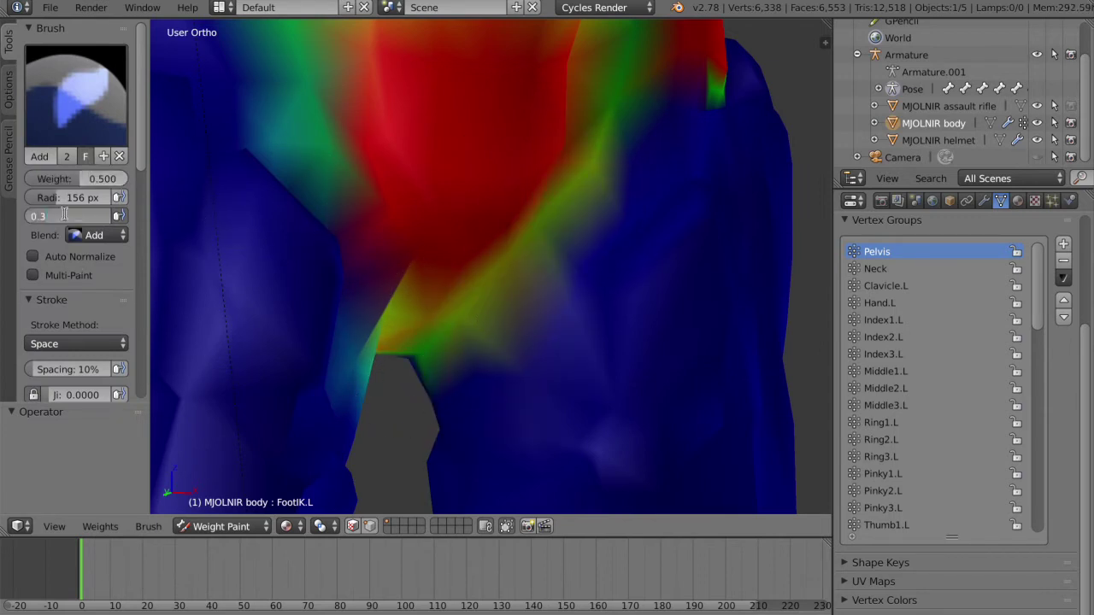
pyautogui.moveTo(503, 308); pyautogui.dragTo(585, 197)
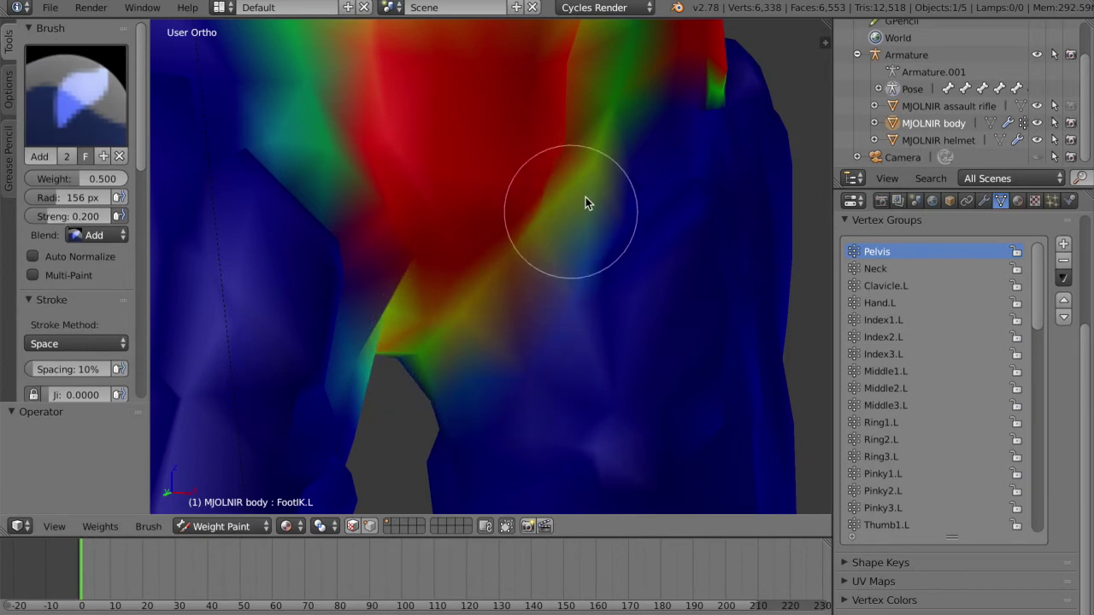
pyautogui.moveTo(430, 385); pyautogui.dragTo(687, 345, button='middle')
pyautogui.moveTo(592, 320)
pyautogui.mouseDown()
pyautogui.moveTo(482, 274)
pyautogui.moveTo(389, 99)
pyautogui.mouseUp()
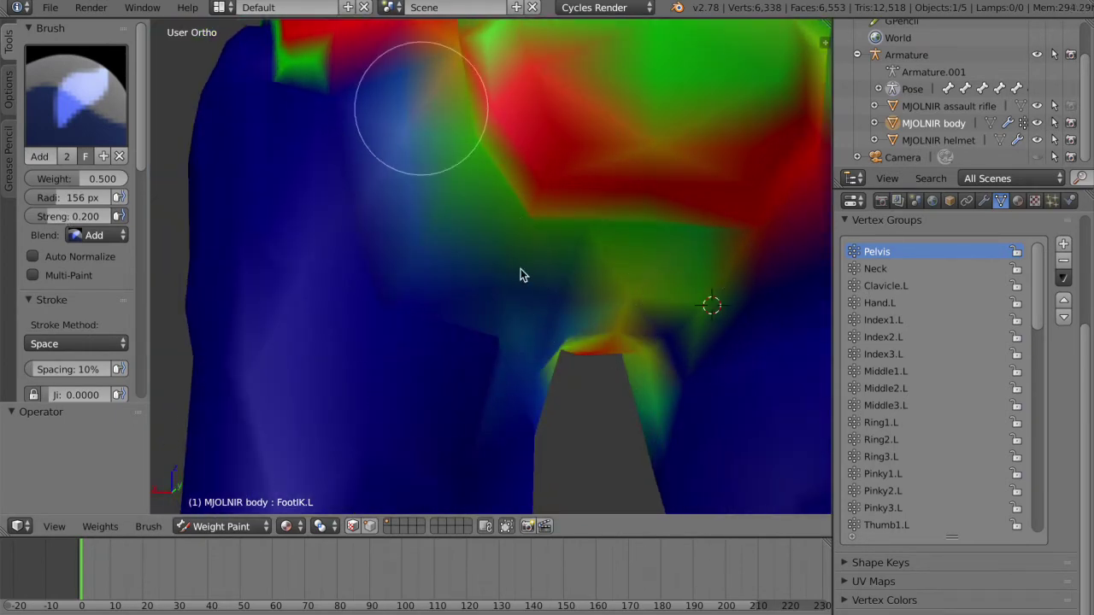
pyautogui.moveTo(521, 268)
pyautogui.mouseDown(button='middle')
pyautogui.moveTo(459, 247)
pyautogui.moveTo(601, 399)
pyautogui.moveTo(501, 311)
pyautogui.moveTo(476, 313)
pyautogui.moveTo(489, 247)
pyautogui.mouseUp(button='middle')
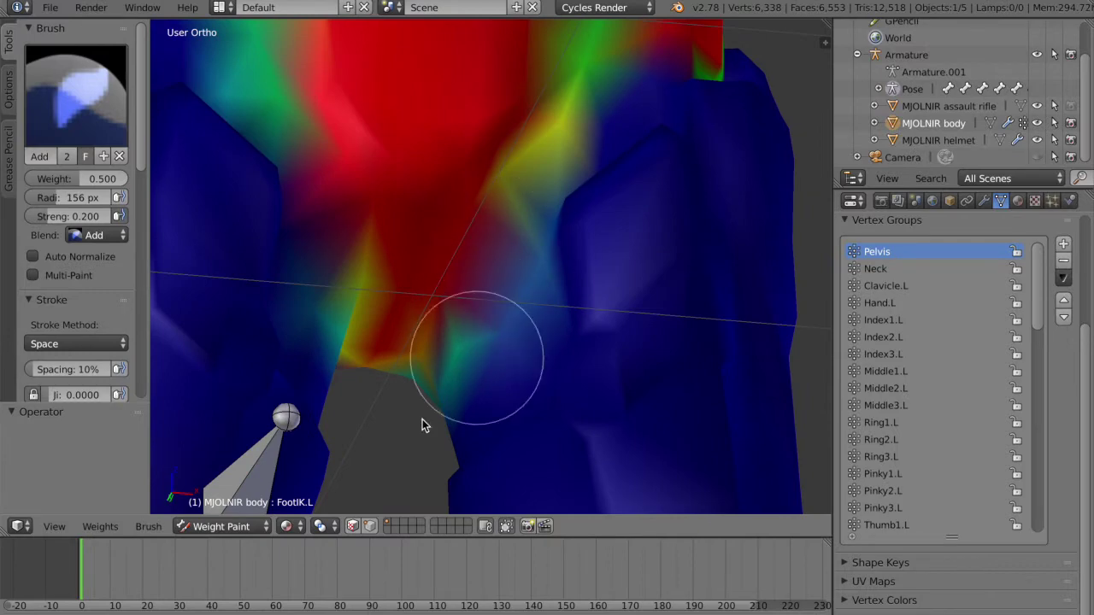
# Step: Return the MJOLNIR body to Object Mode, make the armature active and put it in Pose Mode
pyautogui.click(221, 526)
pyautogui.click(246, 505)
pyautogui.press('KP_1')
pyautogui.scroll(-8, 574, 300)
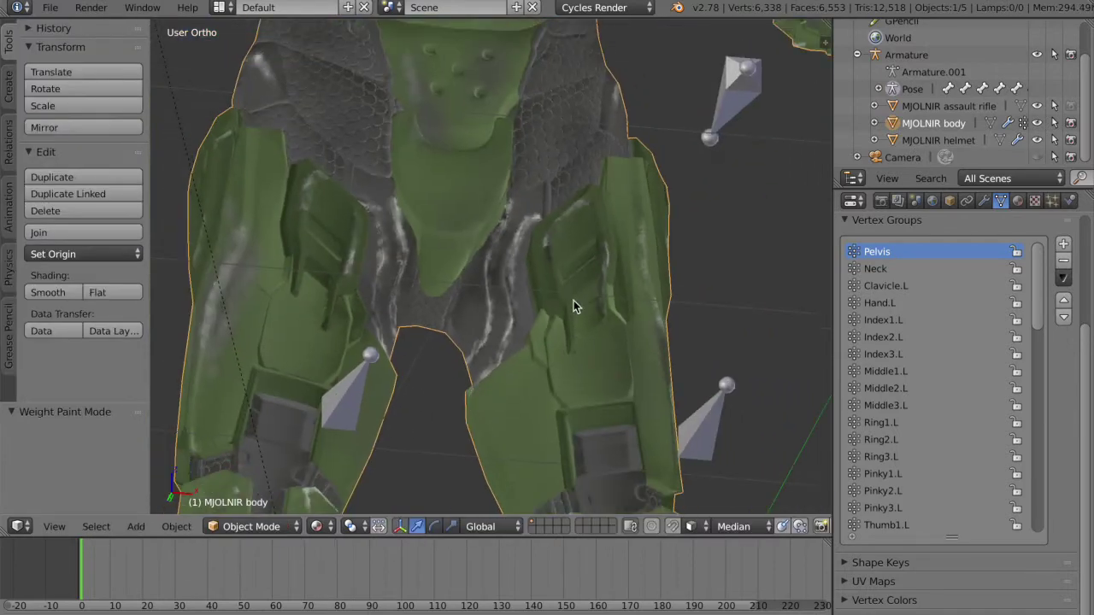
pyautogui.click(915, 73)
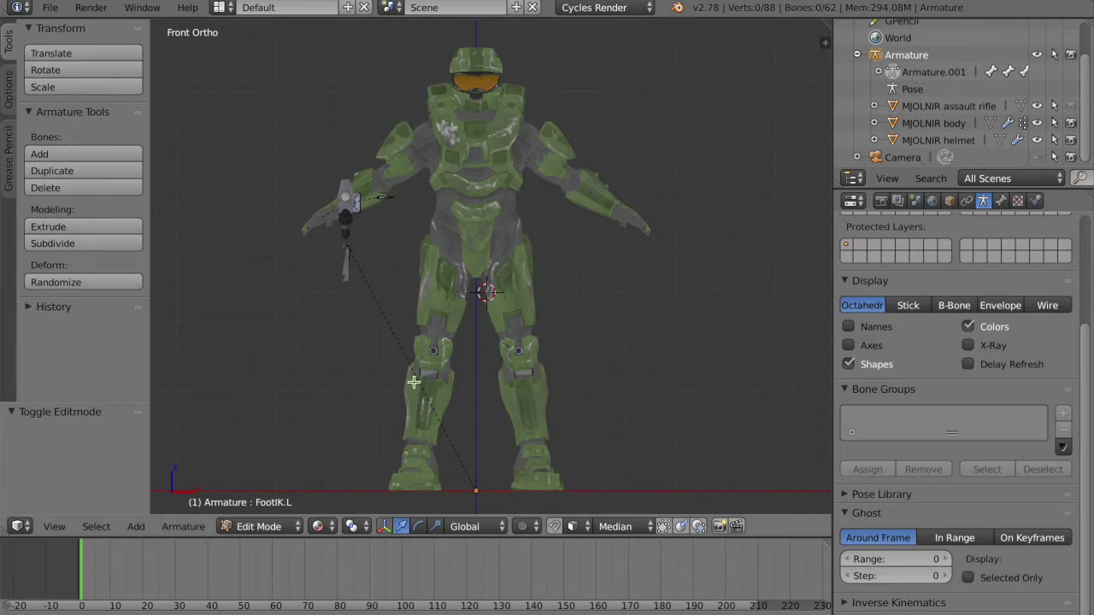
pyautogui.moveTo(415, 379); pyautogui.dragTo(462, 359, button='middle')
pyautogui.click(913, 89)
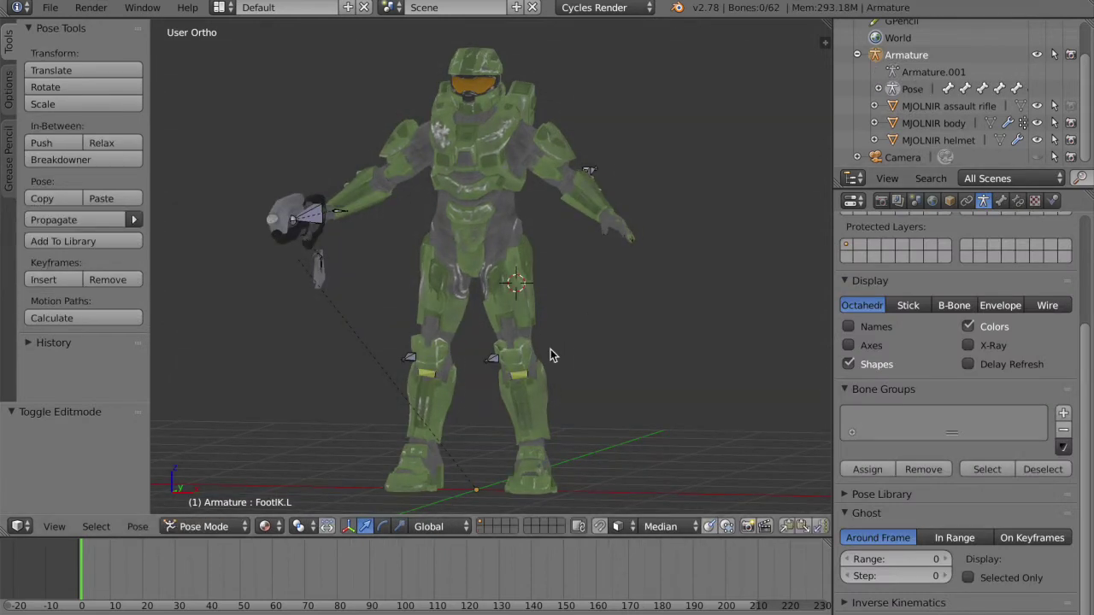
# Step: Select the FootIK.L bone on the left foot and enable X-Ray display for the armature object
pyautogui.scroll(2, 550, 354)
pyautogui.press('a')
pyautogui.press('KP_3')
pyautogui.scroll(3, 529, 376)
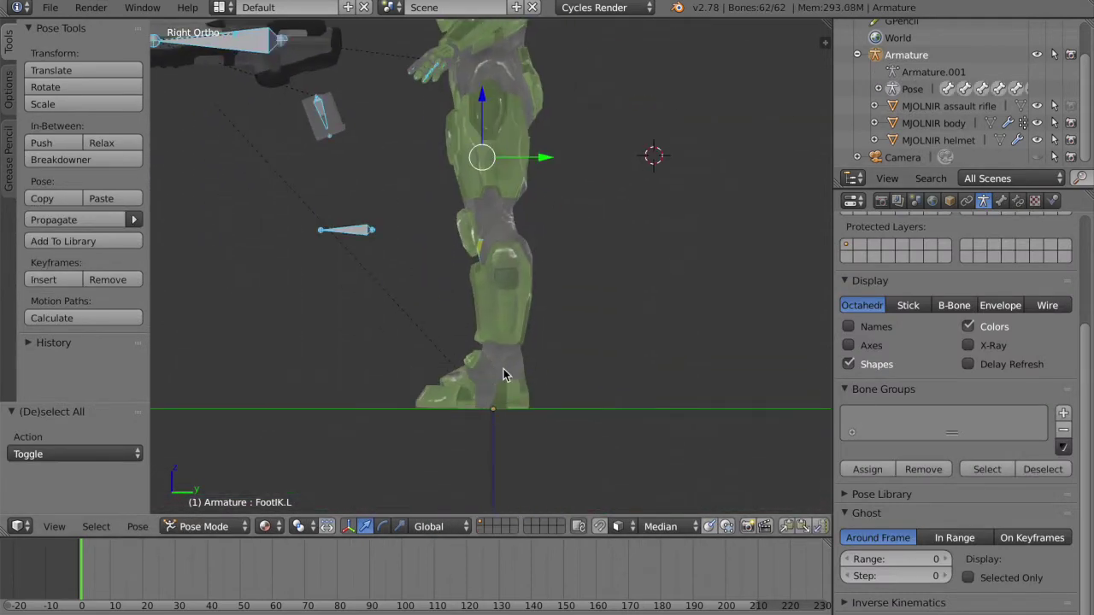
pyautogui.moveTo(558, 331); pyautogui.dragTo(598, 353, button='middle')
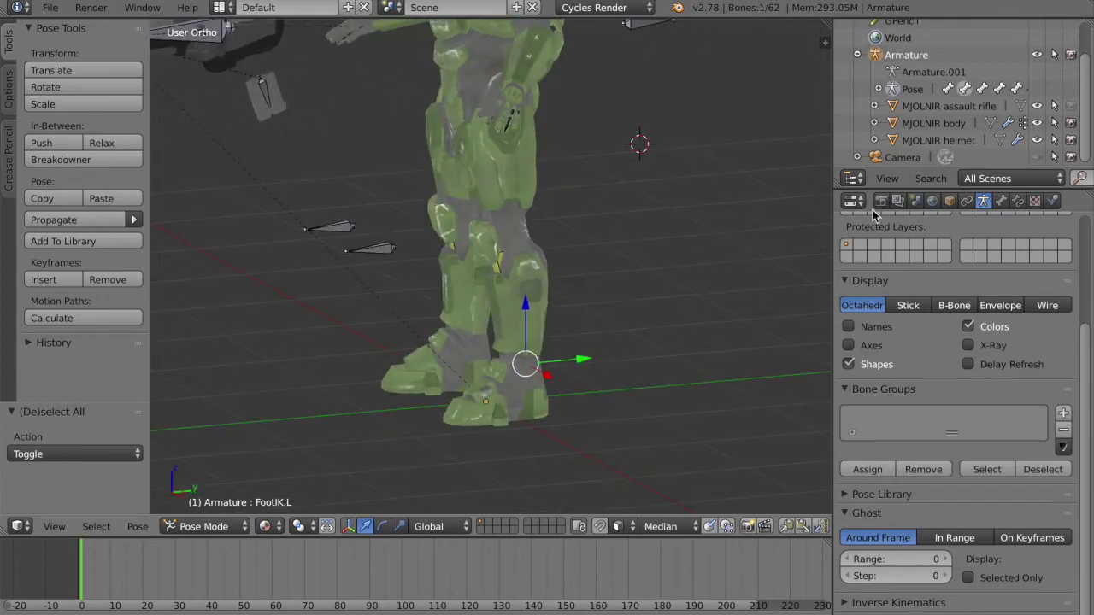
pyautogui.click(950, 201)
pyautogui.click(969, 476)
# Step: Raise the left leg by moving FootIK.L -0.820 in Y and 0.469 in Z, and check the hip deformation
pyautogui.press('KP_3')
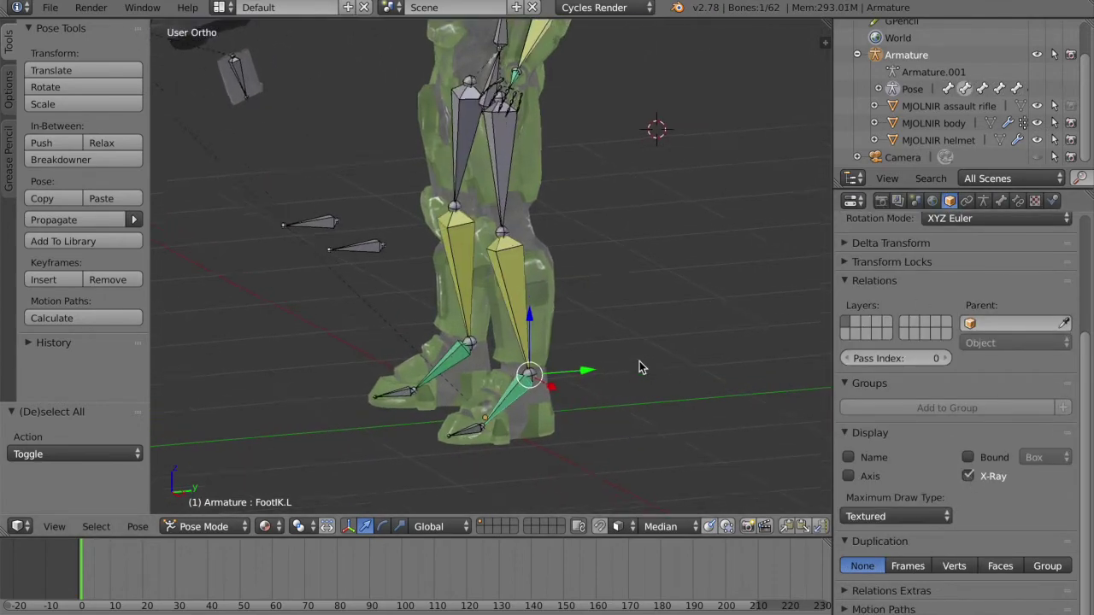
pyautogui.scroll(1, 639, 360)
pyautogui.press('g')
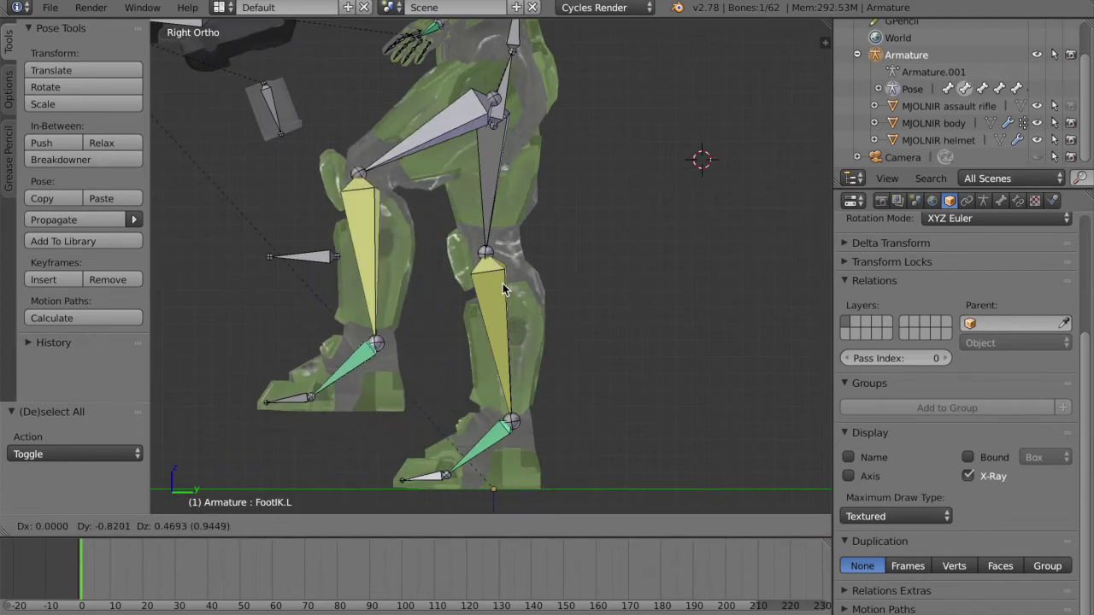
pyautogui.click(505, 290)
pyautogui.scroll(3, 504, 291)
pyautogui.scroll(5, 502, 289)
pyautogui.moveTo(502, 289); pyautogui.dragTo(582, 173, button='middle')
pyautogui.scroll(-3, 503, 289)
pyautogui.scroll(-2, 582, 173)
pyautogui.press('KP_1')
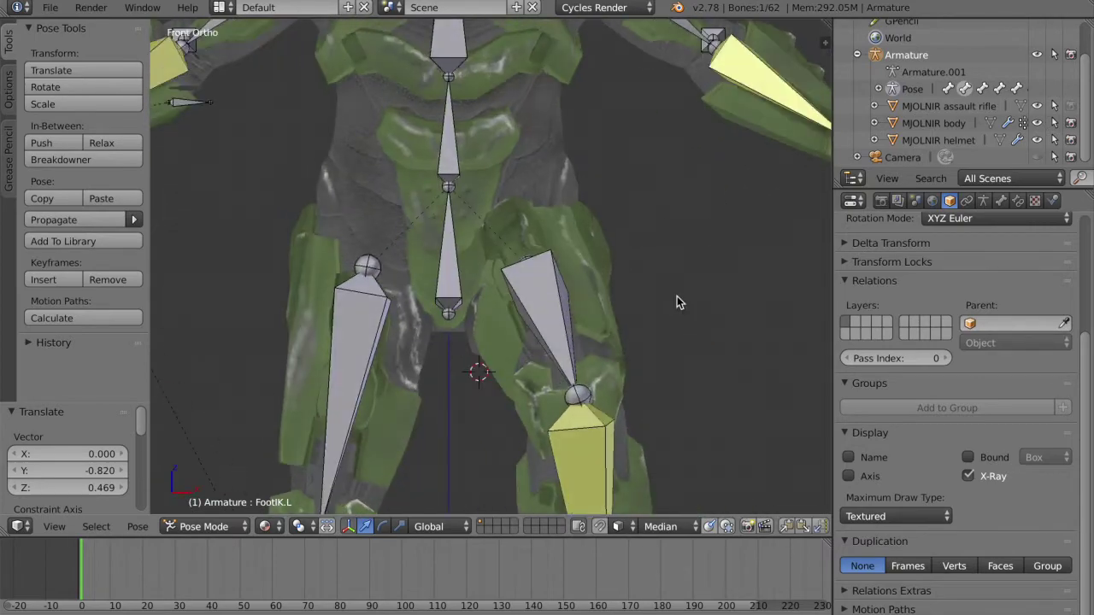
# Step: Reposition the FootIK.L bone in the front view and inspect how the hip and groin mesh deforms
pyautogui.press('g')
pyautogui.click(632, 325)
pyautogui.moveTo(631, 324); pyautogui.dragTo(632, 325, button='middle')
pyautogui.moveTo(587, 236); pyautogui.dragTo(565, 241, button='middle')
pyautogui.moveTo(349, 217); pyautogui.dragTo(611, 312, button='middle')
# Step: Deselect all bones of the armature, undoing the first deselection and repeating it, with the whole character in view
pyautogui.scroll(-5, 573, 320)
pyautogui.press('a')
pyautogui.hotkey('ctrl', 'z')
pyautogui.scroll(-2, 637, 309)
pyautogui.press('a')
pyautogui.scroll(2, 611, 317)
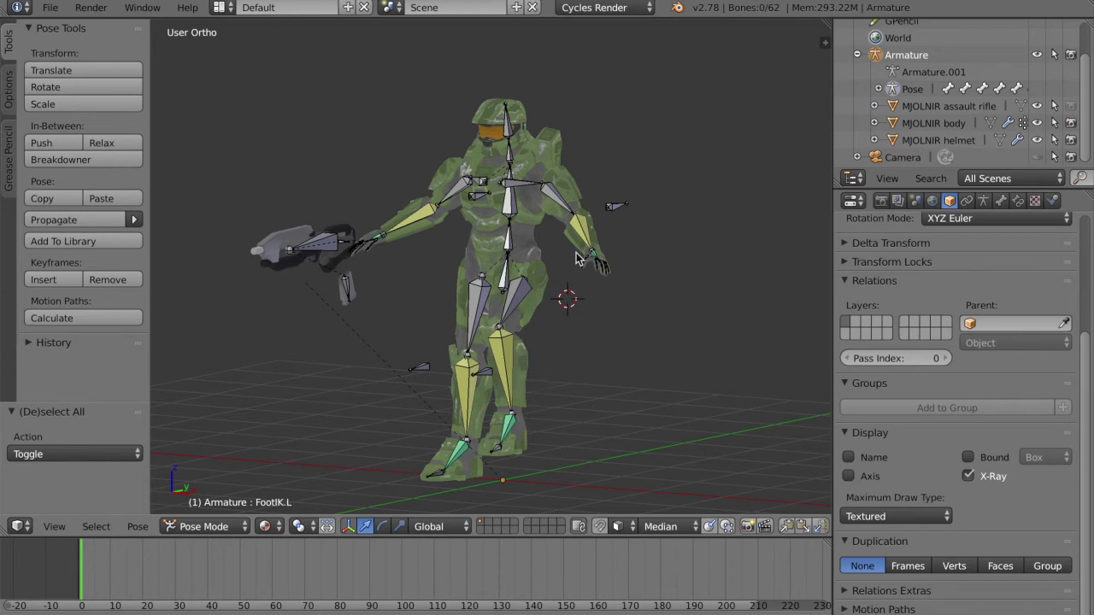
# Step: Examine the posed character from several angles and switch the viewport to perspective projection
pyautogui.moveTo(578, 259); pyautogui.dragTo(558, 276, button='middle')
pyautogui.moveTo(503, 251); pyautogui.dragTo(534, 201, button='middle')
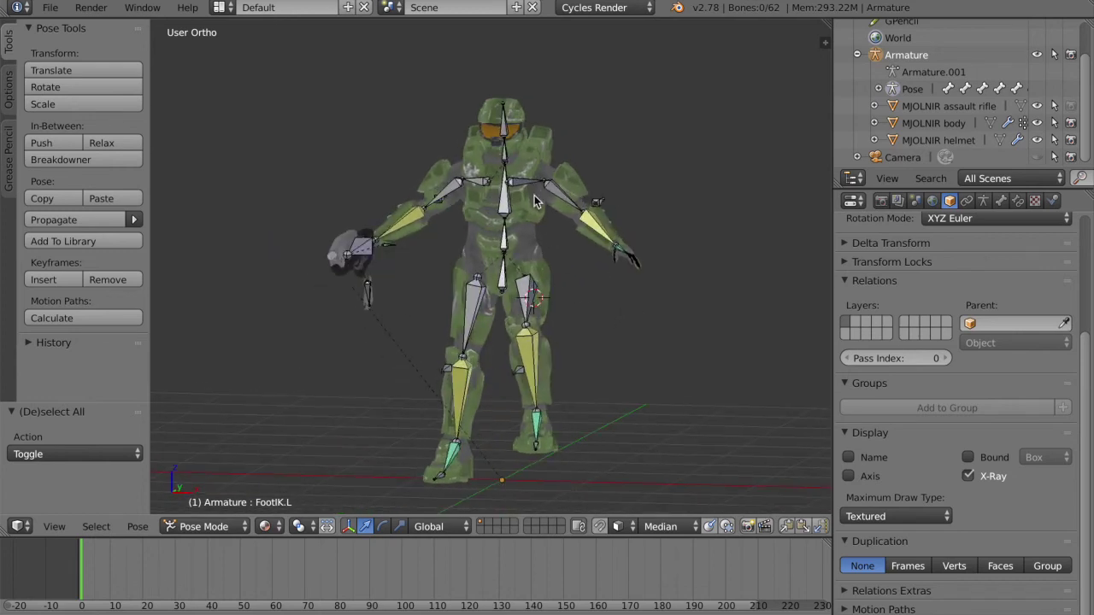
pyautogui.hscroll(8, 552, 288)
pyautogui.keyDown('ctrl'); pyautogui.scroll(2, 553, 288); pyautogui.keyUp('ctrl')
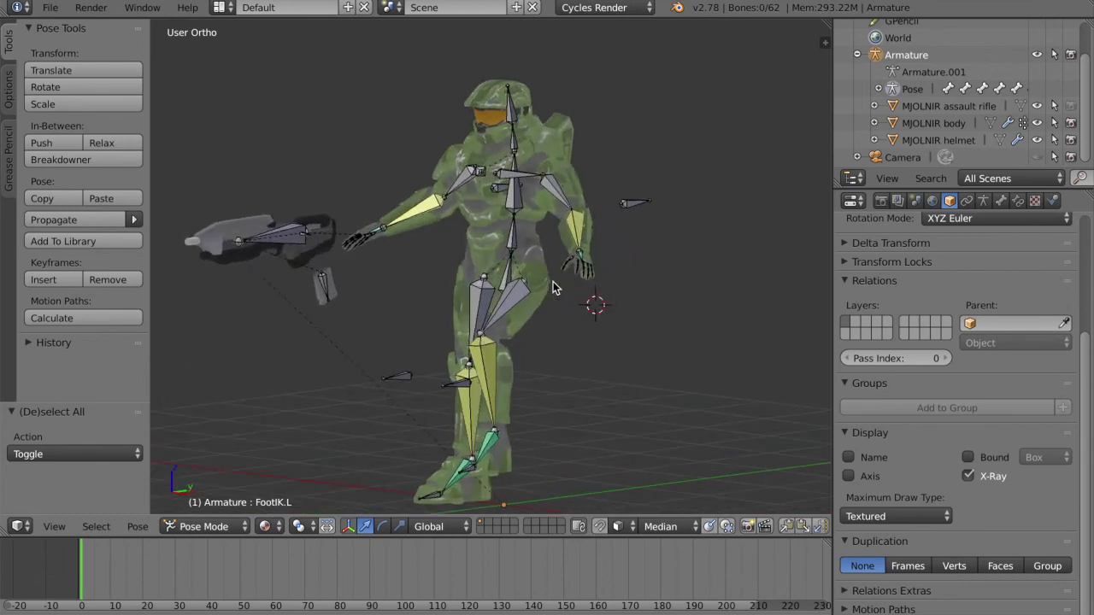
pyautogui.moveTo(552, 288); pyautogui.dragTo(581, 269, button='middle')
pyautogui.press('KP_5')
pyautogui.scroll(-2, 581, 268)
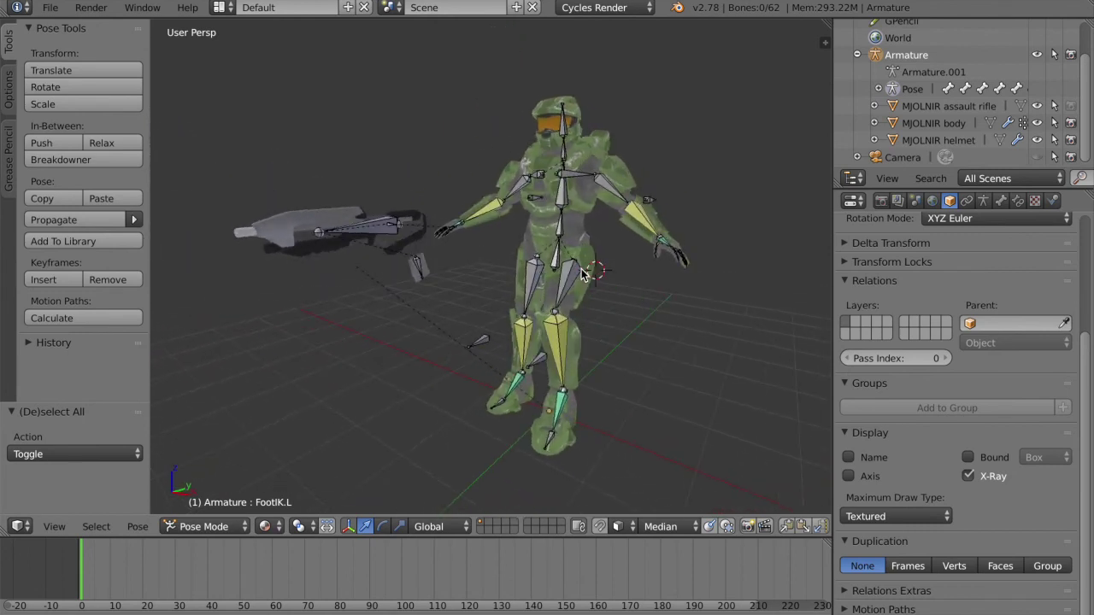